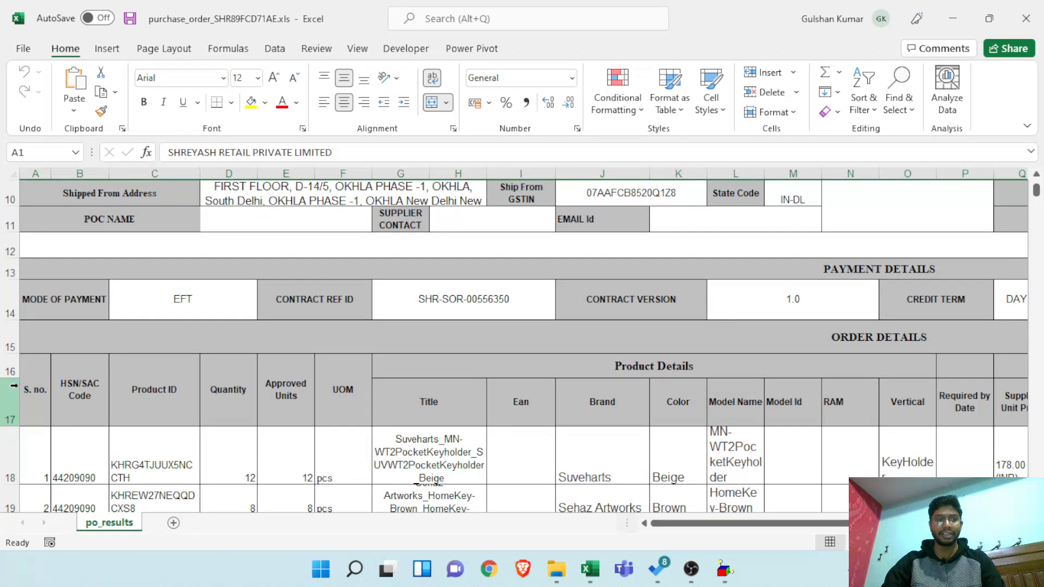
- Examine the purchase order sheet's heading, supplier details and purchase order number, and the order details table with its two-row column headings
click(12, 385)
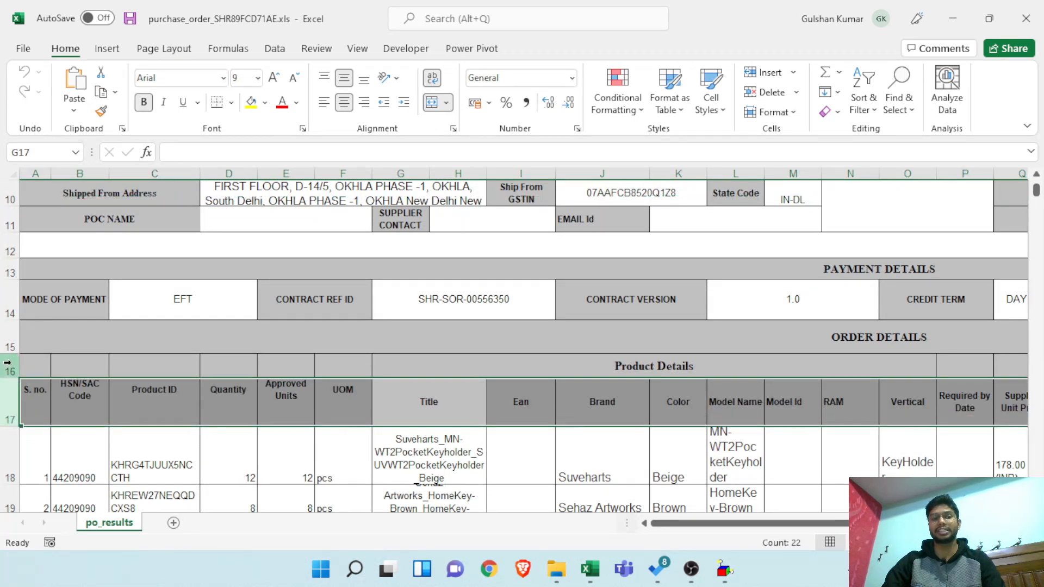
click(130, 375)
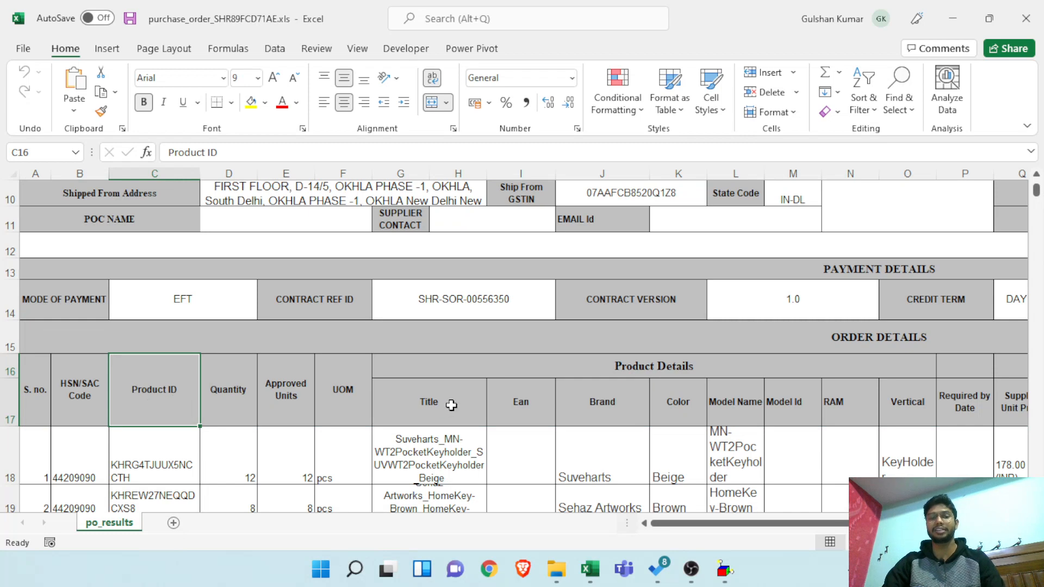
scroll(452, 405, up, 3)
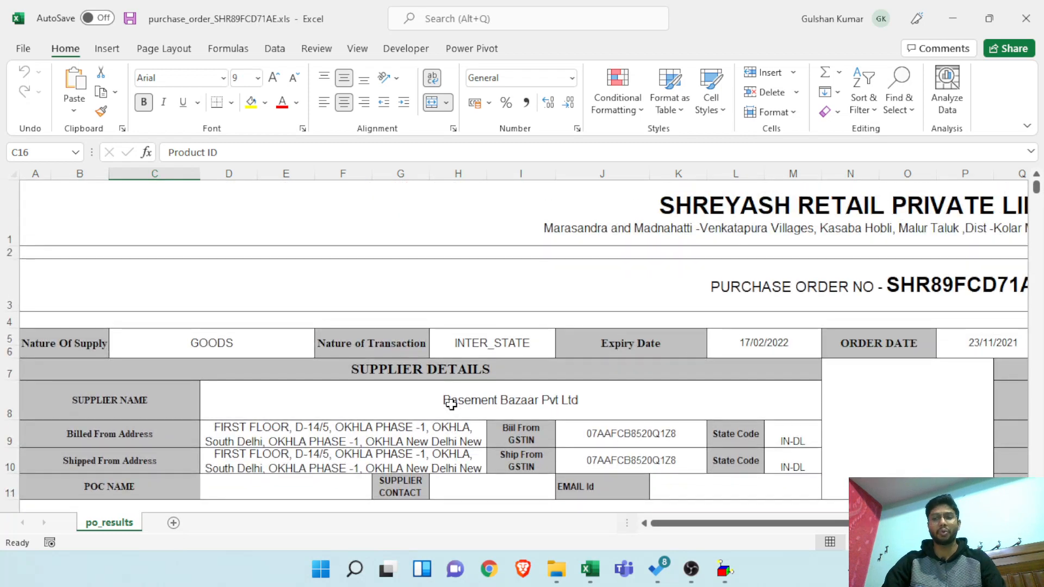
scroll(452, 405, down, 4)
drag(234, 326, 640, 402)
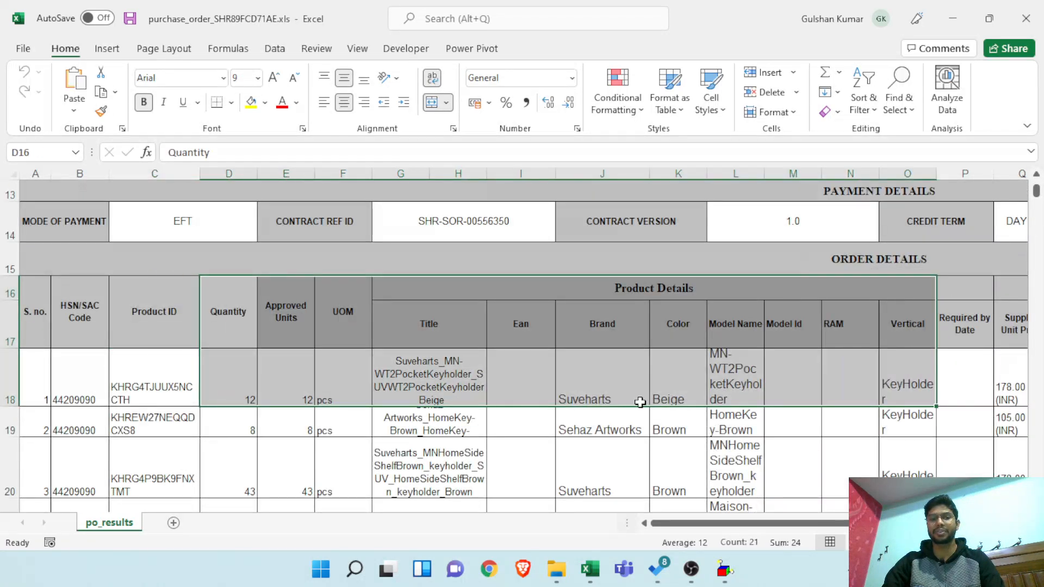
scroll(640, 402, up, 4)
click(734, 235)
click(751, 287)
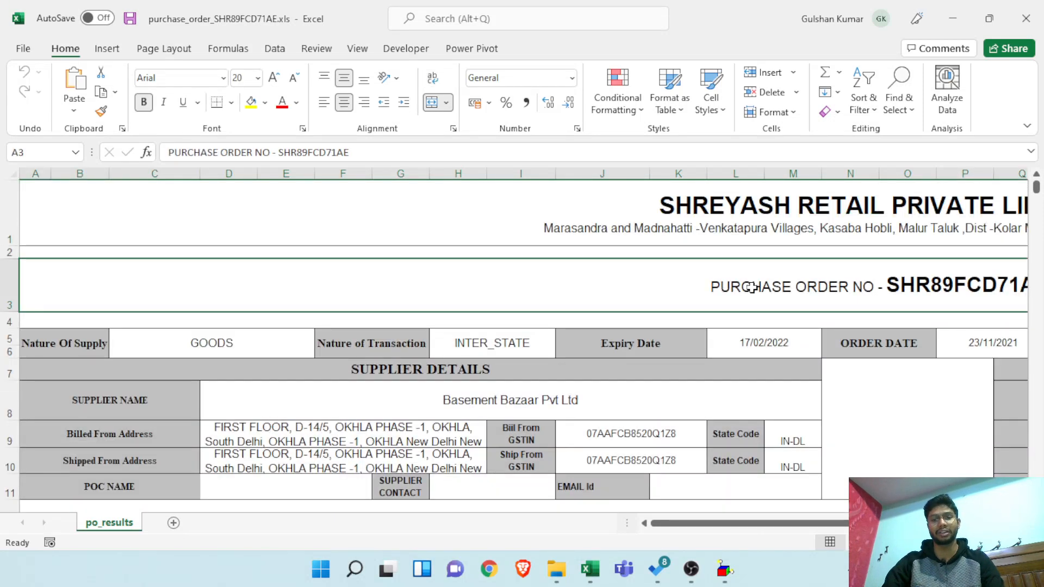
scroll(584, 315, down, 5)
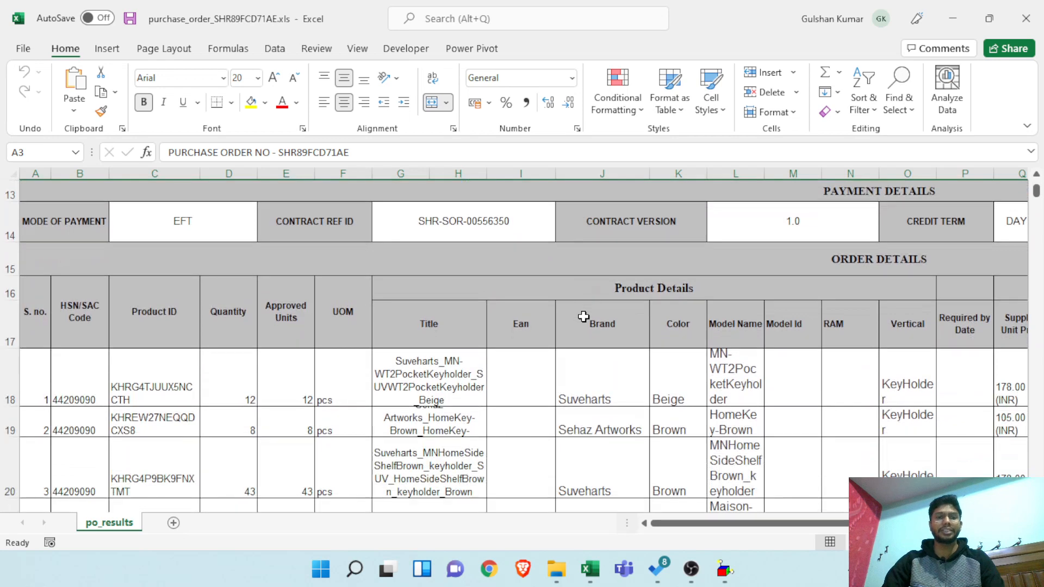
scroll(583, 317, down, 2)
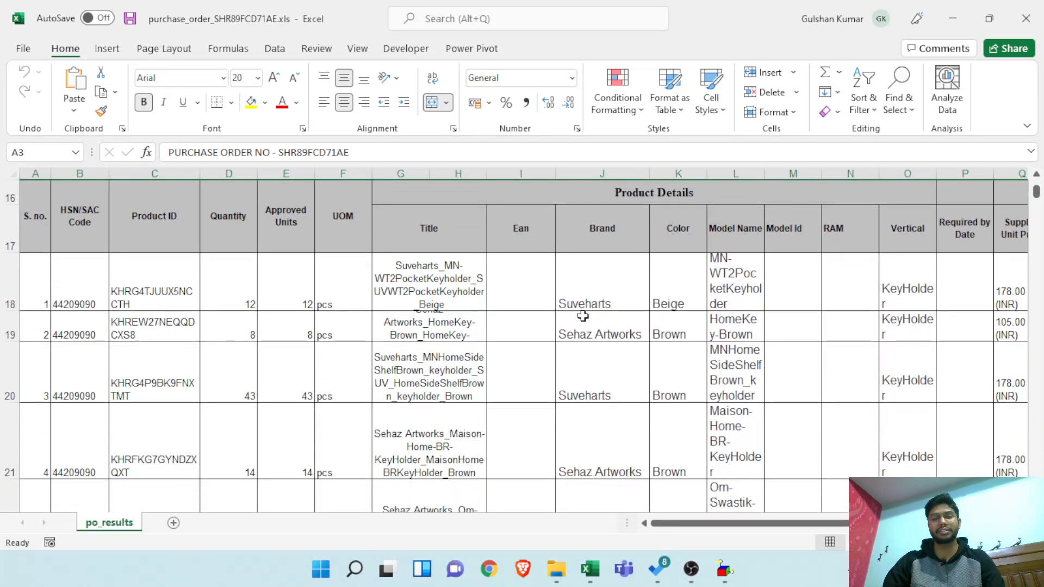
scroll(583, 316, up, 7)
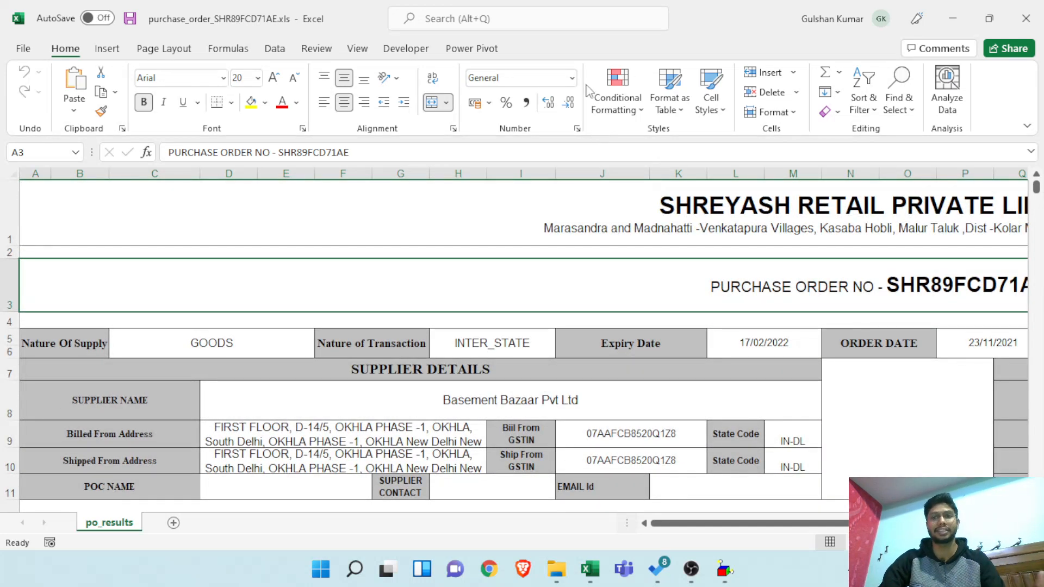
- Close the purchase order workbook and create a new blank Excel workbook
click(1026, 20)
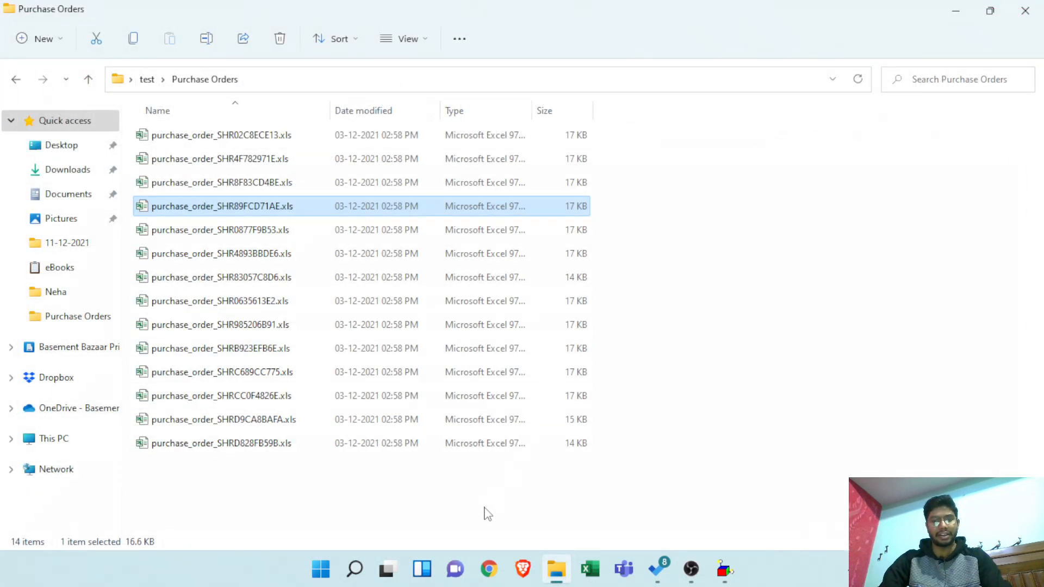
key(super)
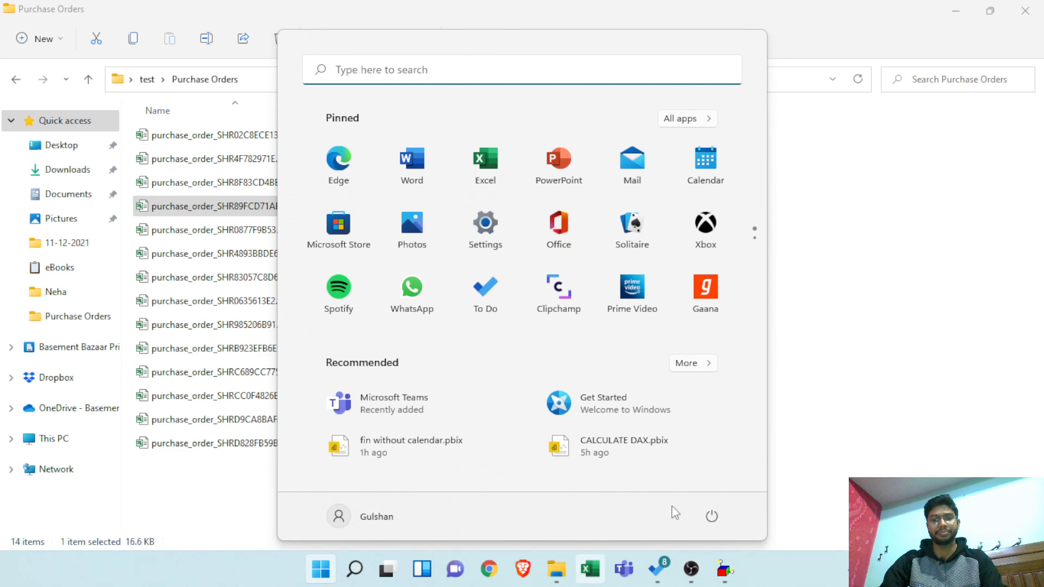
click(238, 174)
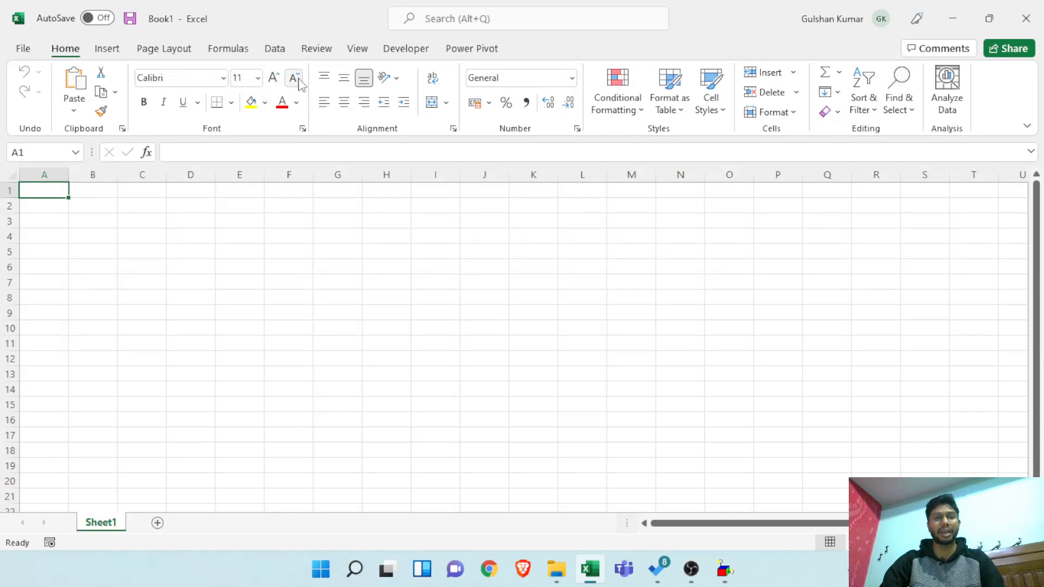
- Start a data import from an Excel workbook and browse to the test\Purchase Orders folder using its path copied from File Explorer
click(275, 50)
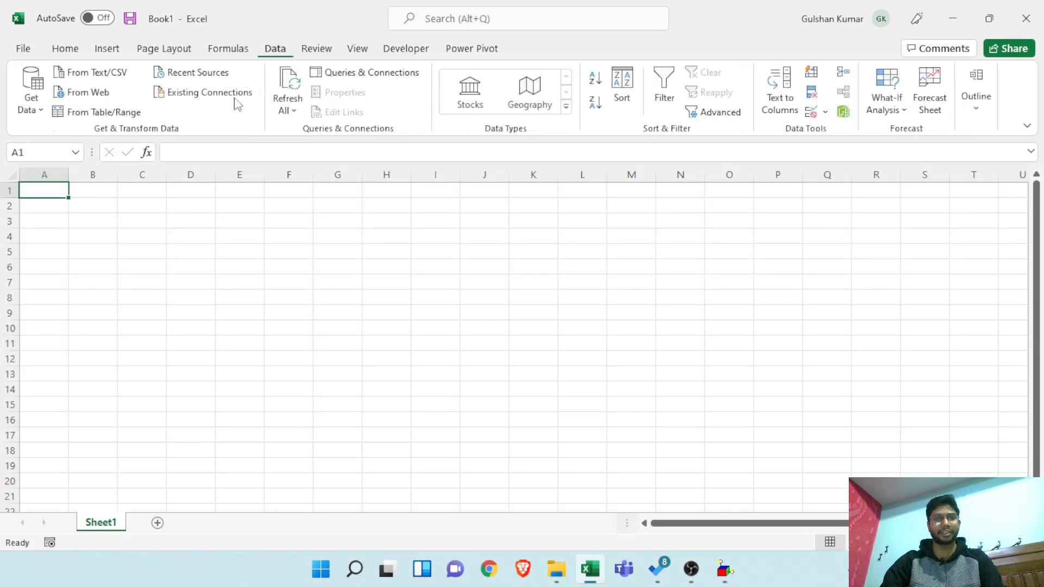
click(29, 109)
mouse_move(95, 149)
click(296, 141)
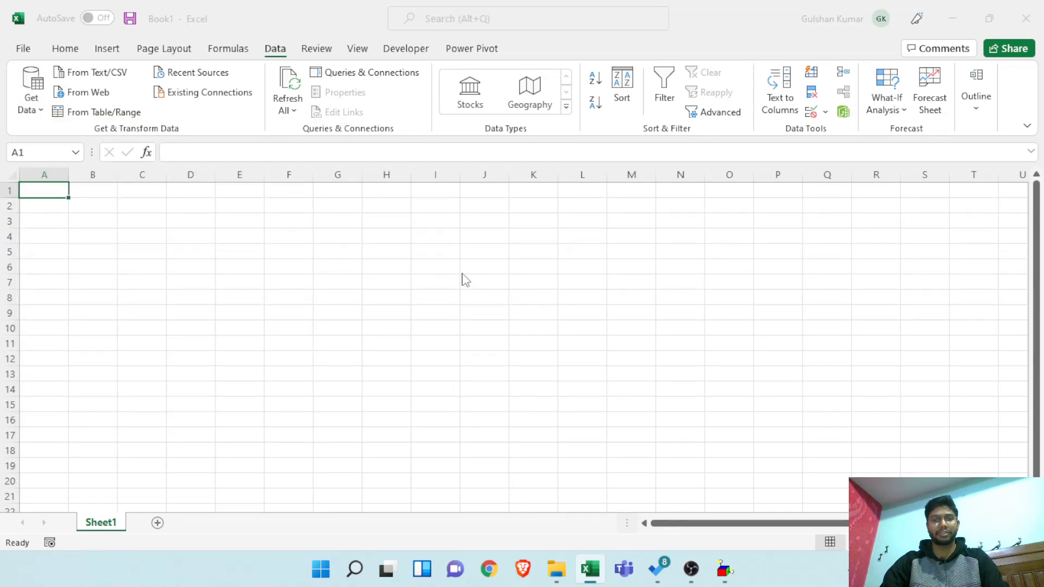
key(alt+Tab)
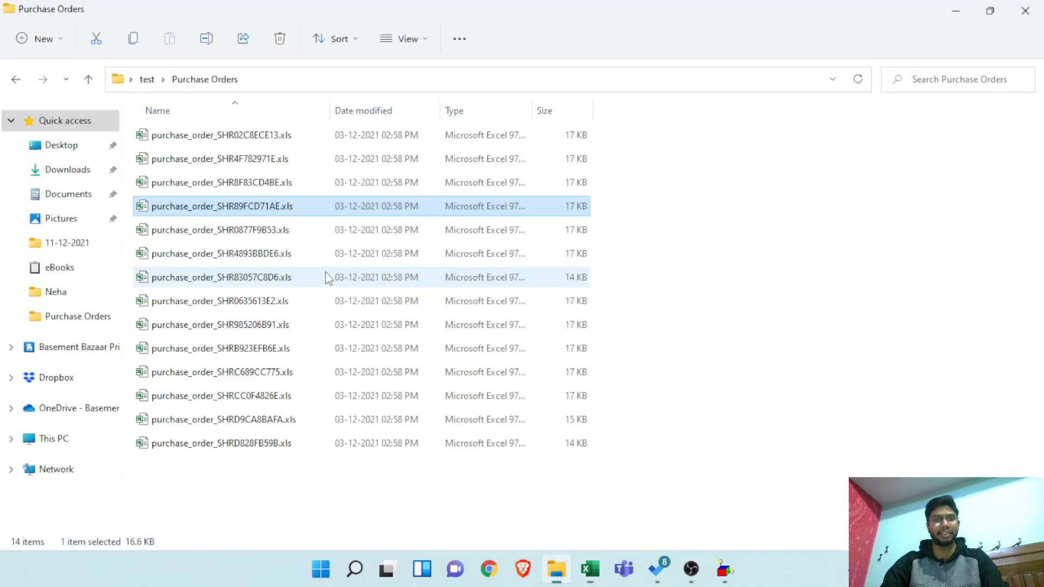
key(alt+d)
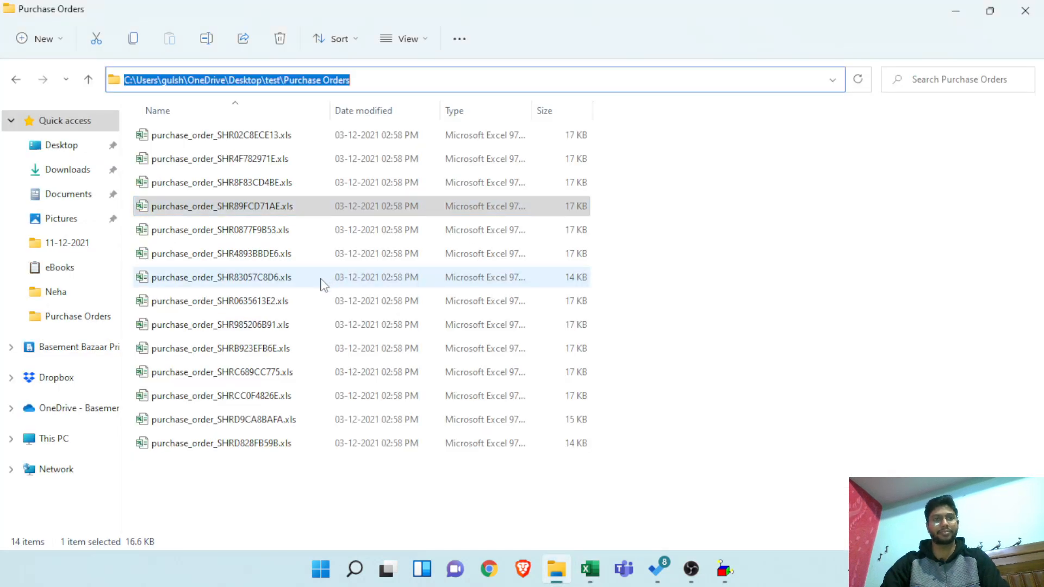
key(ctrl+c)
key(alt+Tab)
key(ctrl+v)
key(Return)
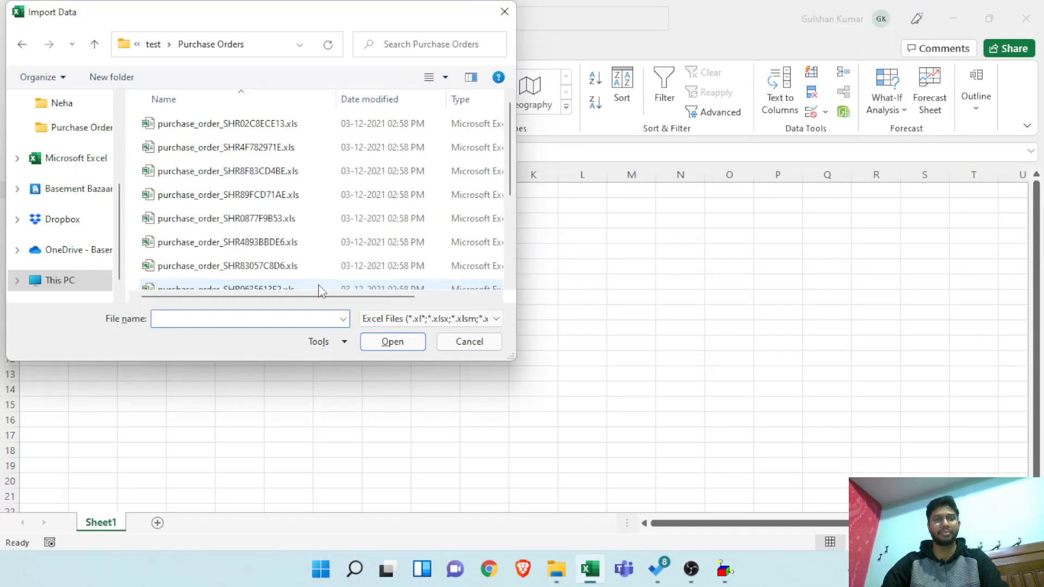
- Import the first purchase order file in the folder and load its po_results sheet into the Power Query Editor for transformation
click(255, 125)
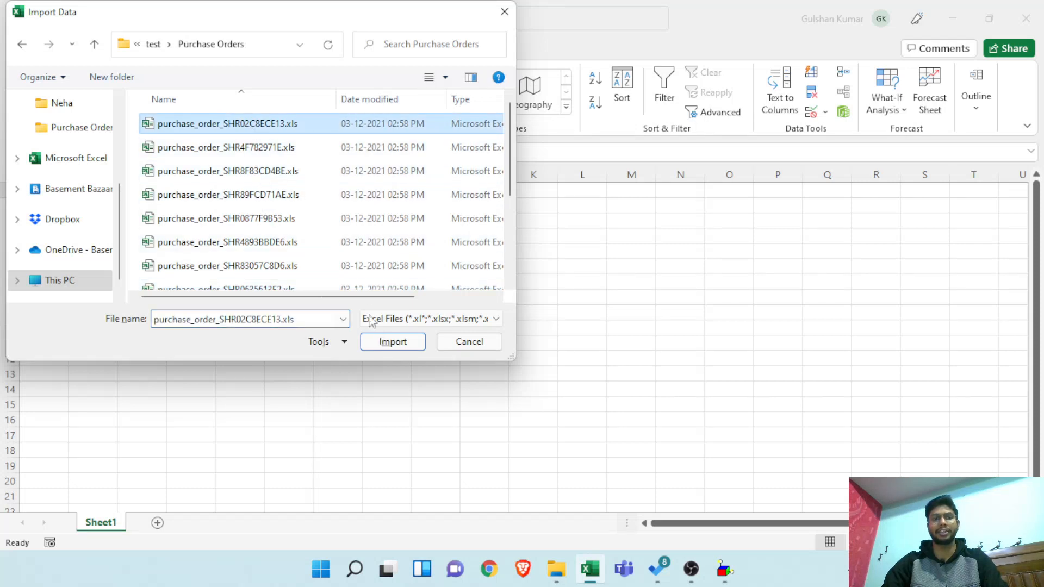
click(391, 342)
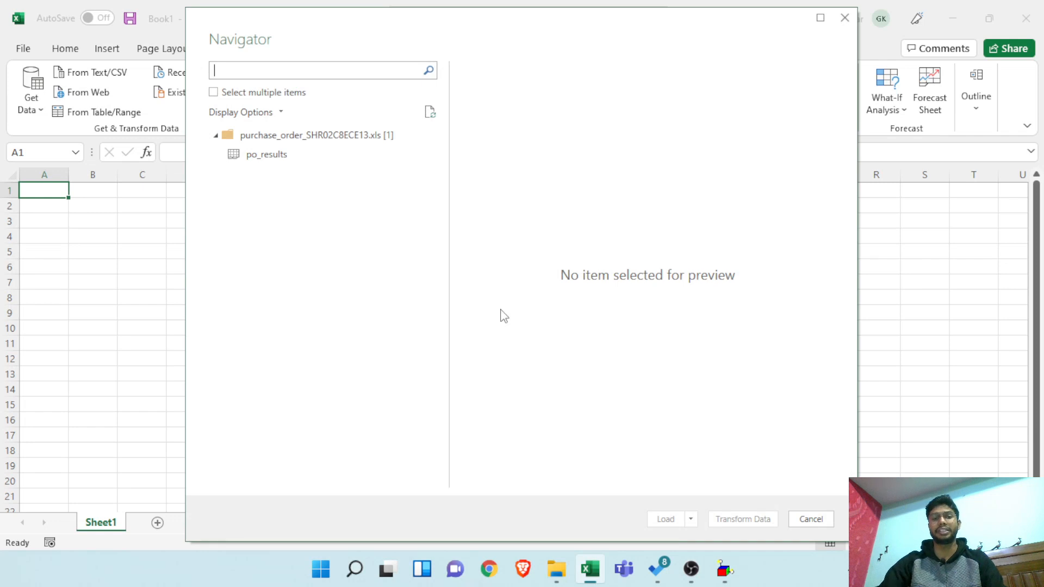
click(285, 162)
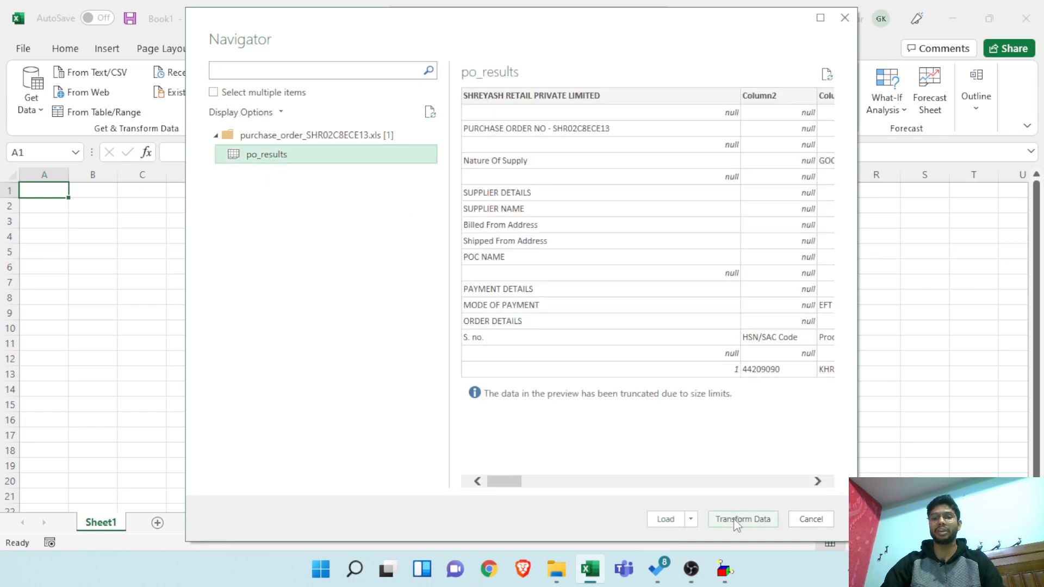
click(736, 520)
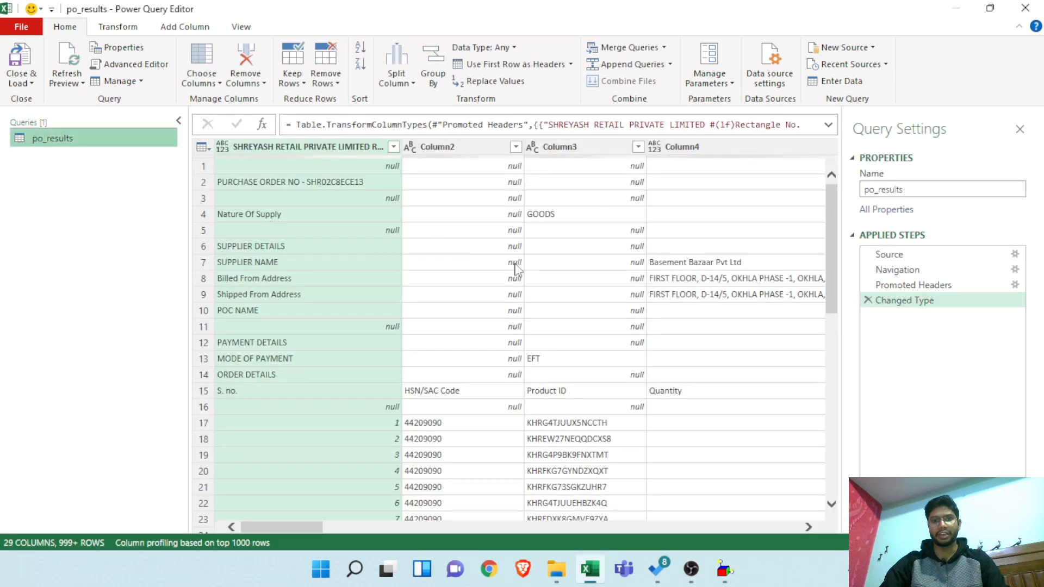
- Examine the po_results preview from the purchase order heading rows through the order lines and the empty rows below them
drag(308, 527, 267, 486)
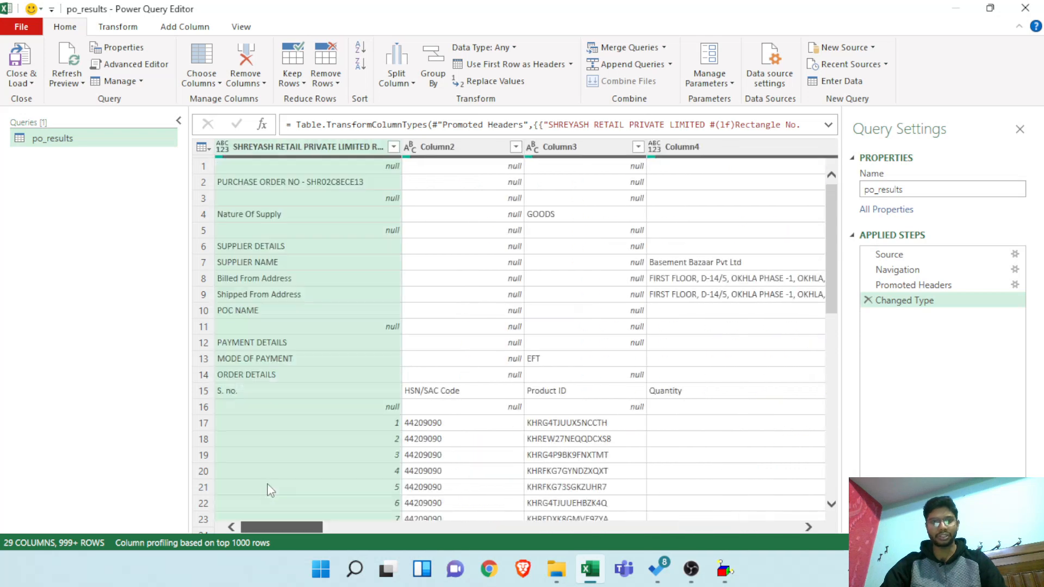
scroll(384, 378, down, 6)
scroll(384, 378, down, 5)
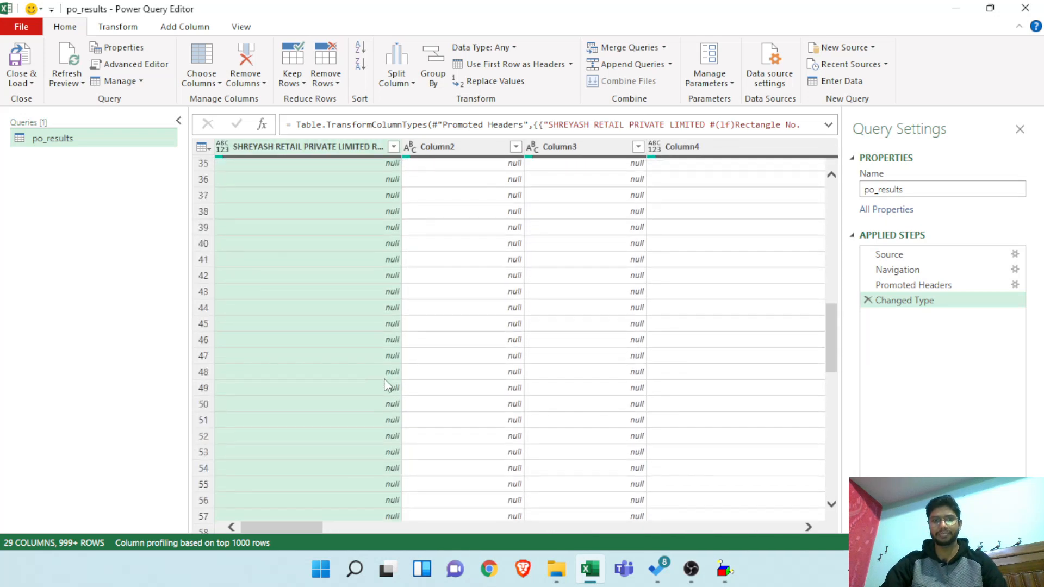
scroll(384, 384, up, 10)
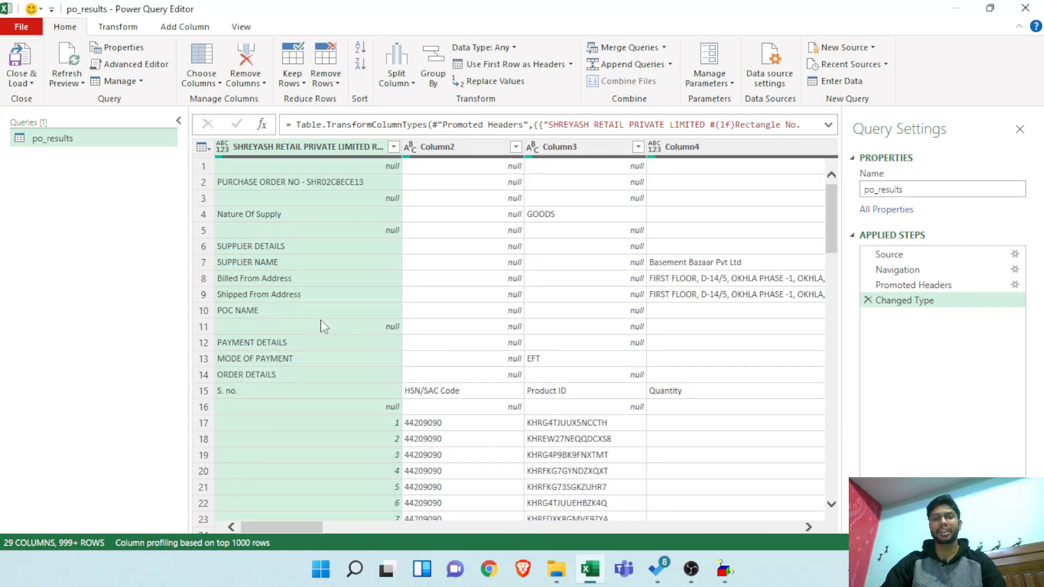
scroll(349, 289, down, 1)
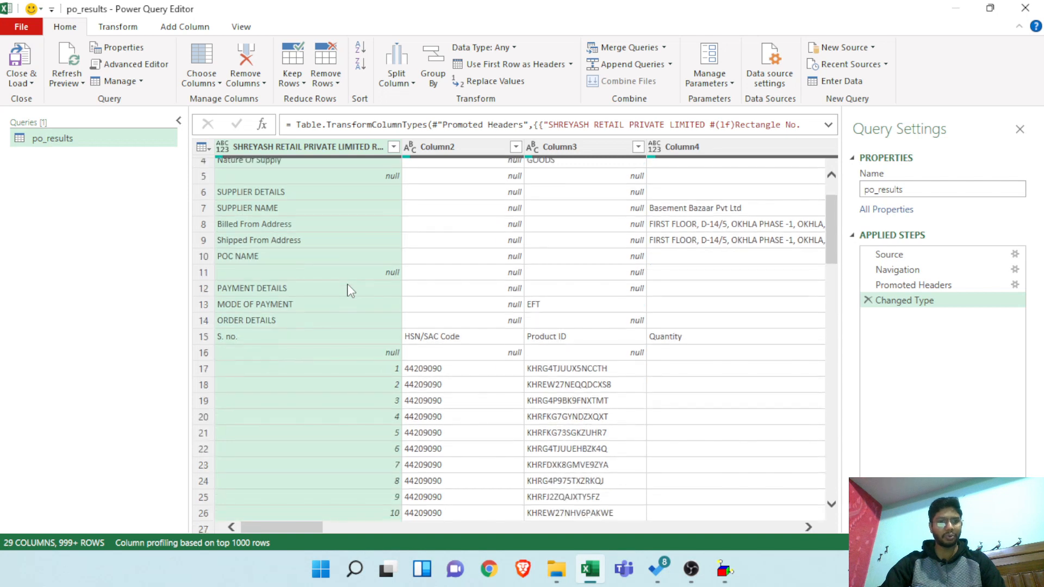
scroll(350, 289, up, 1)
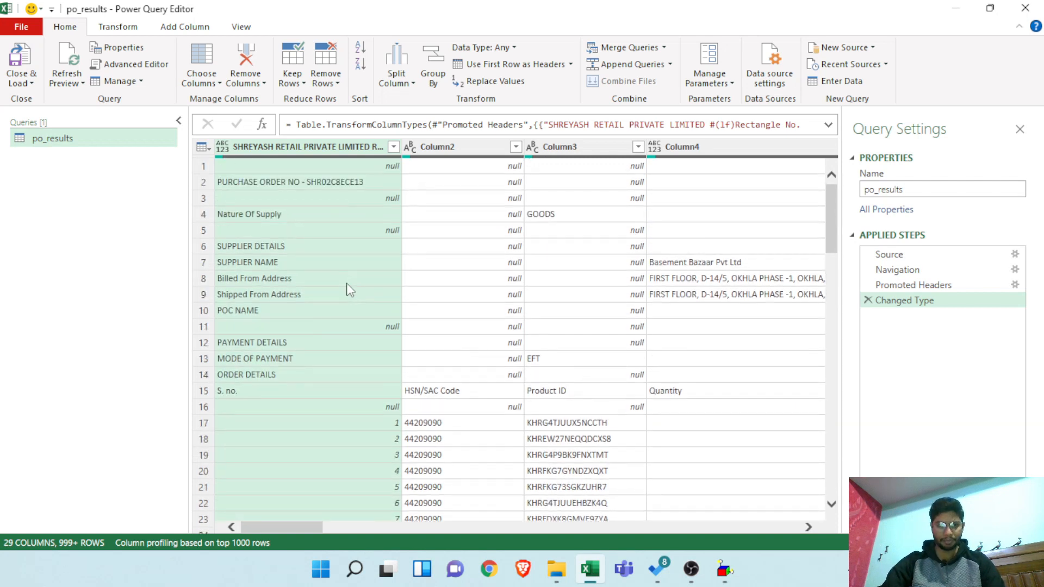
scroll(350, 289, down, 1)
scroll(349, 289, up, 1)
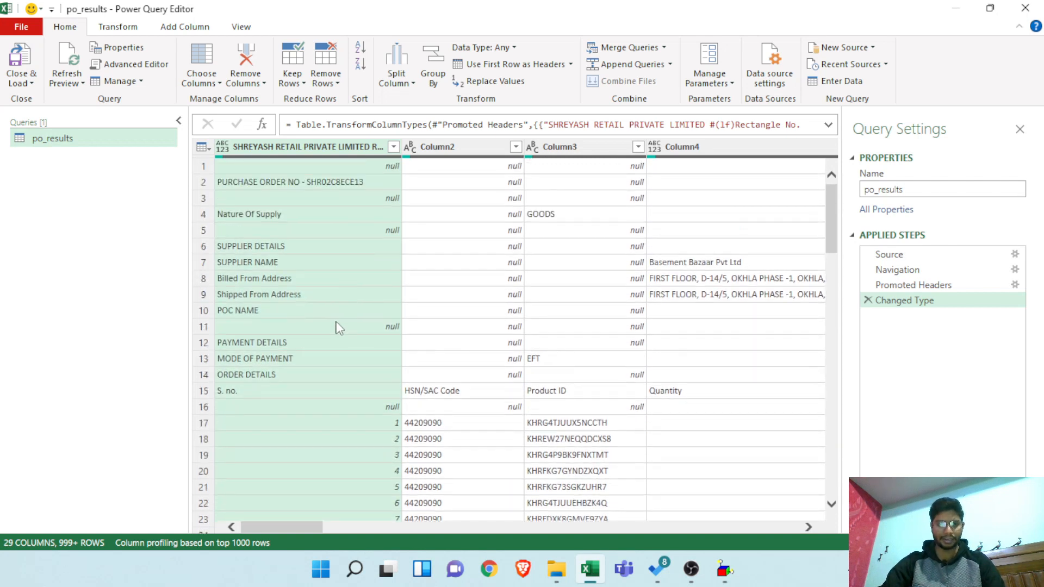
- Remove the Changed Type and Promoted Headers steps from the po_results query
click(201, 390)
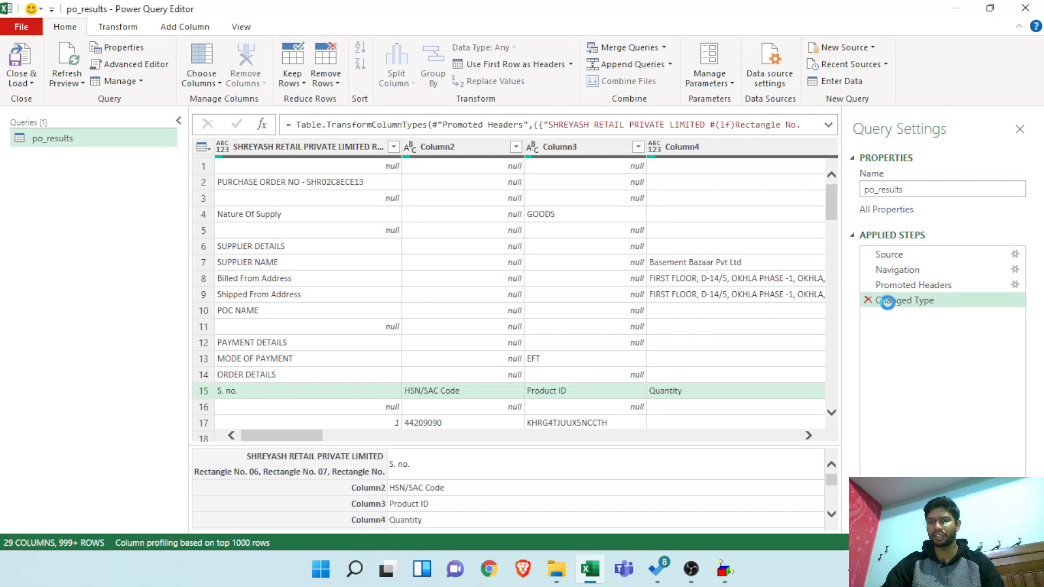
click(868, 301)
click(868, 285)
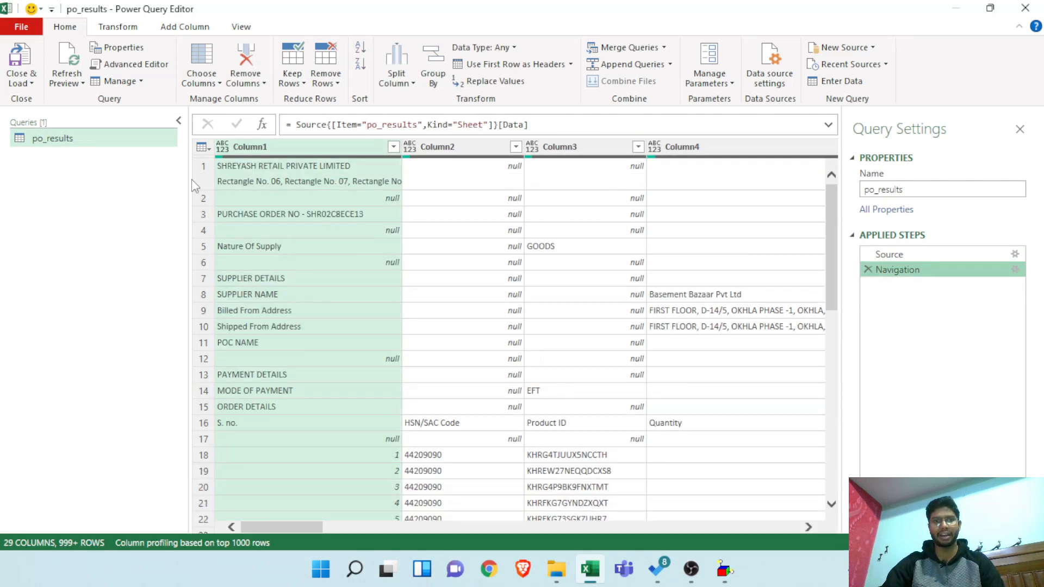
- Examine the company name, purchase order number and S. no. heading rows, and where the order lines end above the Important Notification row
click(203, 188)
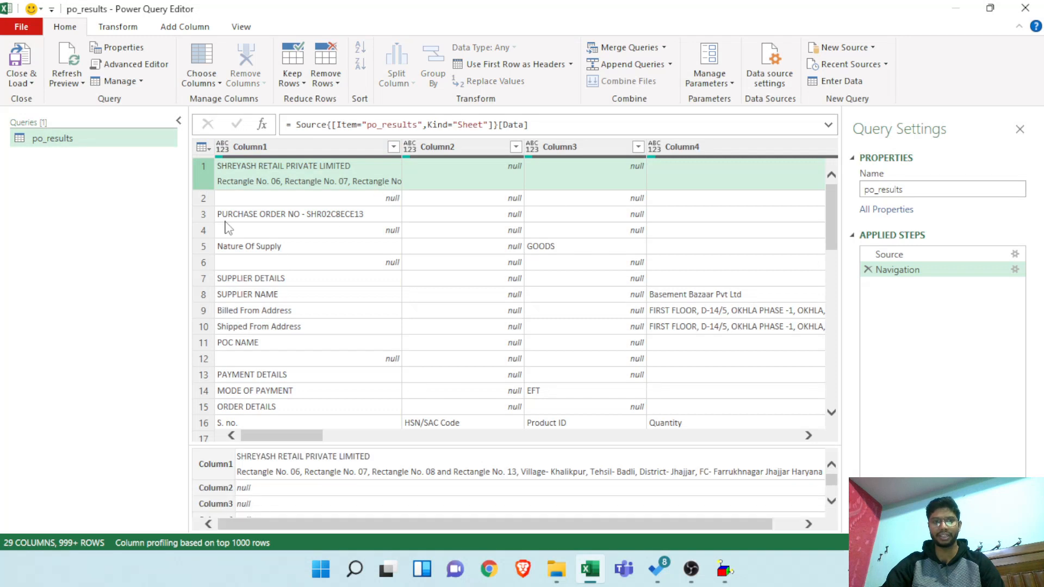
click(203, 218)
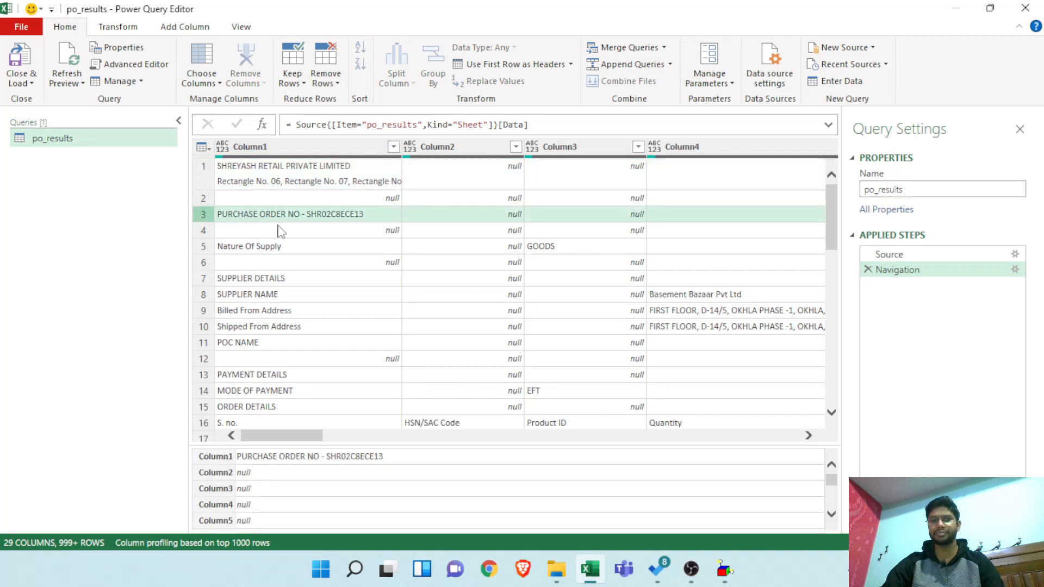
scroll(296, 258, down, 3)
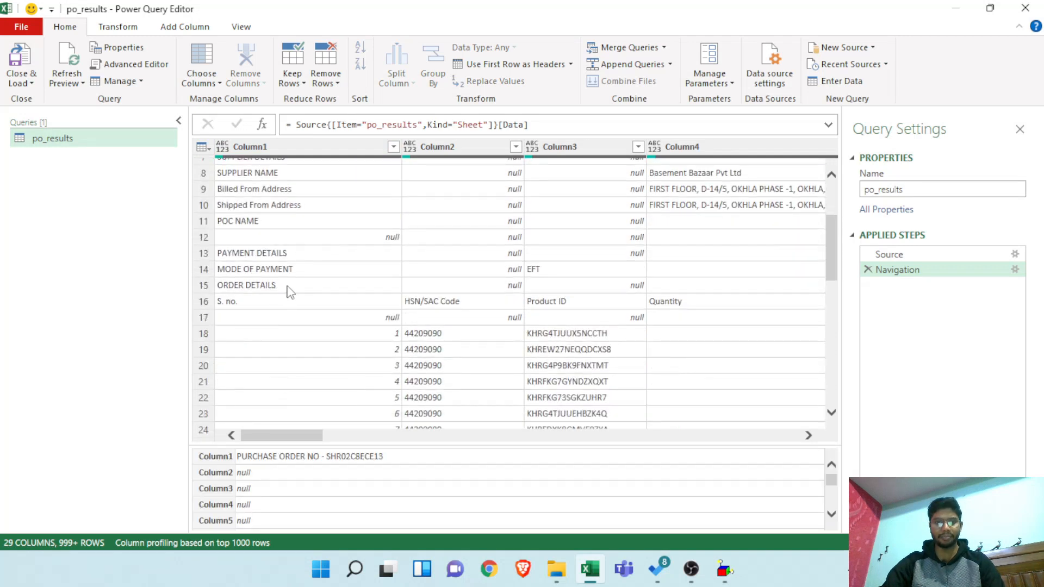
click(239, 303)
scroll(356, 331, down, 5)
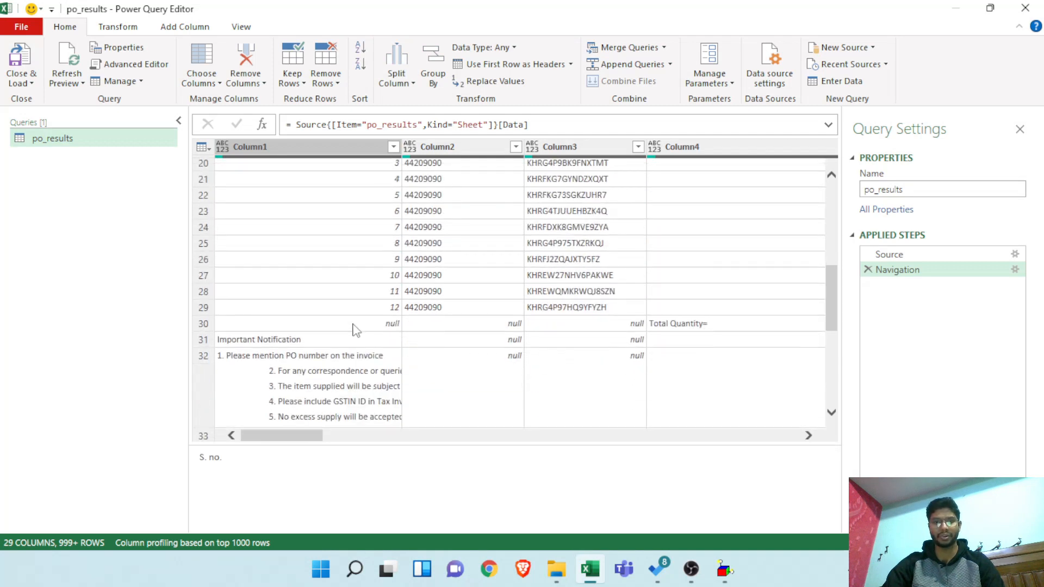
click(251, 344)
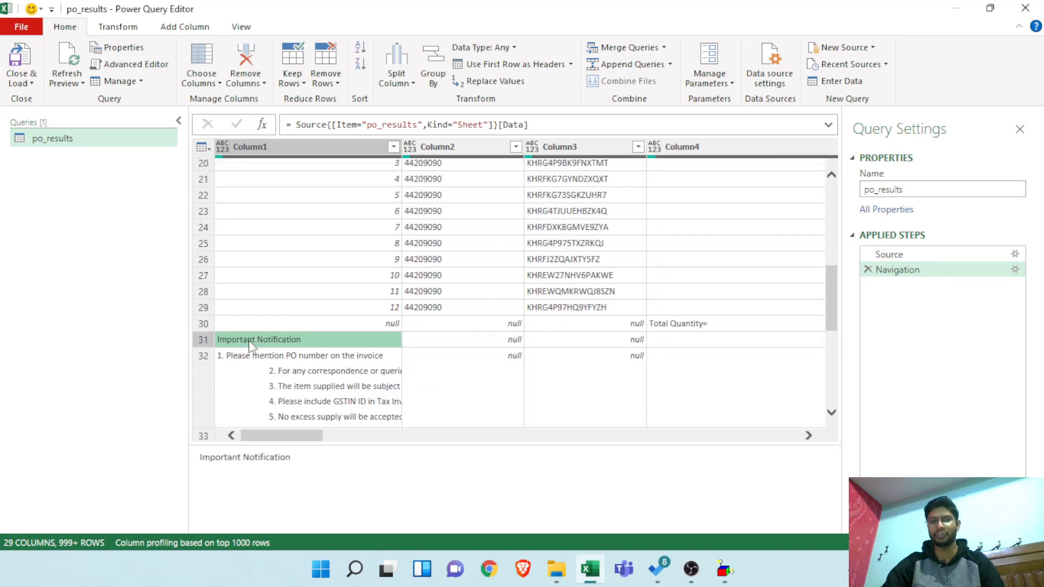
click(280, 322)
click(286, 308)
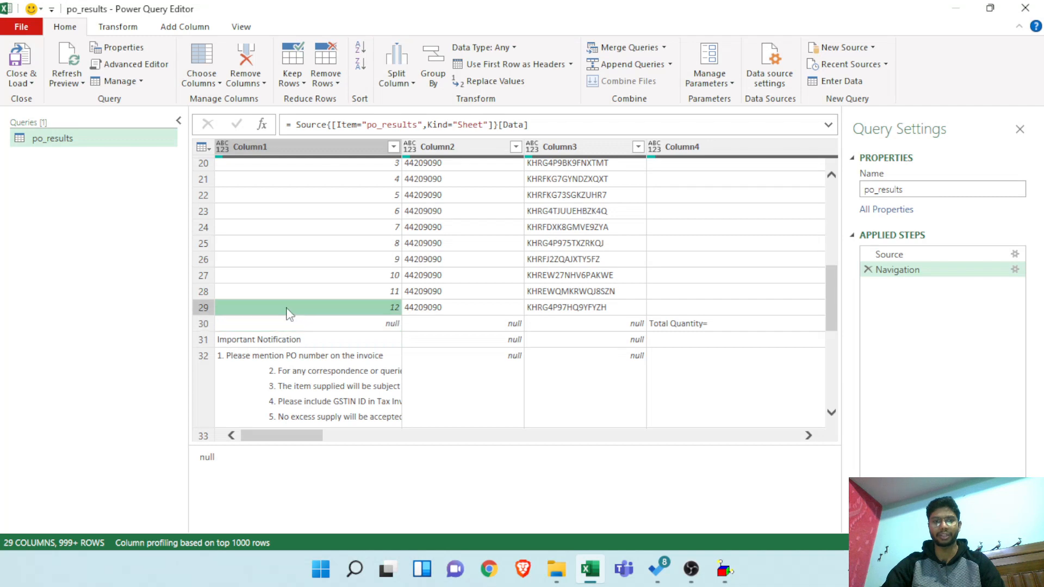
click(277, 341)
scroll(305, 362, down, 8)
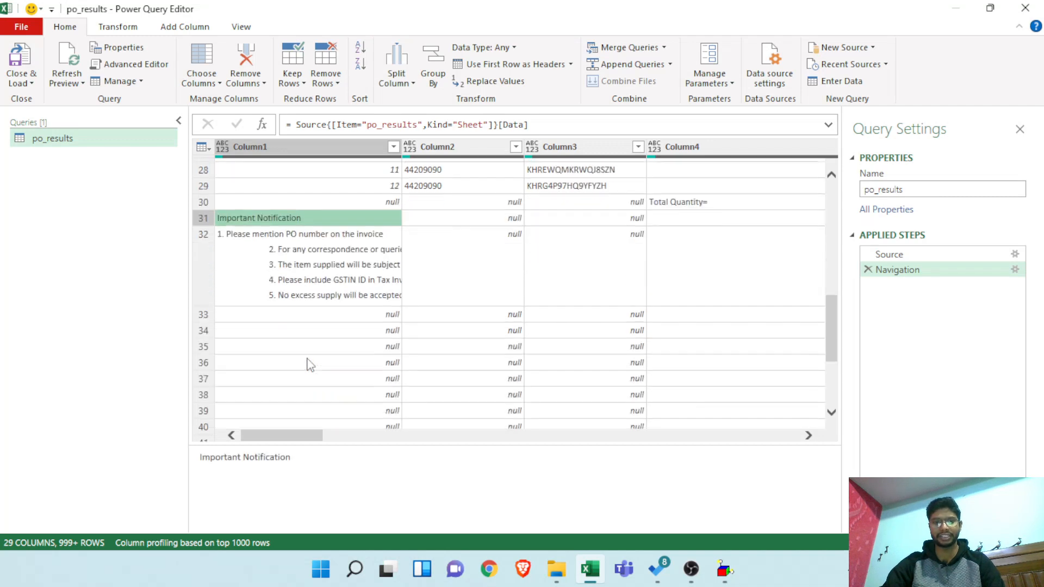
- Examine the order lines from the S. no. heading to the last line, plus the company name and purchase order number rows
scroll(306, 362, up, 10)
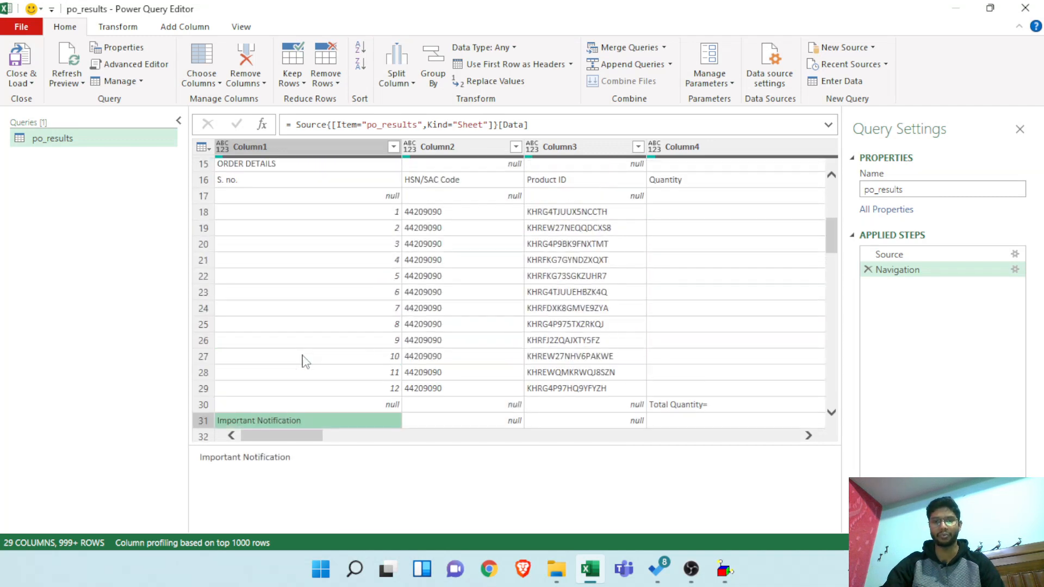
scroll(305, 362, up, 2)
scroll(306, 362, down, 2)
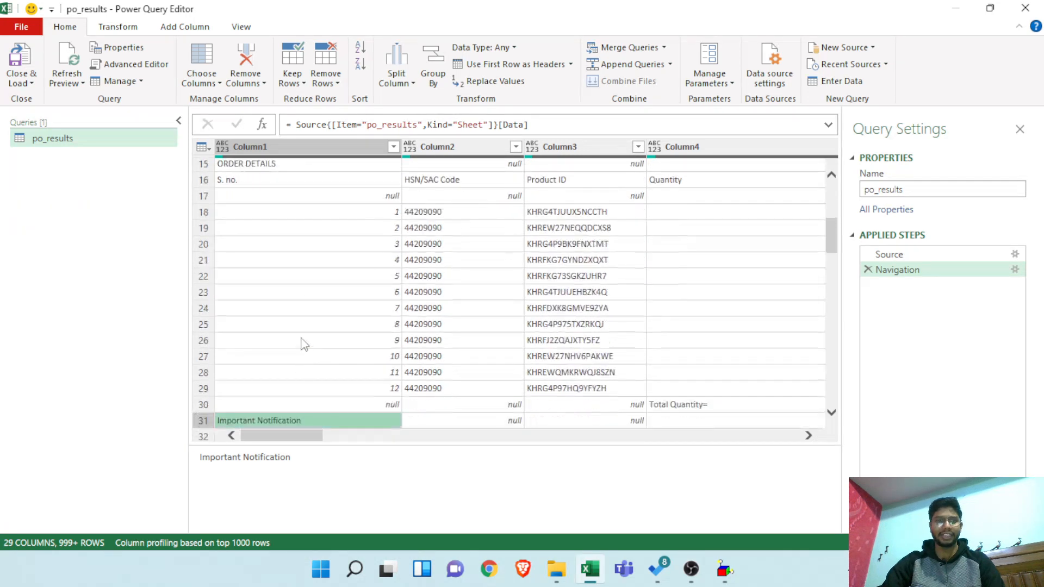
click(309, 182)
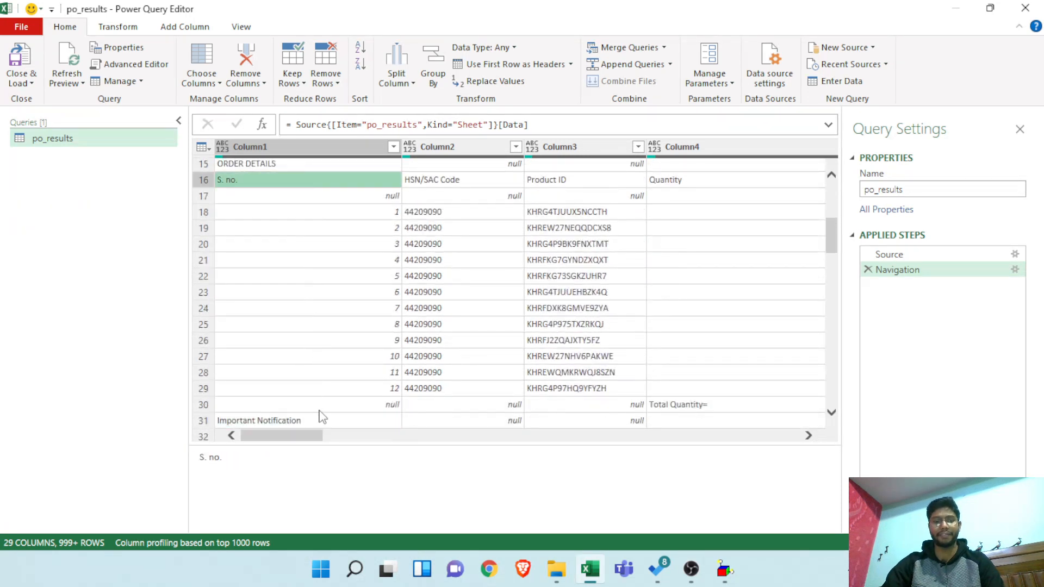
click(325, 394)
scroll(331, 386, up, 5)
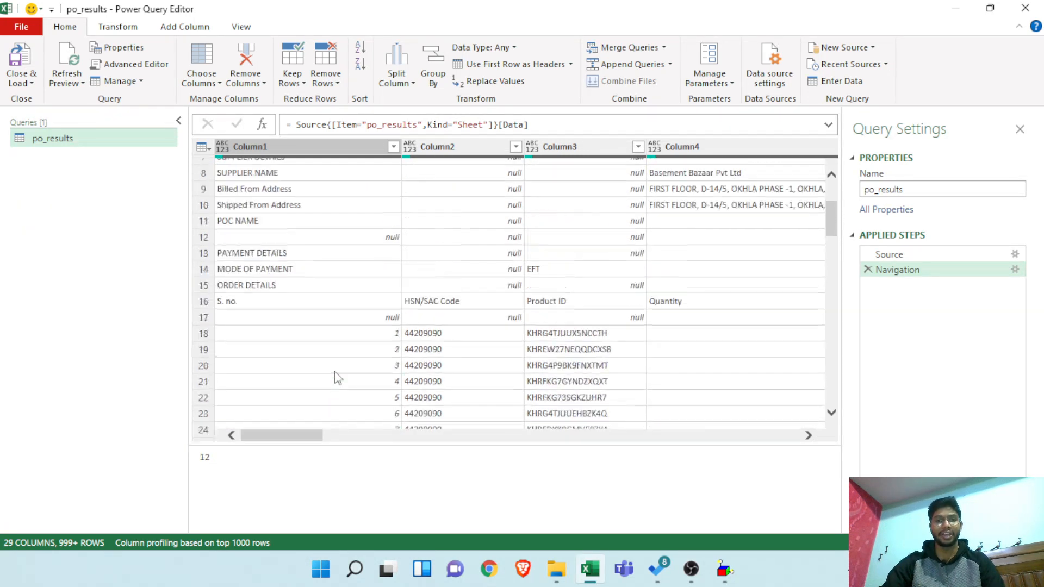
scroll(335, 371, down, 1)
scroll(336, 371, up, 1)
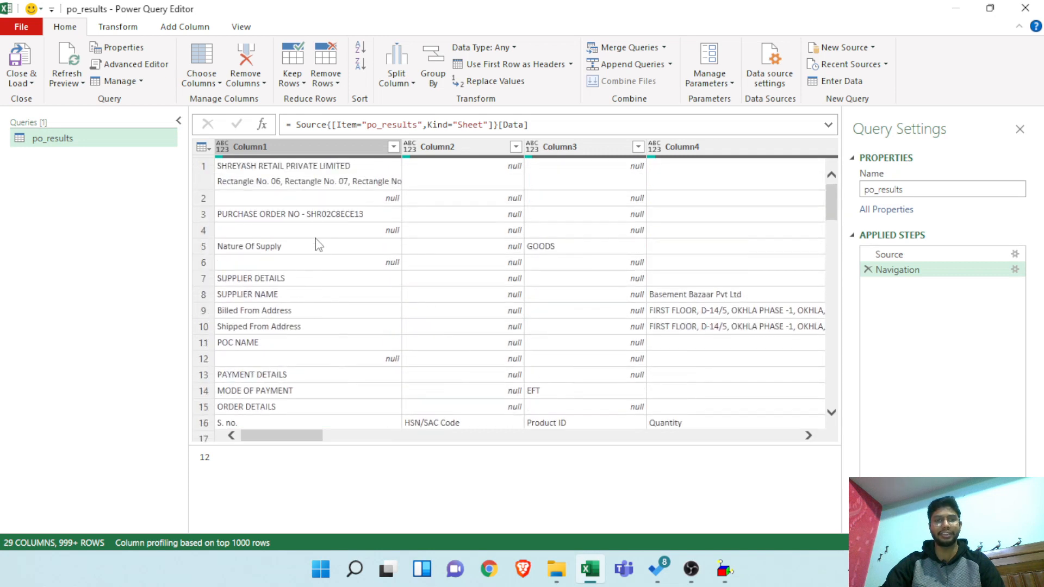
click(339, 182)
click(335, 217)
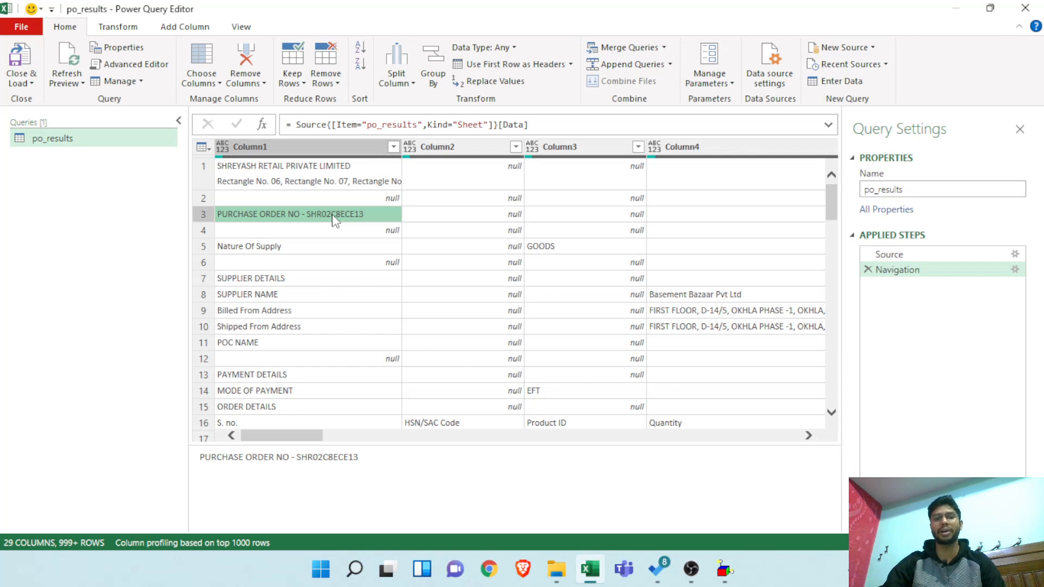
- Examine the rows leading down to ORDER DETAILS and the S. no. heading row where the order table begins
scroll(337, 220, down, 1)
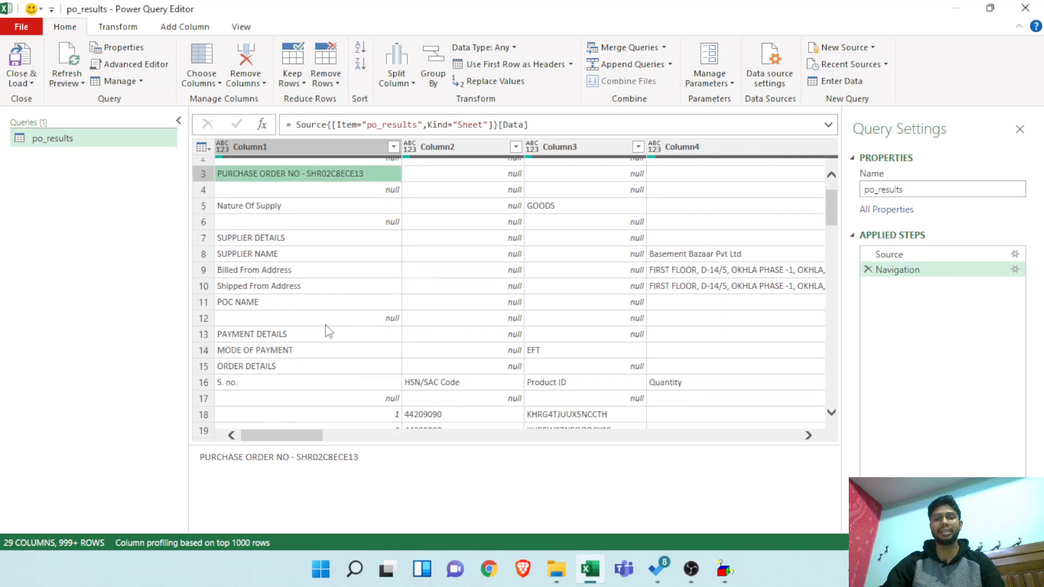
click(204, 370)
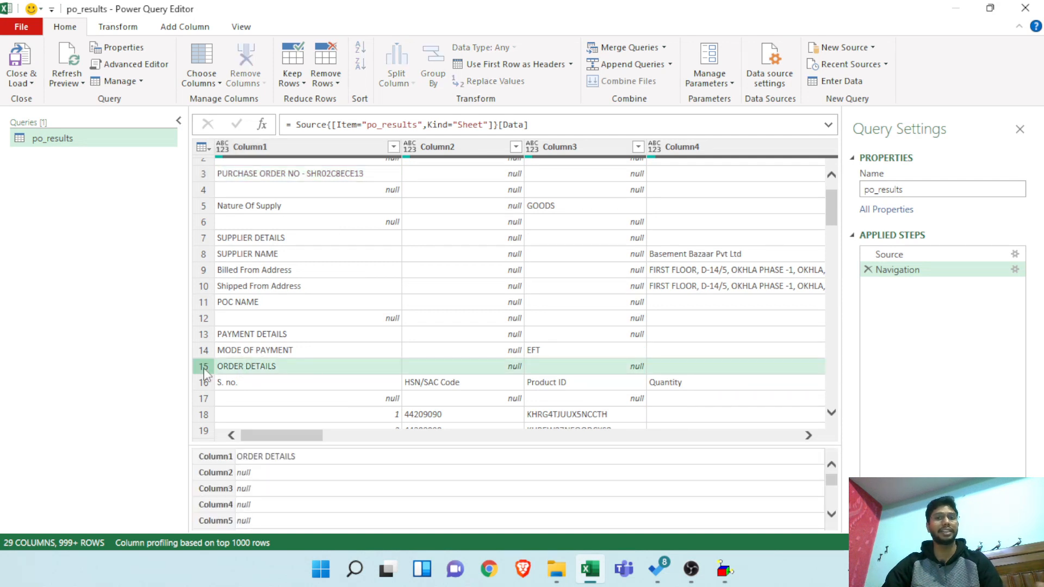
scroll(528, 324, up, 1)
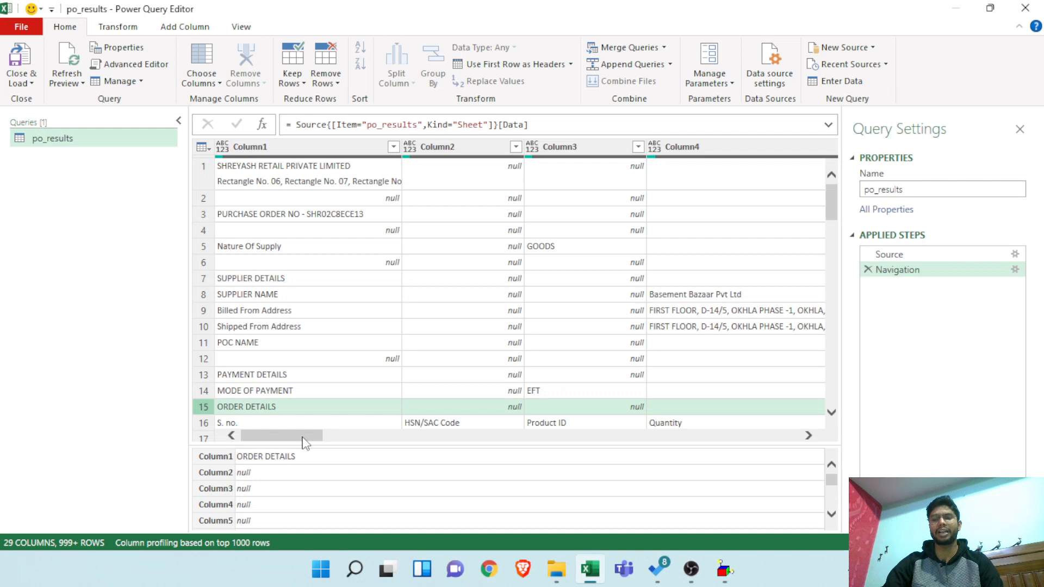
scroll(328, 358, down, 3)
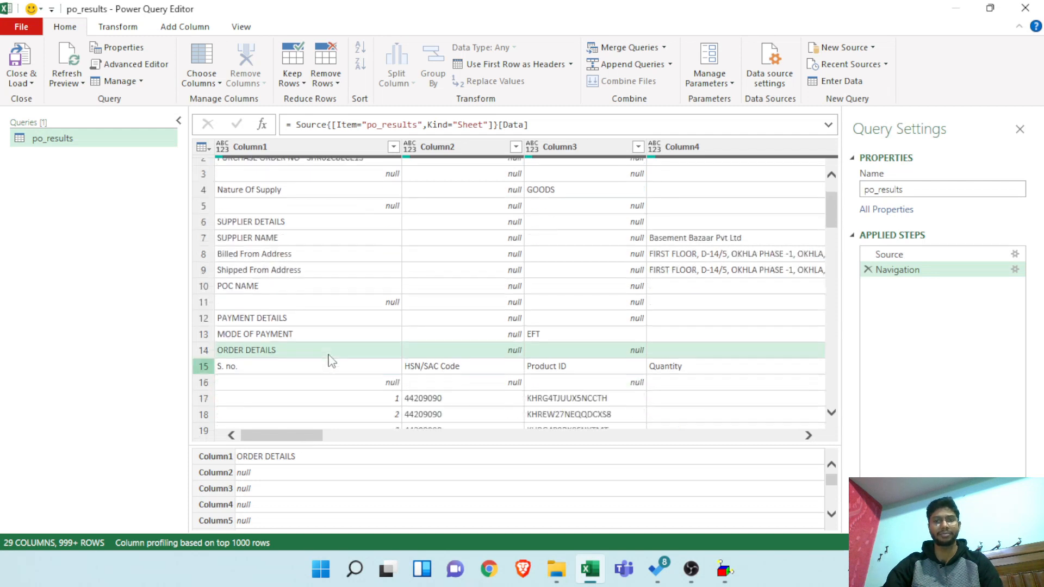
scroll(331, 359, up, 3)
scroll(331, 360, down, 2)
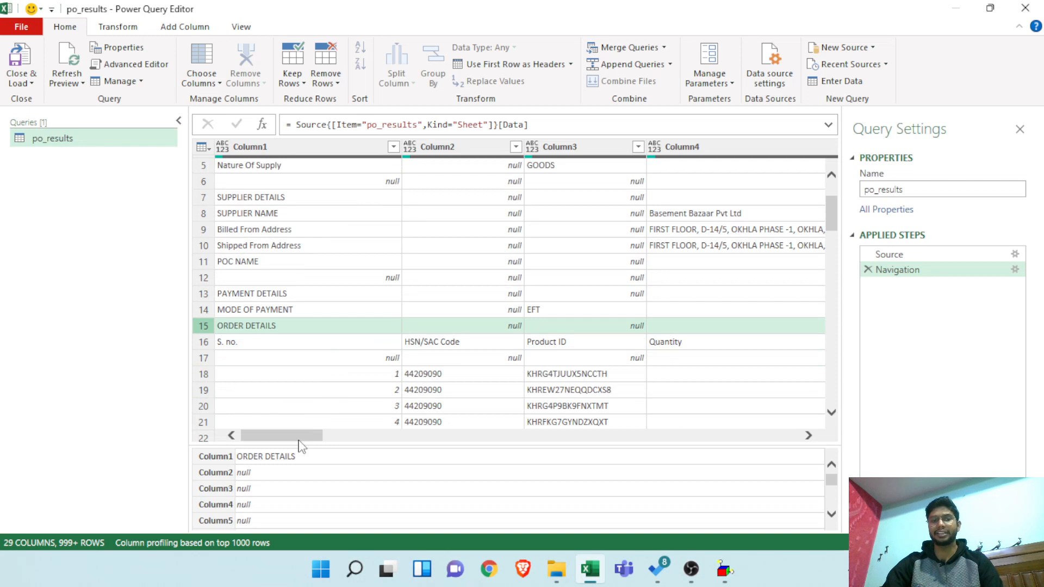
click(288, 346)
scroll(304, 379, down, 3)
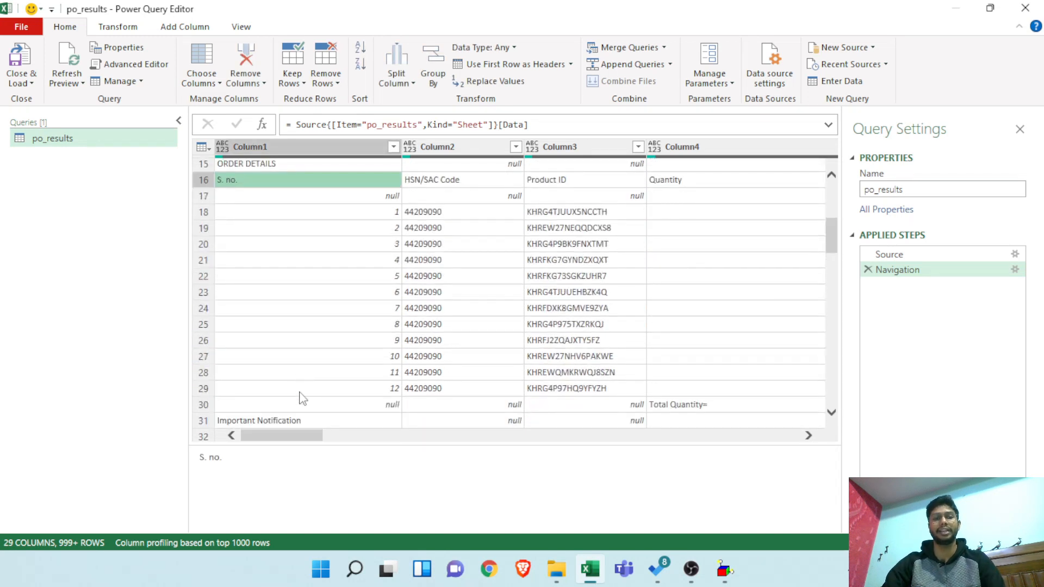
- Add an index column starting from 0 to the po_results query and check its numbering against the order rows
drag(322, 438, 833, 430)
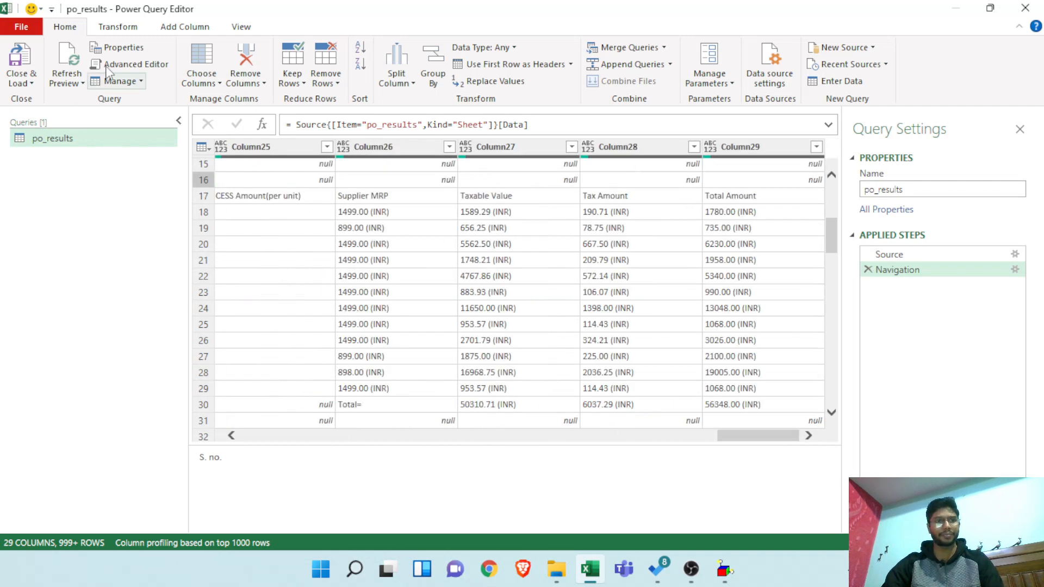
click(132, 27)
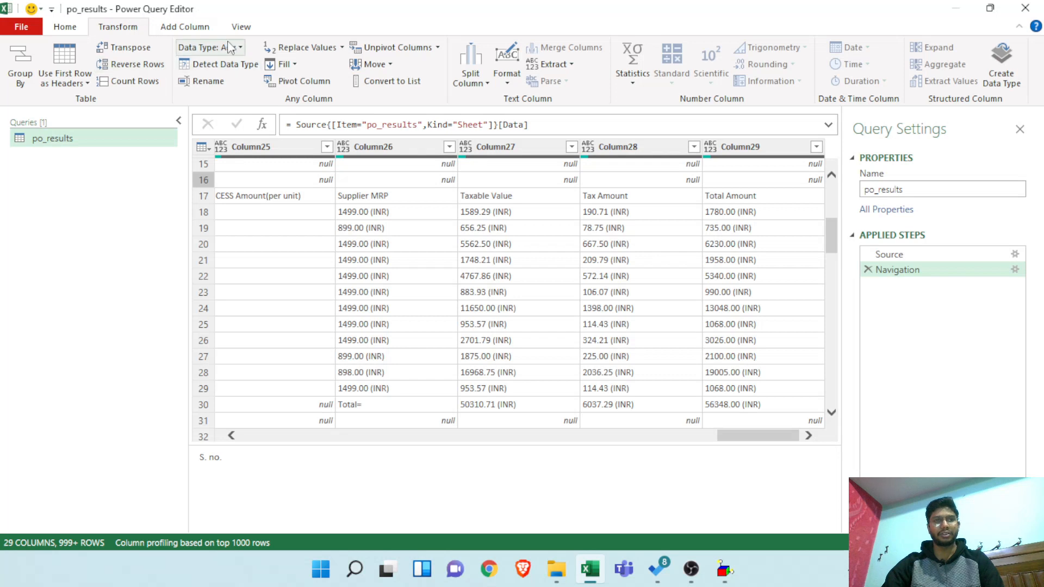
click(203, 28)
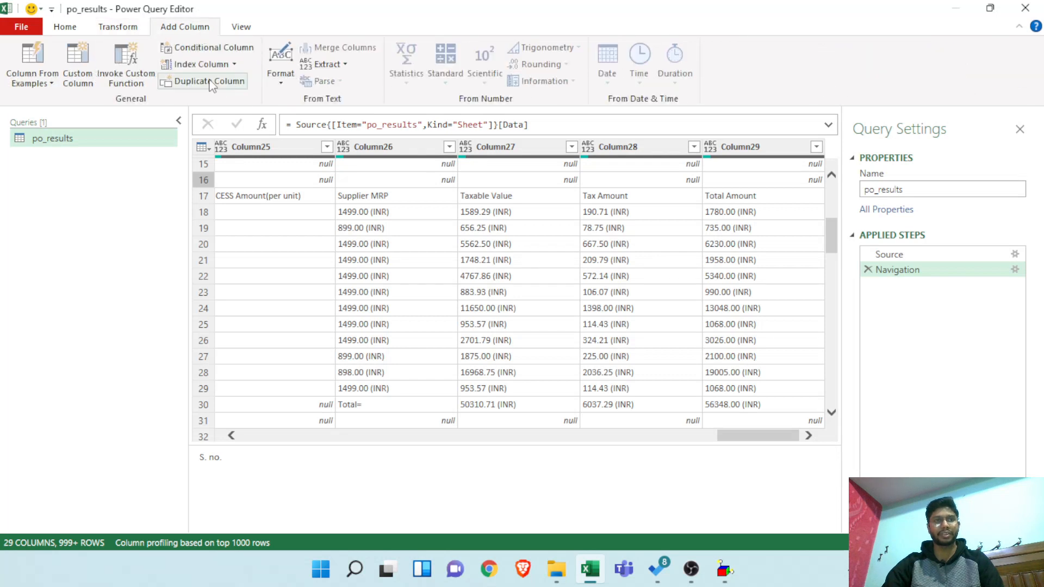
click(236, 65)
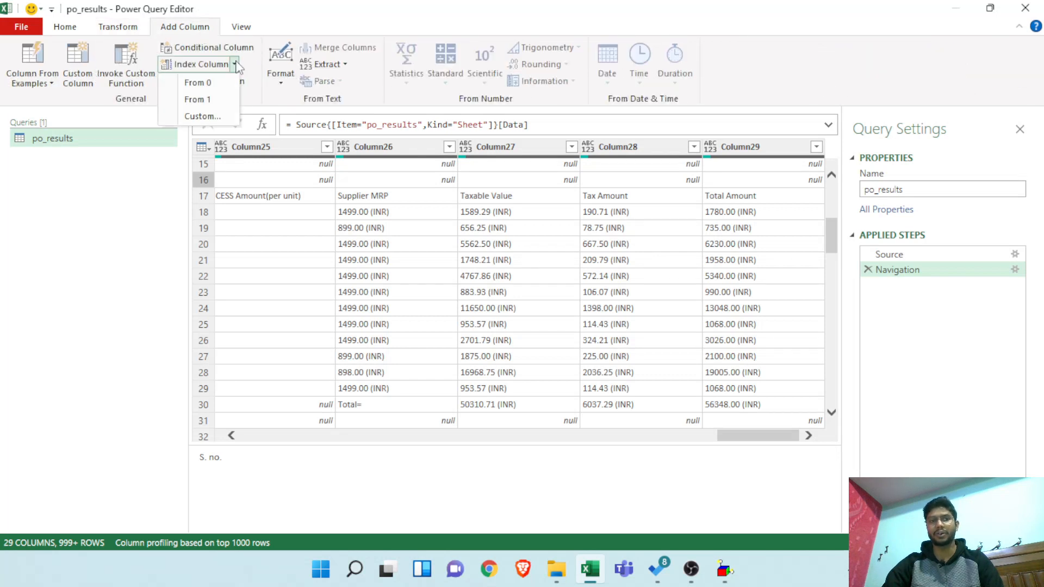
click(213, 86)
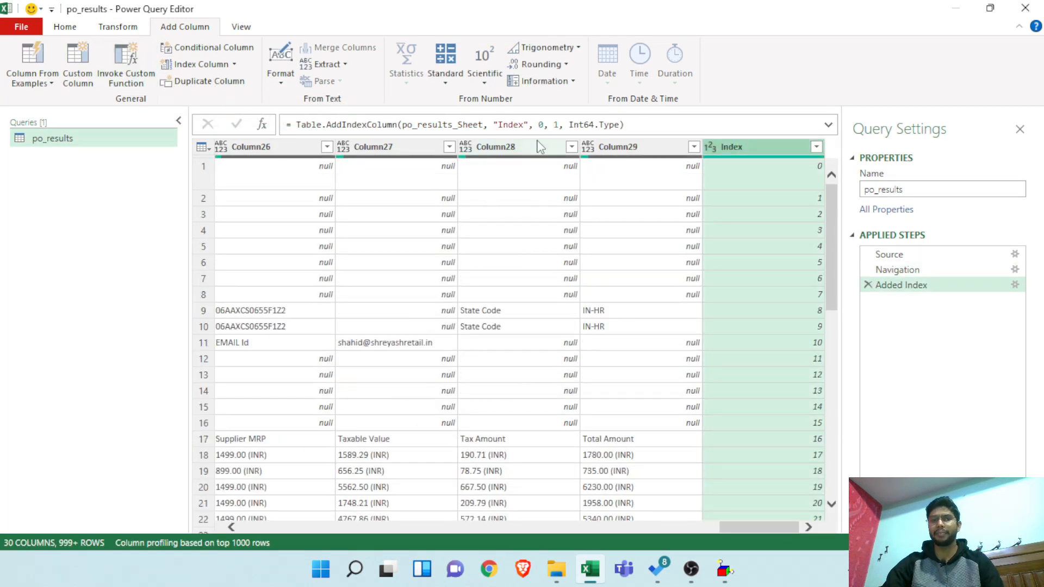
scroll(758, 188, down, 5)
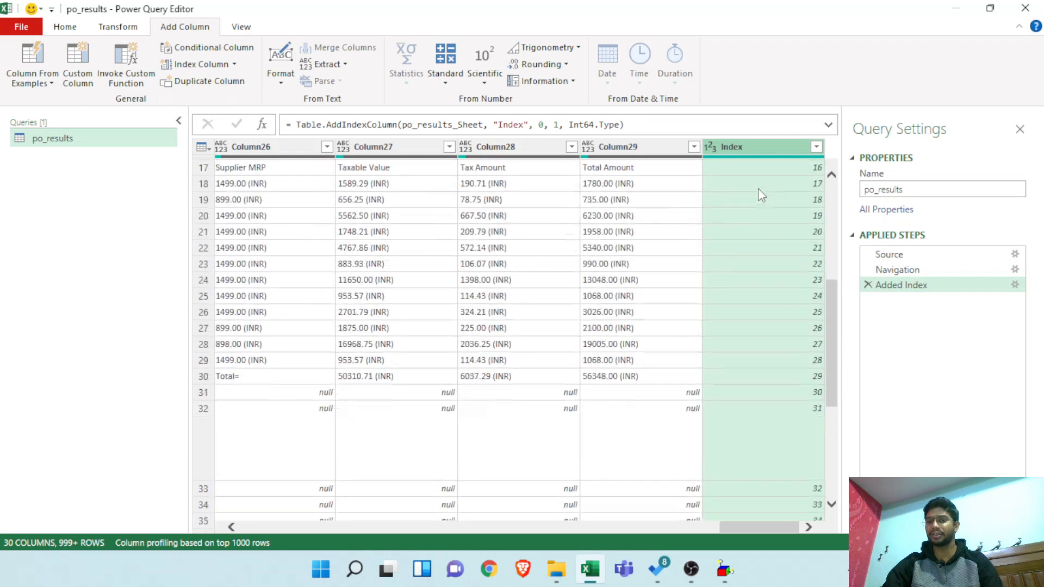
scroll(757, 188, up, 5)
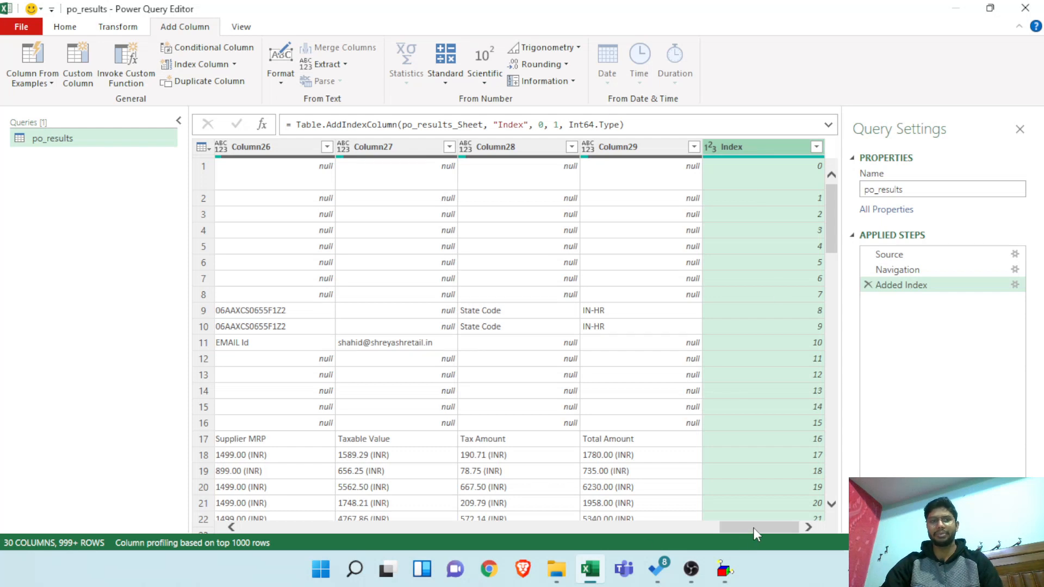
- Edit the Added Index formula so that the index numbering starts at 1
drag(753, 528, 796, 515)
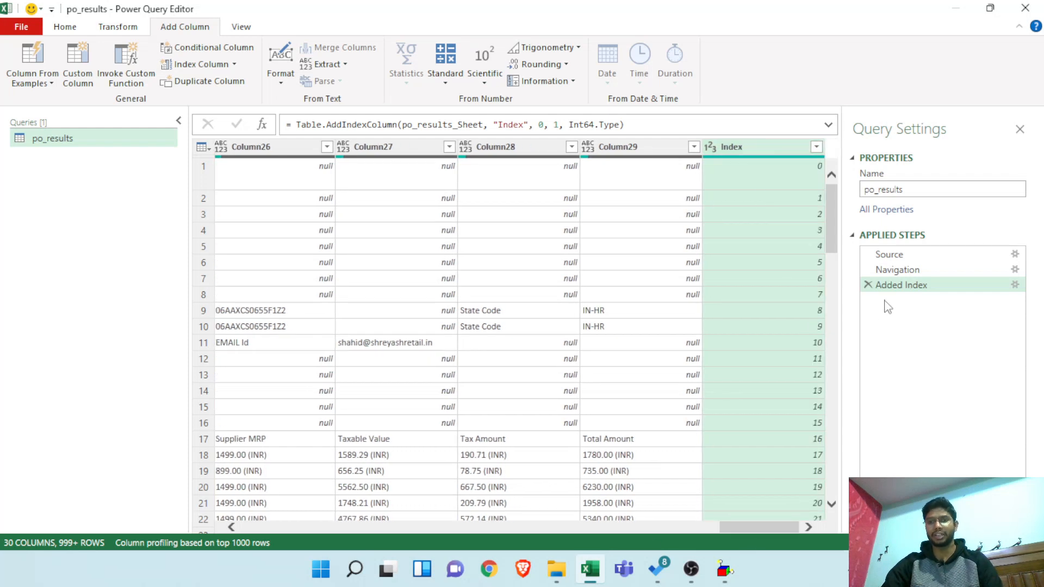
click(542, 125)
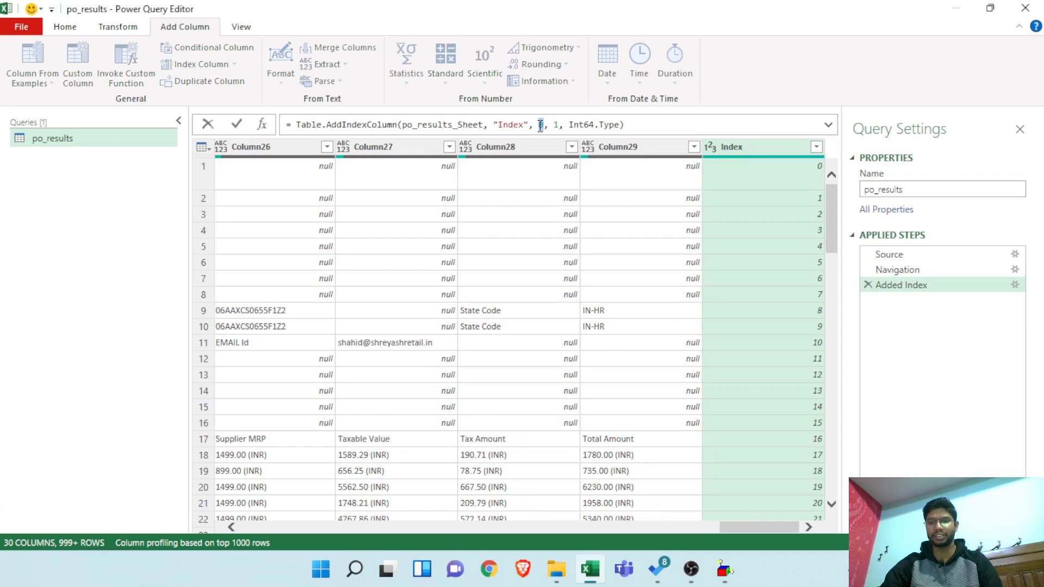
click(237, 125)
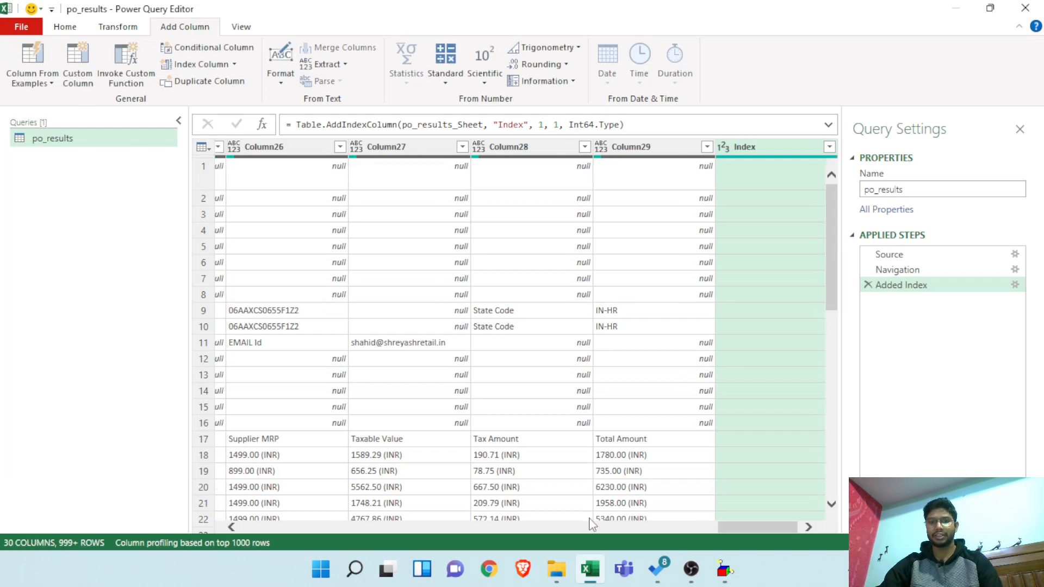
drag(748, 528, 798, 526)
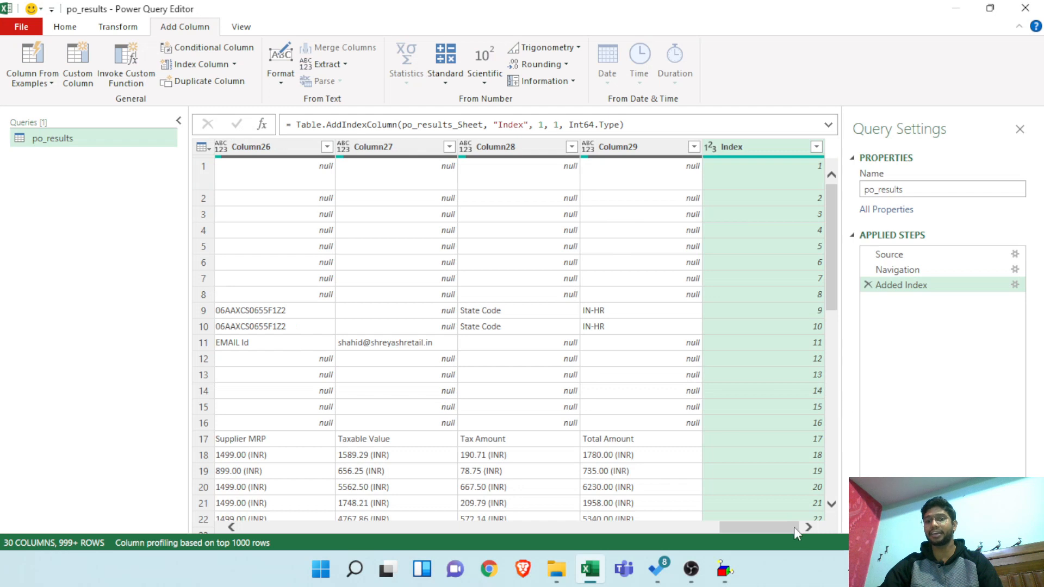
- Filter Column1 to keep only the S. no. and Important Notification rows
drag(788, 524, 213, 502)
scroll(272, 428, down, 5)
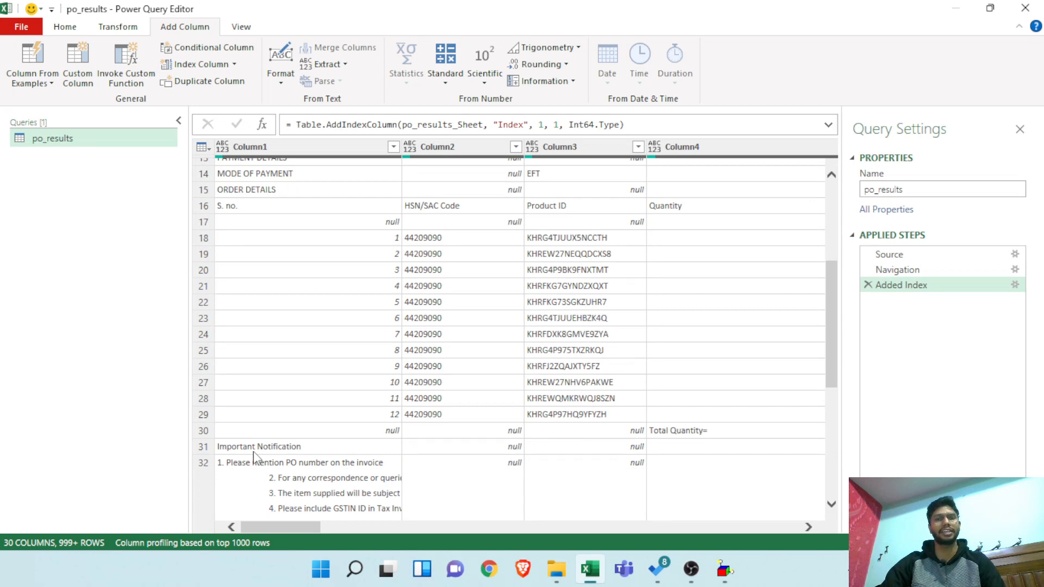
scroll(255, 459, up, 5)
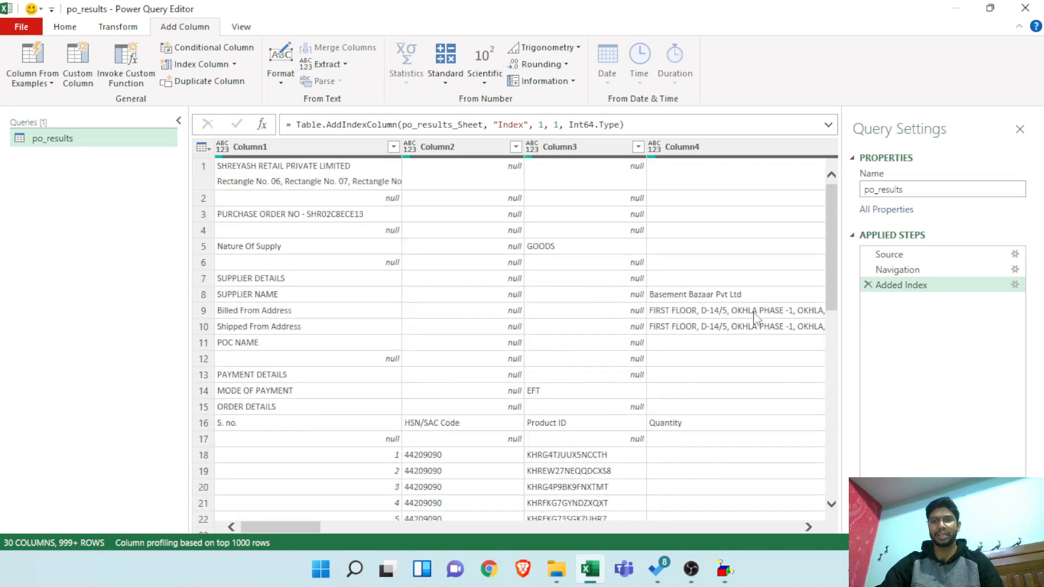
click(393, 147)
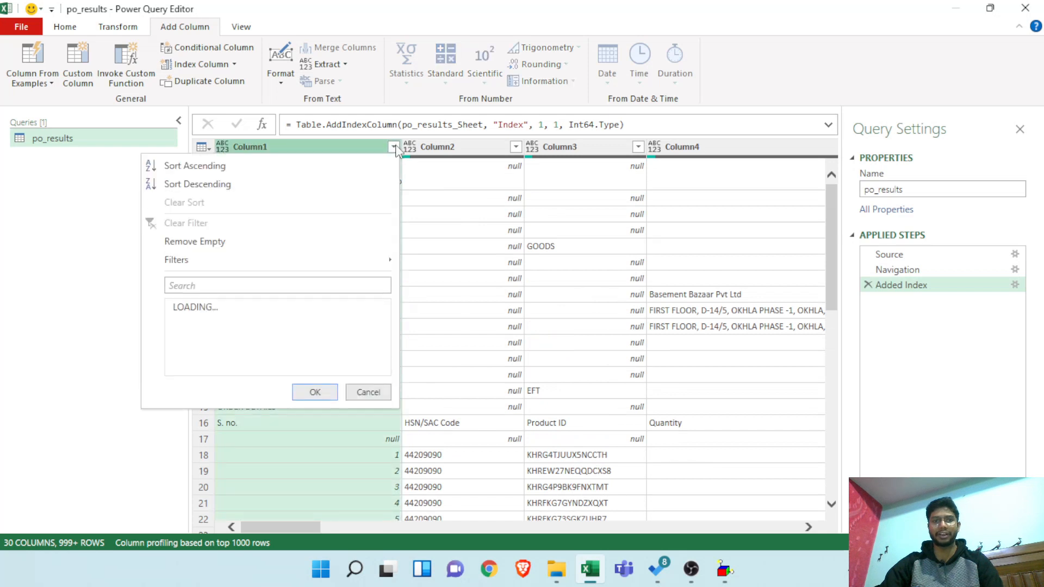
click(230, 307)
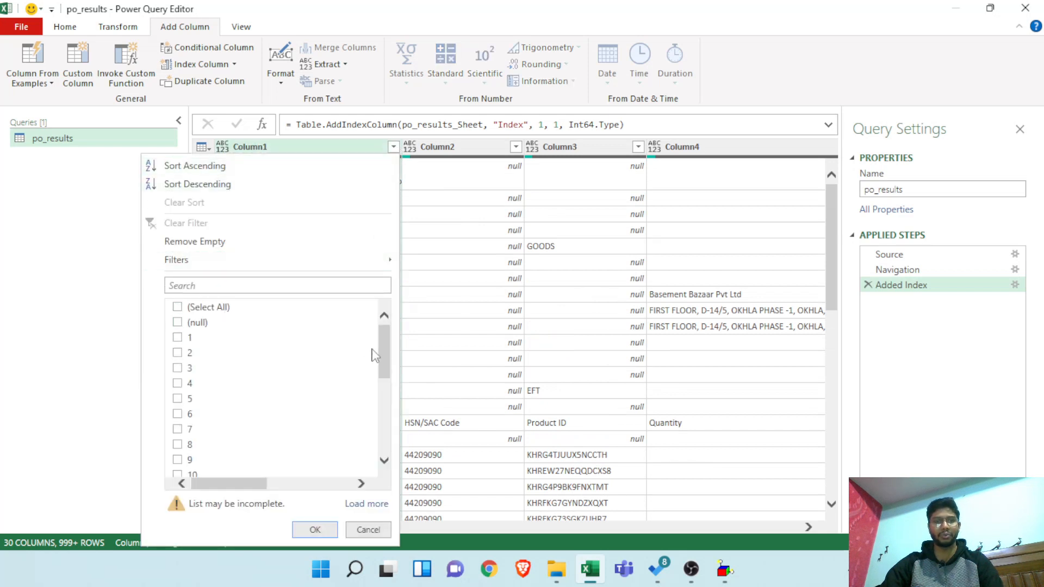
drag(390, 370, 390, 441)
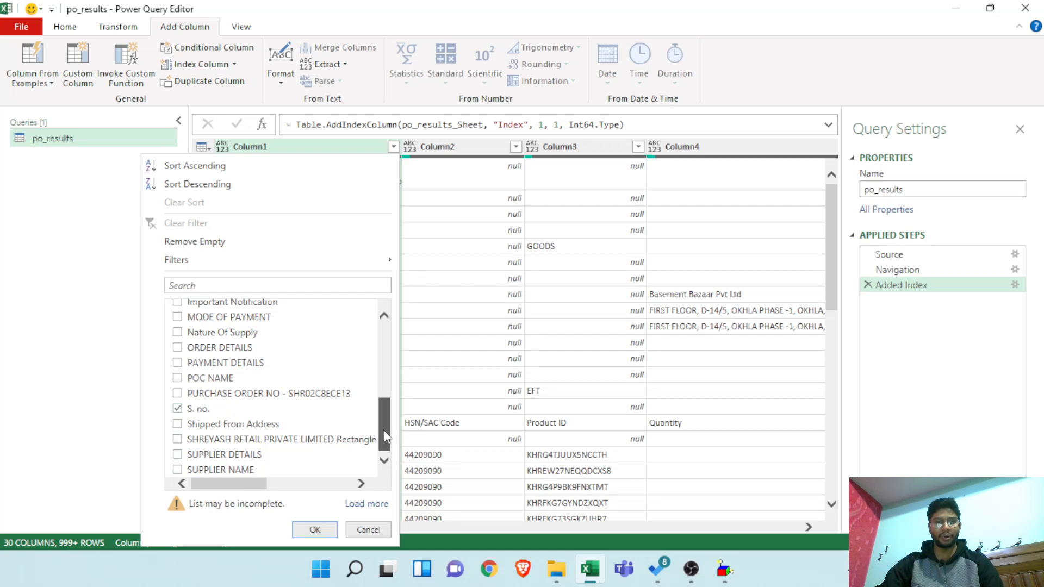
scroll(383, 424, up, 1)
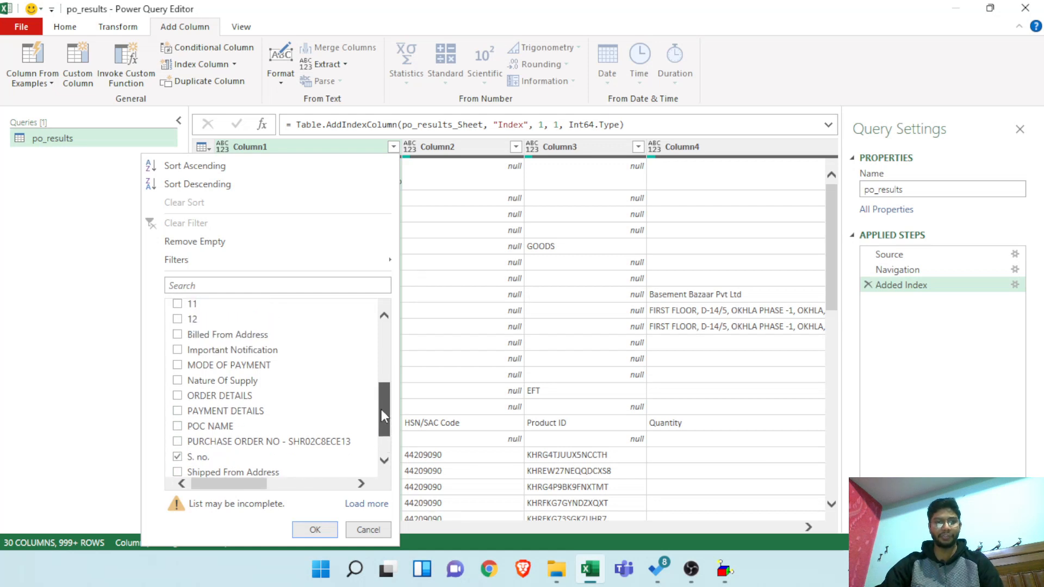
click(238, 351)
click(315, 529)
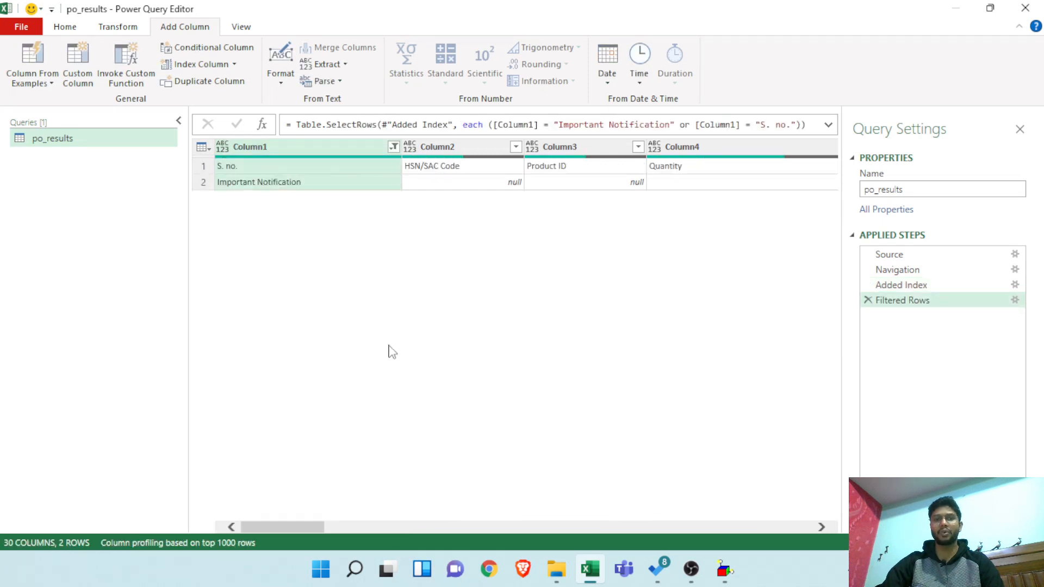
- Keep only Column1 and the Index column in the filtered rows, removing all other columns
drag(292, 525, 785, 513)
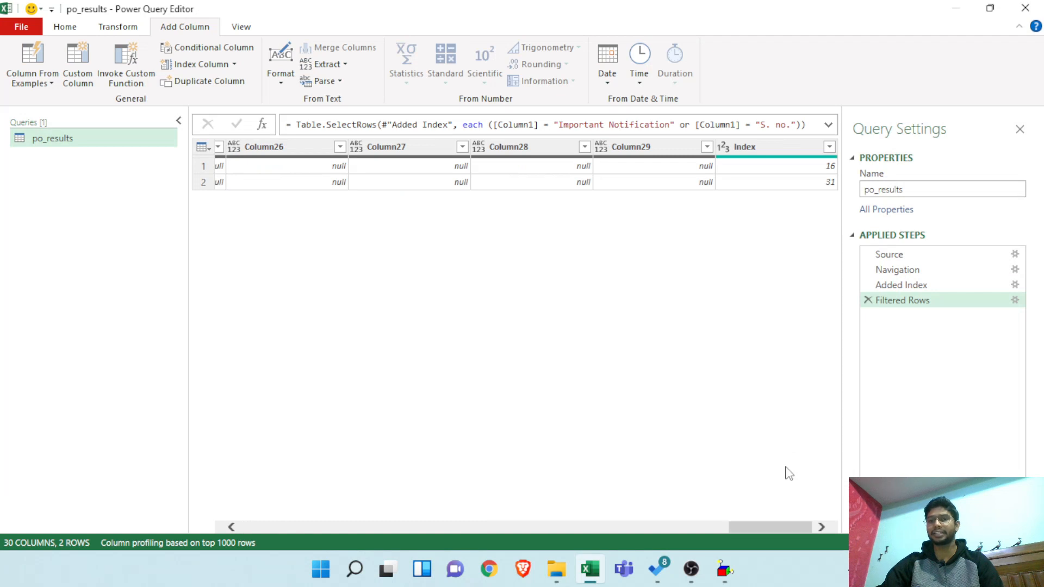
click(783, 147)
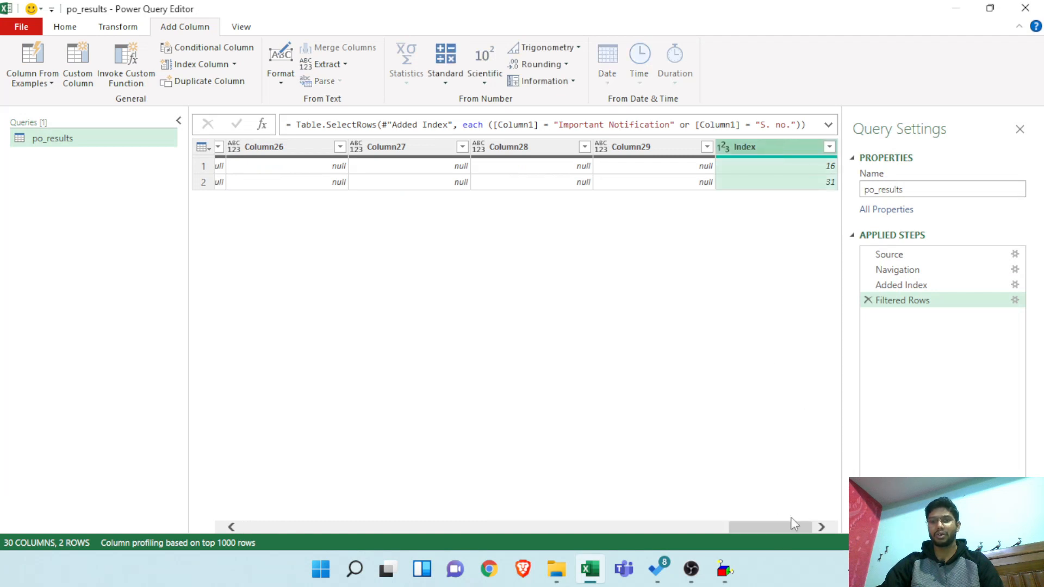
drag(790, 525, 203, 454)
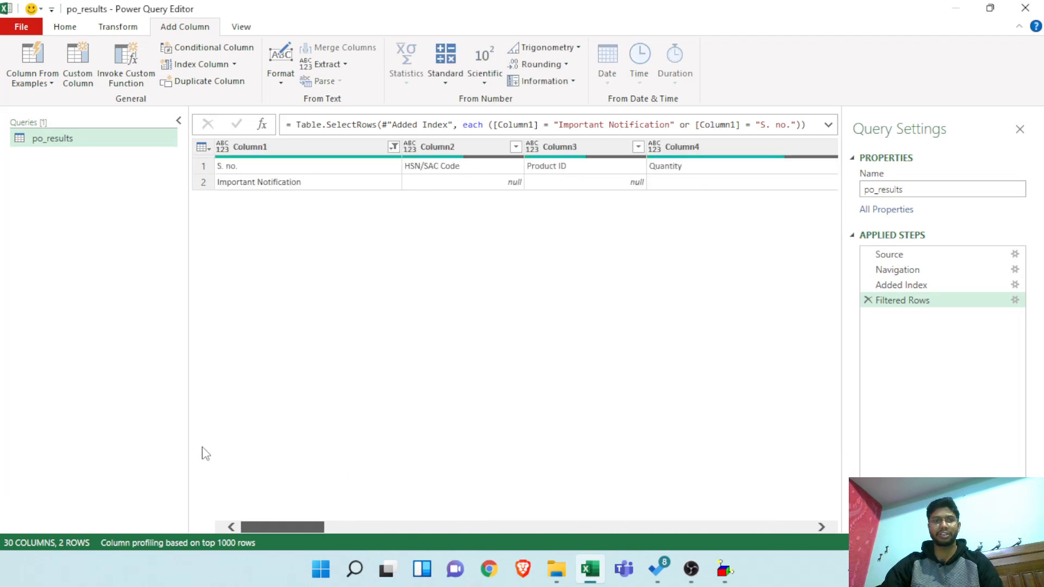
shift+click(283, 145)
click(282, 143)
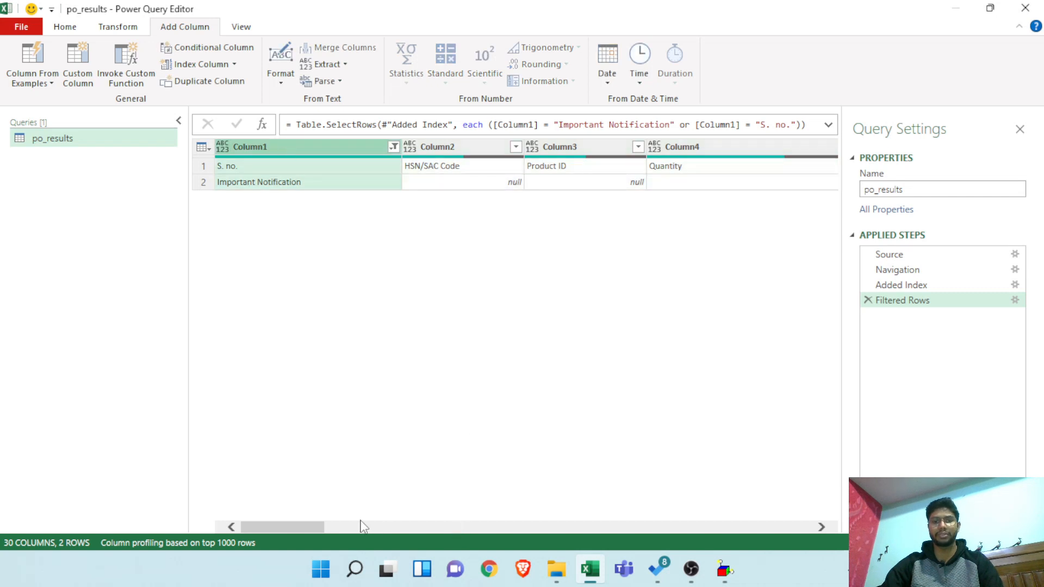
drag(312, 524, 762, 530)
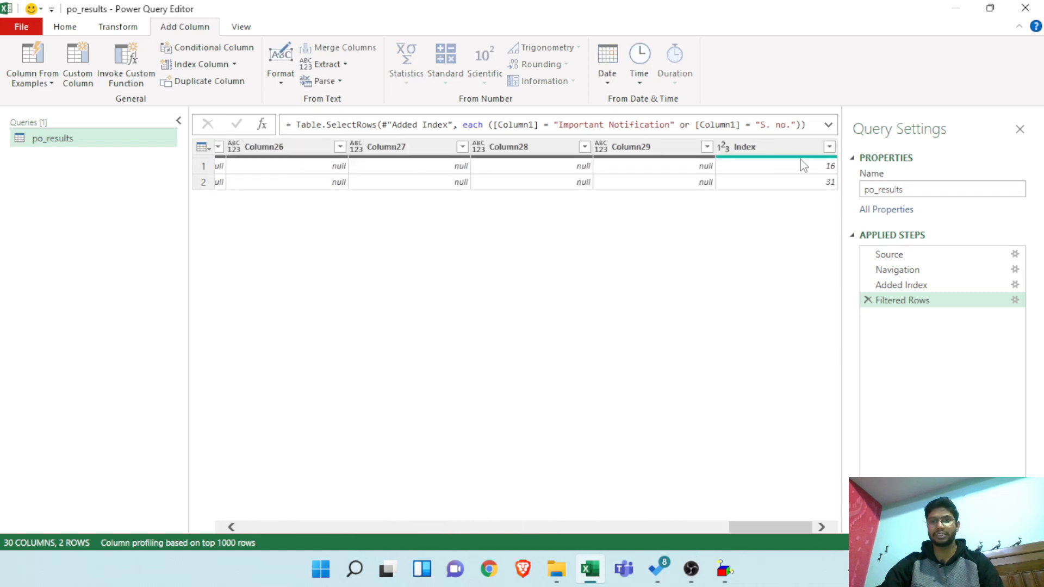
right_click(794, 149)
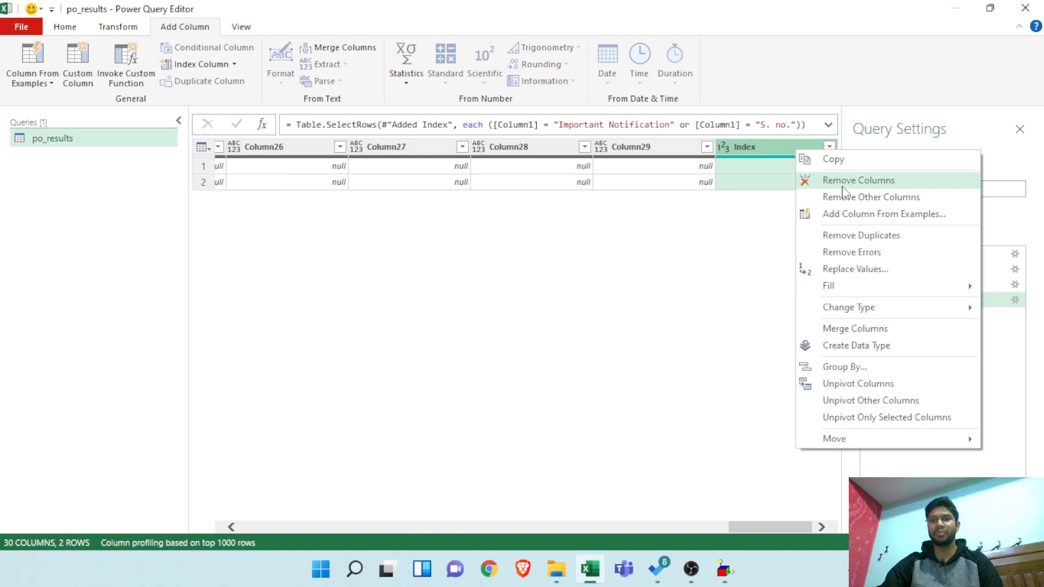
click(846, 200)
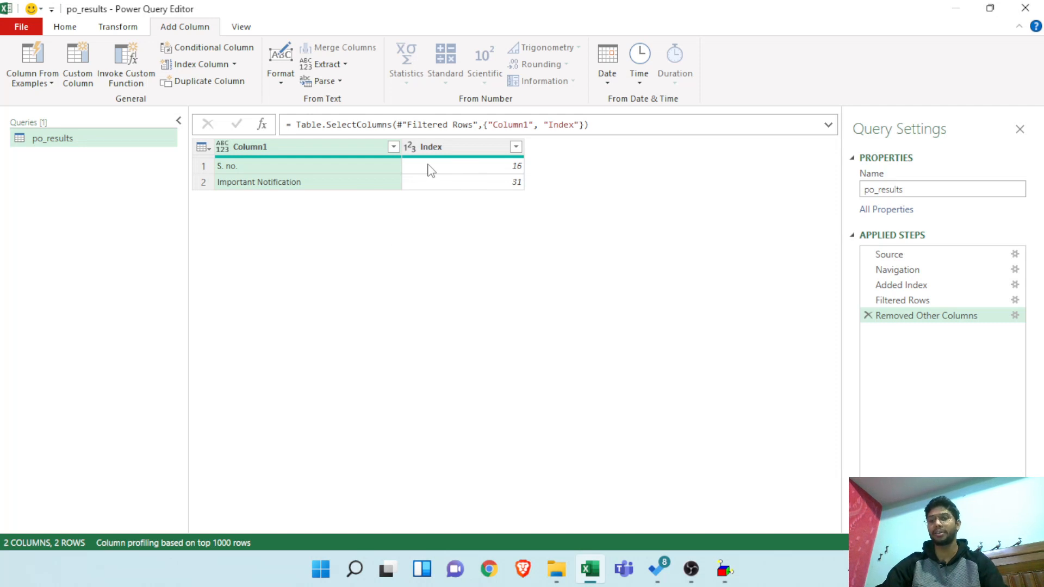
- Rename the Removed Other Columns applied step as IndexTable
right_click(942, 320)
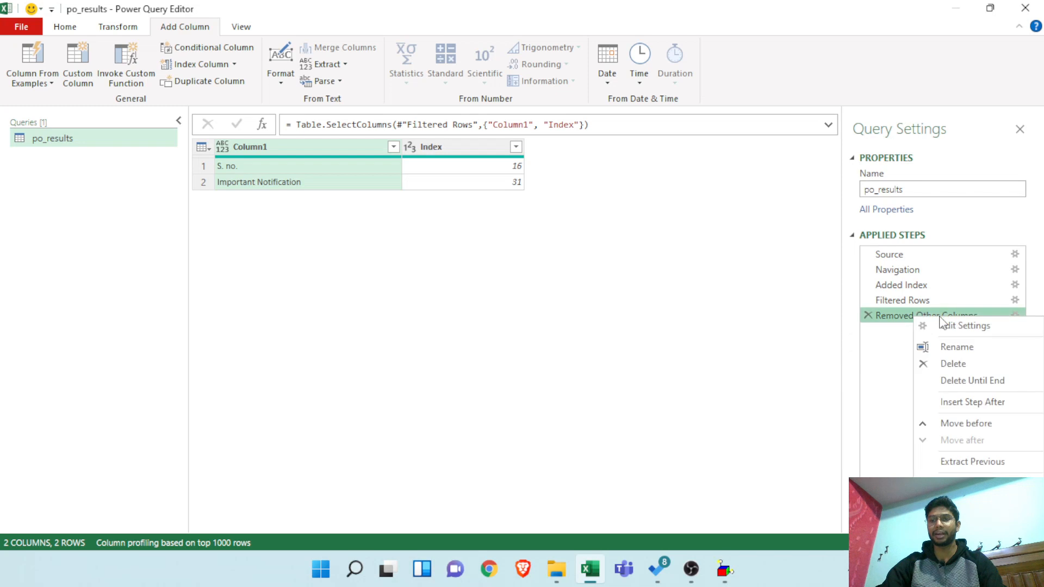
click(966, 349)
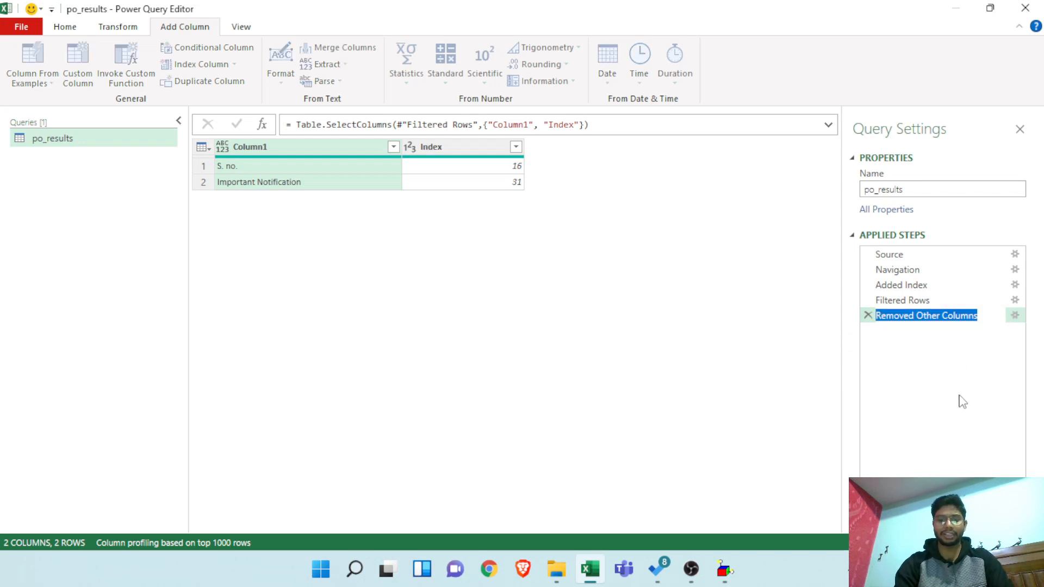
text(Index)
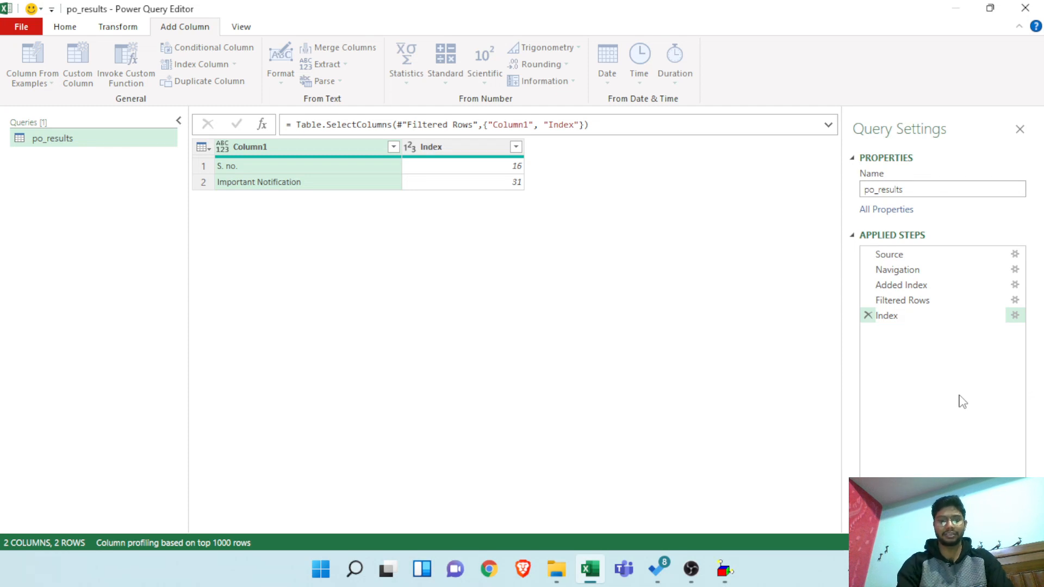
text(Table)
key(Return)
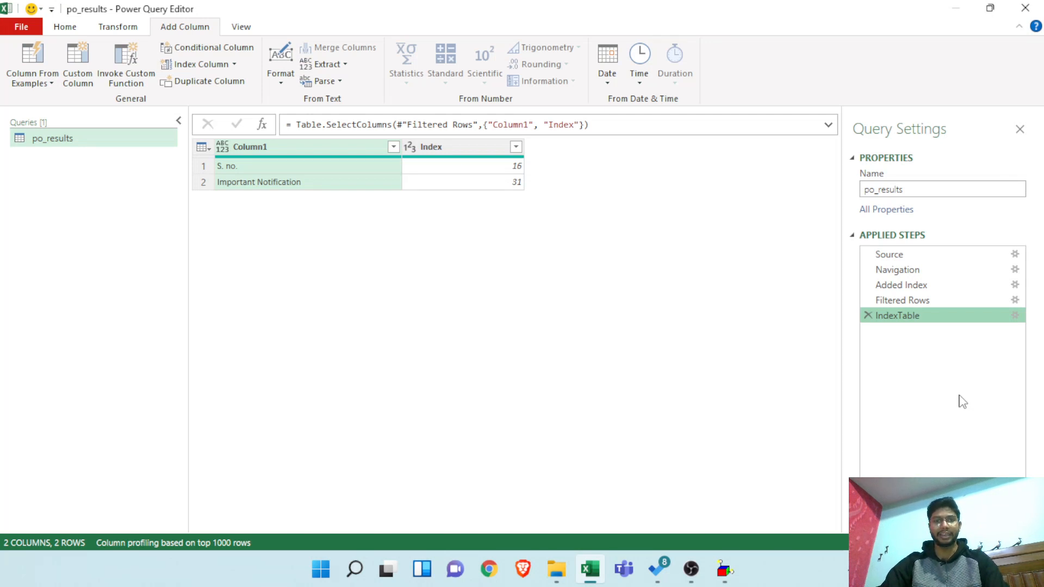
- Insert a custom step after IndexTable whose formula refers back to the #"Added Index" step
click(903, 288)
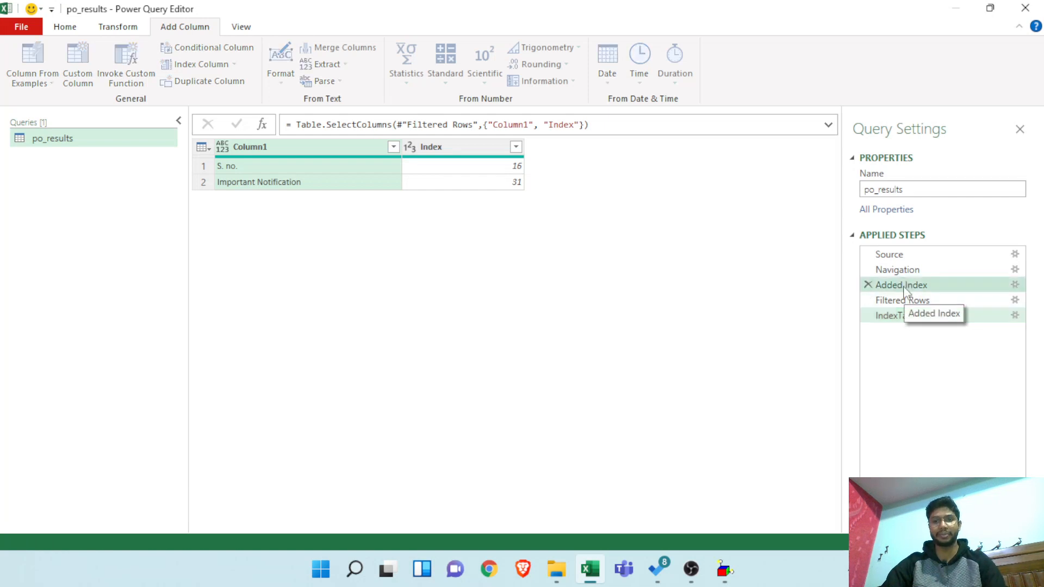
drag(313, 527, 790, 527)
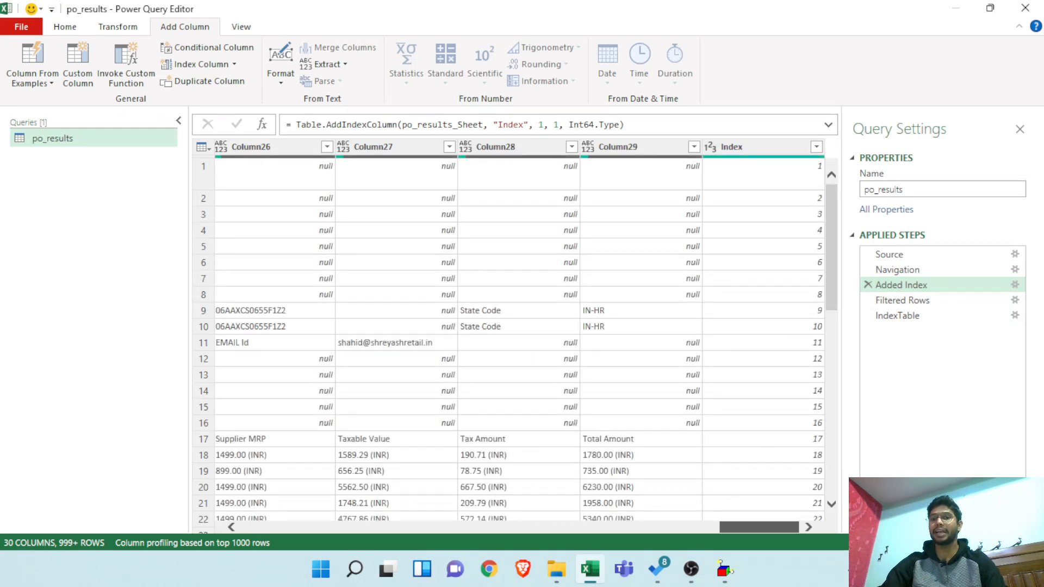
drag(726, 526, 264, 490)
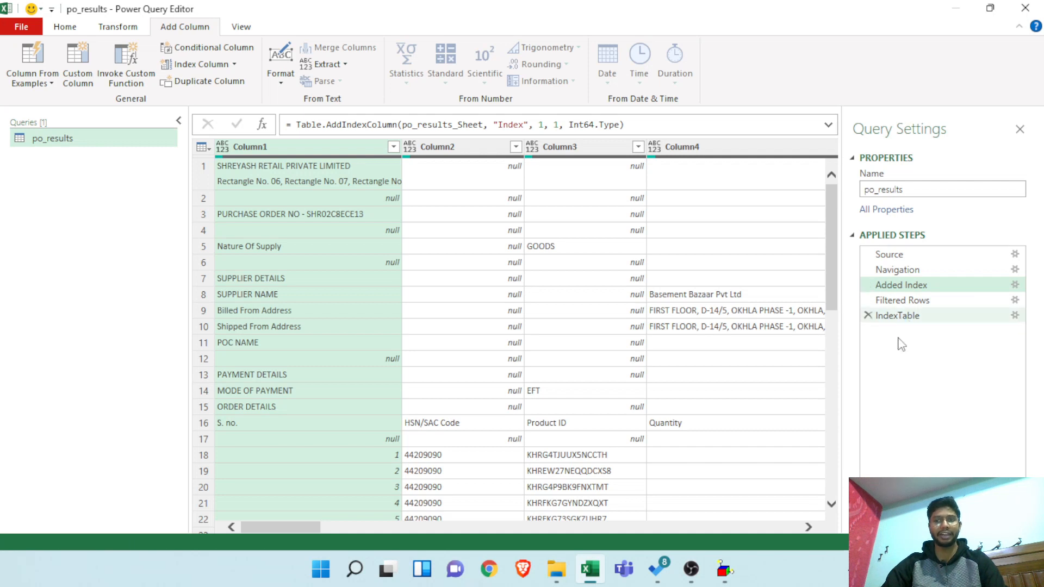
click(902, 315)
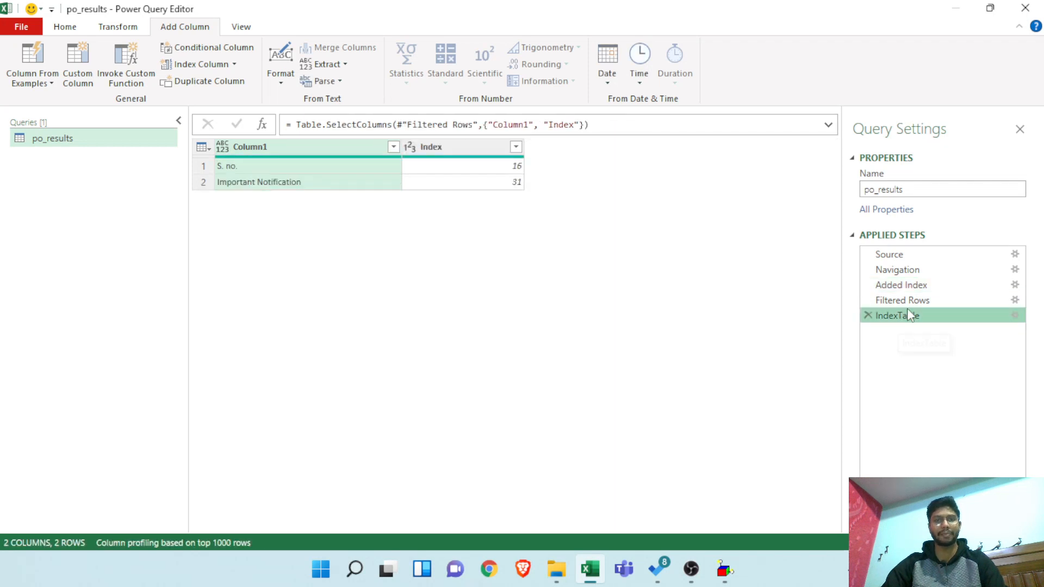
click(261, 124)
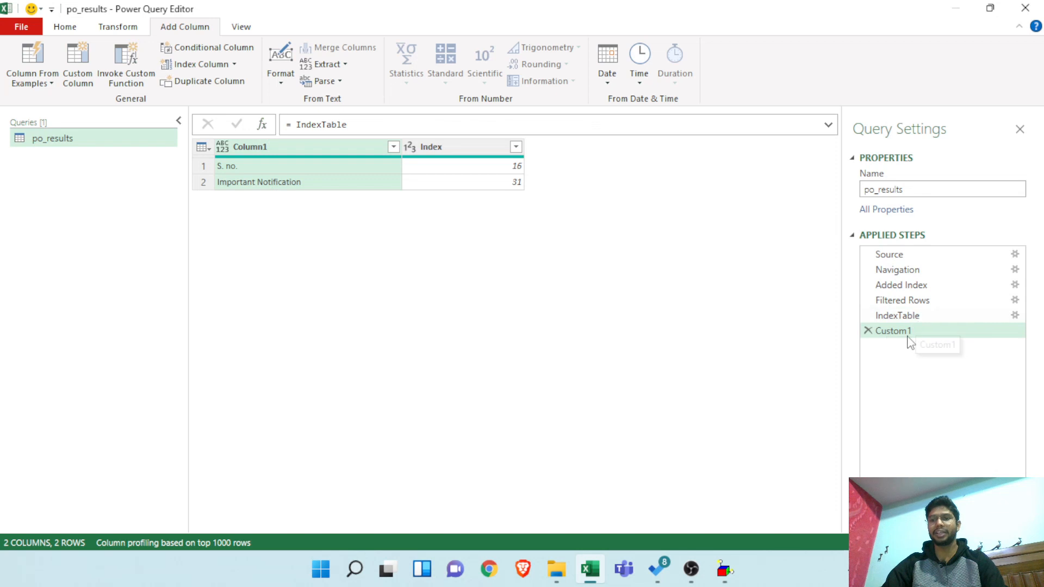
click(319, 125)
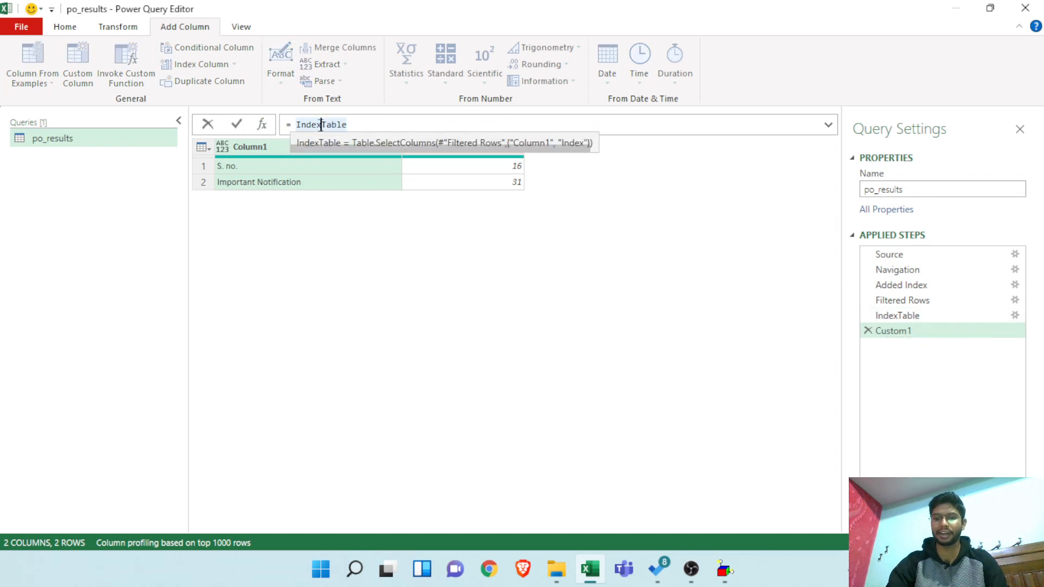
key(Delete)
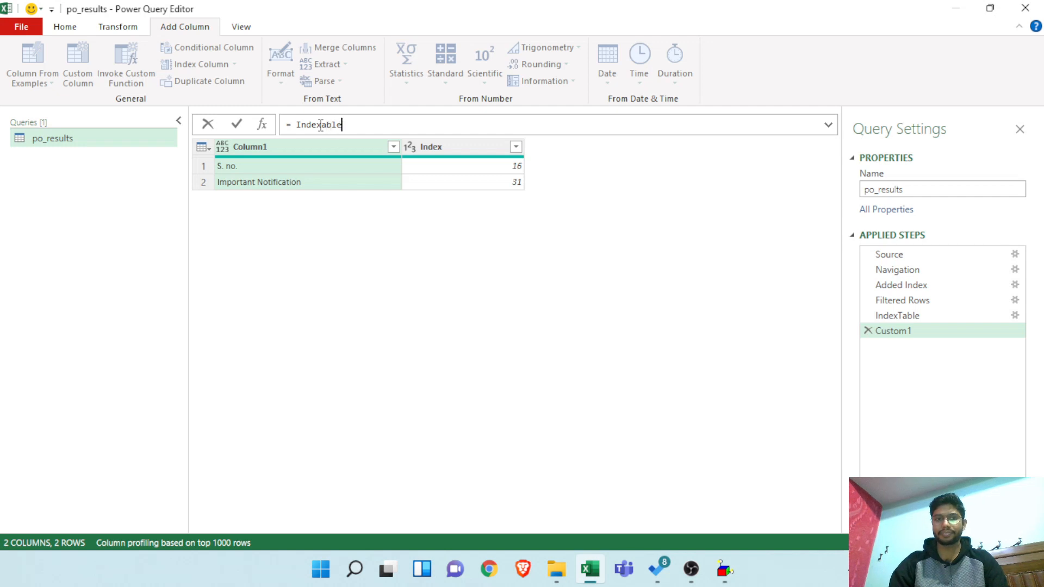
key(BackSpace)
key(BackSpace)
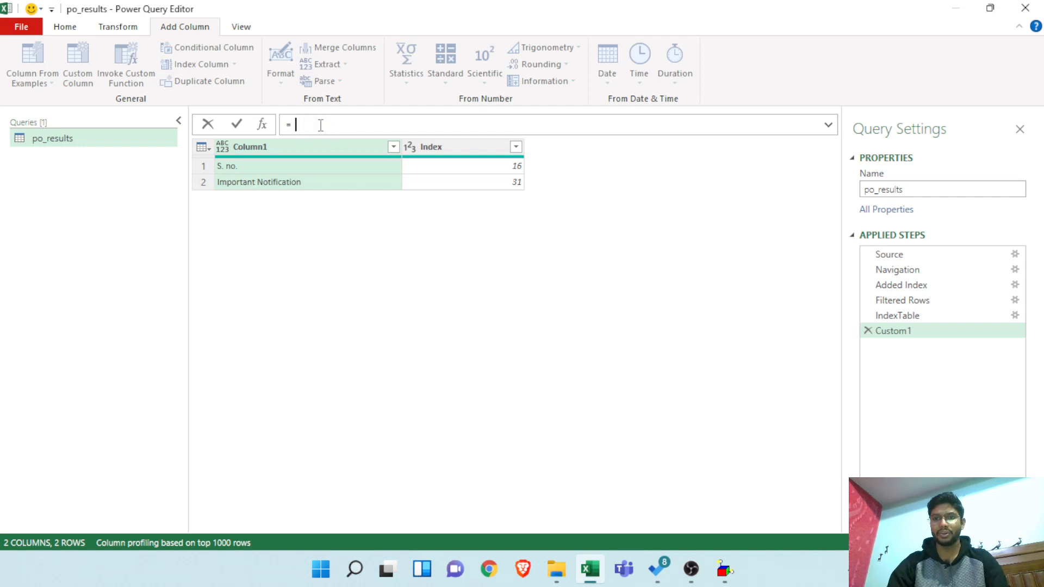
text(Add)
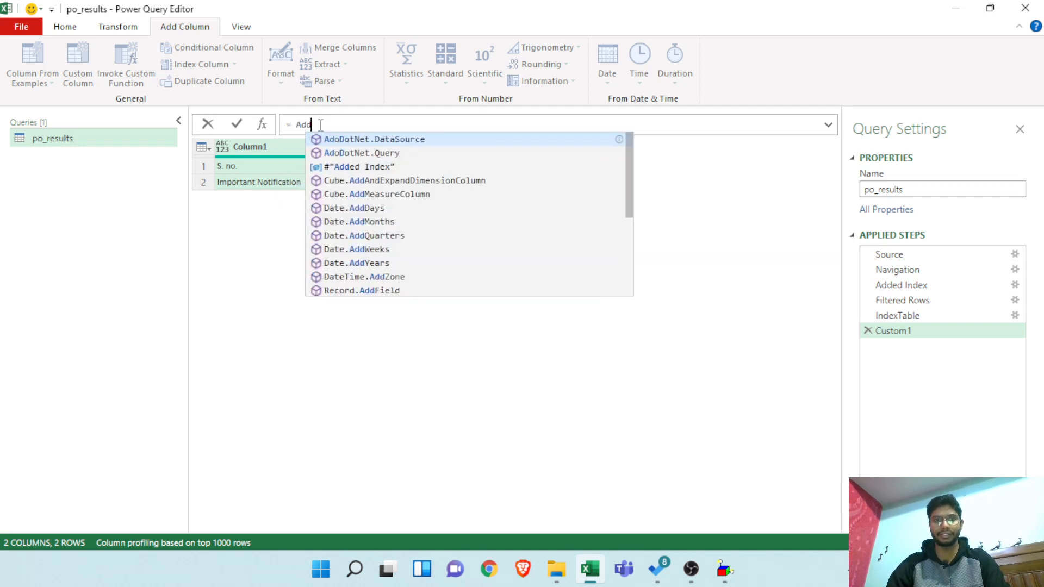
click(369, 167)
key(Return)
click(236, 125)
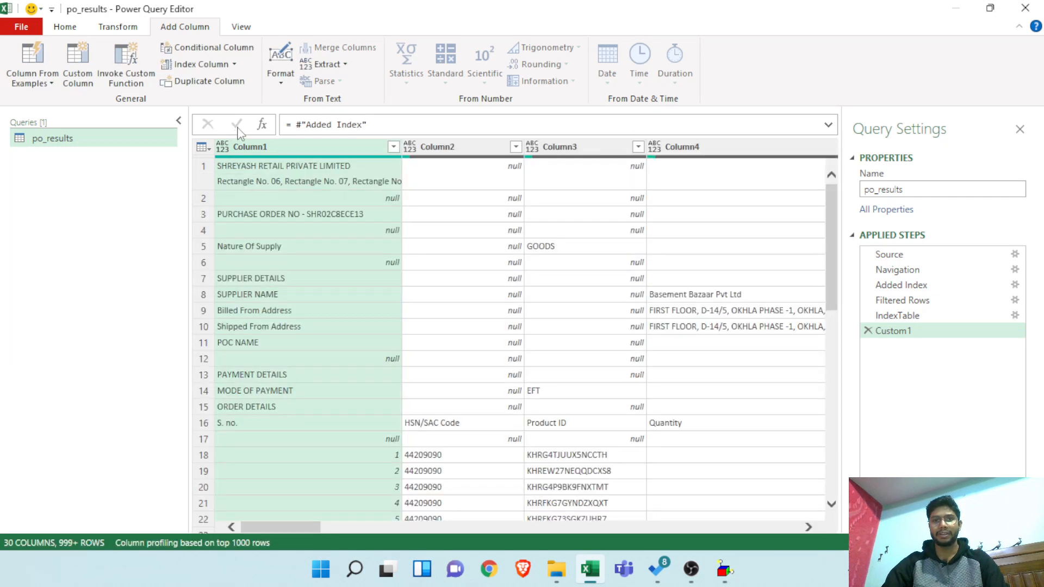
- Compare the index values in the IndexTable step with the Custom1 step's Index column and its filter options
drag(276, 526, 753, 526)
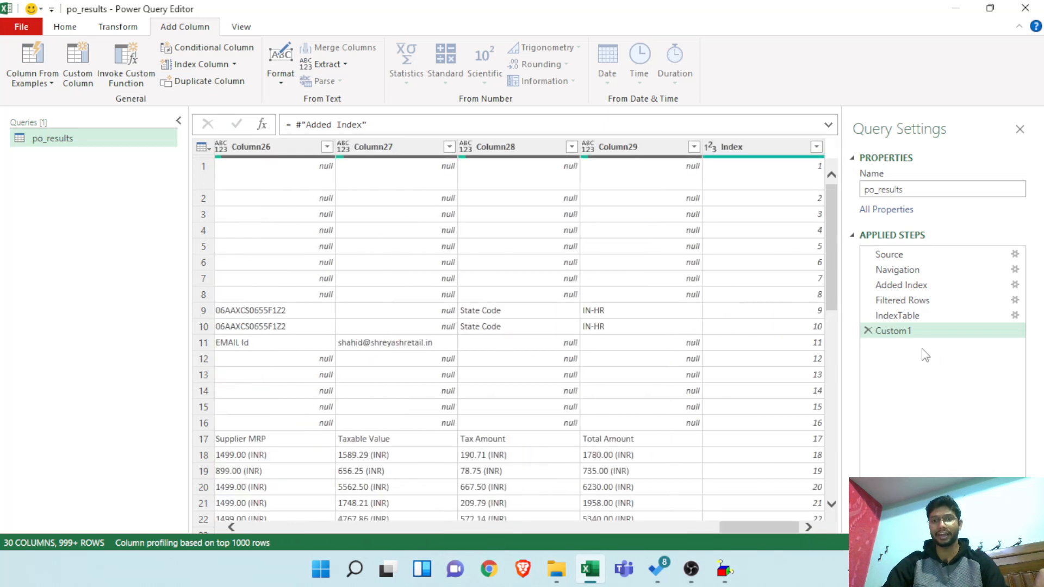
click(902, 316)
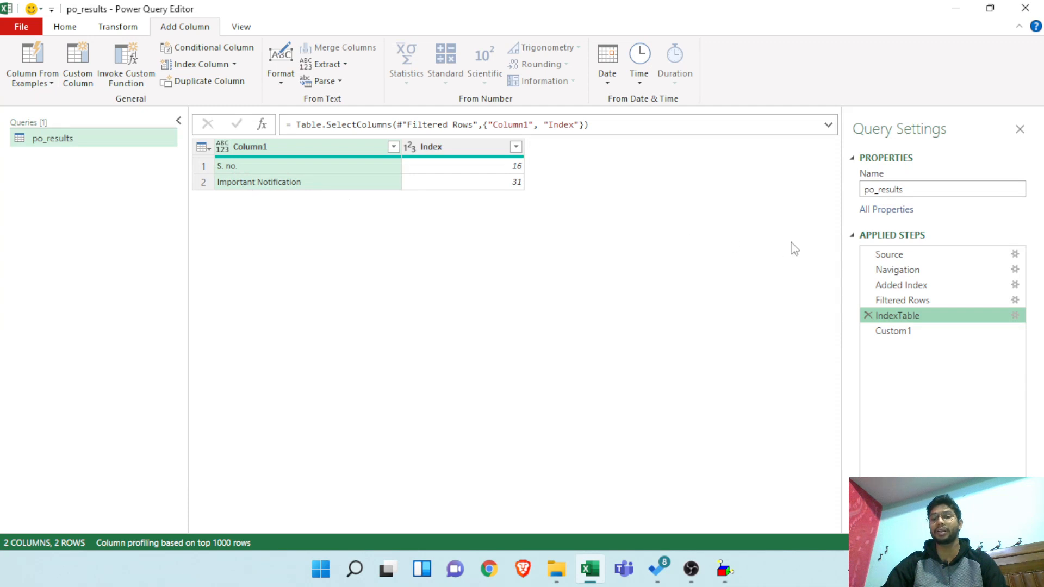
click(904, 333)
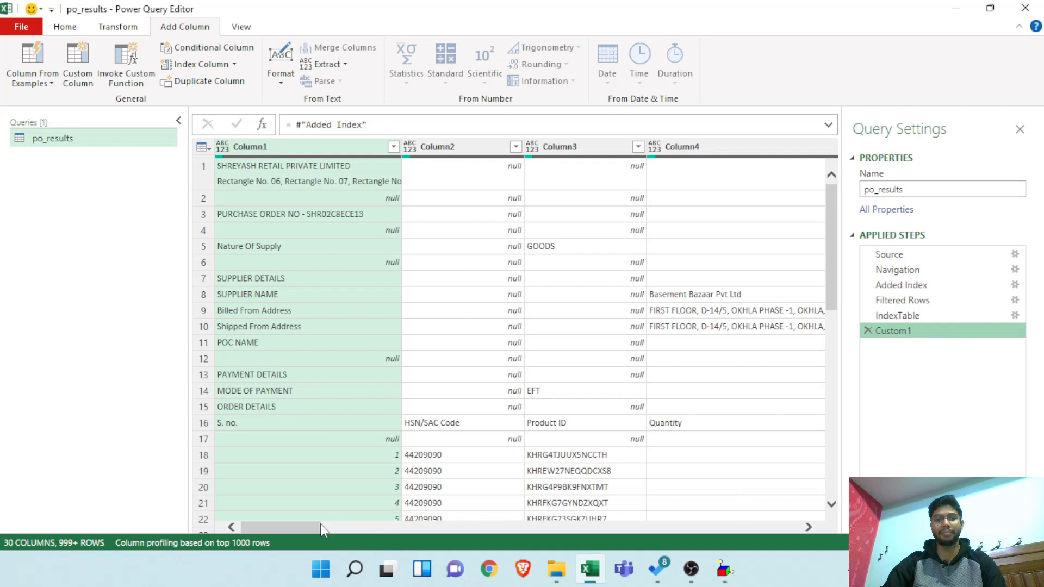
drag(304, 531, 847, 571)
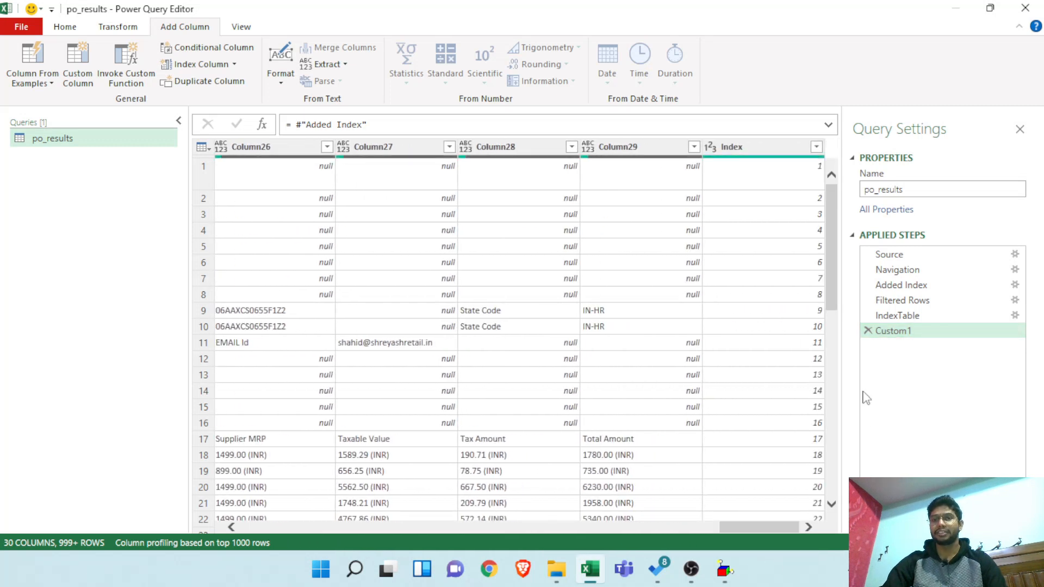
click(816, 147)
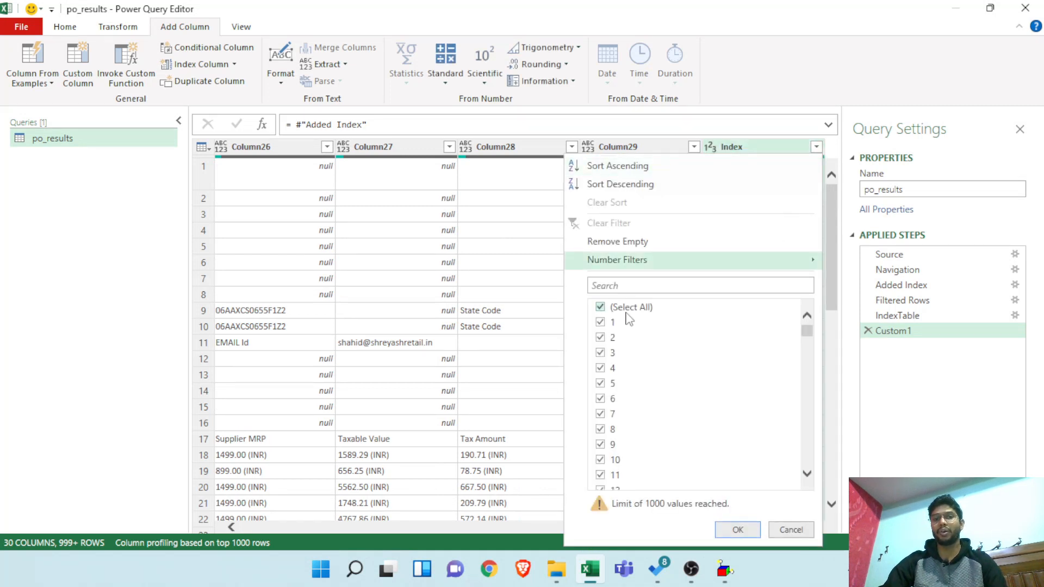
click(927, 380)
click(919, 320)
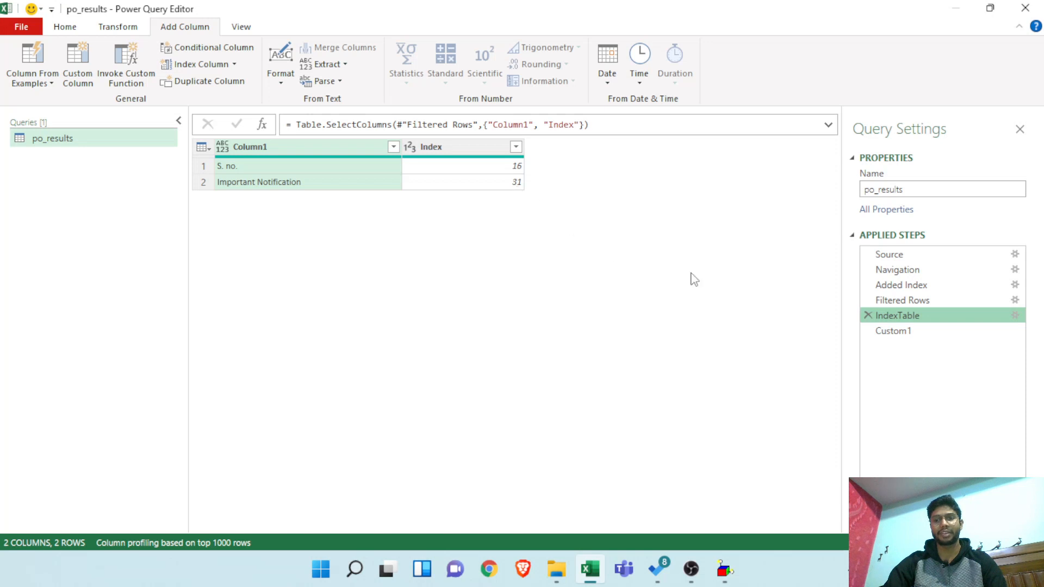
click(915, 336)
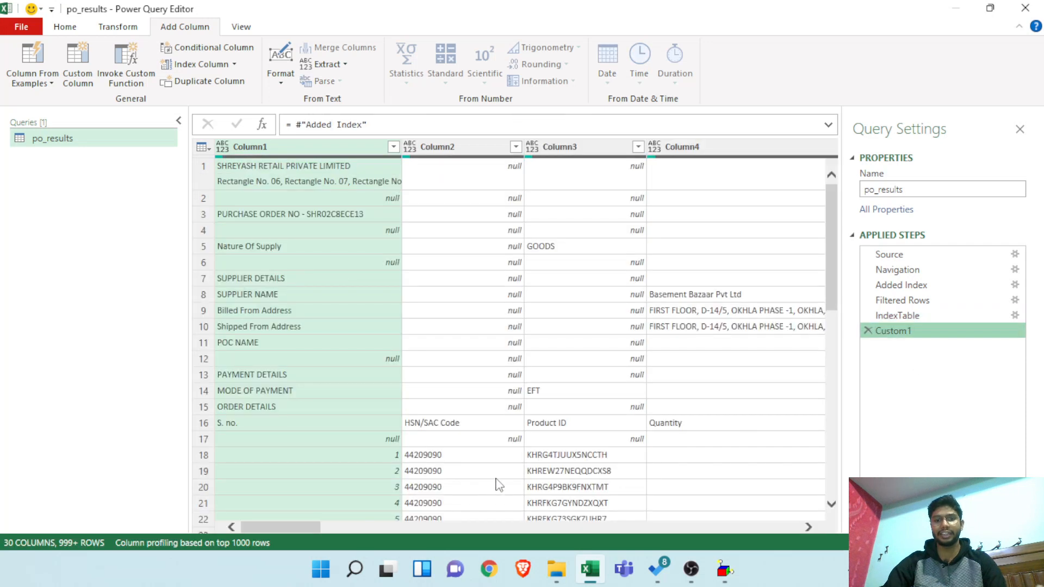
drag(314, 527, 802, 528)
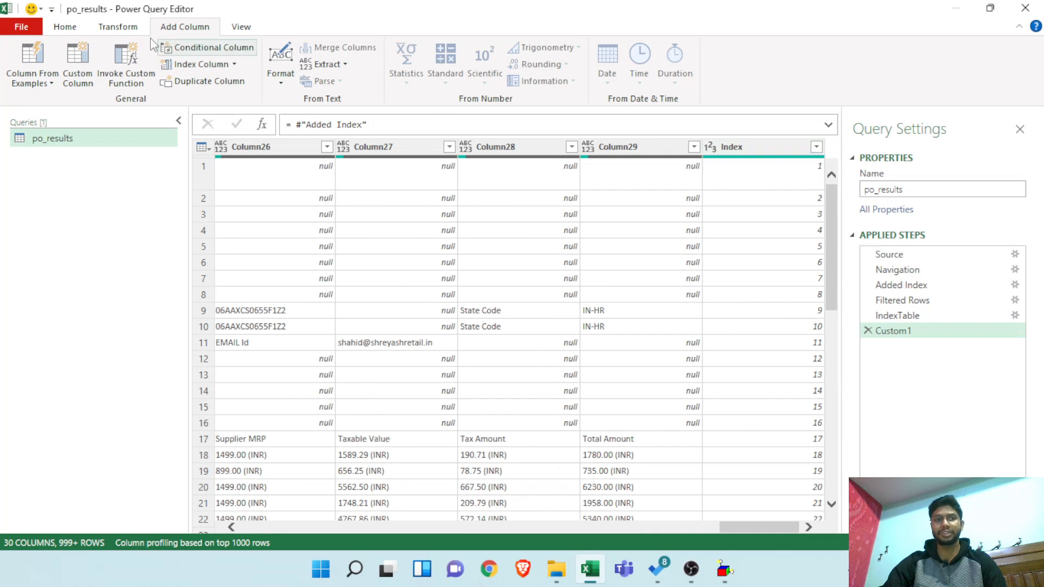
click(122, 30)
click(774, 147)
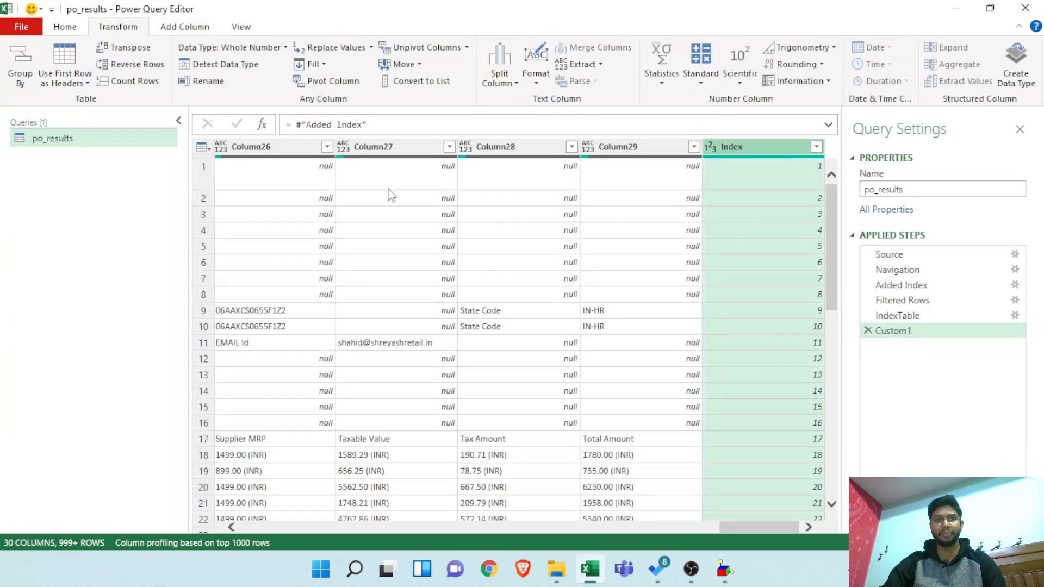
click(167, 30)
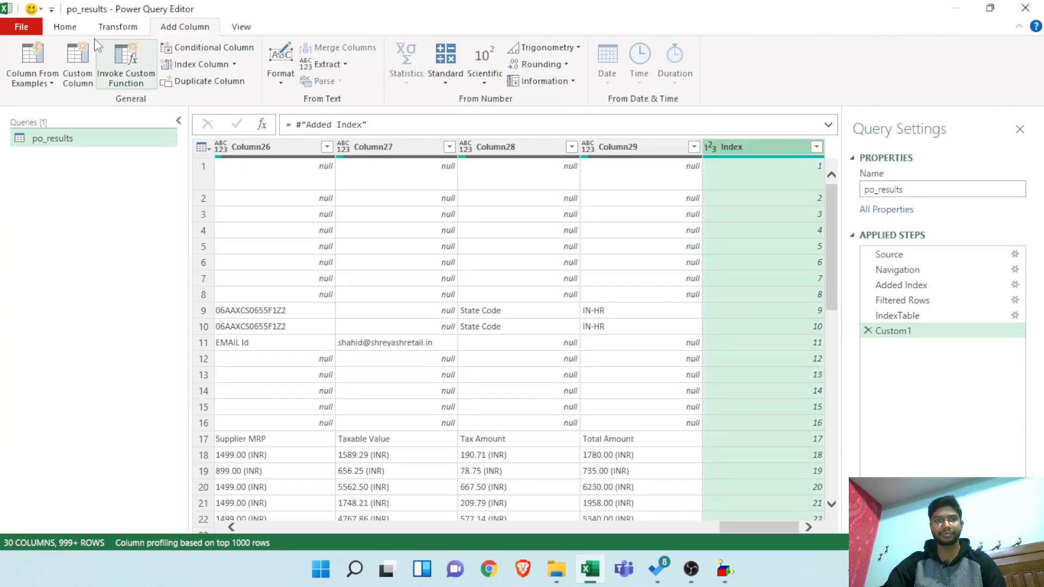
click(64, 27)
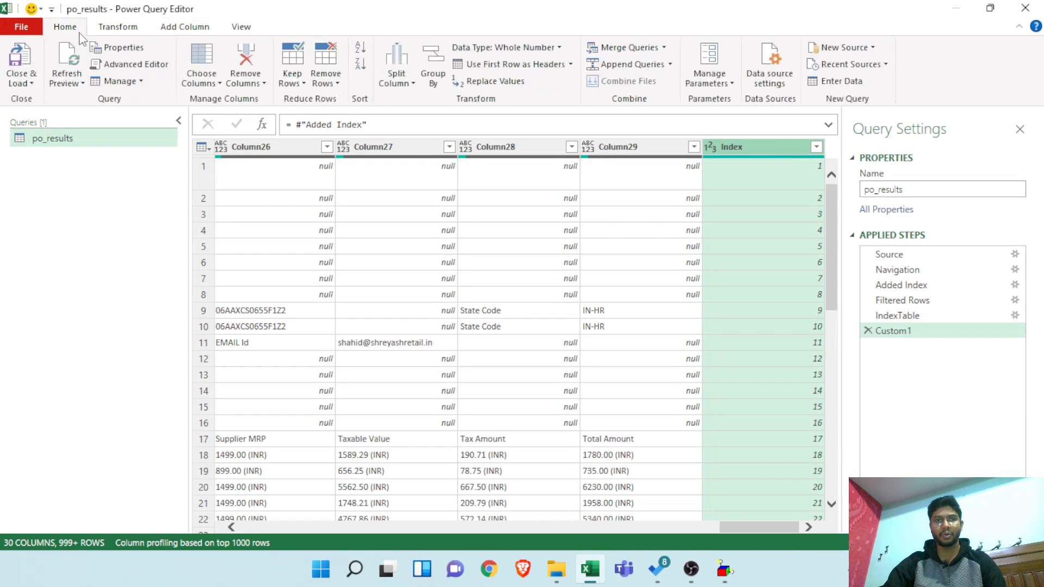
click(341, 87)
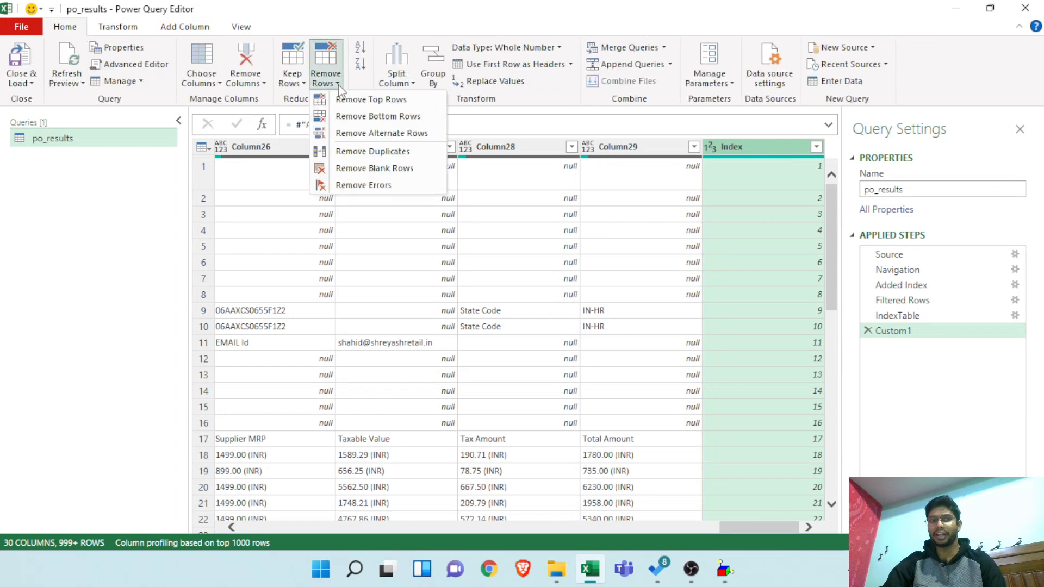
click(362, 119)
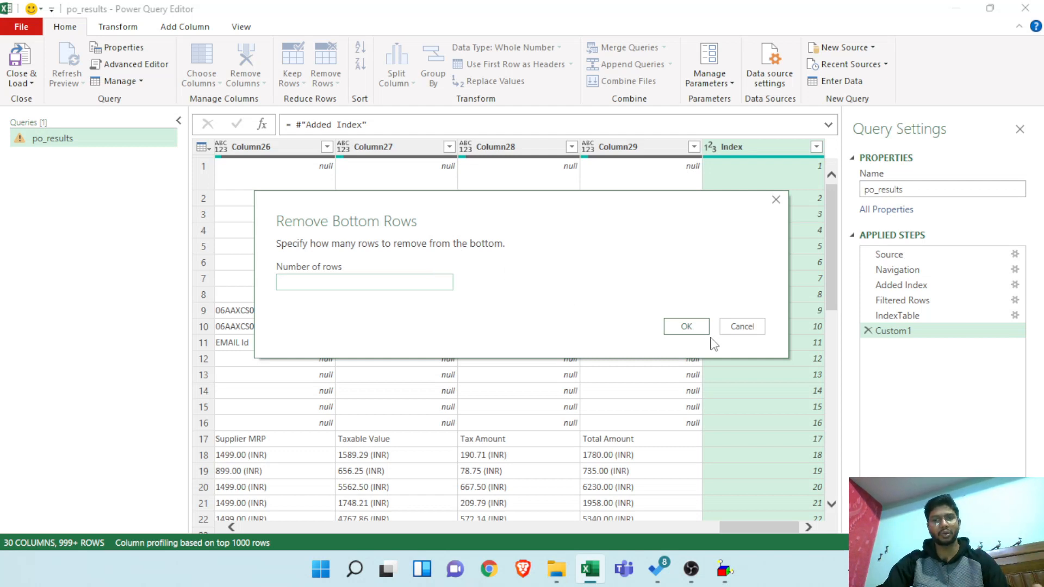
click(742, 326)
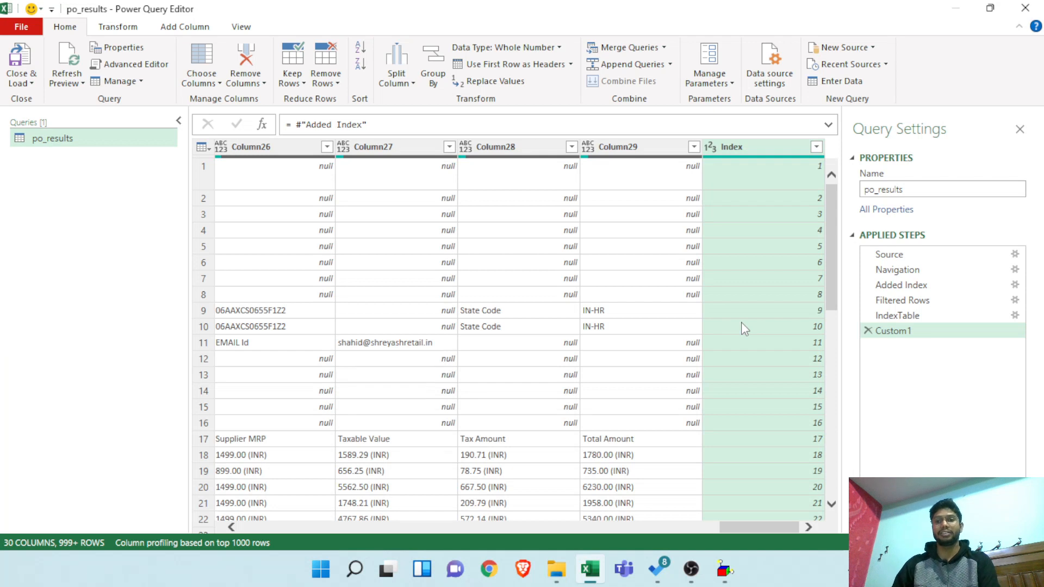
- Filter the Custom1 step's rows to those where Index is greater than 31
click(910, 317)
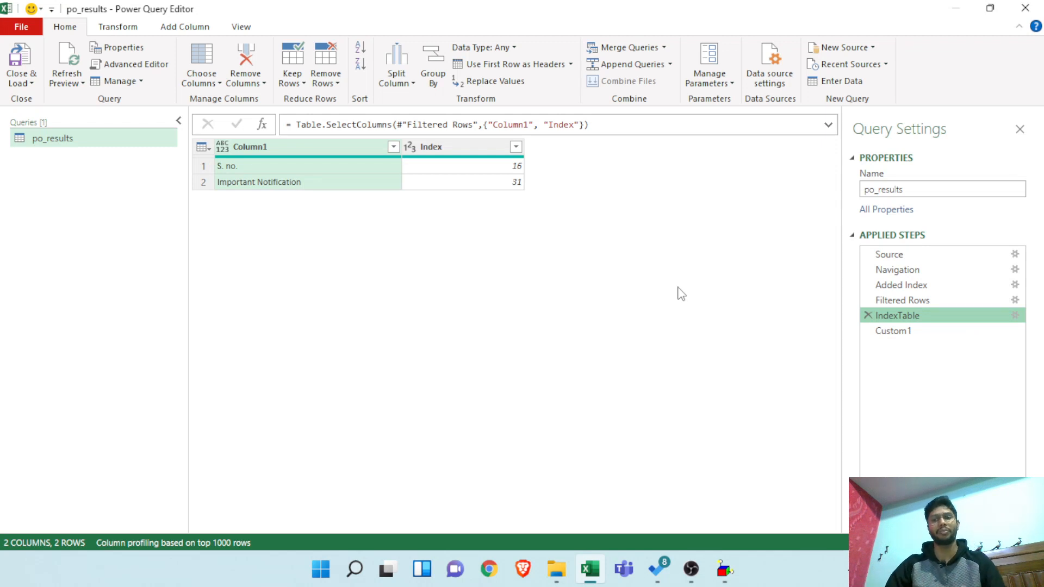
click(889, 332)
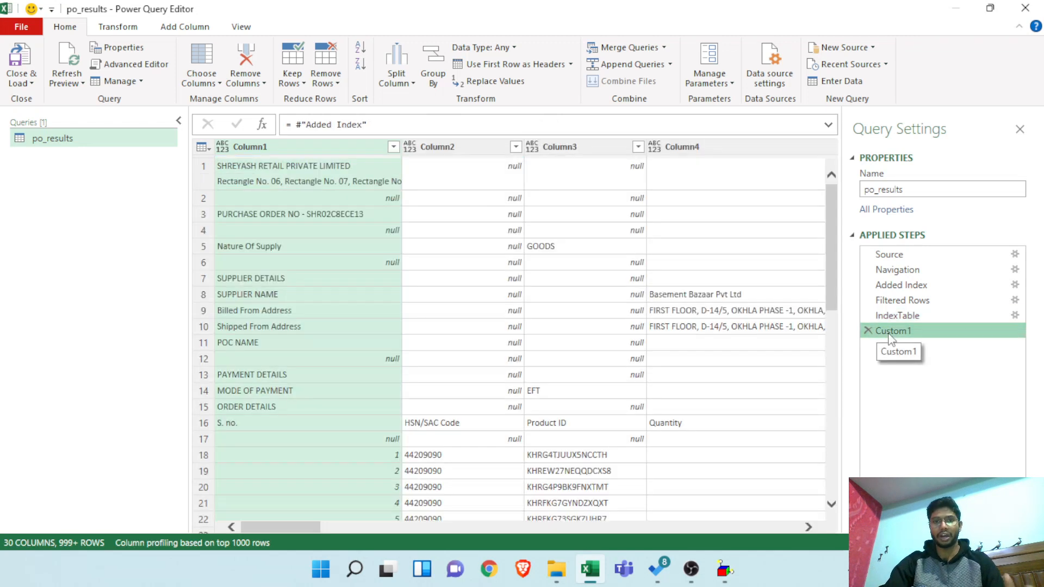
click(315, 519)
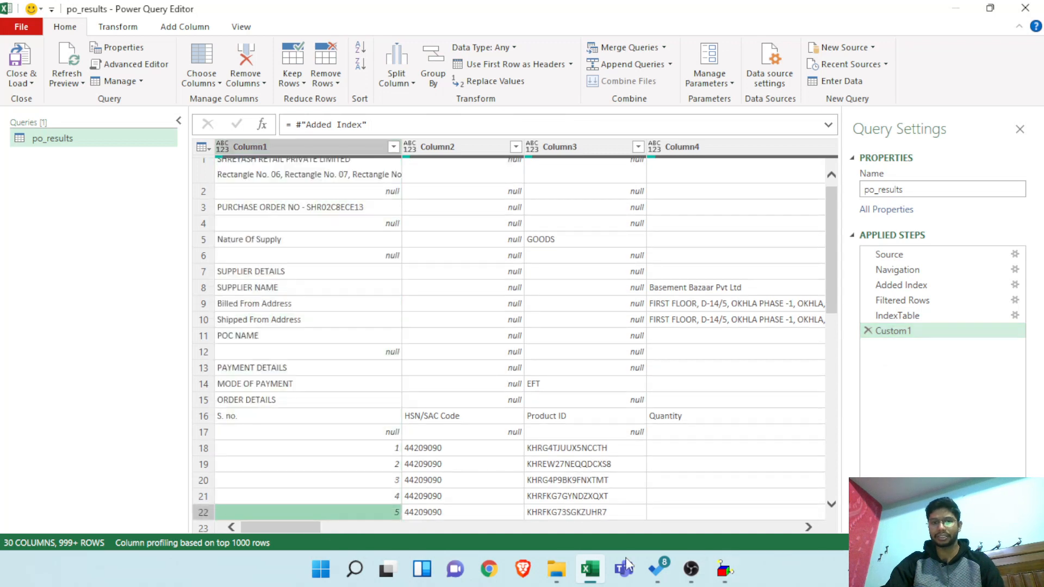
drag(309, 528, 859, 530)
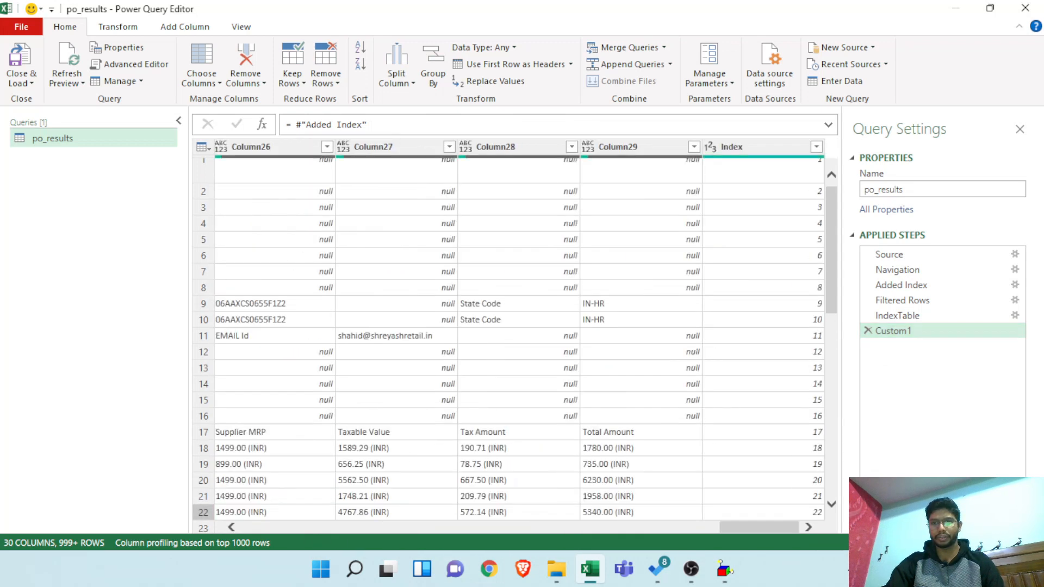
click(691, 569)
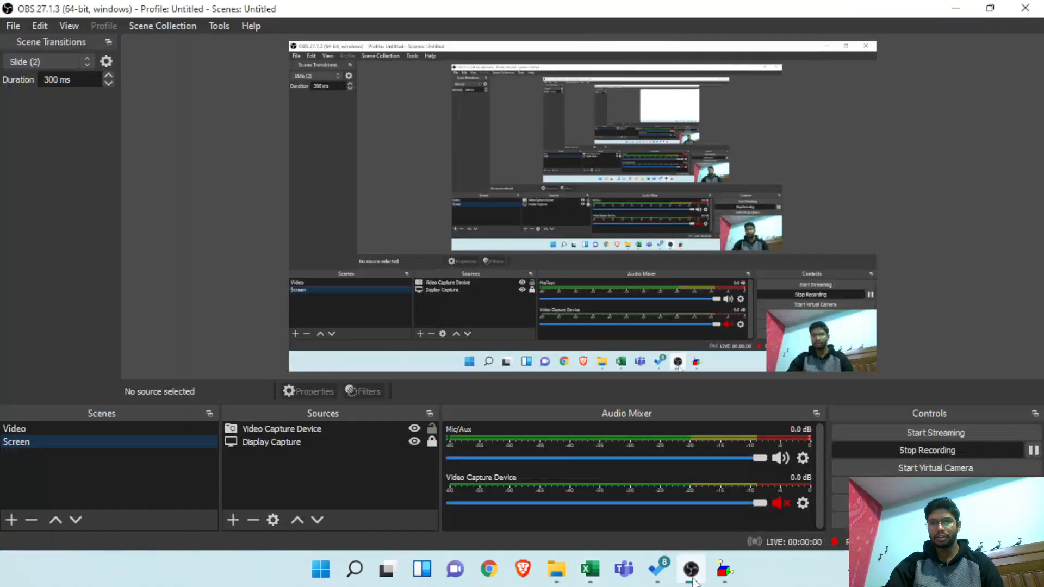
click(691, 571)
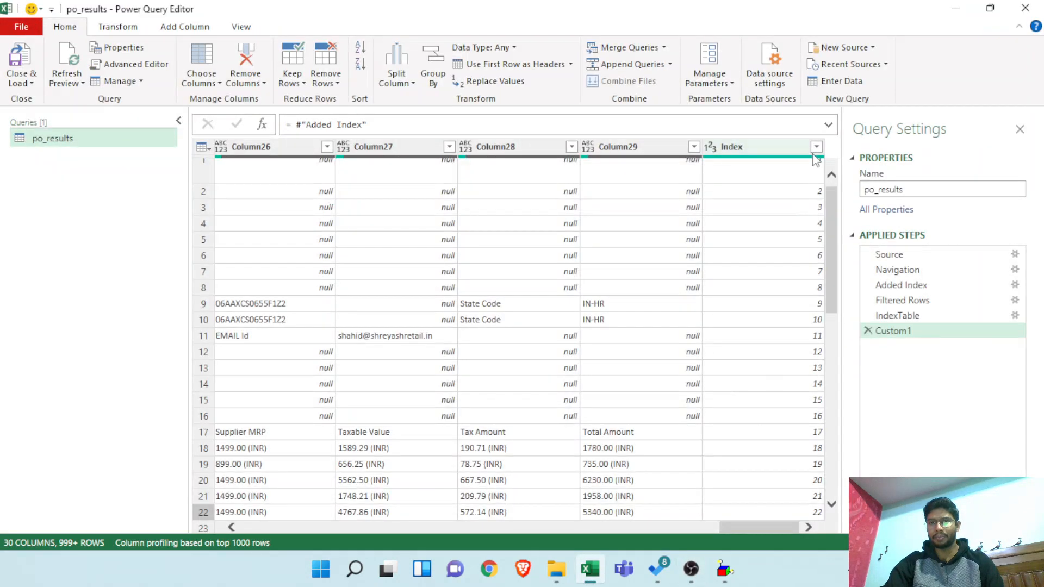
click(816, 147)
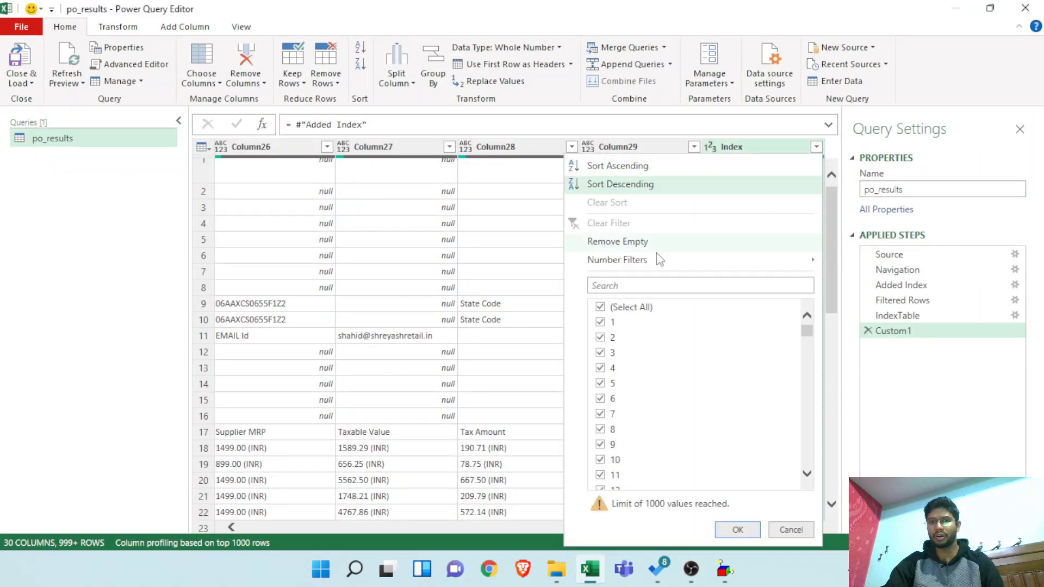
mouse_move(647, 262)
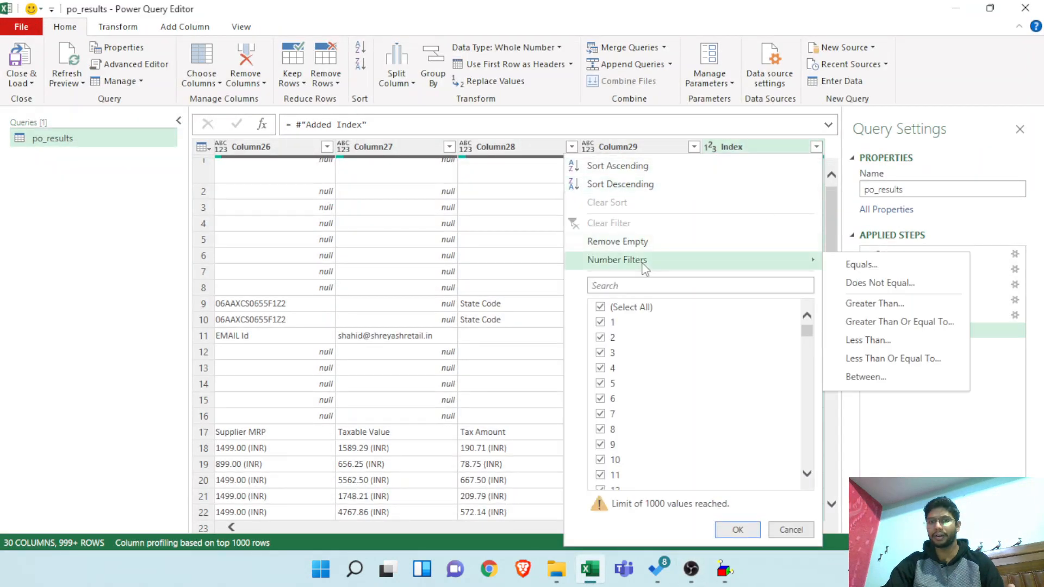
click(874, 305)
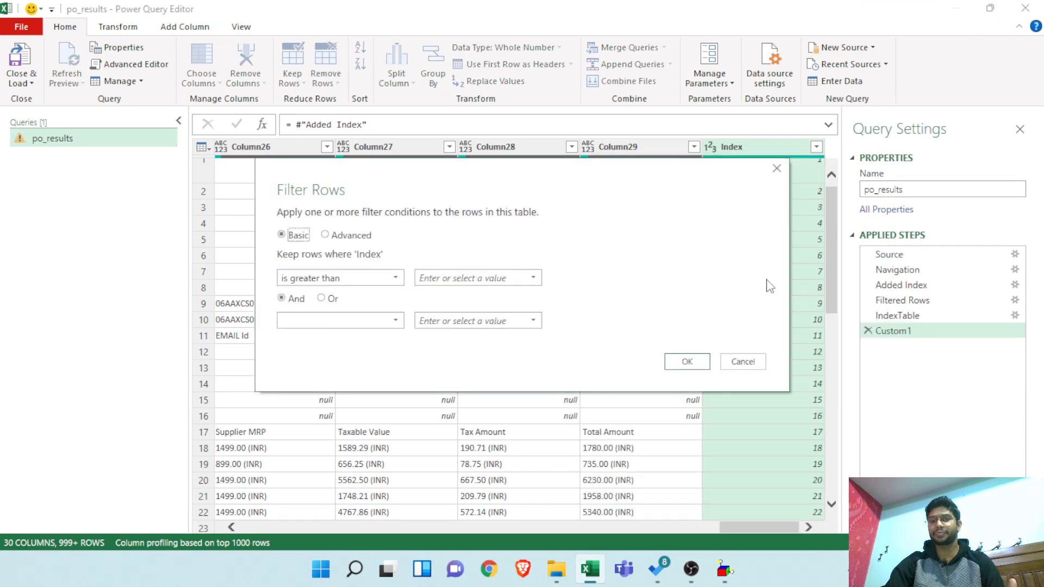
click(440, 279)
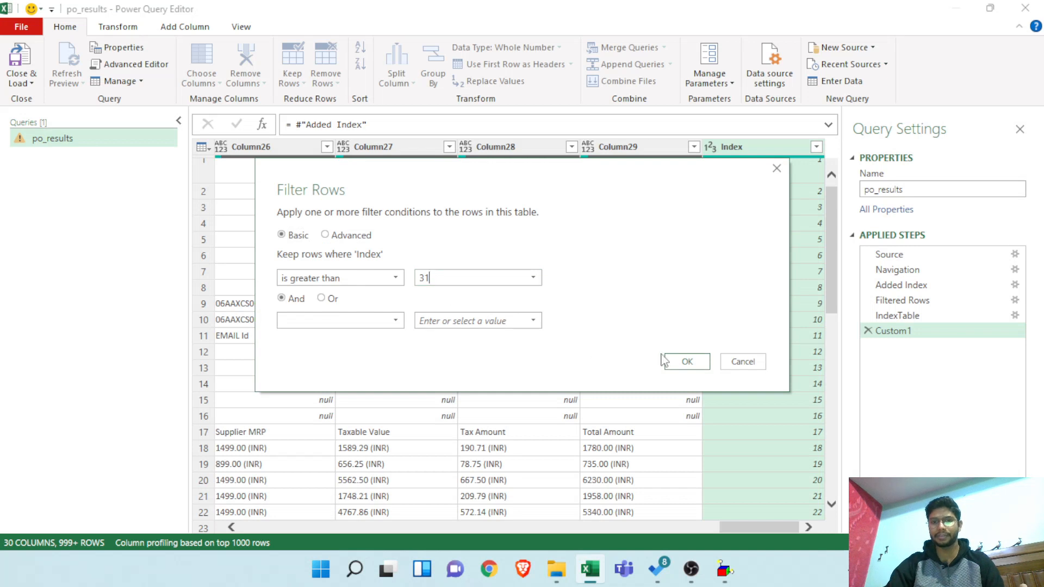
click(681, 362)
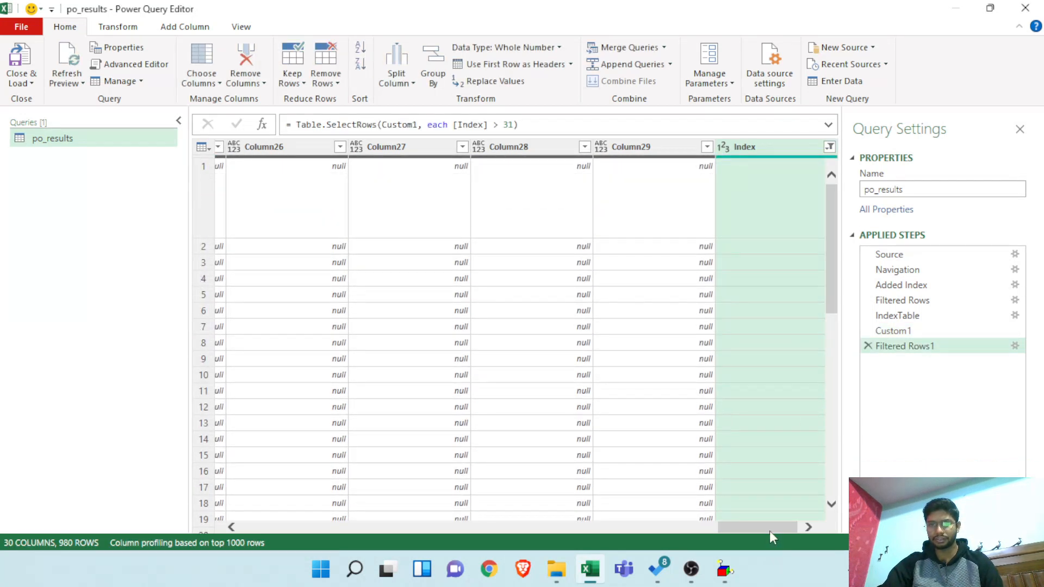
drag(769, 530, 856, 489)
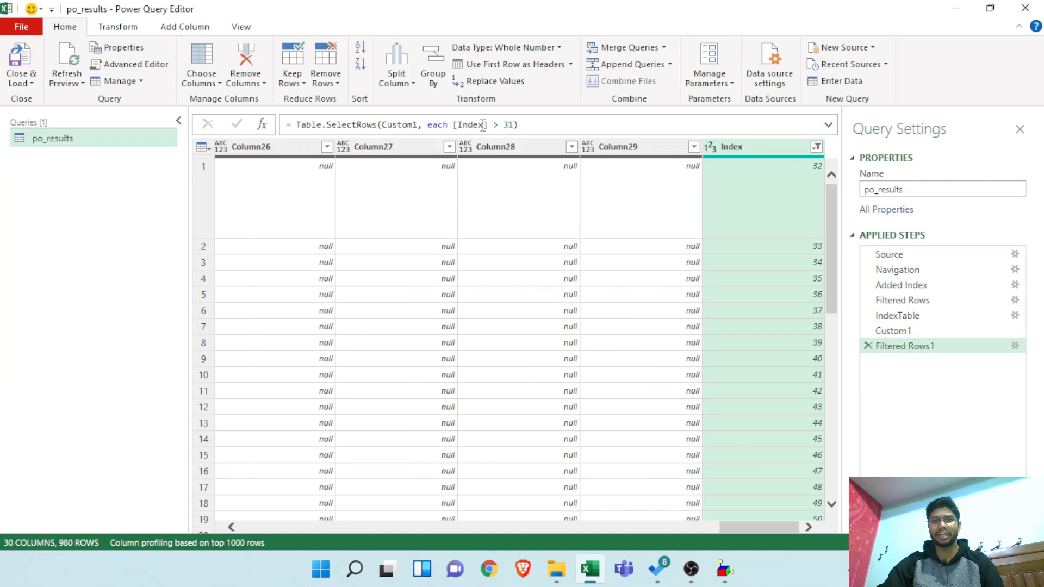
- Edit the Filtered Rows1 formula to keep rows where [Index] < 31, and check the remaining rows down to the end
click(502, 126)
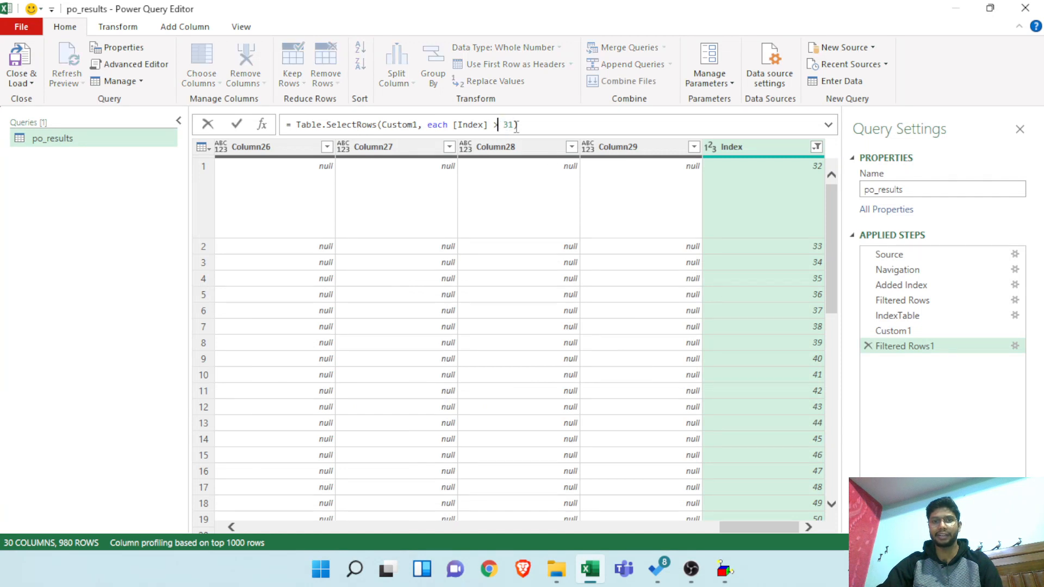
key(shift+Left)
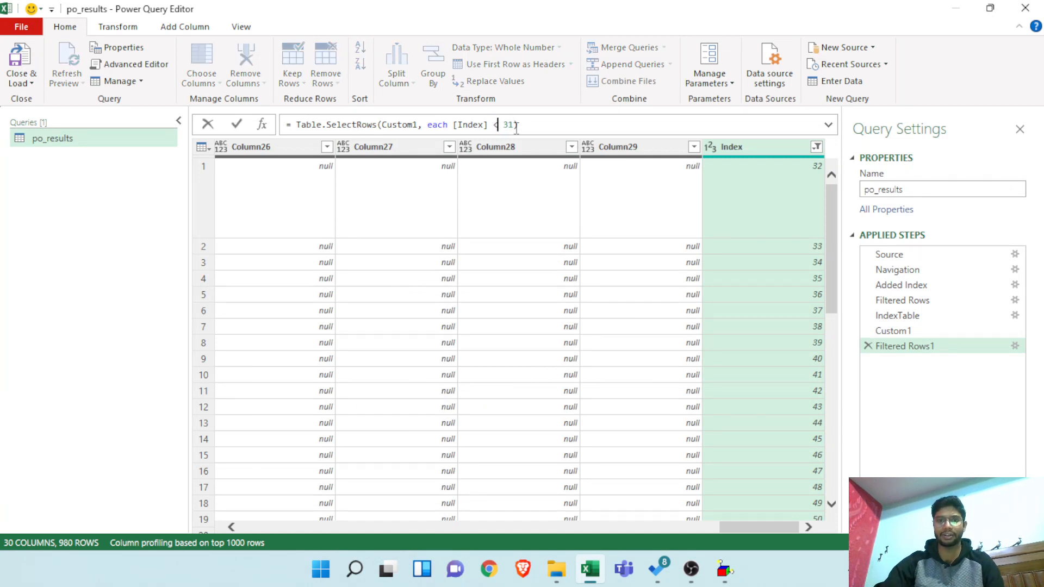
click(236, 124)
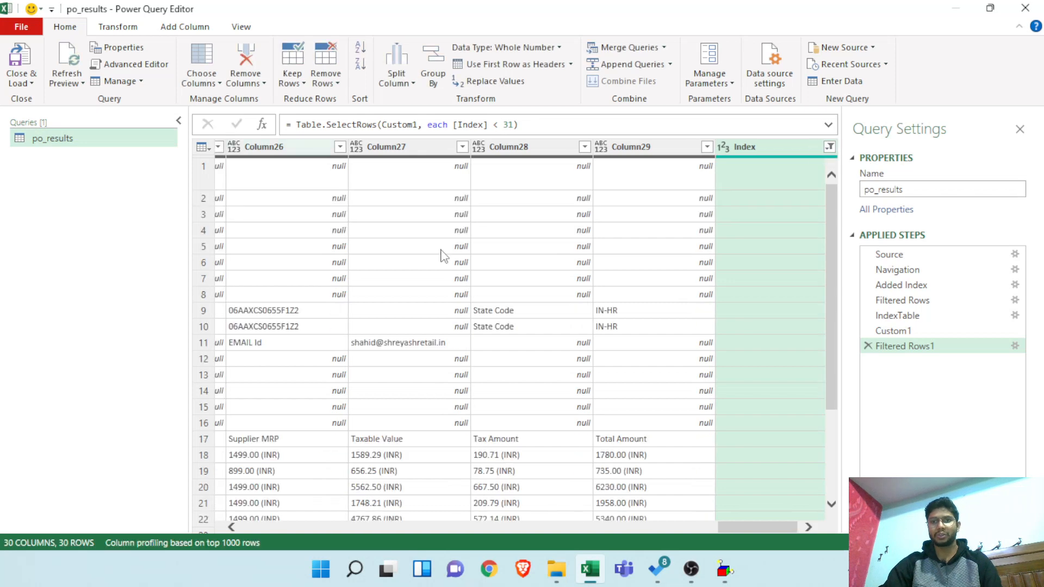
mouse_move(760, 530)
mouse_down()
mouse_move(274, 510)
mouse_move(766, 527)
mouse_up()
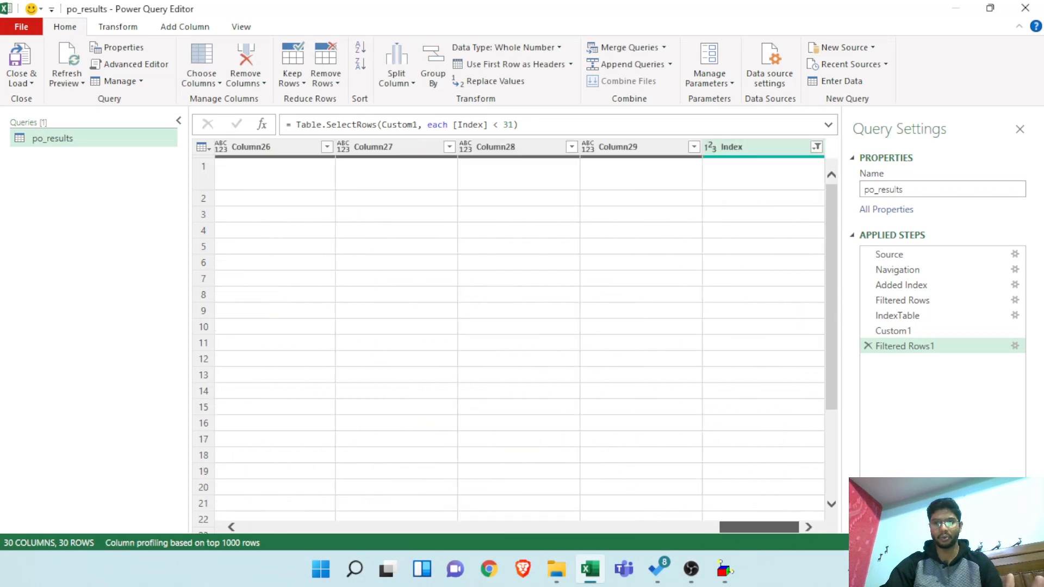
drag(829, 275, 820, 491)
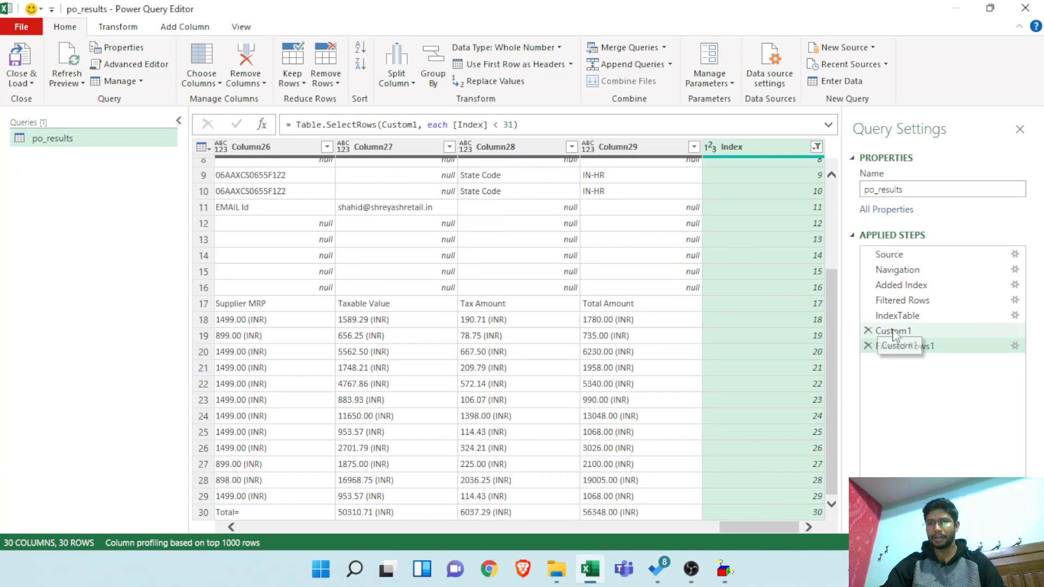
- Try a limit of 30 in the Filtered Rows1 formula, keeping rows where [Index] < 30, and check the last rows
click(904, 316)
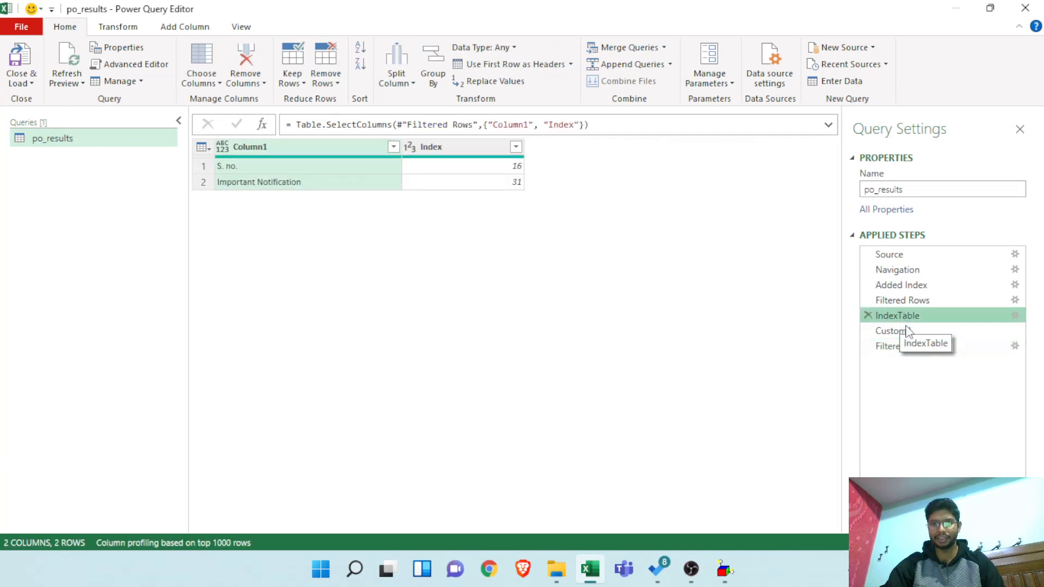
click(904, 347)
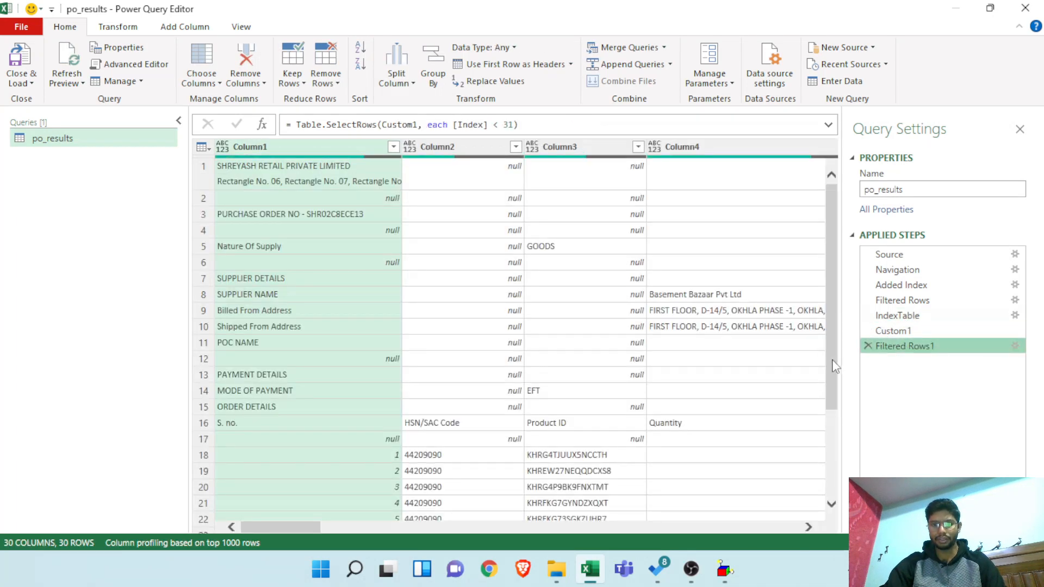
scroll(840, 366, down, 3)
mouse_move(281, 527)
mouse_down()
mouse_move(315, 527)
mouse_move(282, 526)
mouse_up()
click(516, 124)
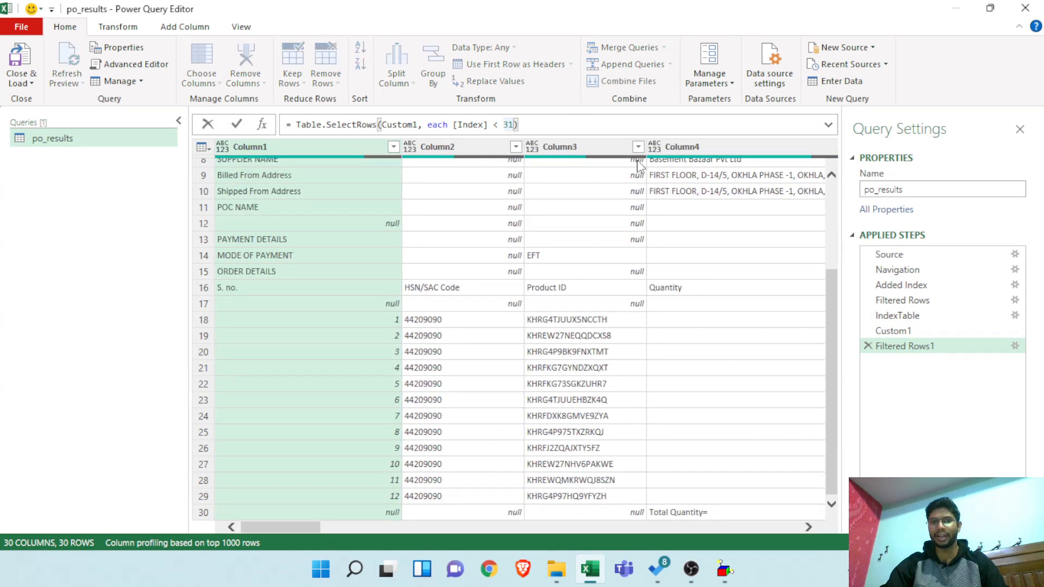
key(BackSpace)
text(0)
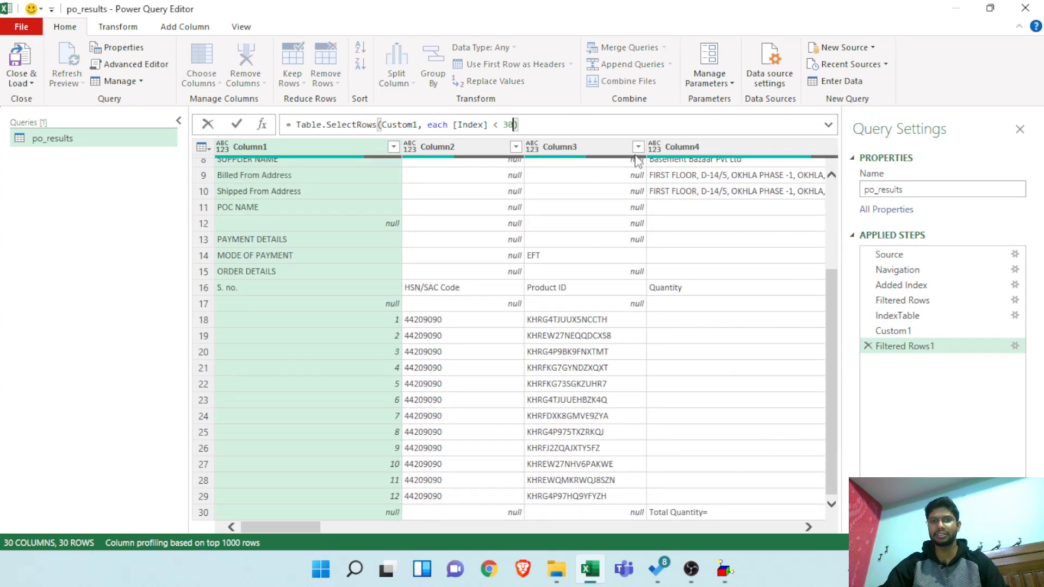
click(238, 125)
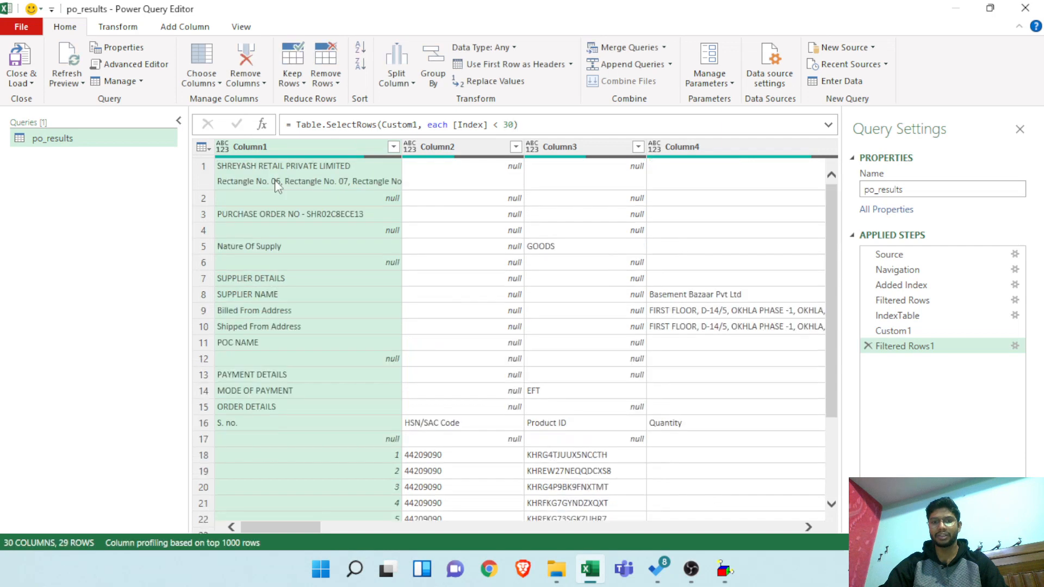
scroll(524, 317, down, 3)
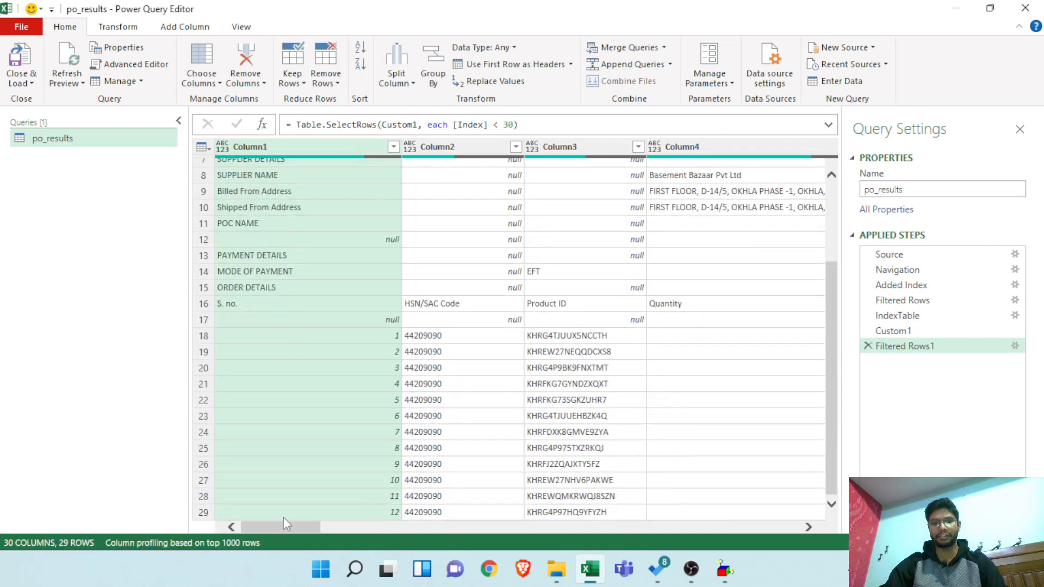
drag(283, 527, 761, 527)
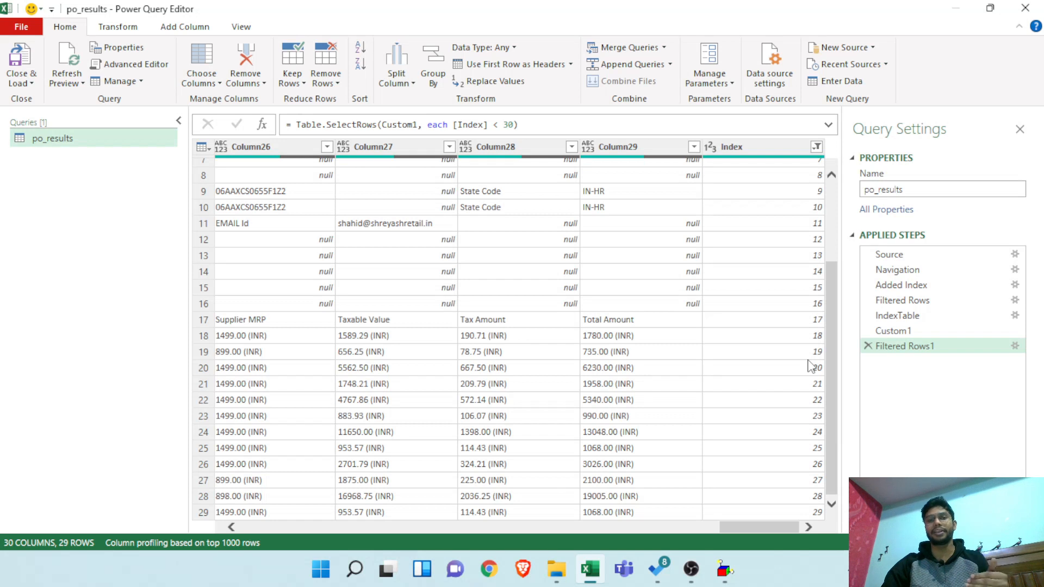
- Make the Filtered Rows1 limit dynamic by changing its condition to [Index] < IndexTable[Index]{1}
click(510, 125)
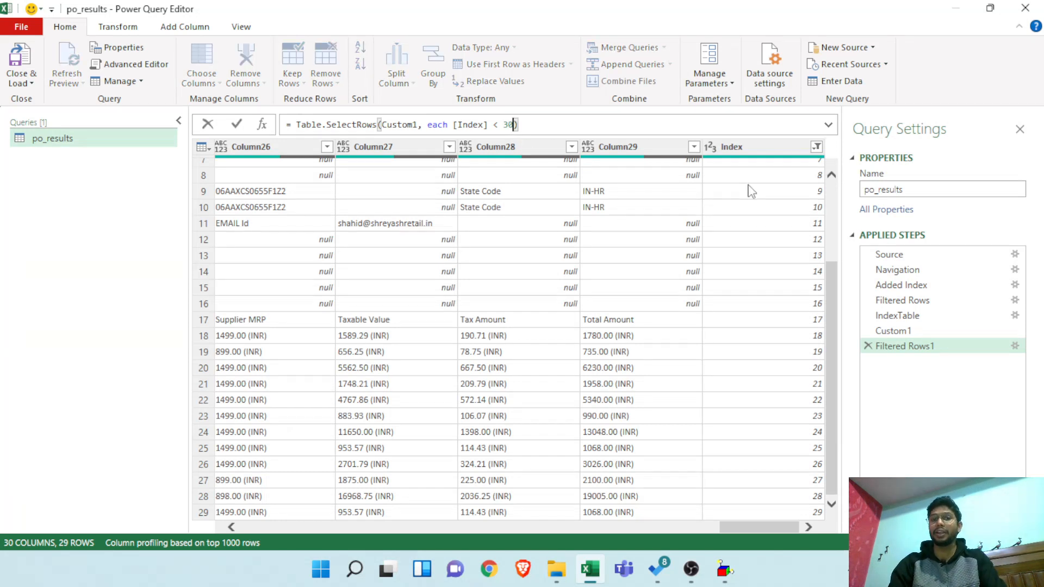
key(shift+Left)
key(shift+Left)
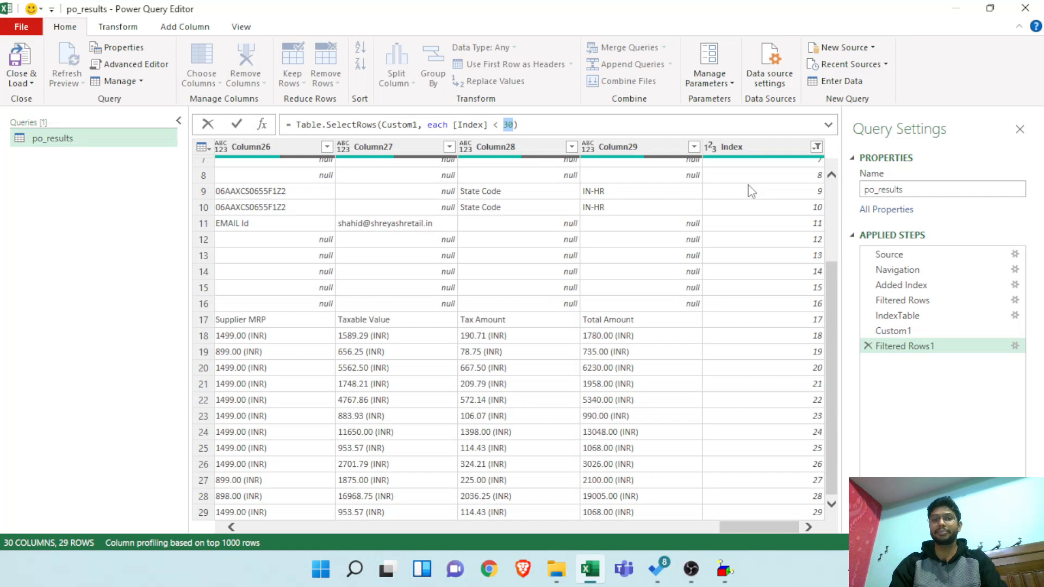
text(index)
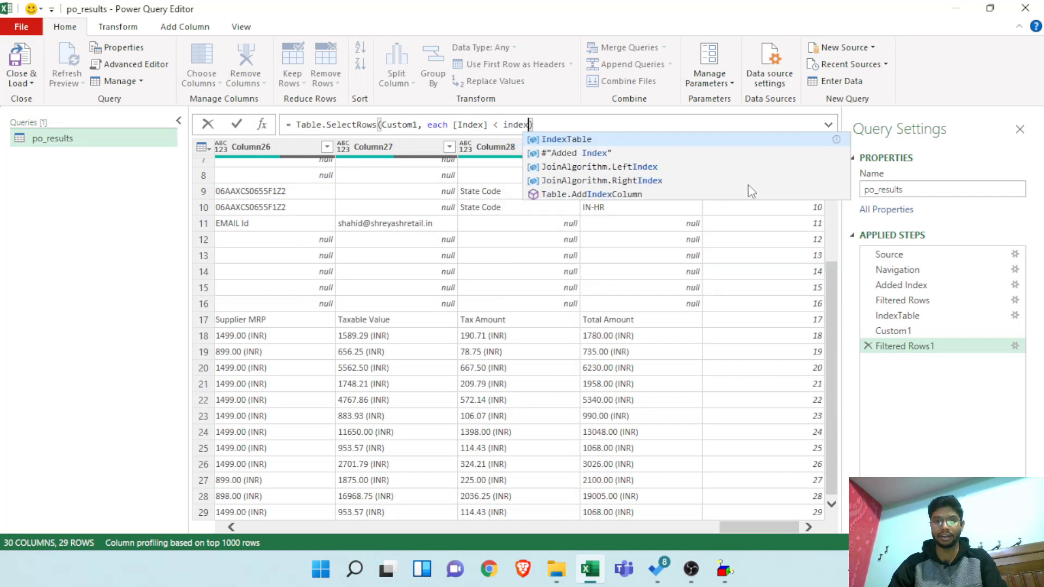
key(Tab)
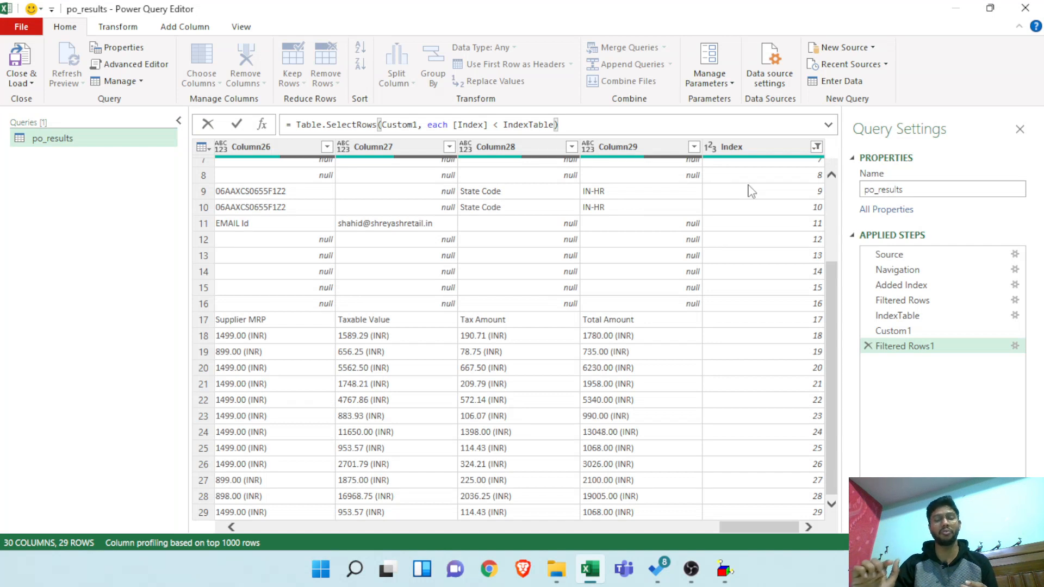
text([)
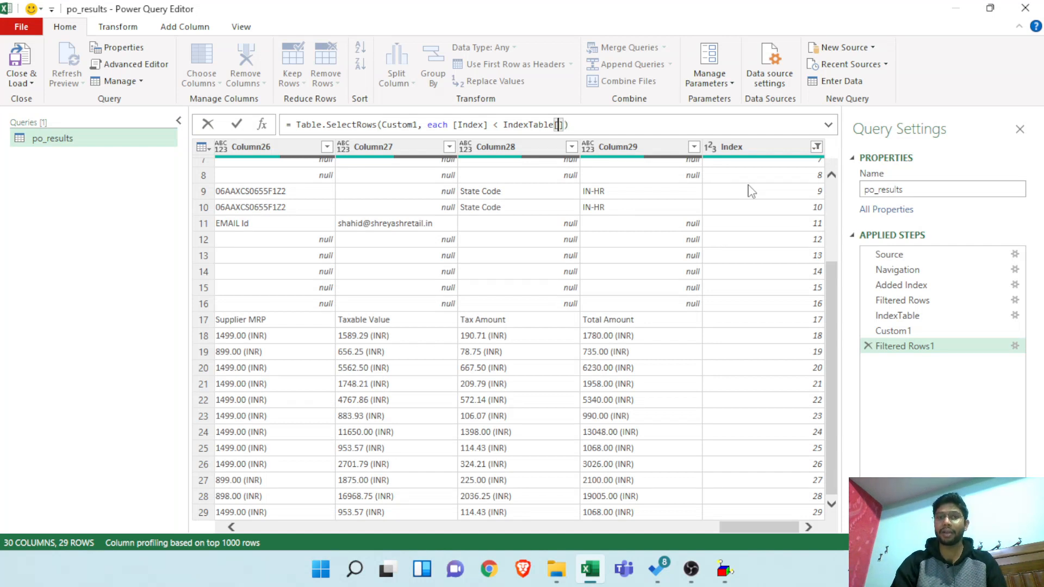
text(Index)
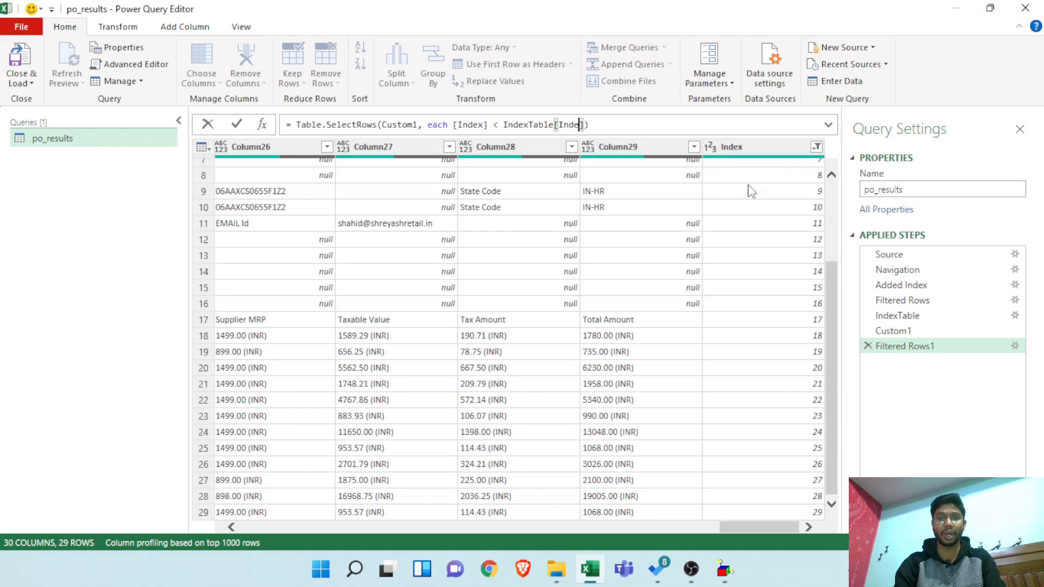
text(])
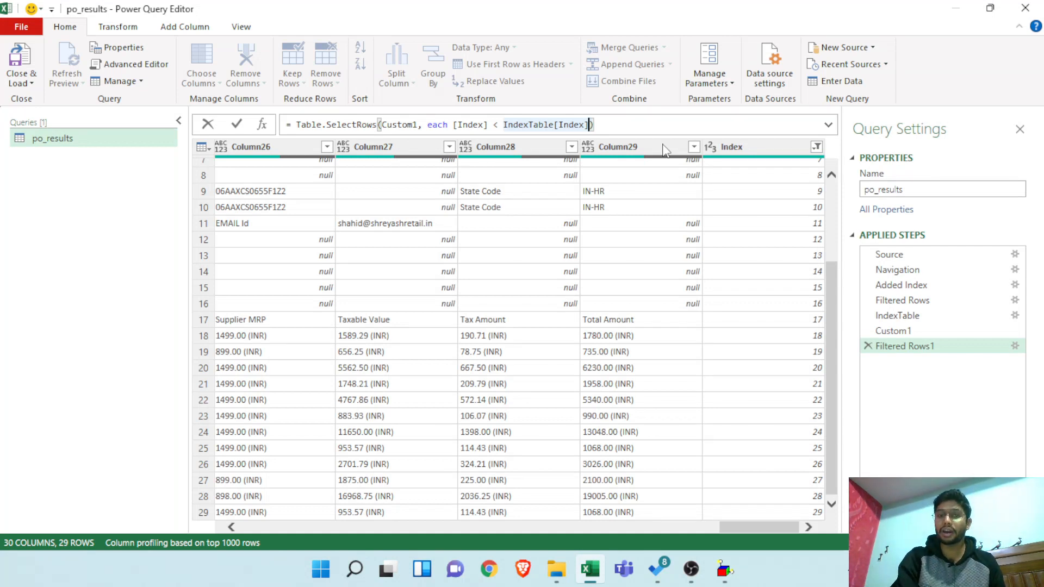
text({1)
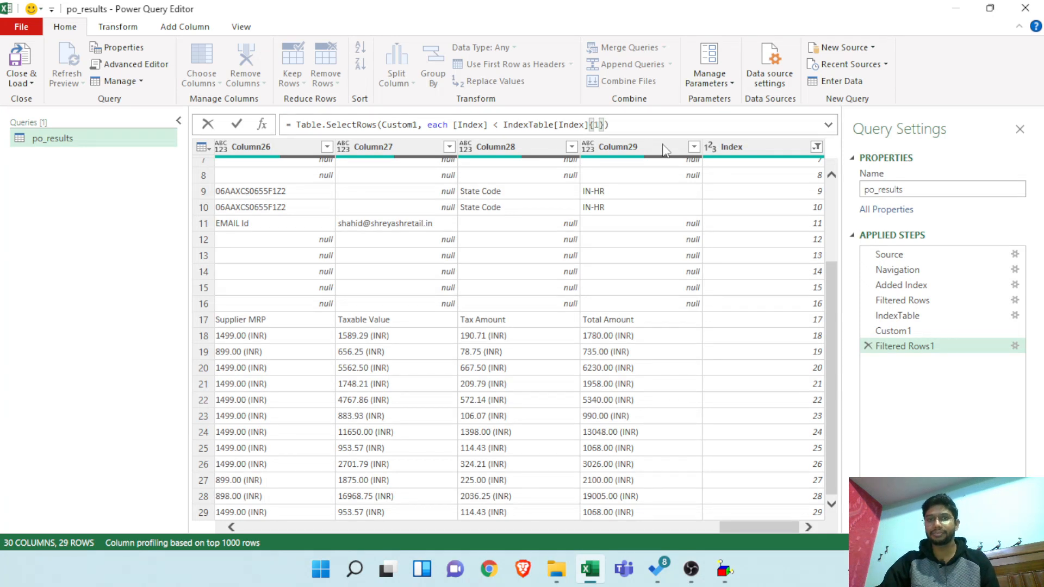
click(624, 123)
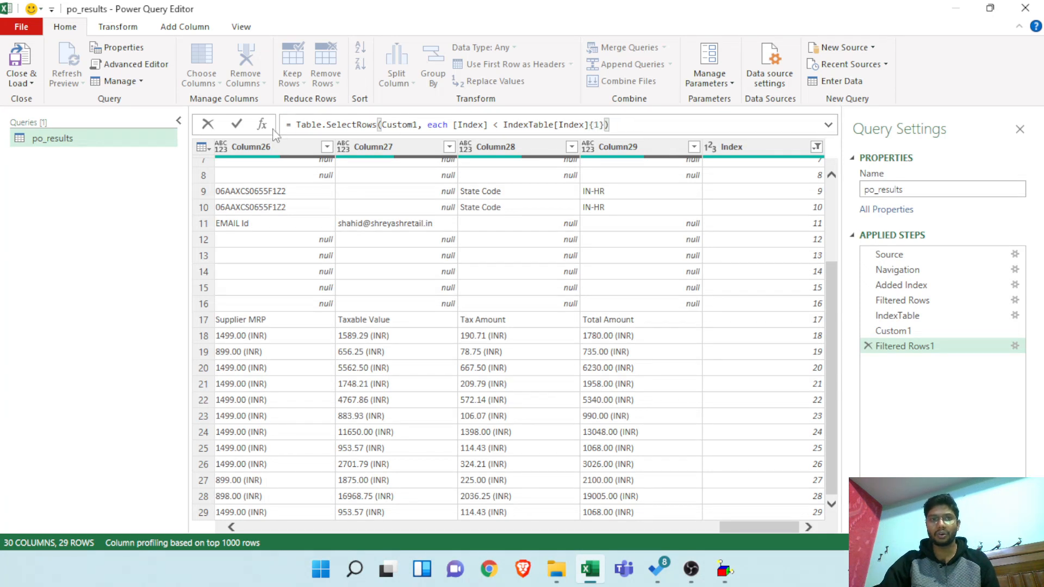
click(236, 125)
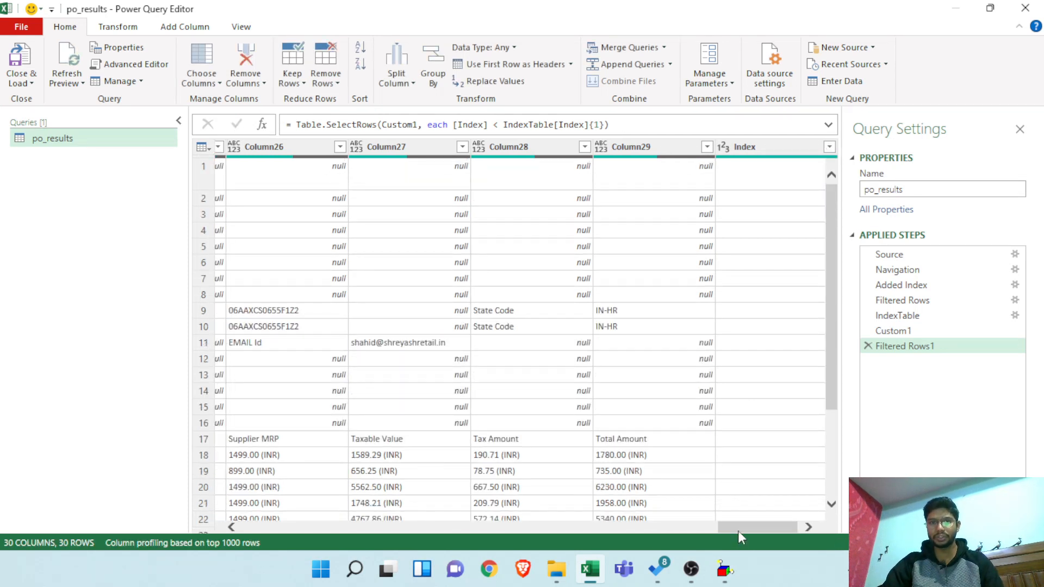
drag(738, 529, 799, 527)
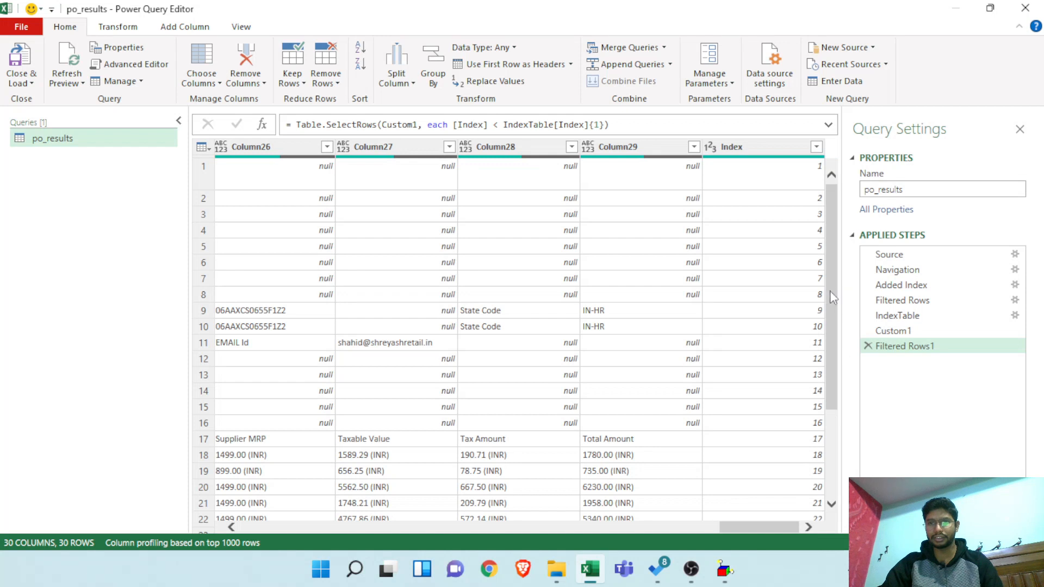
- Change the Filtered Rows1 condition to [Index] < IndexTable[Index]{1}-1 to exclude the Total row, and check the last rows
drag(827, 288, 844, 427)
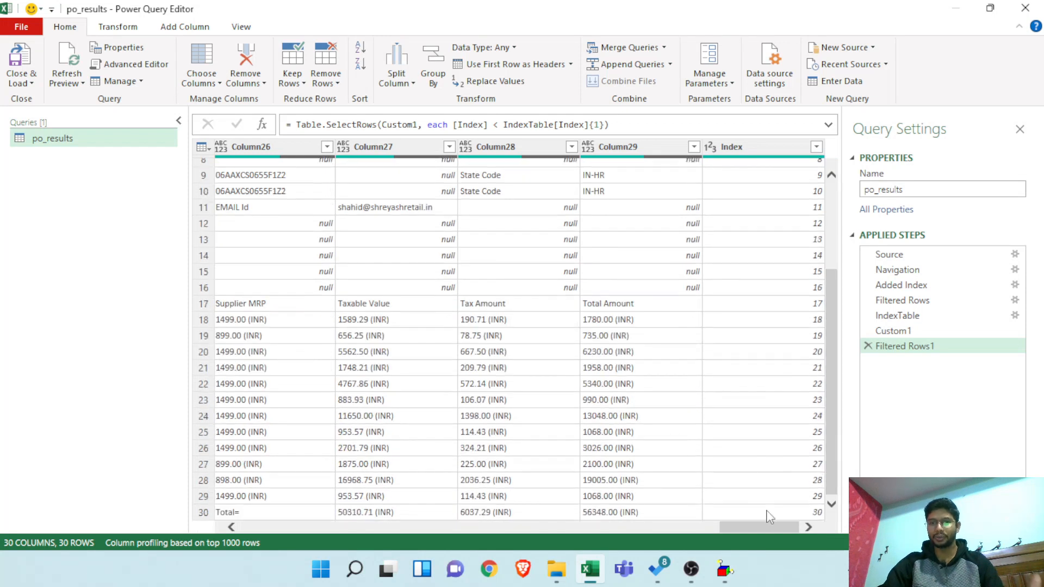
drag(755, 530, 781, 526)
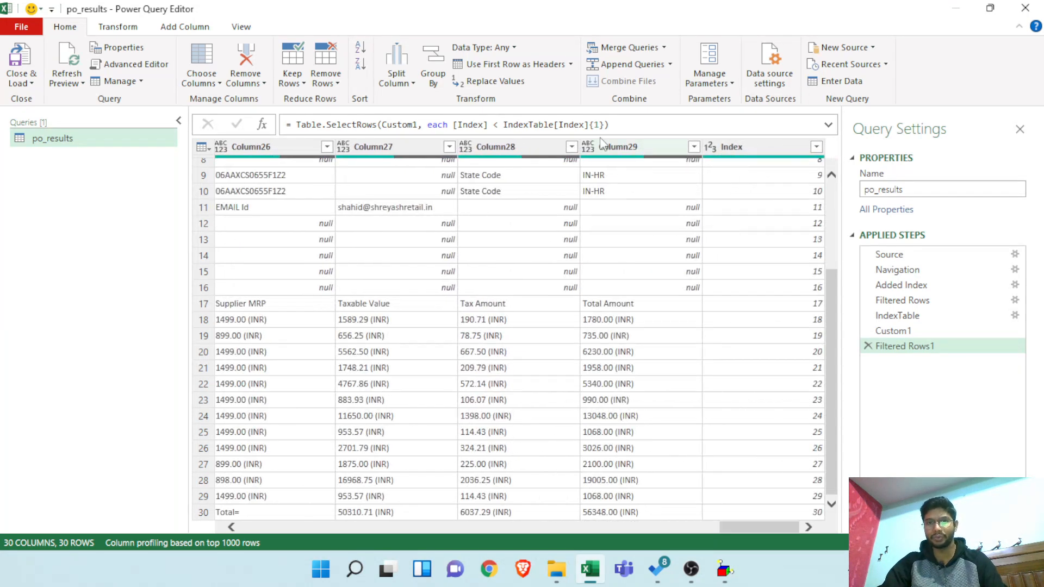
click(605, 125)
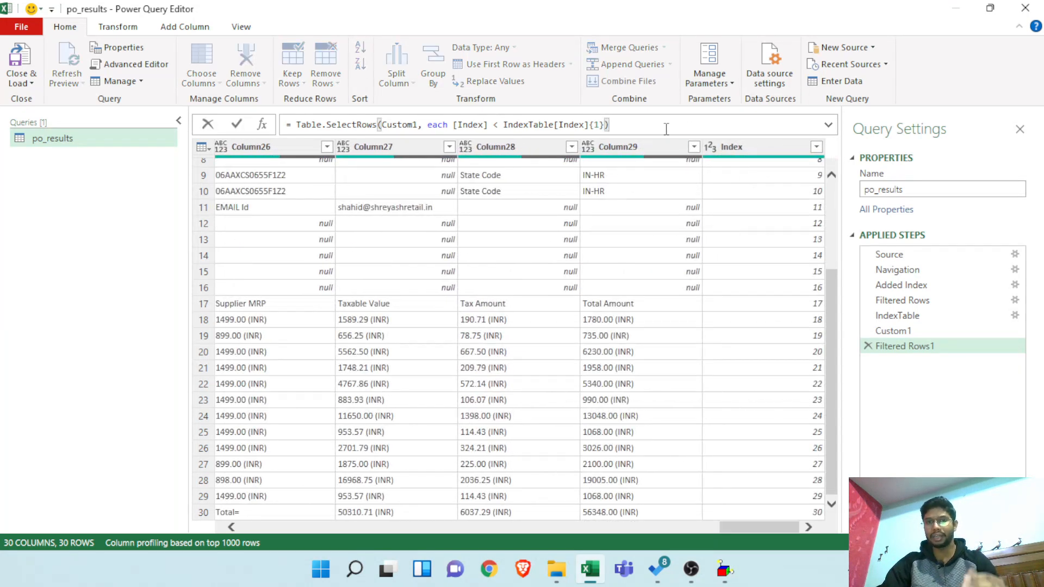
text(-1)
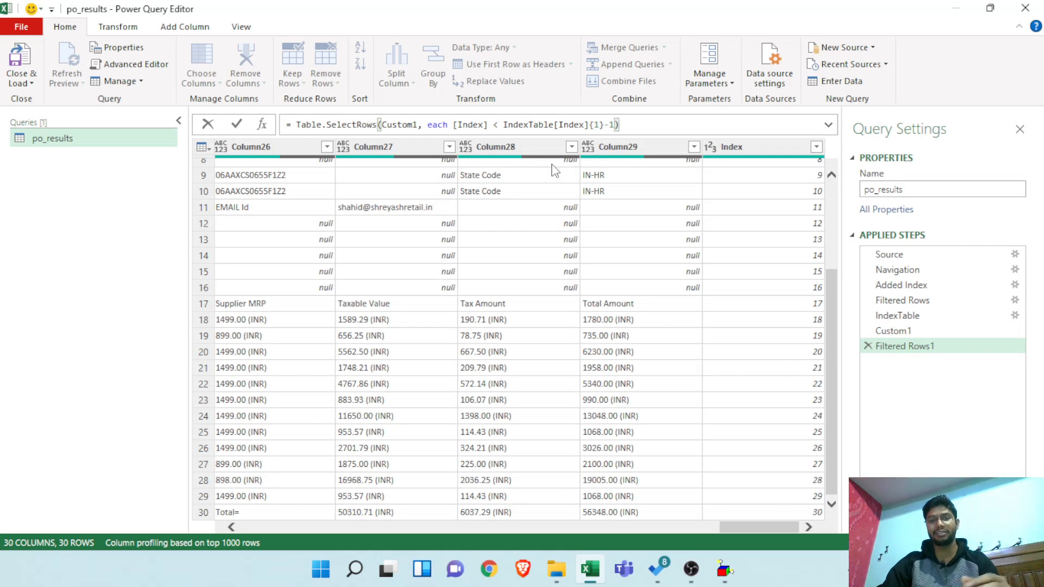
click(237, 124)
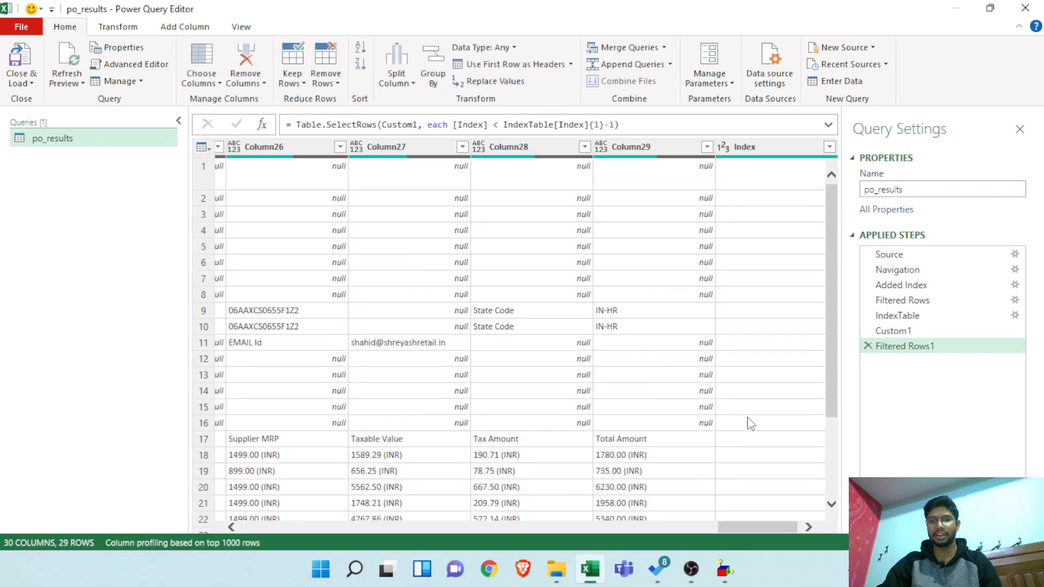
drag(739, 527, 339, 537)
drag(432, 542, 778, 548)
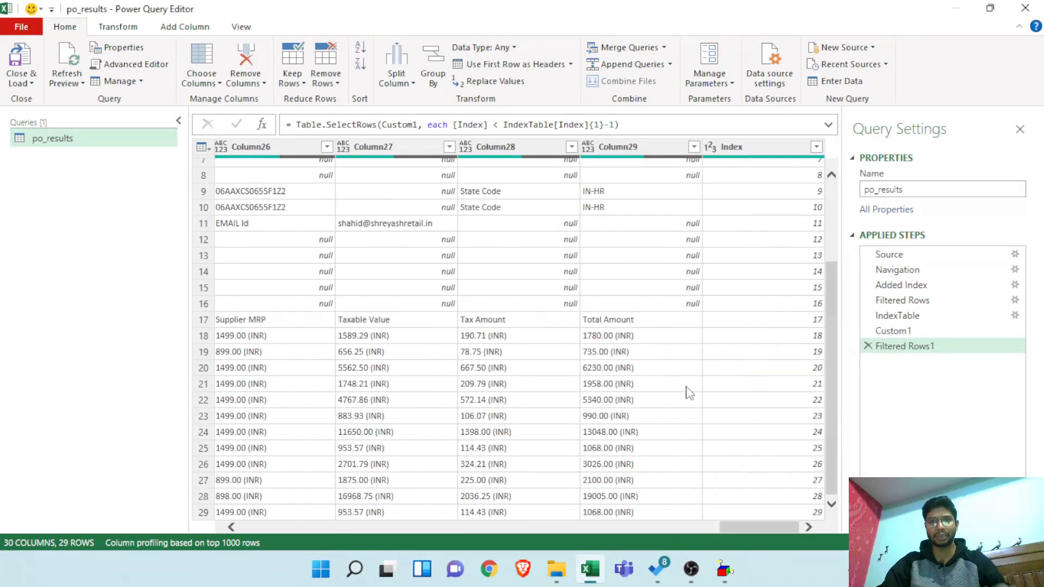
- Examine the start and end positions in the IndexTable step's Index column and compare them with the Custom1 and Filtered Rows1 rows
click(903, 316)
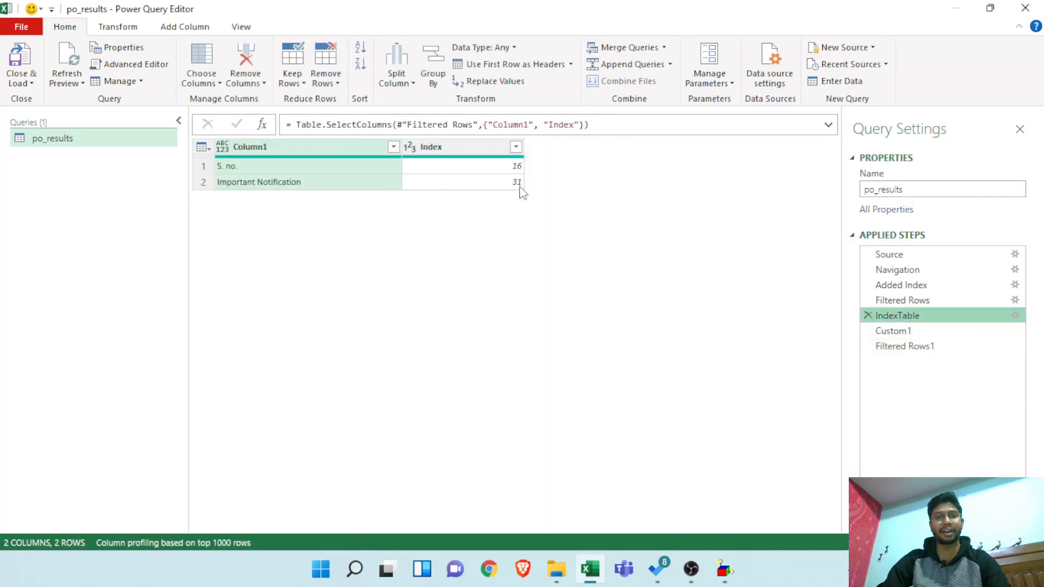
click(454, 148)
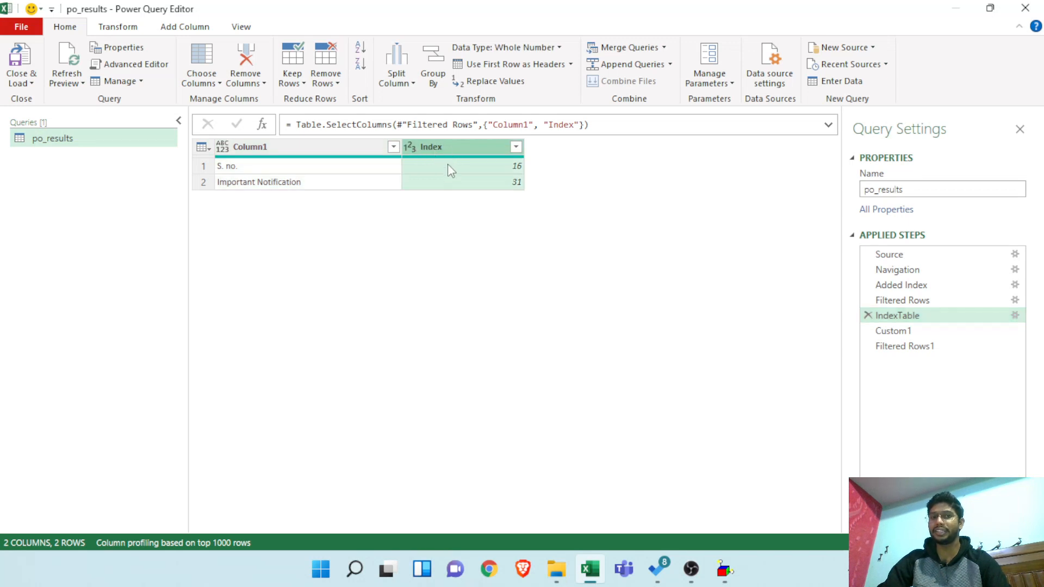
click(446, 185)
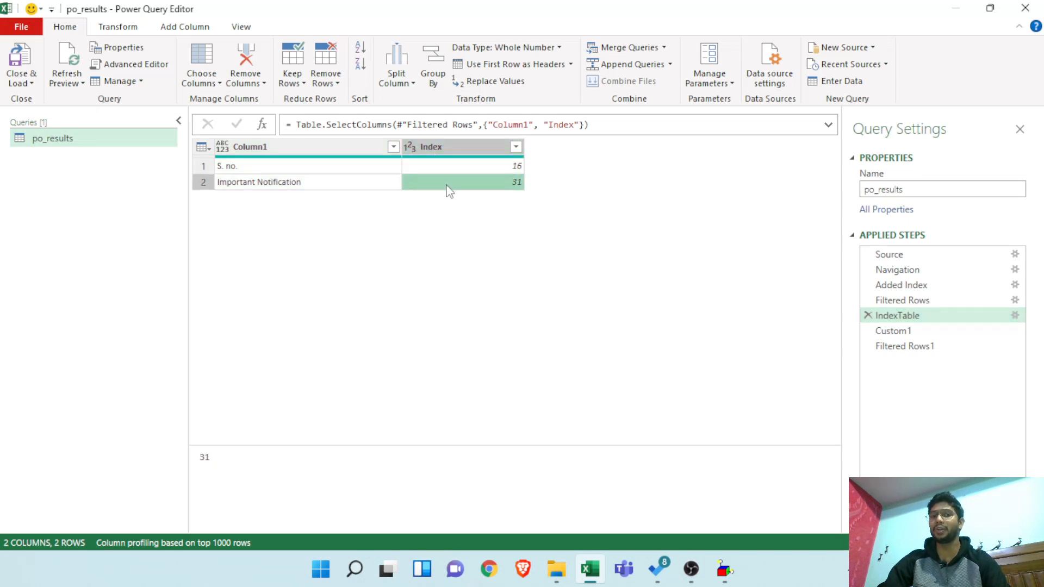
click(440, 169)
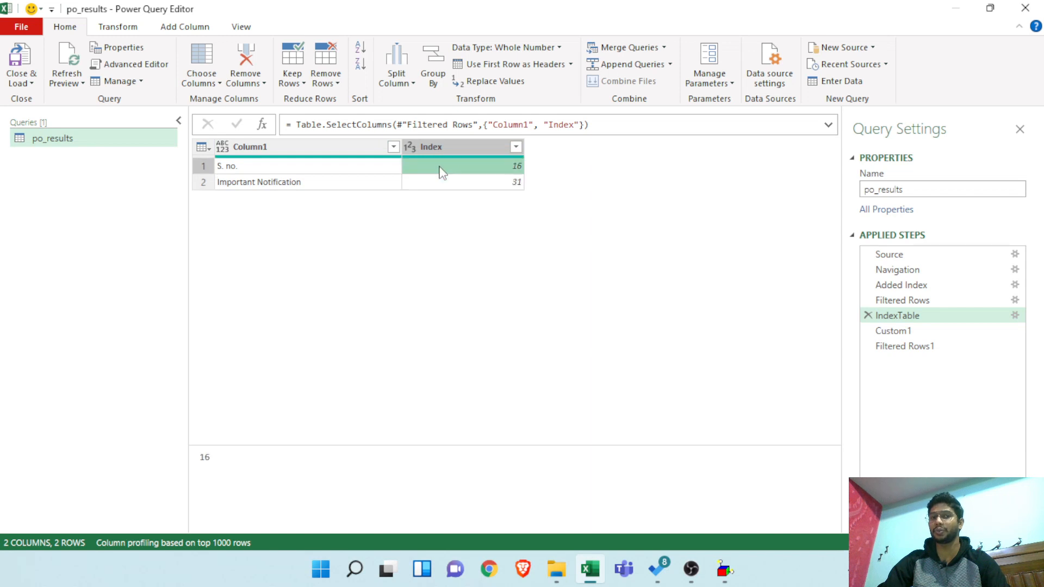
click(435, 187)
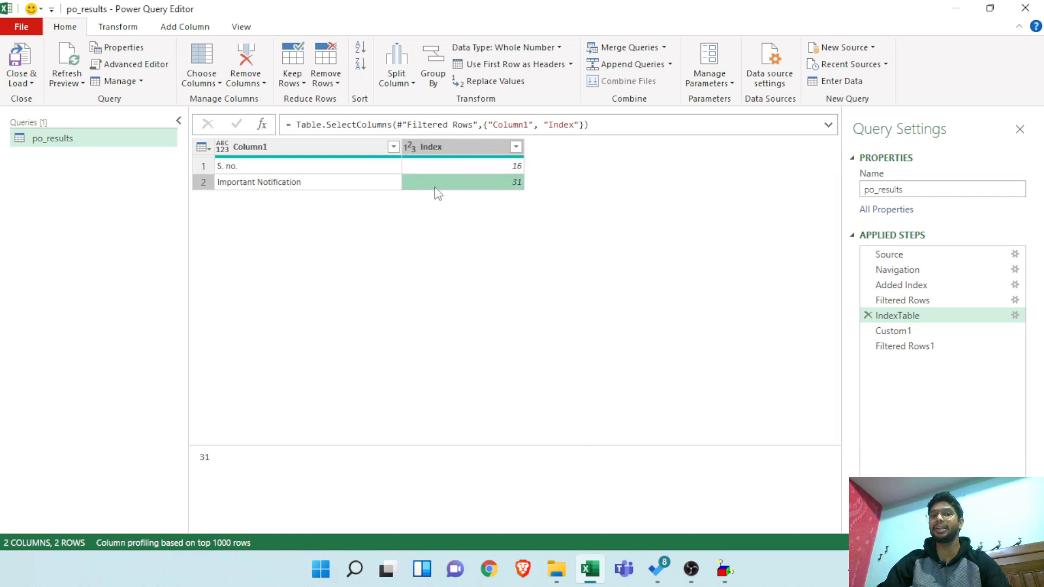
click(895, 352)
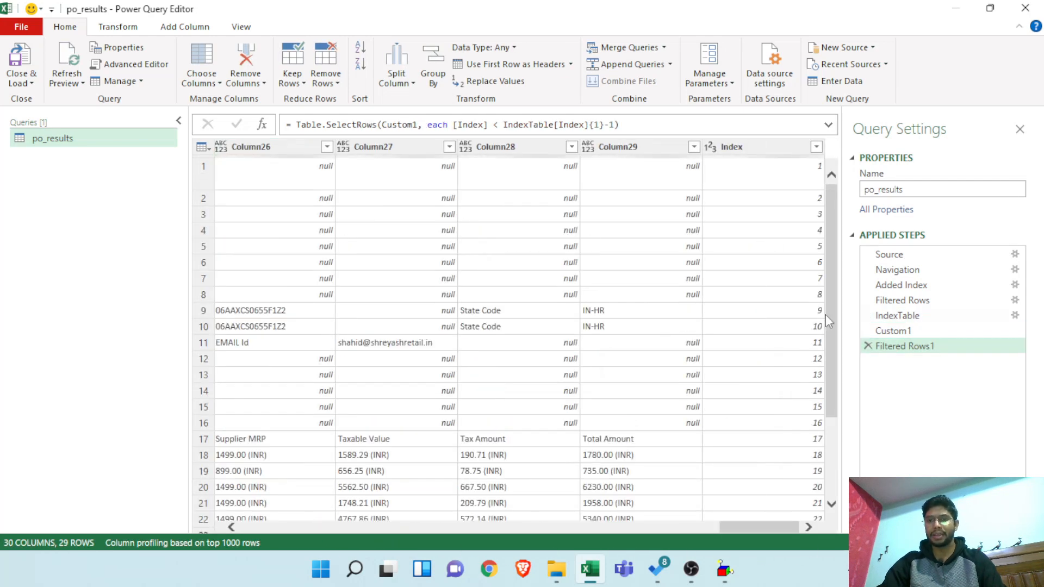
drag(828, 318, 864, 261)
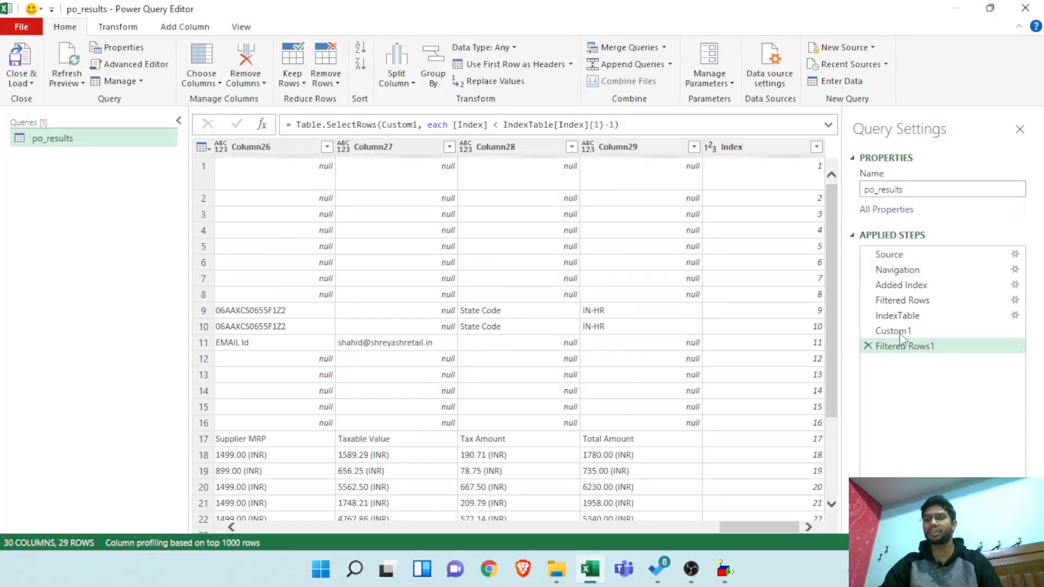
click(894, 330)
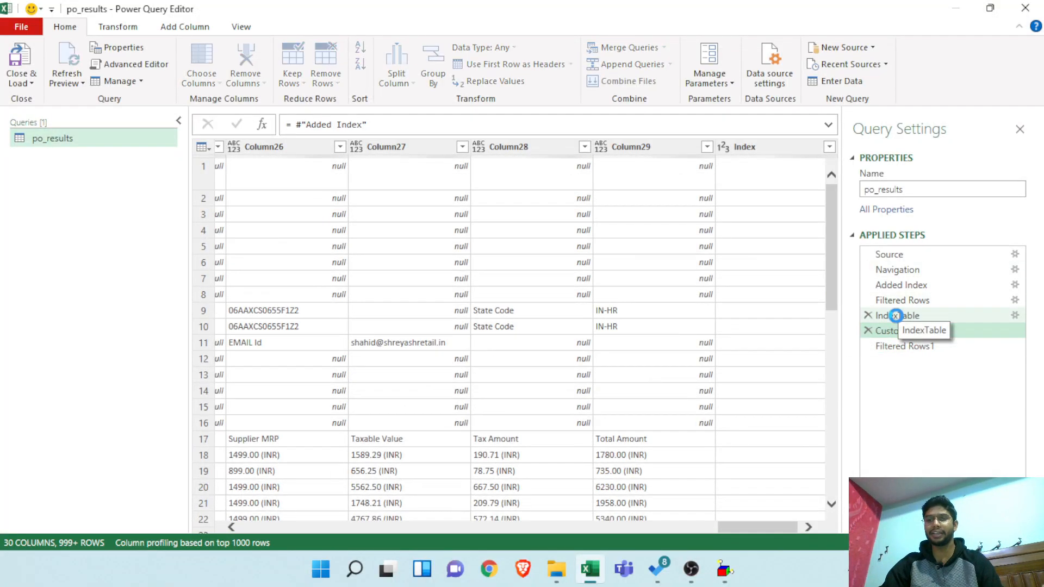
click(897, 315)
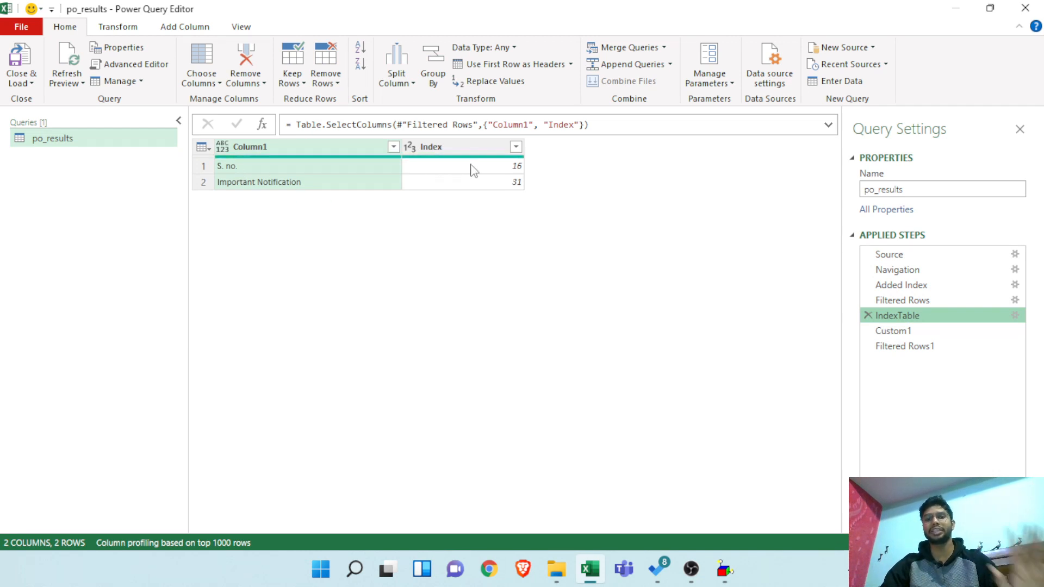
click(916, 348)
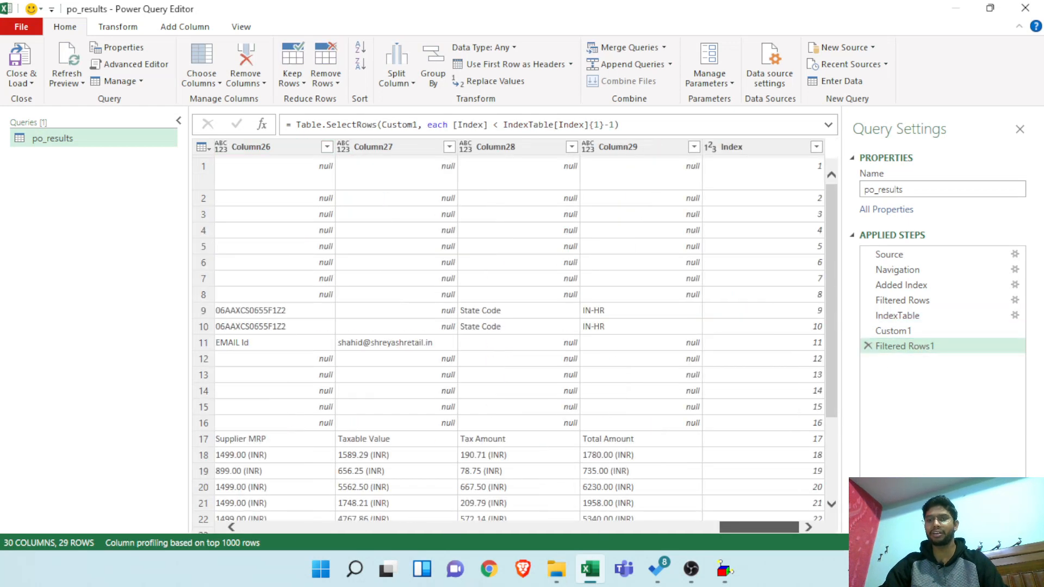
- Remove the top 15 rows from the Filtered Rows1 result
click(817, 148)
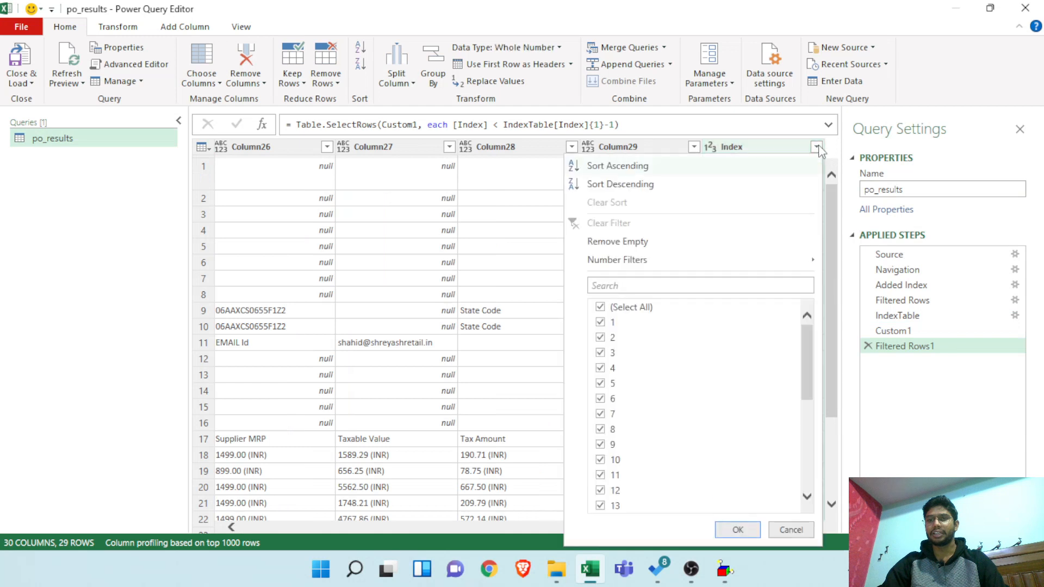
mouse_move(655, 270)
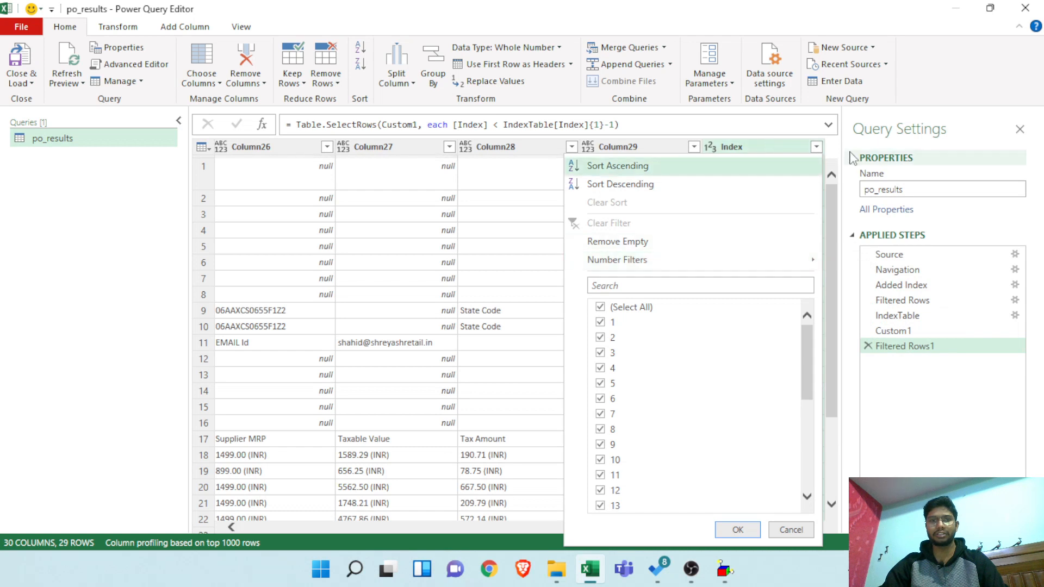
click(338, 86)
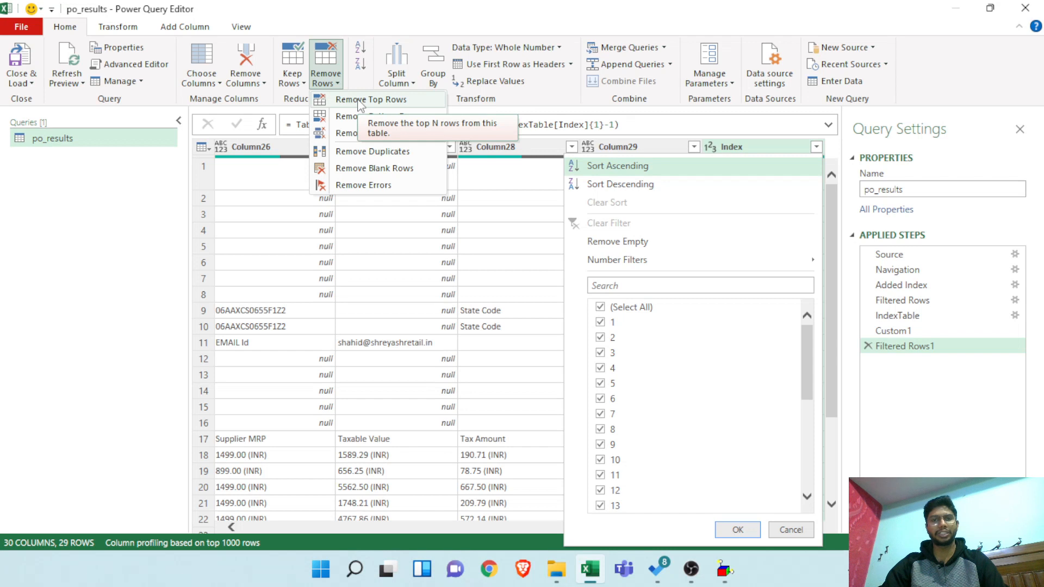
click(358, 101)
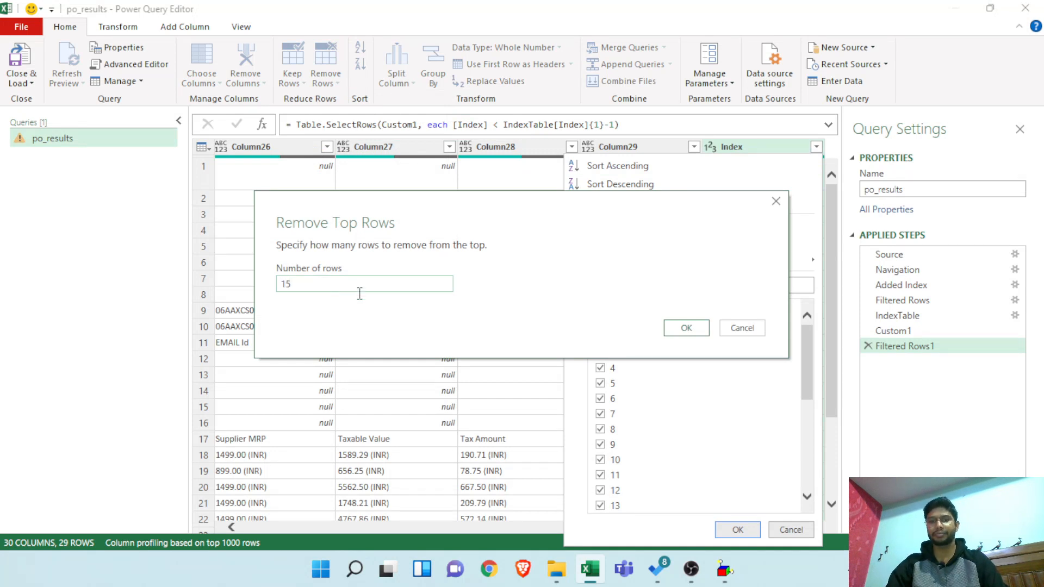
click(684, 328)
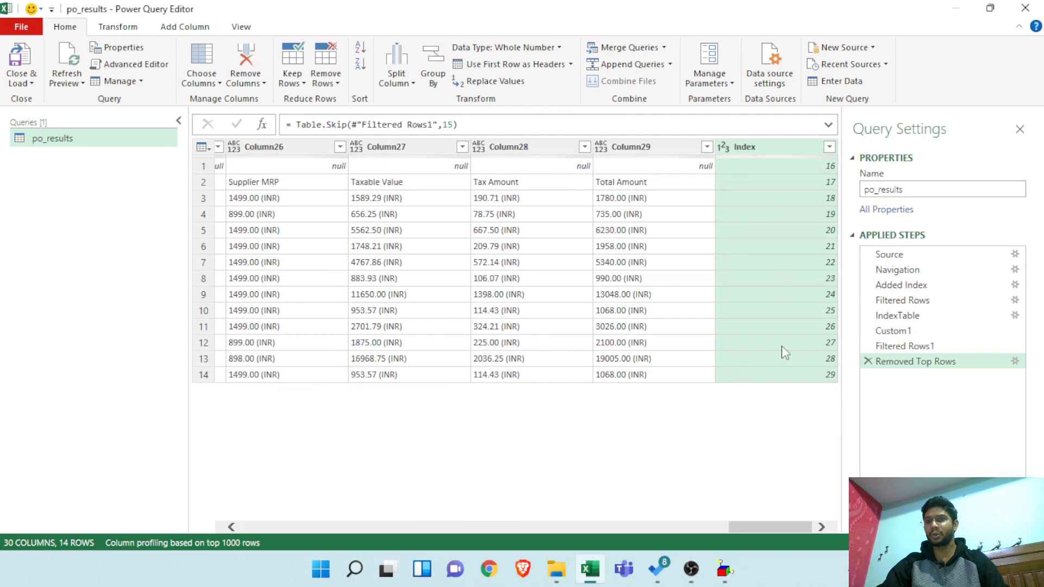
drag(761, 527, 840, 503)
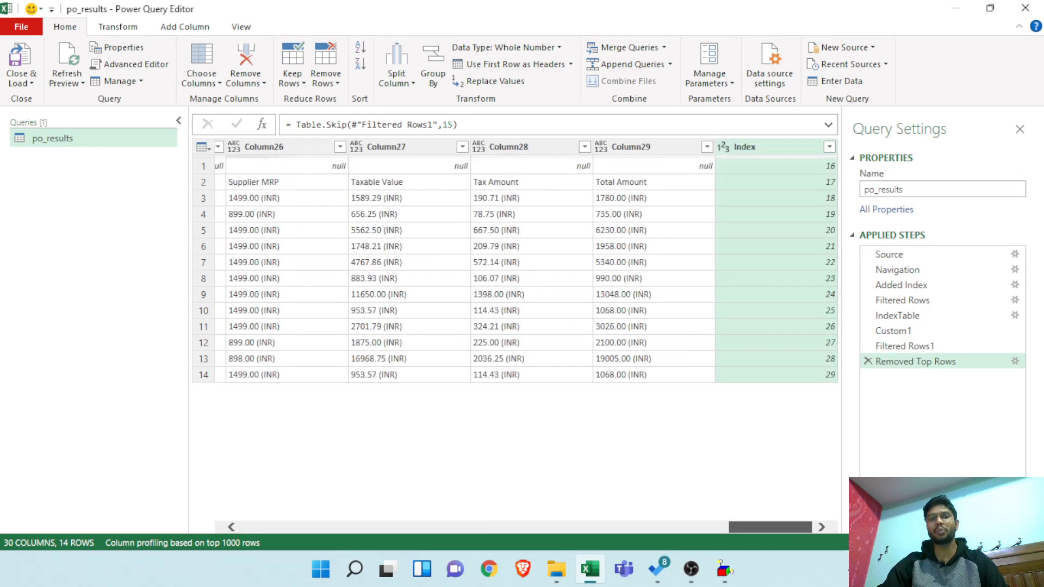
- Make the Removed Top Rows count dynamic by replacing 15 with IndexTable[Index]{0} in the Table.Skip formula
double_click(447, 124)
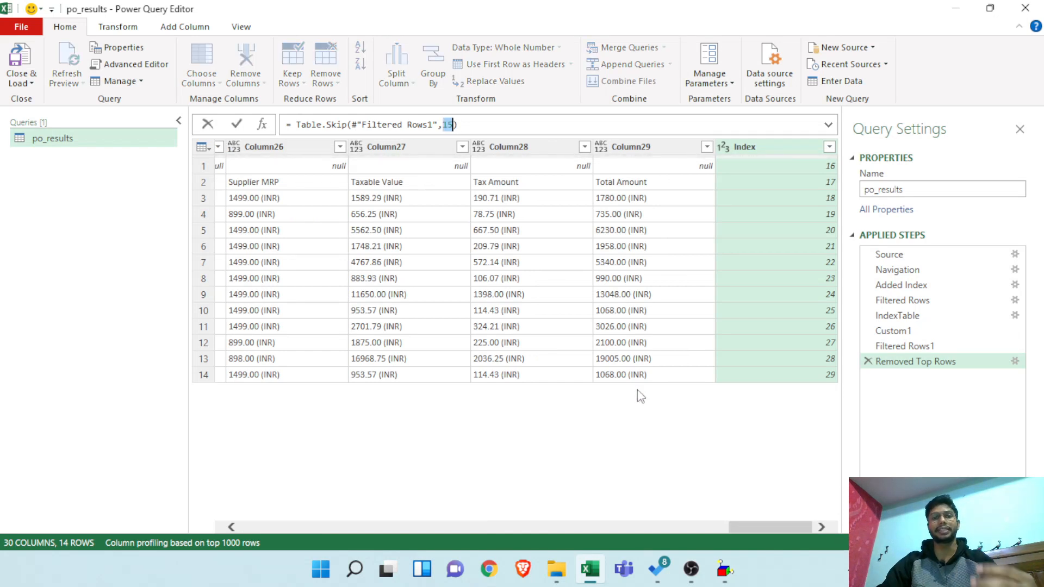
text(I)
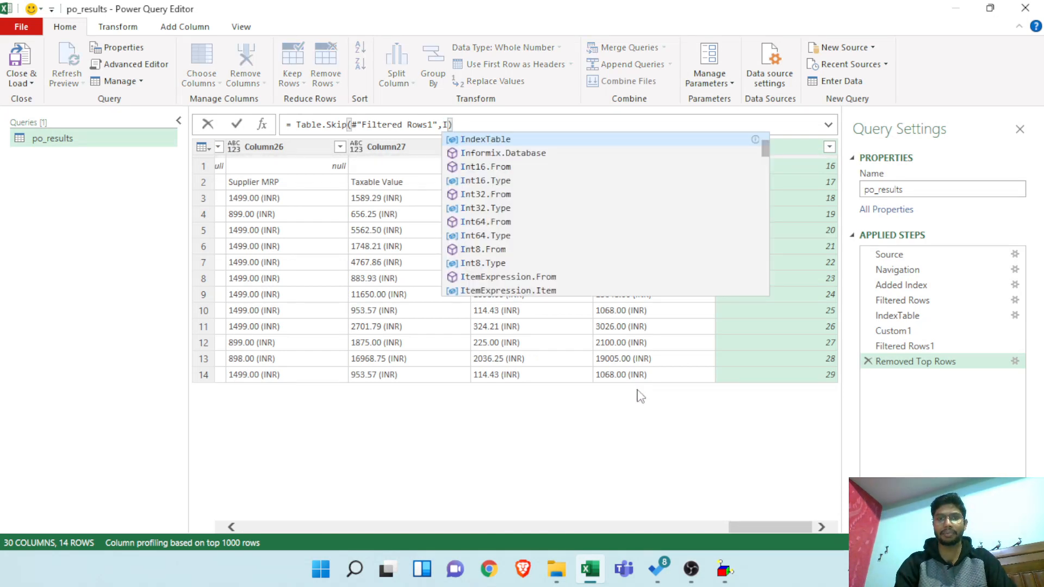
key(Tab)
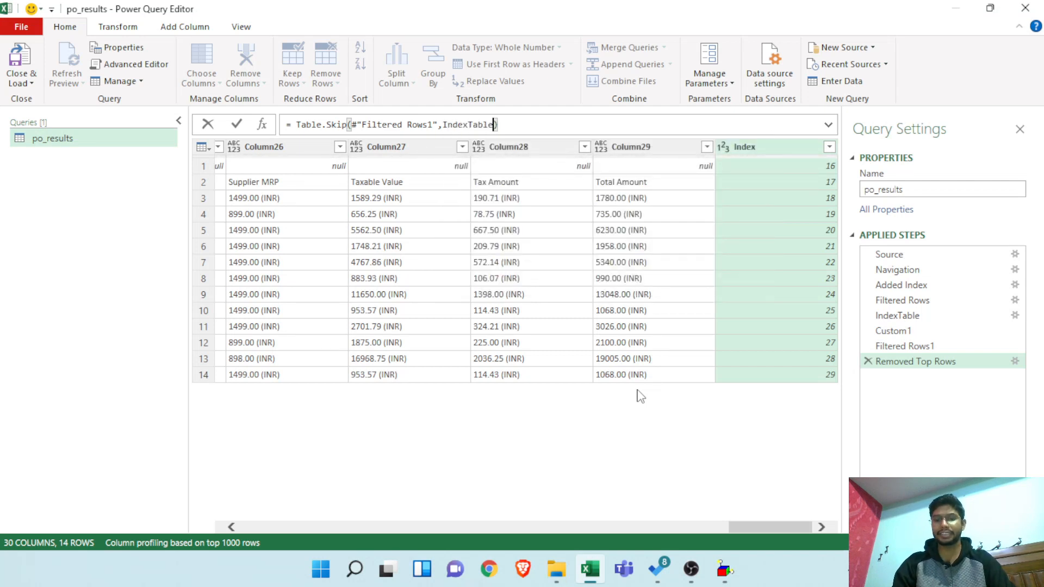
text([Index)
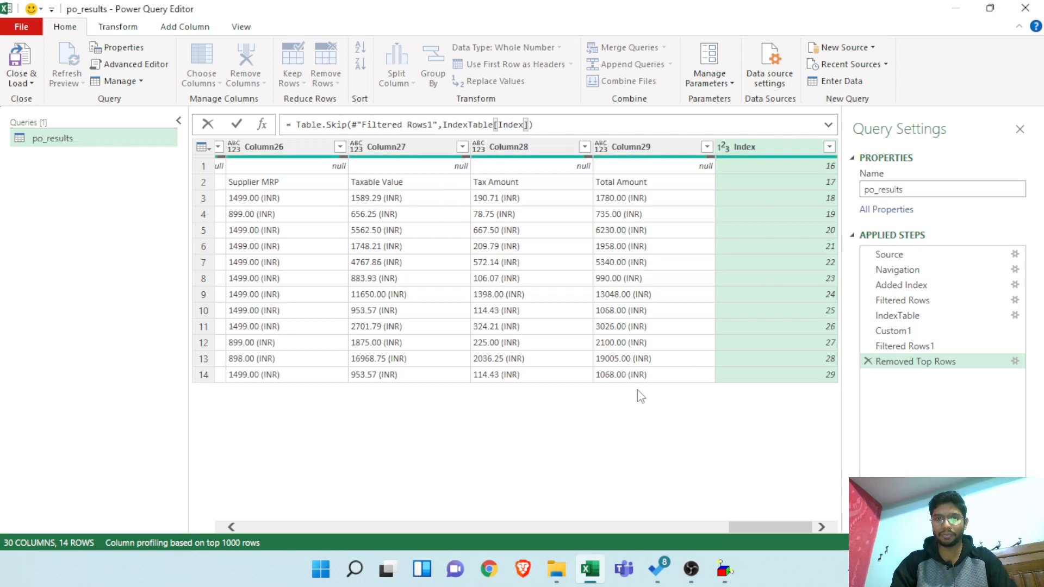
key(End)
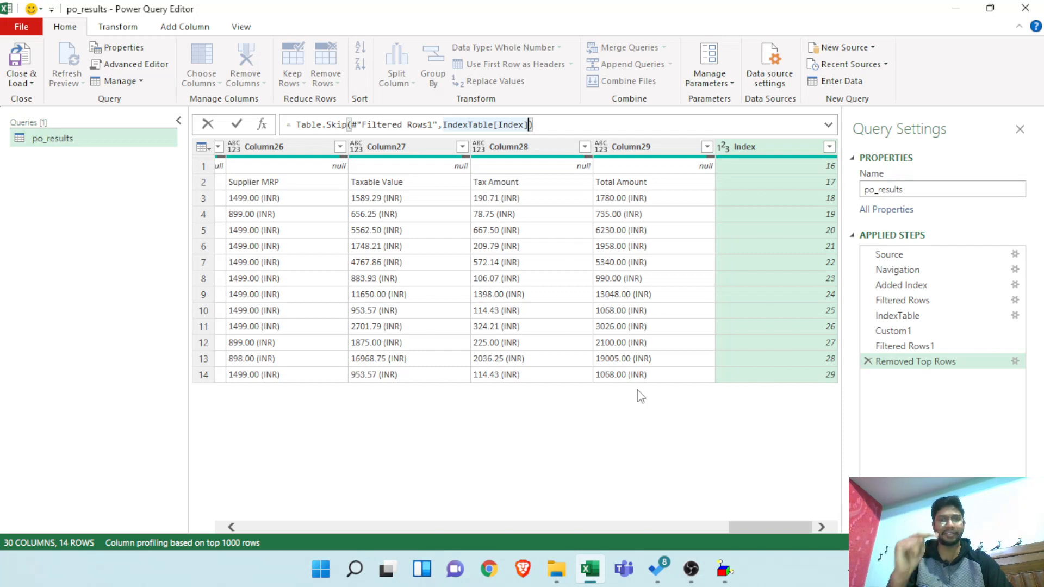
text({0)
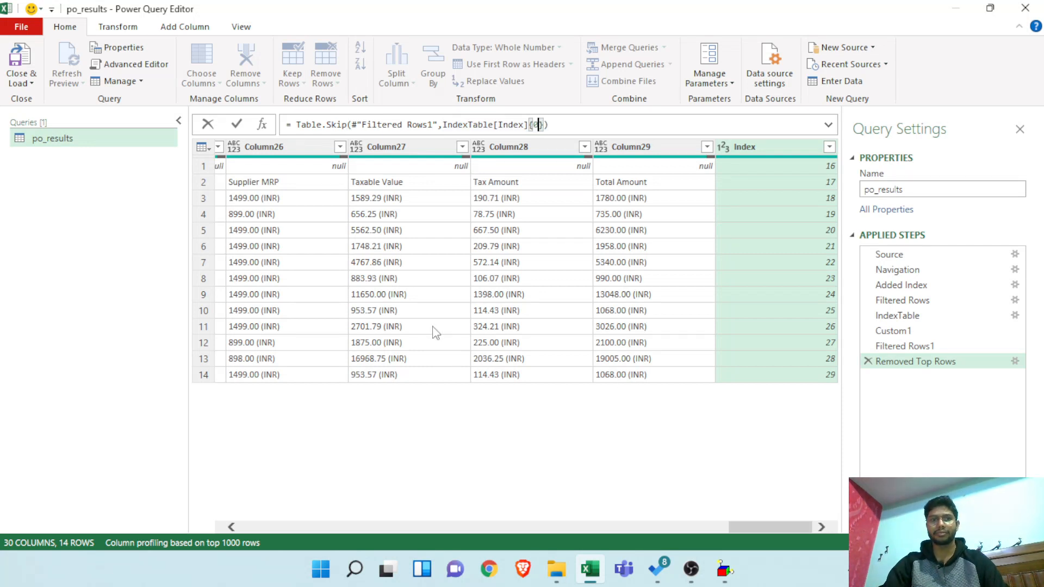
click(237, 125)
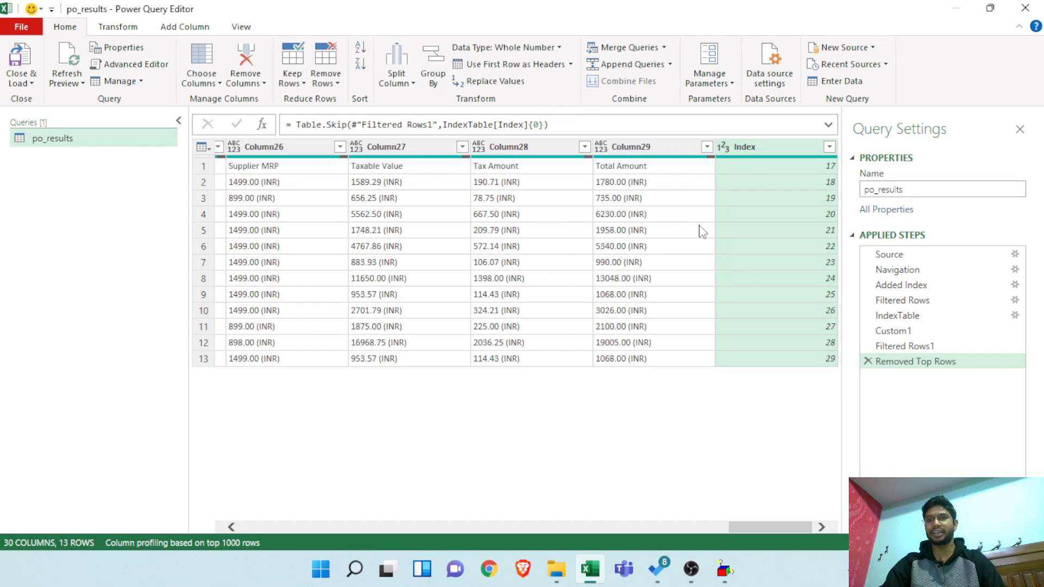
- Subtract 1 from the Table.Skip count, making it IndexTable[Index]{0}-1, and check the table from the first column to the last
drag(745, 526, 823, 541)
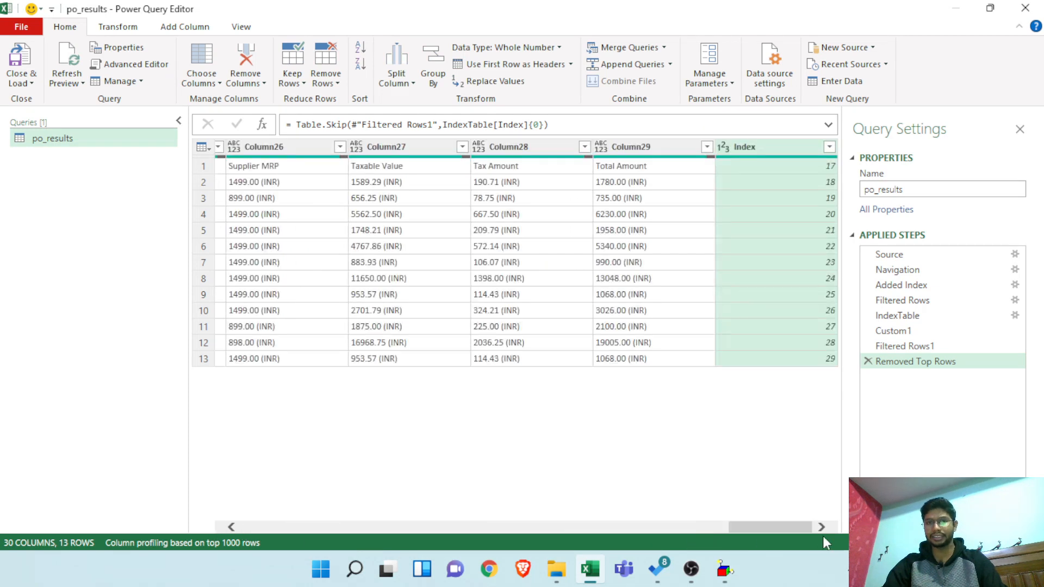
click(543, 126)
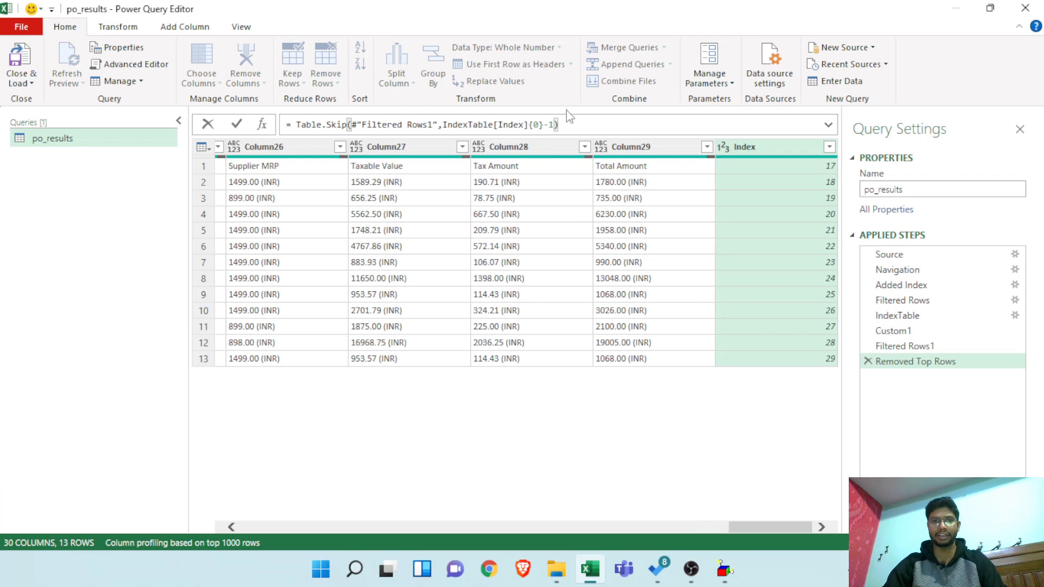
click(236, 125)
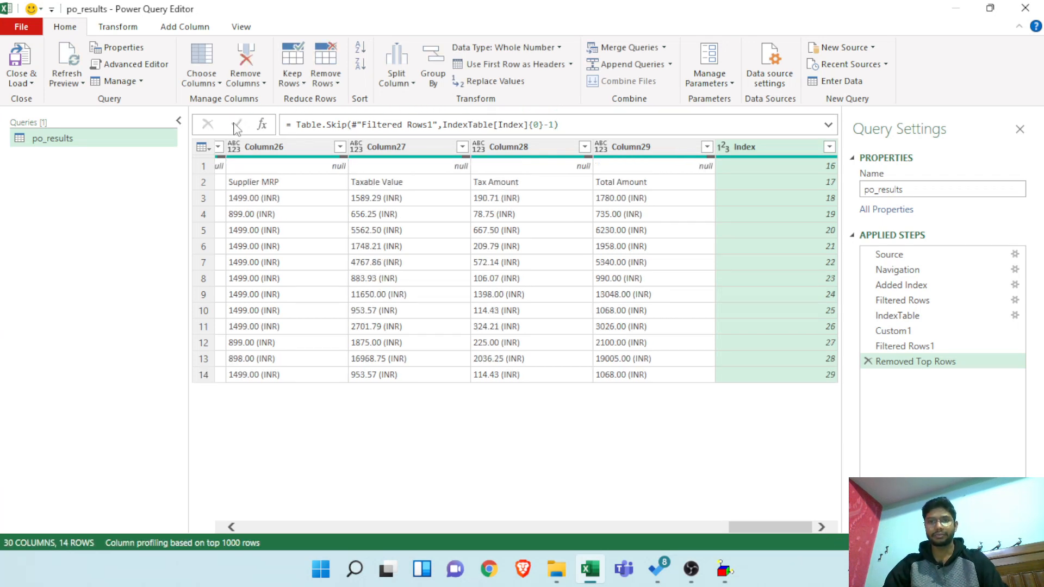
drag(758, 532, 163, 532)
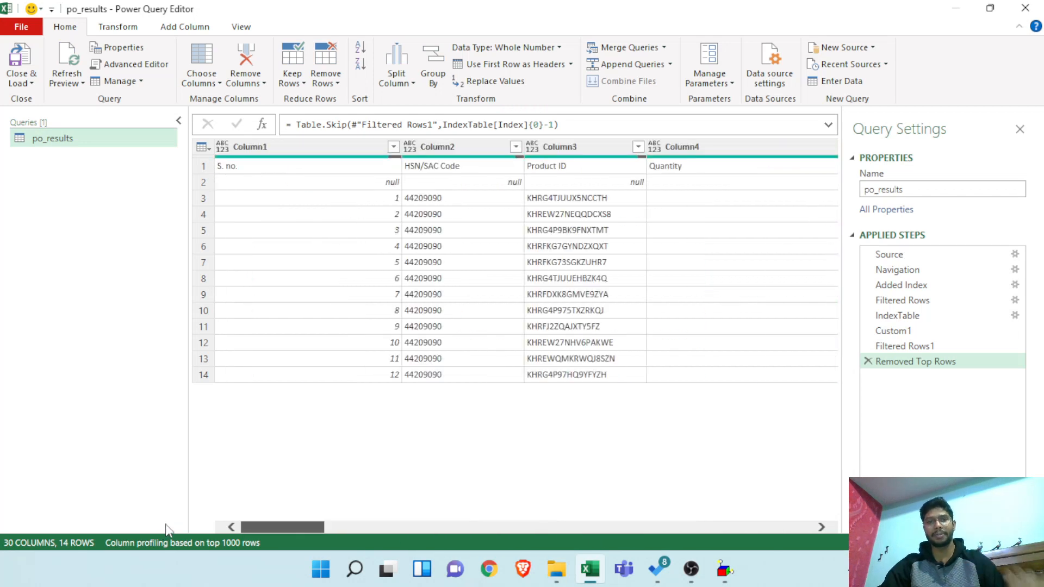
drag(203, 524, 870, 549)
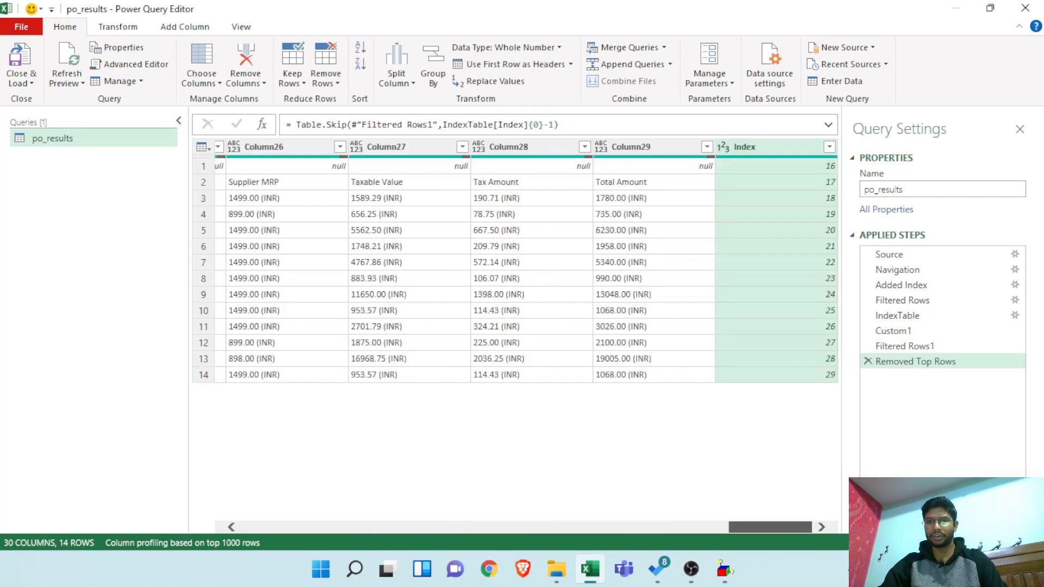
drag(770, 527, 2, 415)
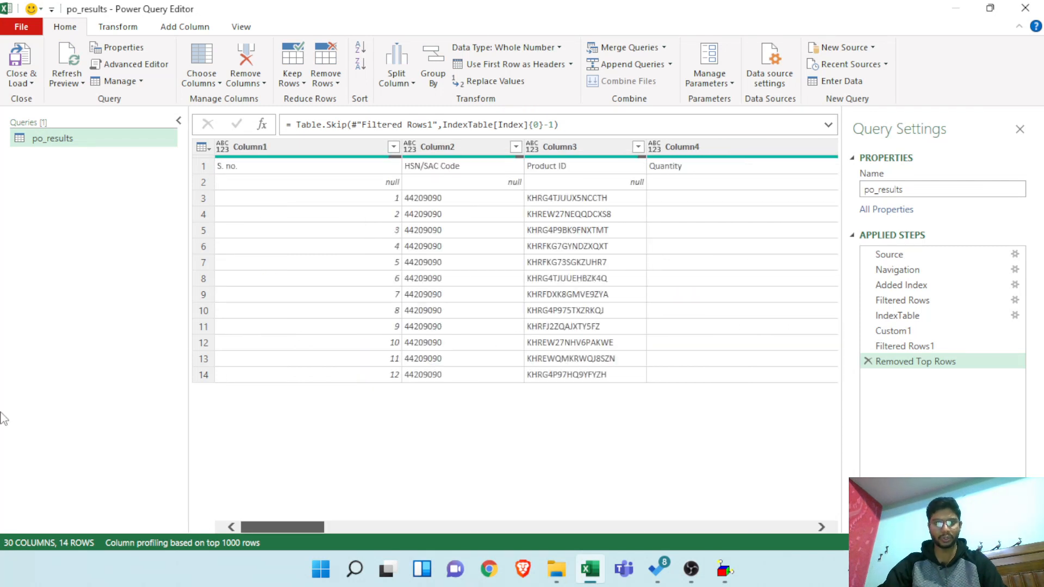
- Remove the Index column from the Removed Top Rows result
drag(22, 417, 840, 419)
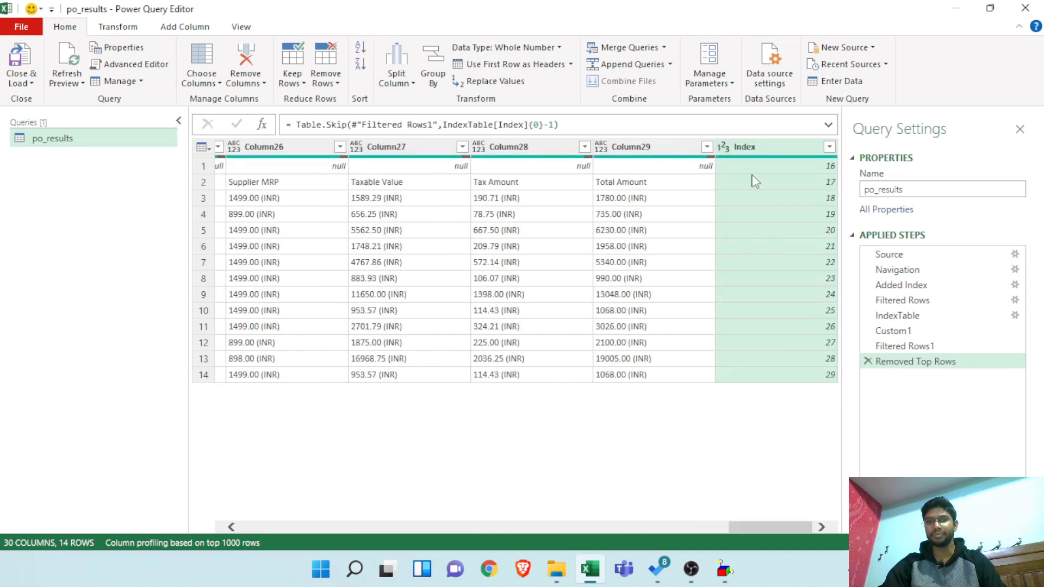
right_click(783, 150)
click(820, 181)
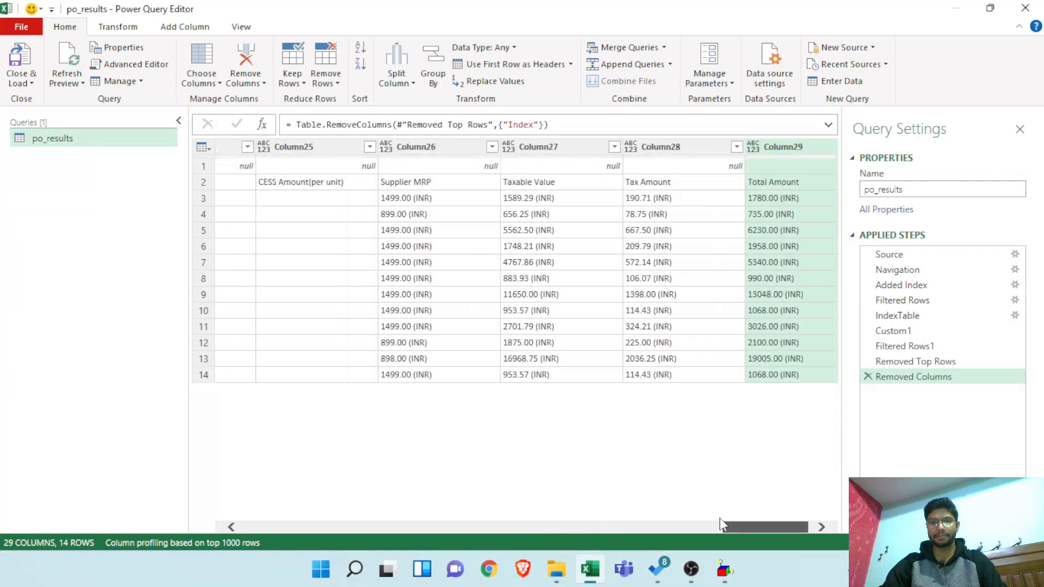
- Fill the values down in all columns of the table
drag(613, 507, 0, 494)
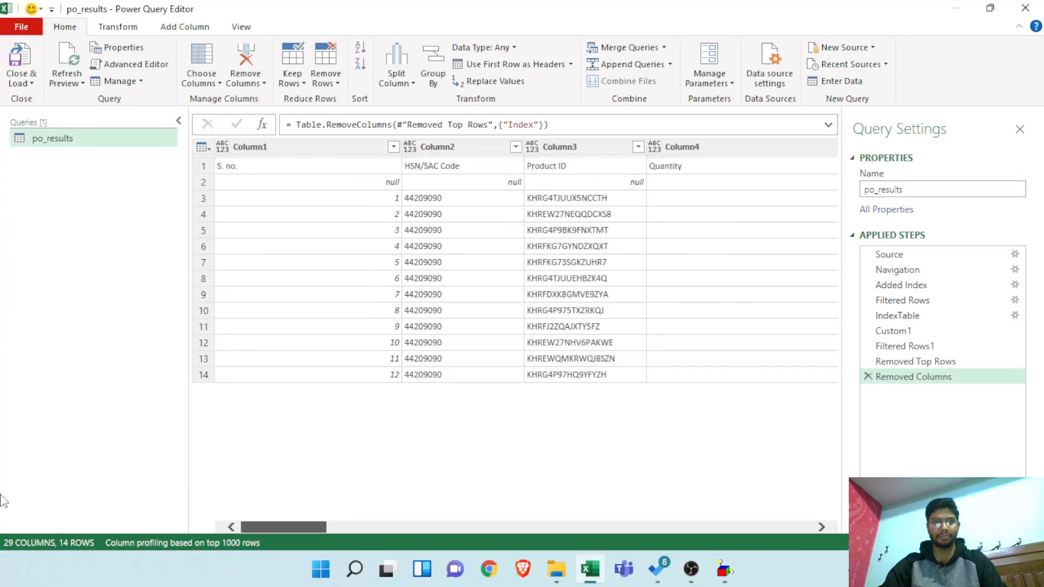
key(ctrl+a)
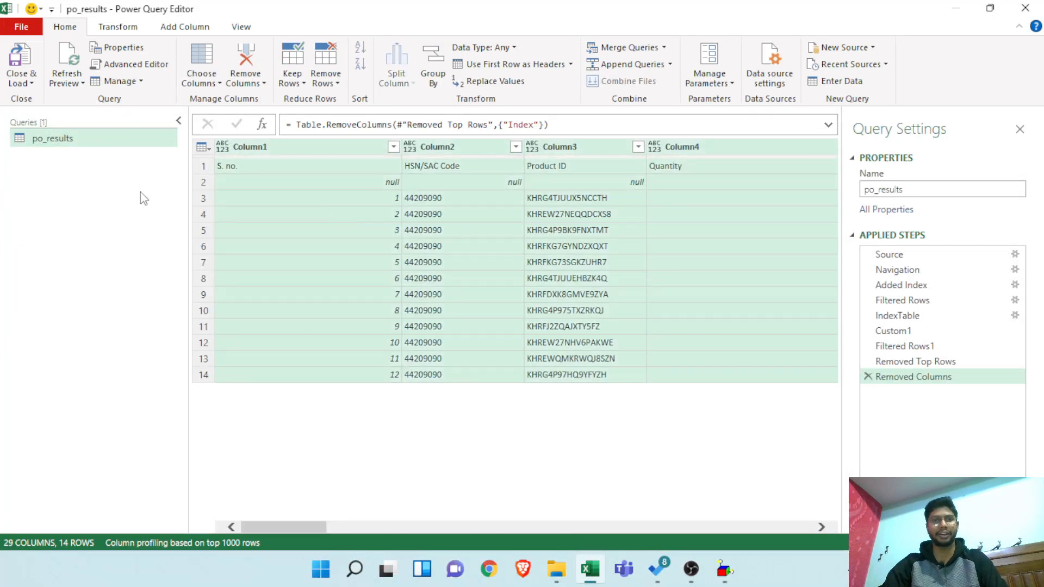
click(131, 33)
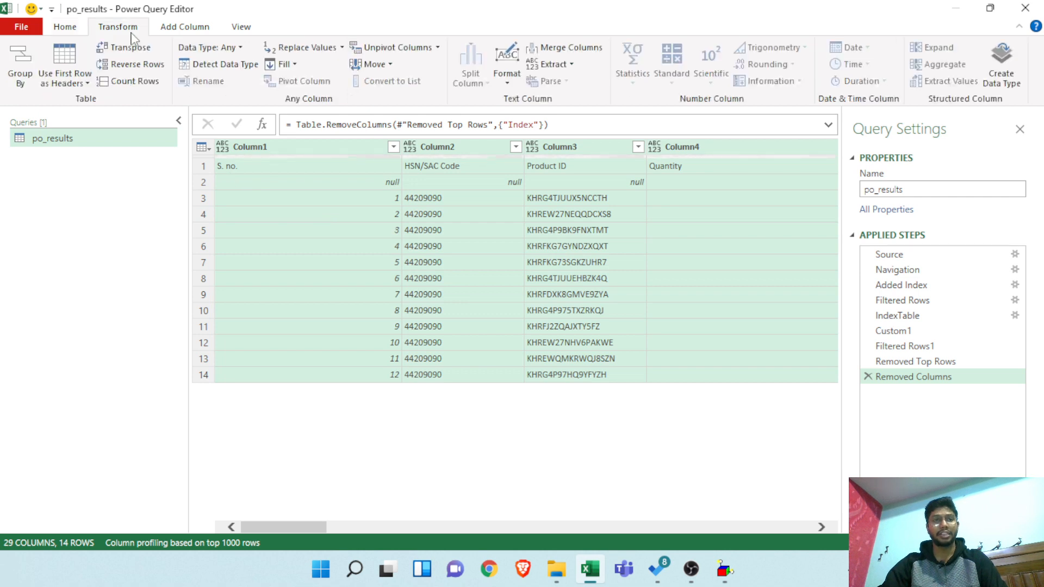
click(298, 66)
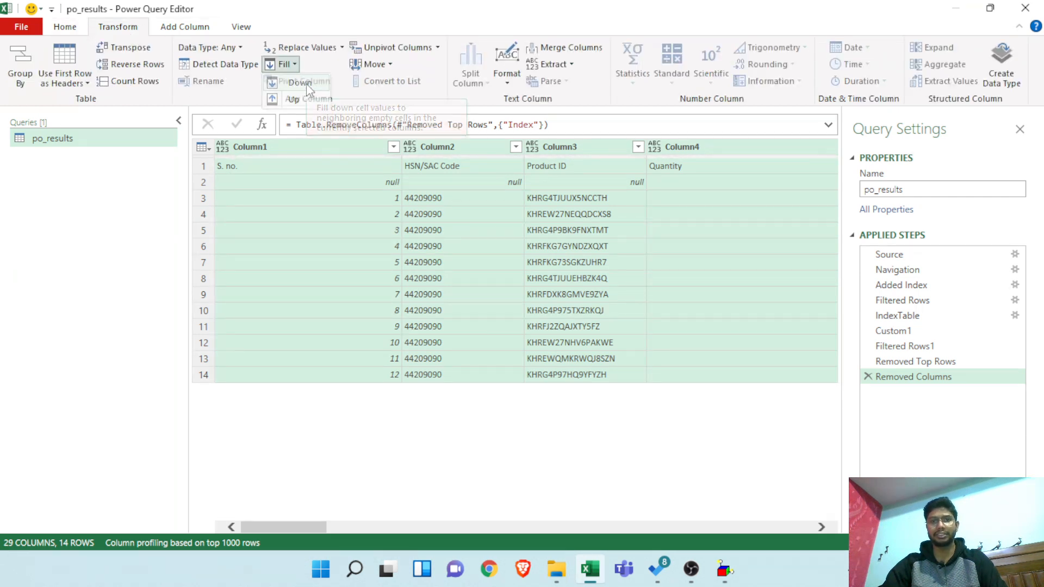
click(306, 83)
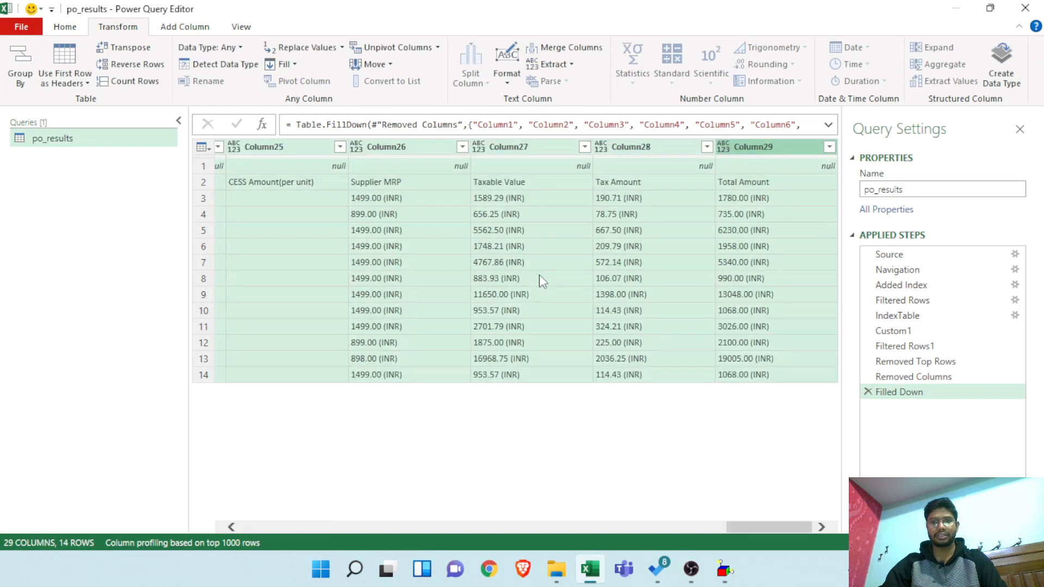
- Fill the values up in all columns so both top rows carry the header labels
drag(748, 526, 524, 448)
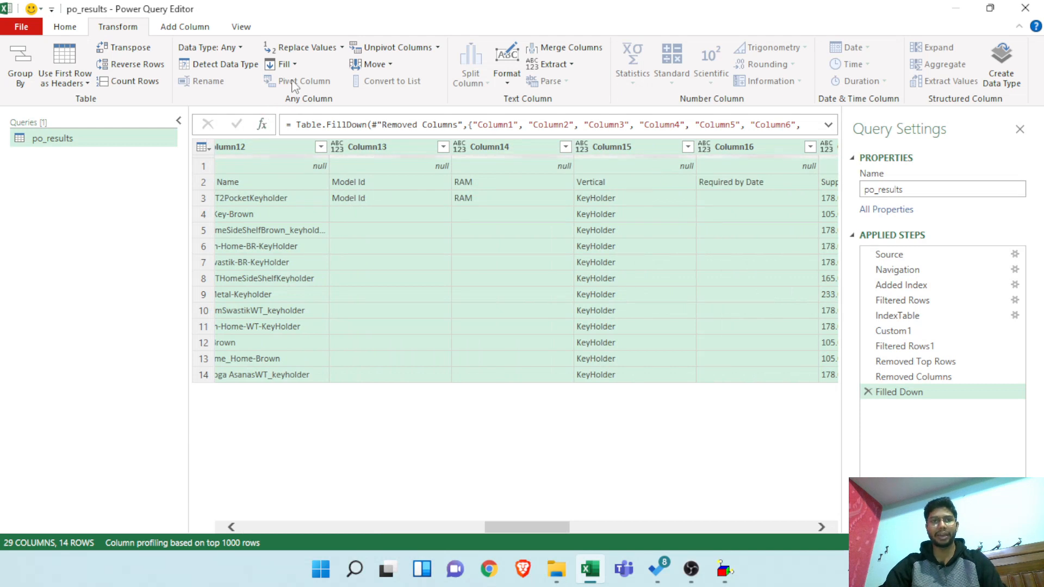
click(284, 64)
click(299, 100)
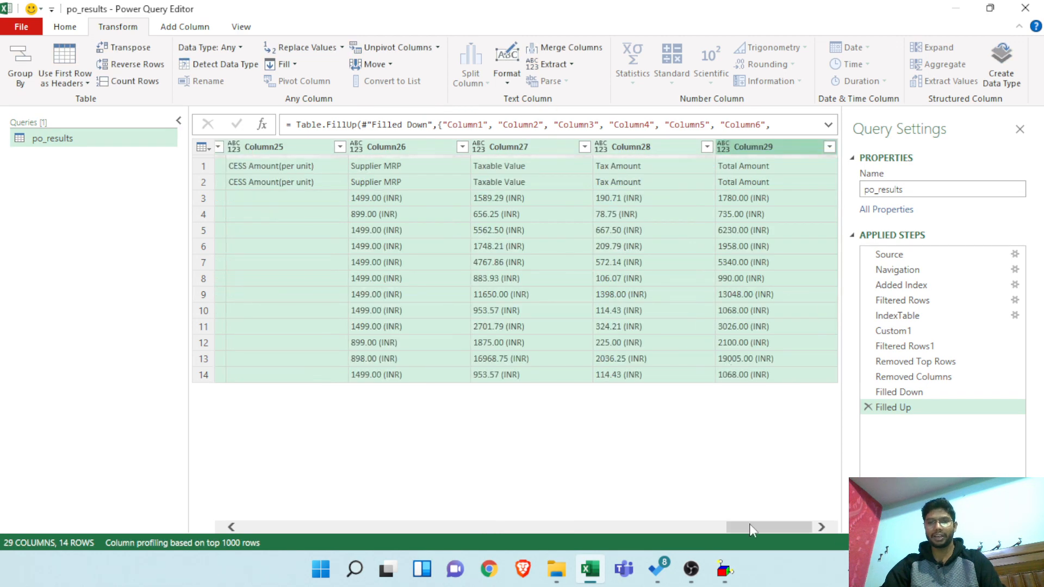
drag(796, 523, 134, 413)
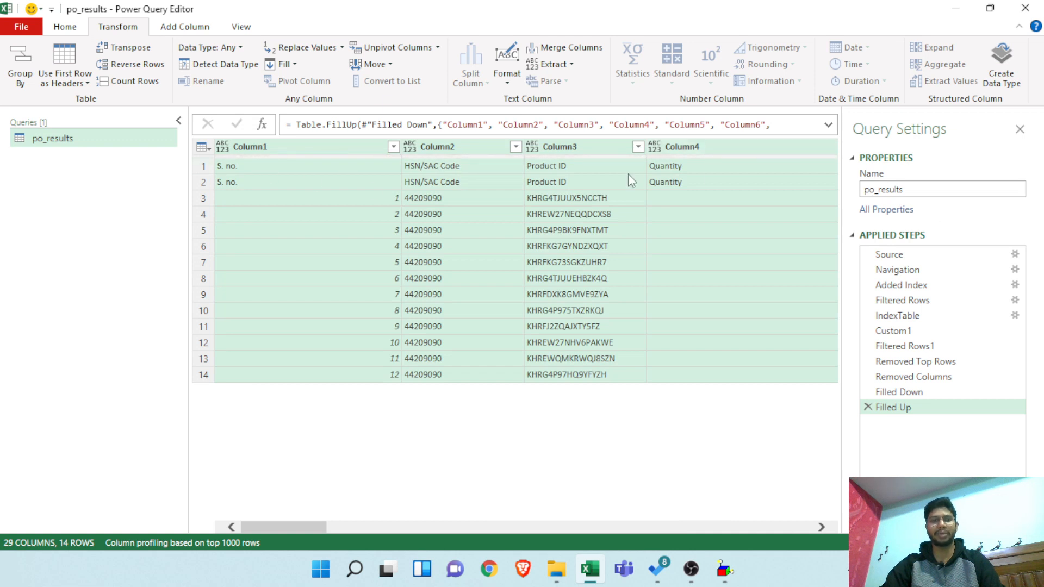
- Remove the top 1 row to drop the duplicate header row
click(65, 28)
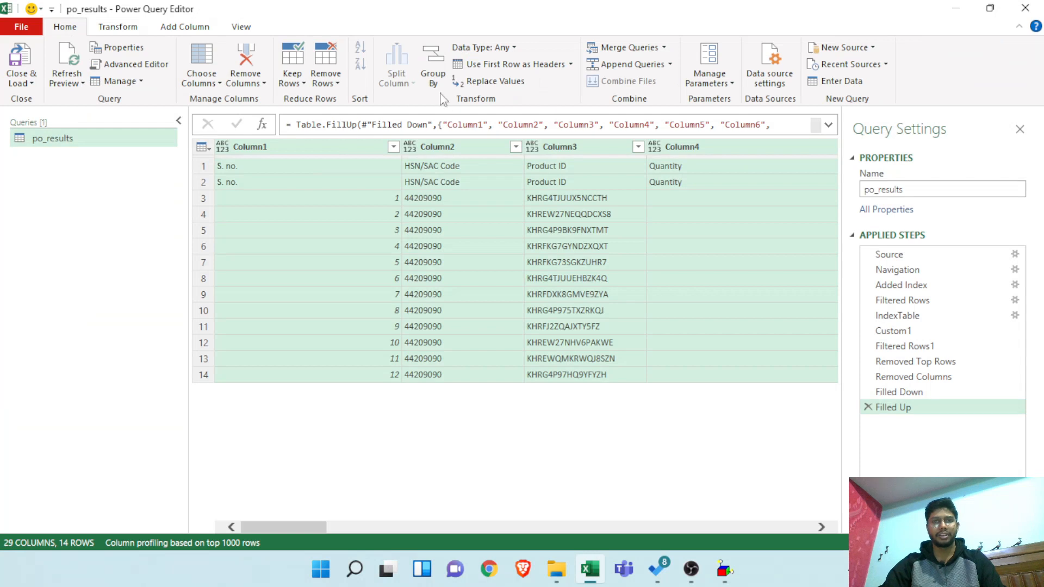
click(331, 85)
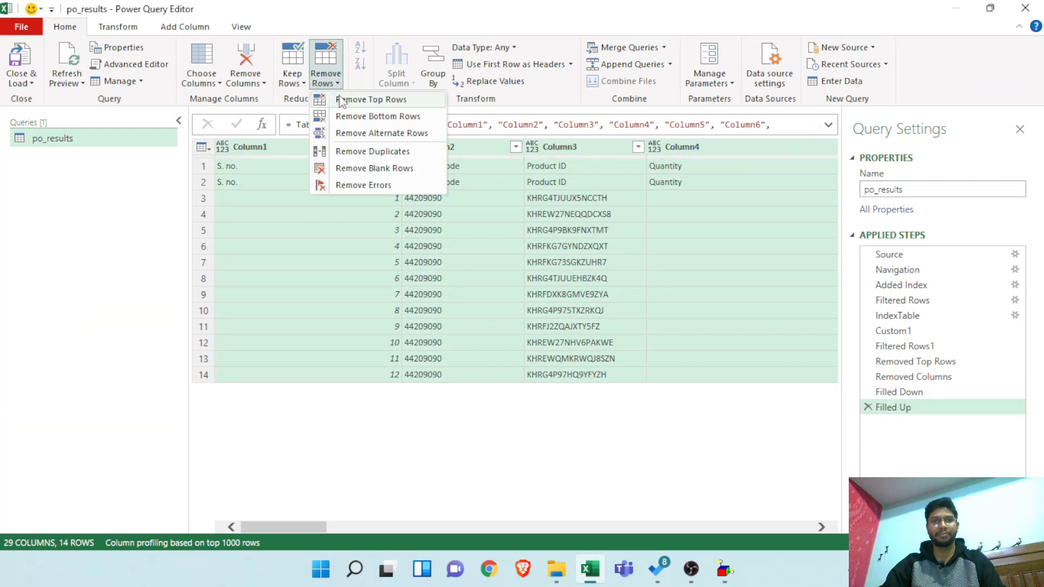
click(341, 100)
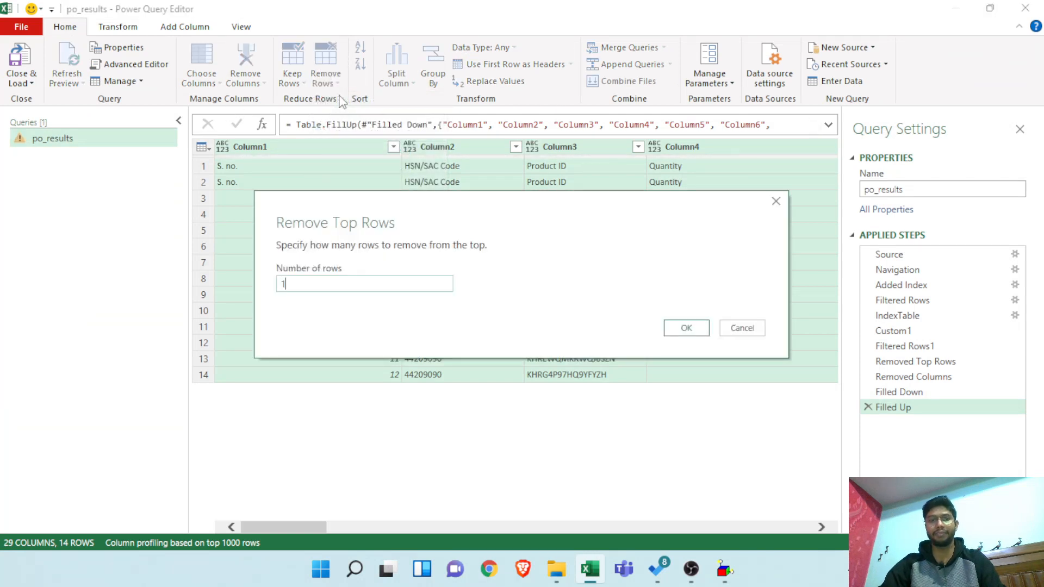
click(685, 328)
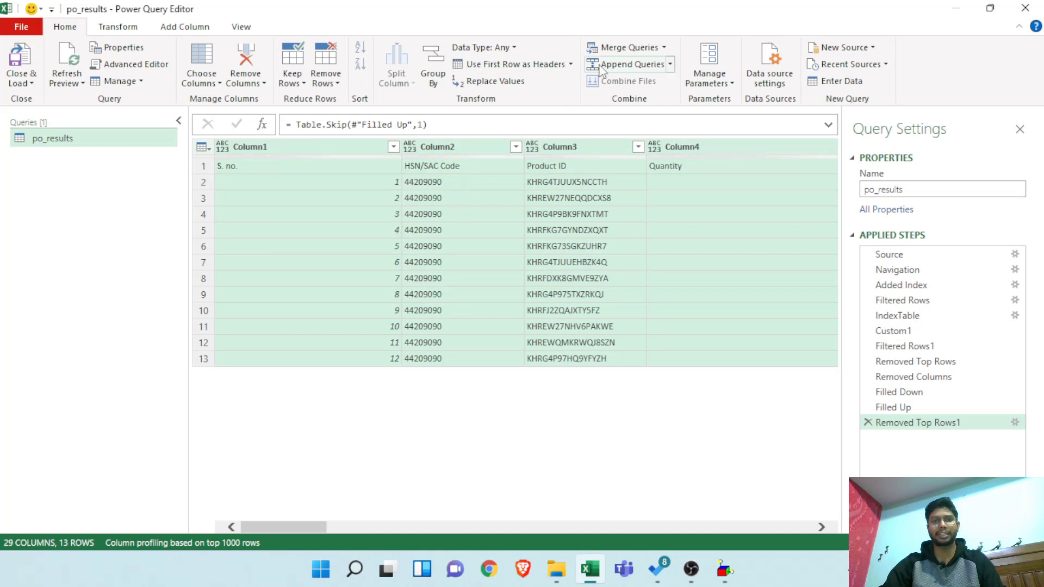
- Promote the first row to column headers
click(571, 64)
click(525, 83)
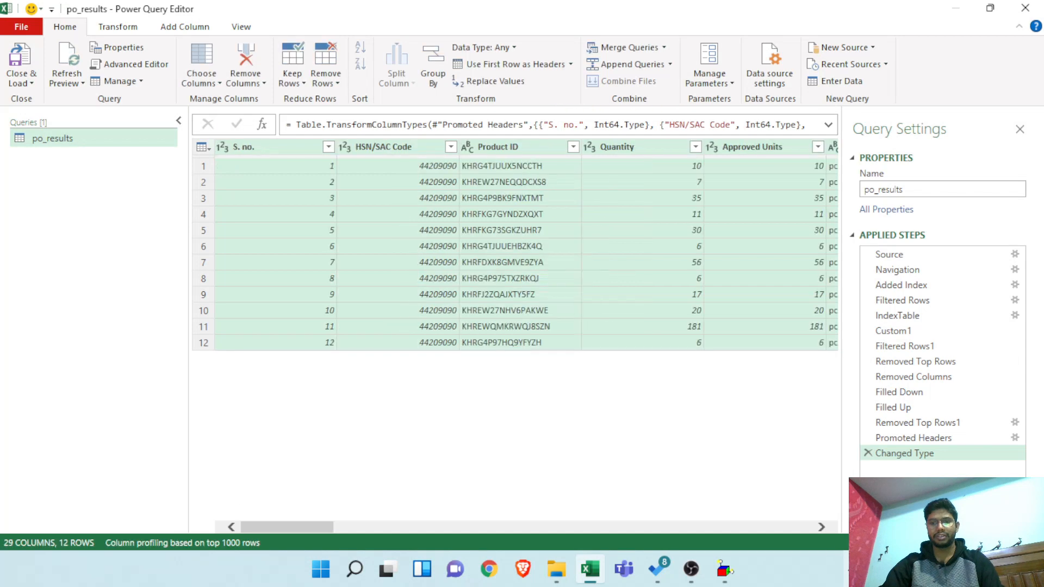
drag(305, 526, 158, 494)
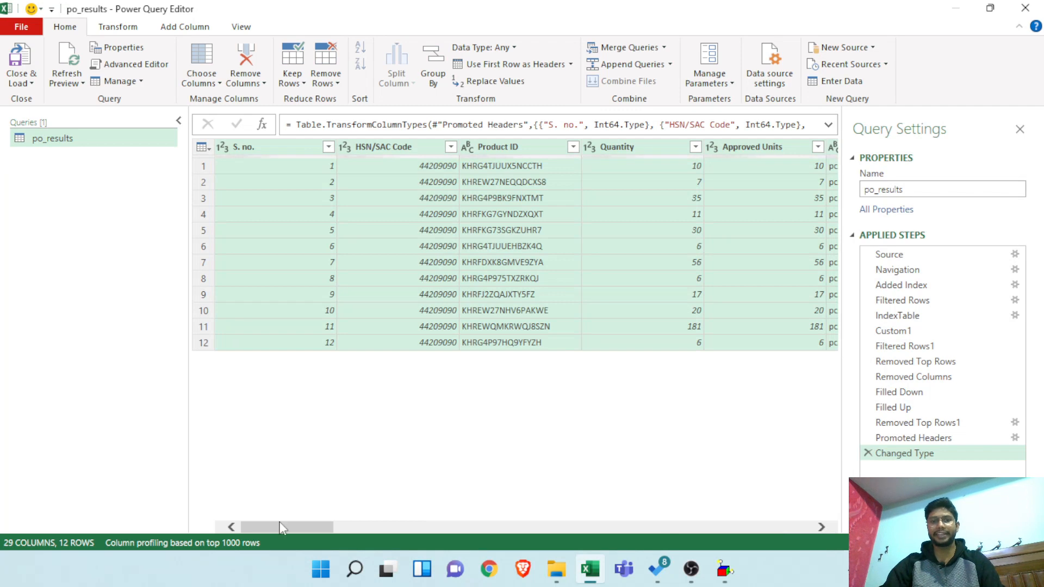
drag(275, 525, 400, 520)
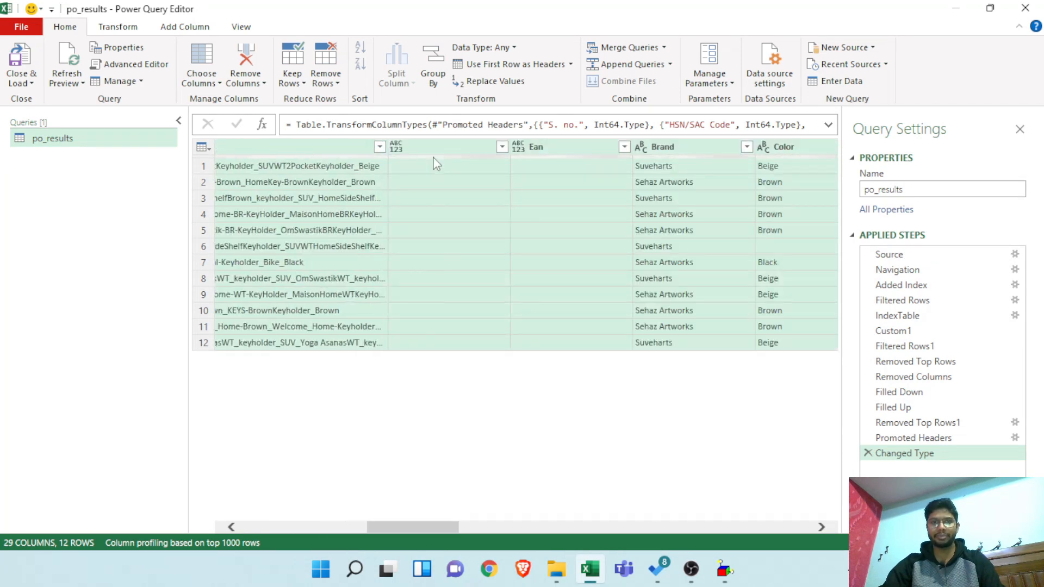
click(445, 170)
ctrl+click(549, 152)
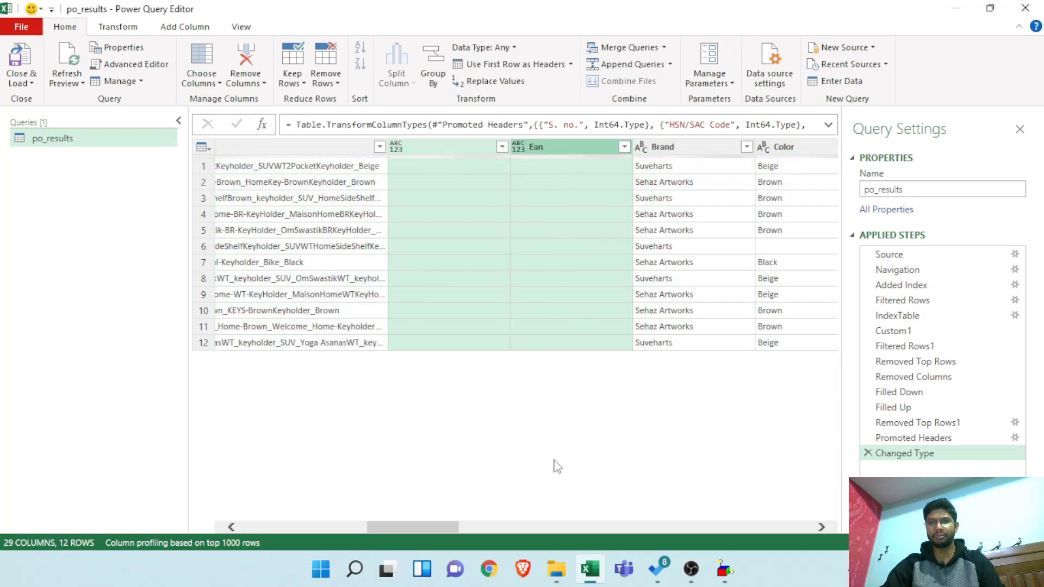
right_click(556, 149)
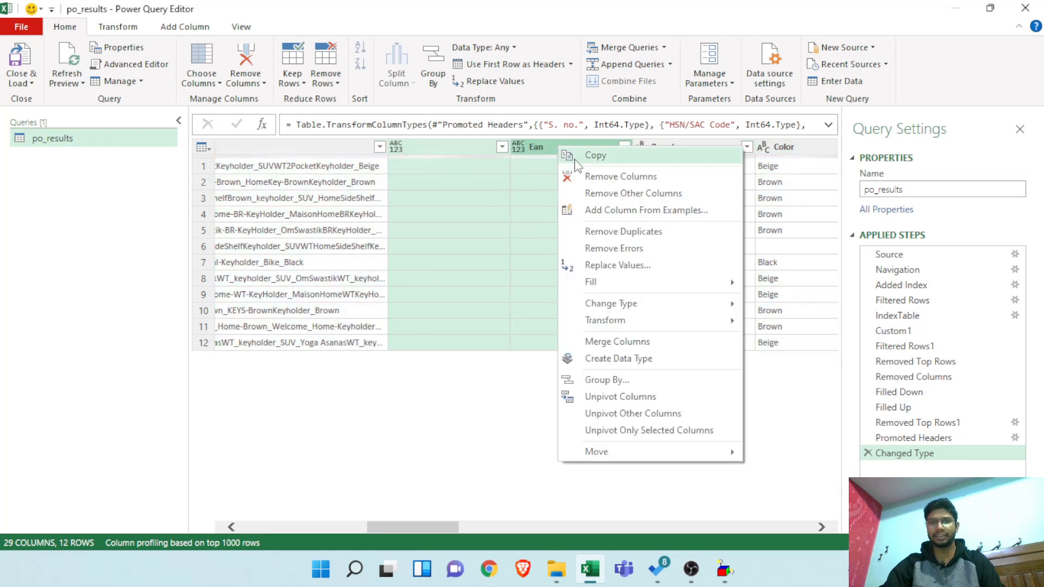
key(Escape)
drag(445, 526, 523, 525)
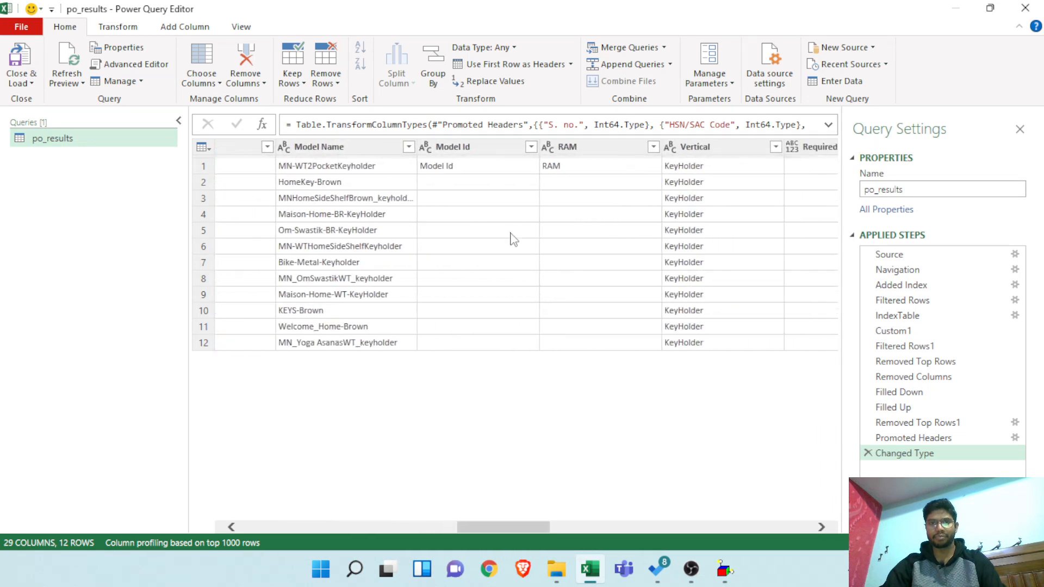
shift+click(500, 147)
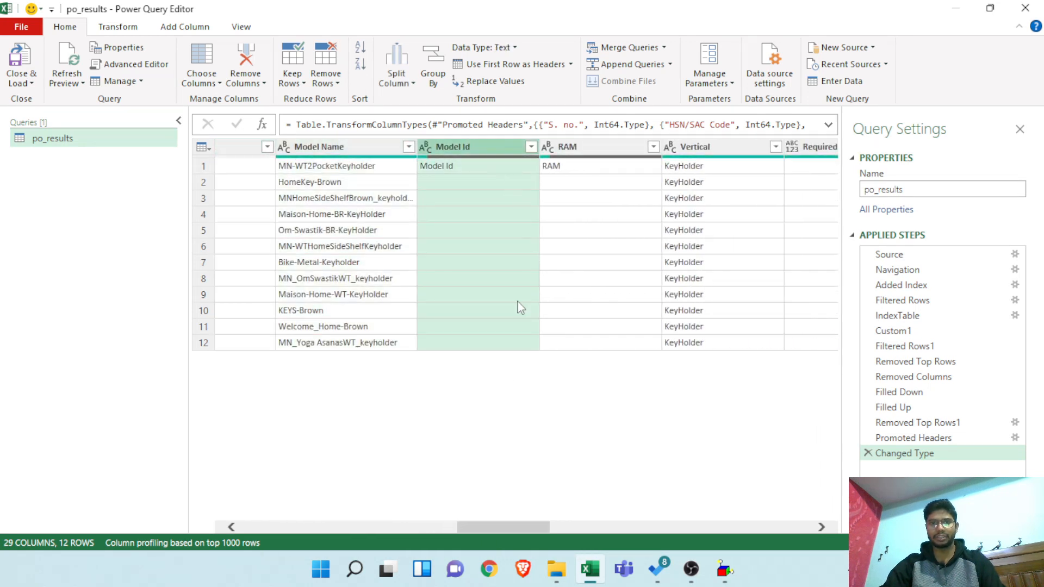
- Remove the unnamed blank column together with the Ean, Model Id, RAM and Required by Date columns, and check the remaining columns
drag(492, 525, 424, 525)
click(467, 147)
ctrl+click(574, 148)
click(505, 330)
ctrl+click(614, 148)
ctrl+click(519, 181)
right_click(343, 149)
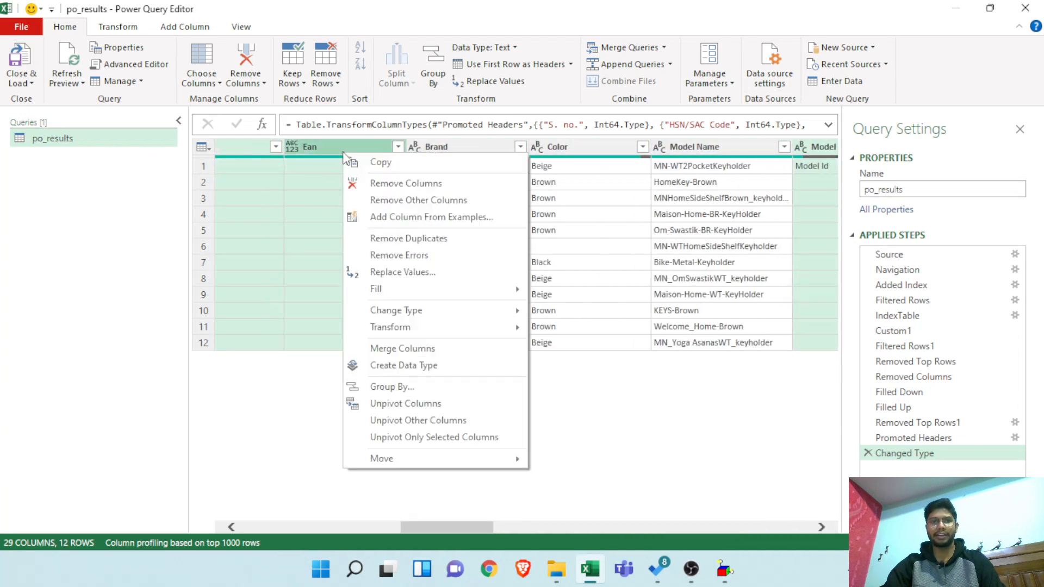
click(410, 182)
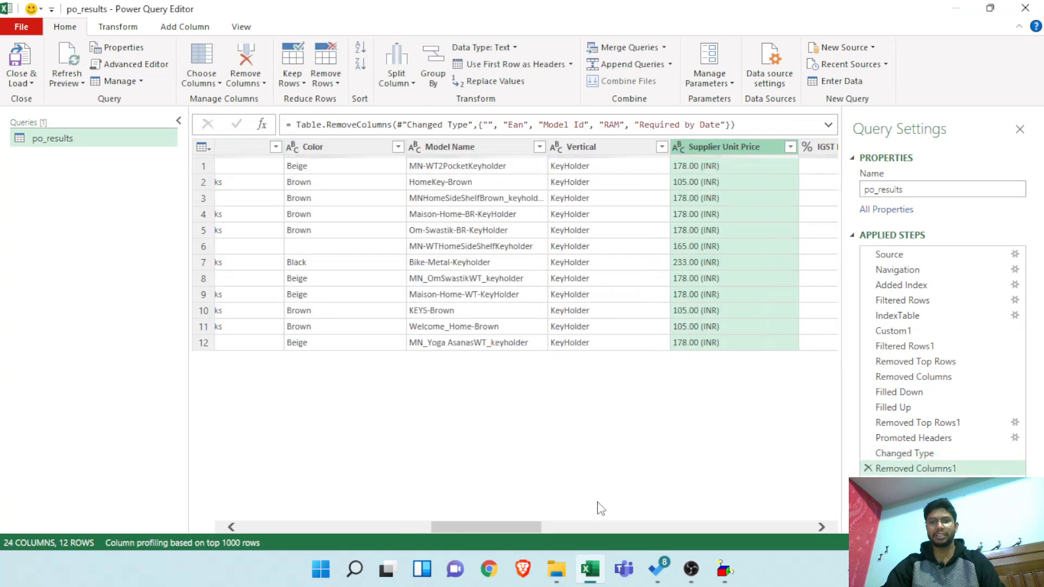
drag(525, 523, 756, 525)
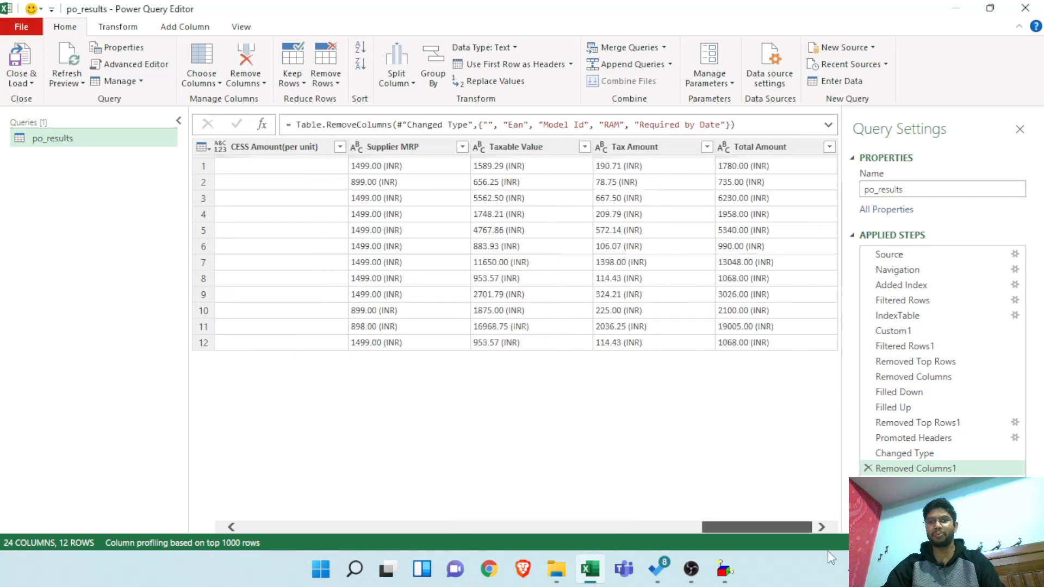
drag(827, 551, 192, 497)
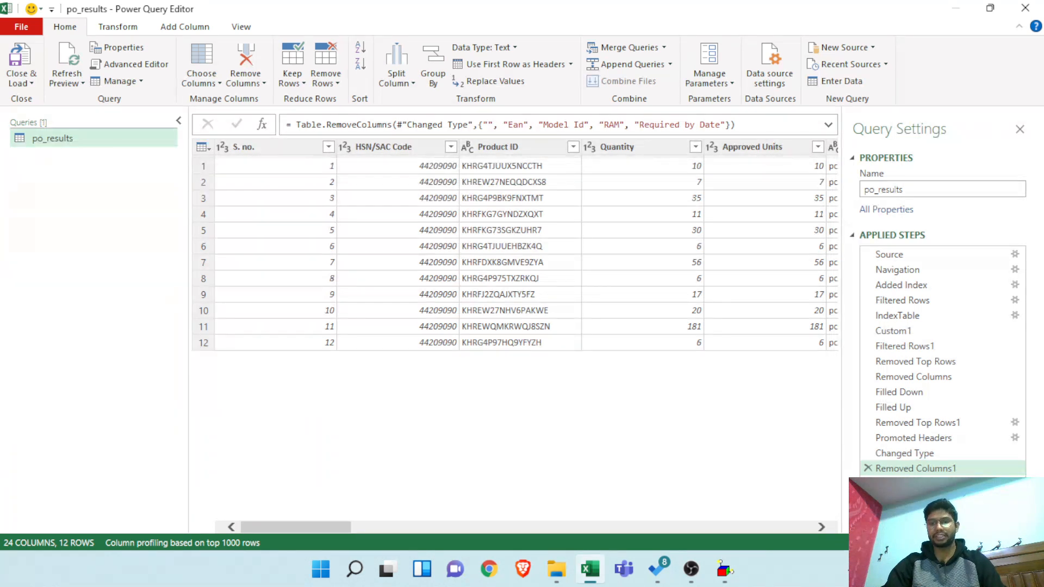
- Rename the last applied step, Removed Columns1, as FactDetailsTable
right_click(926, 470)
click(955, 388)
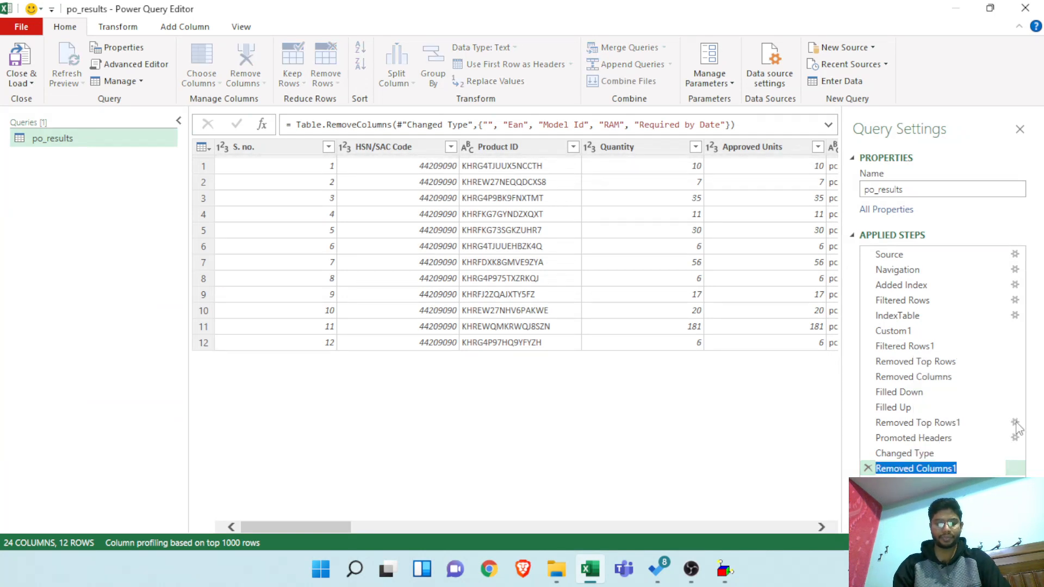
text(Fact)
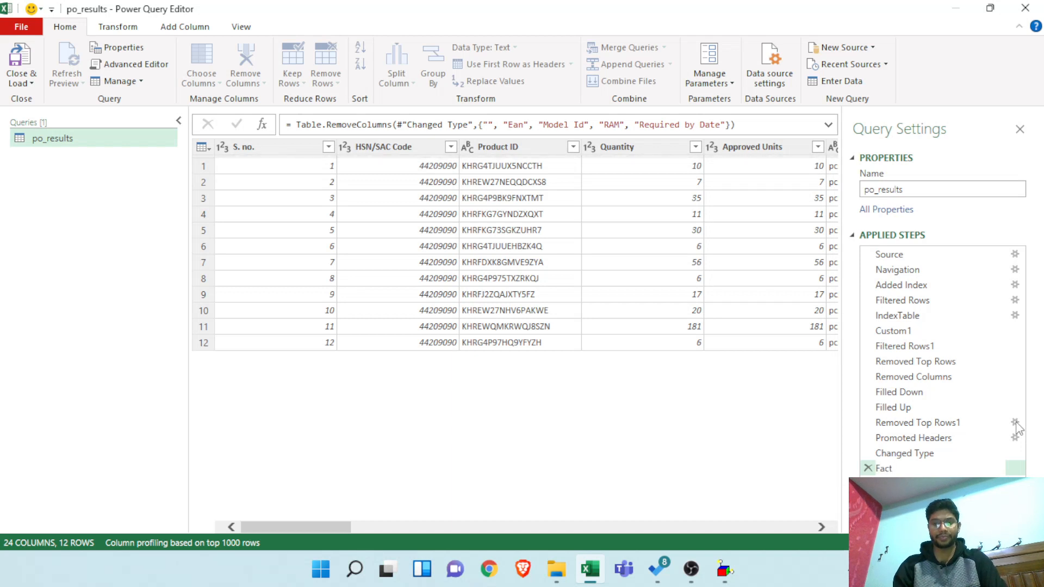
text(Det)
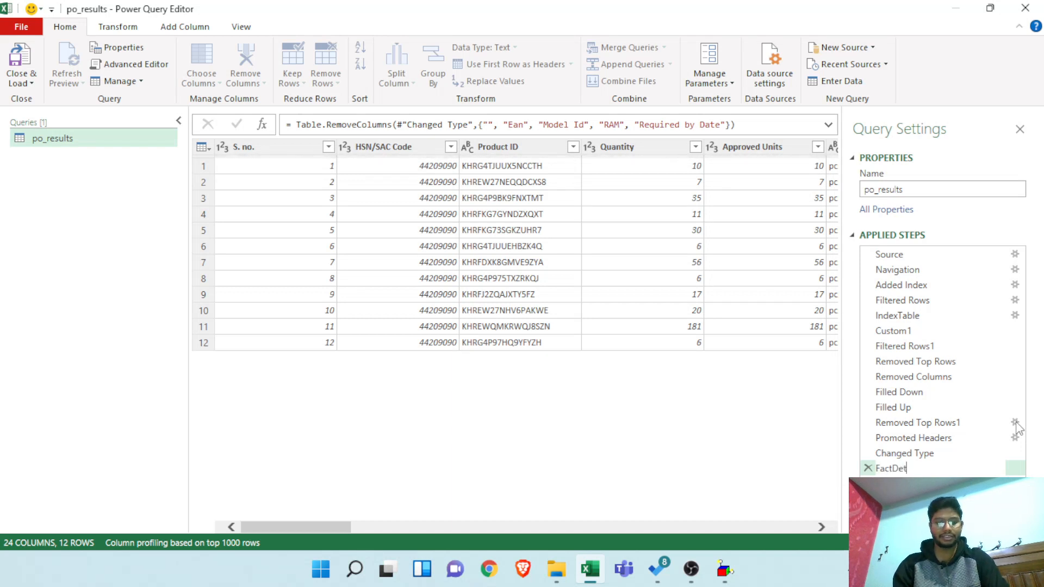
text(ailsTab)
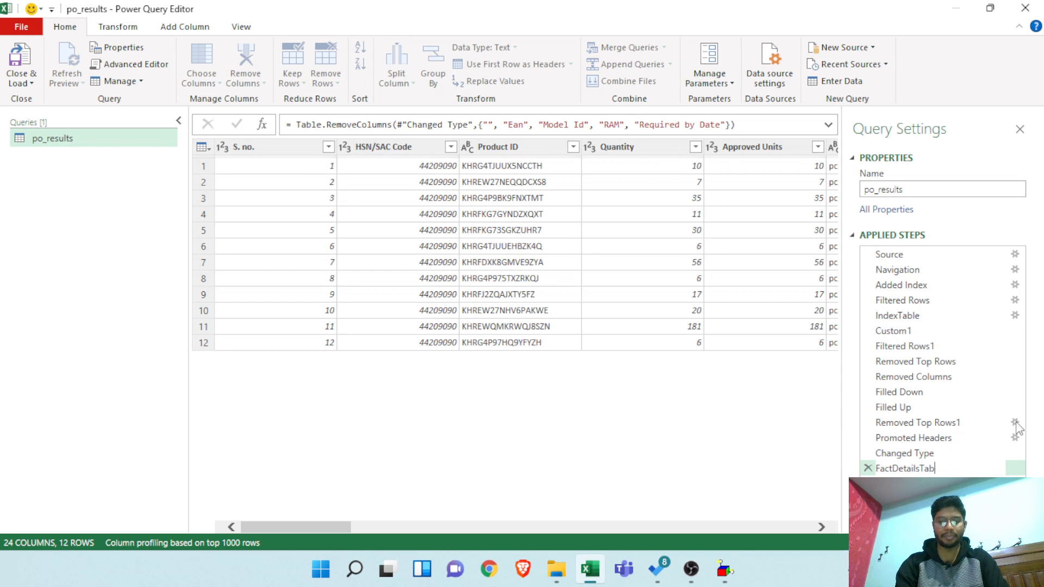
text(le)
key(Return)
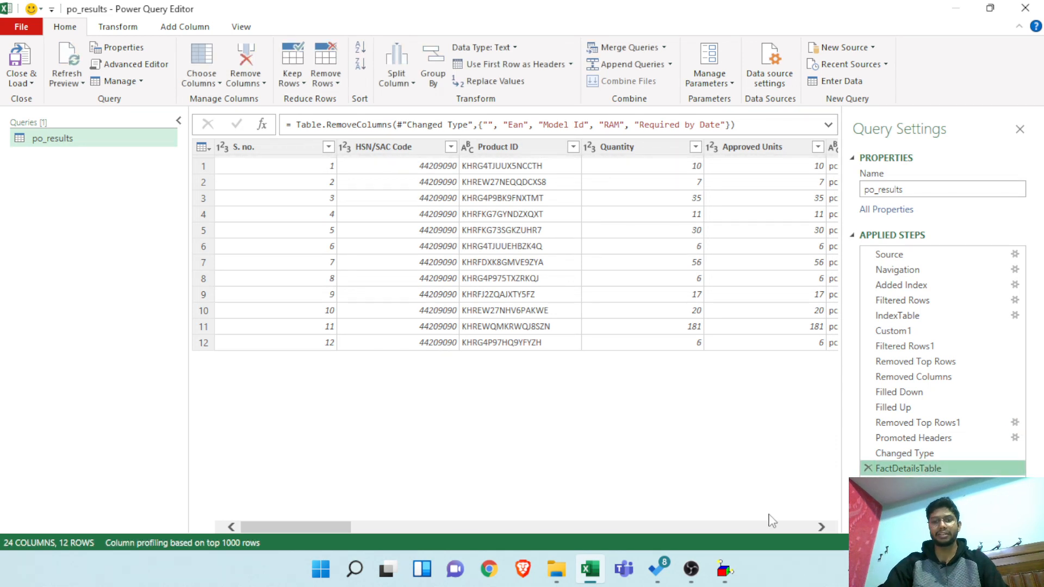
- Review the IndexTable result and the company and purchase order header cells in the Added Index step, and return to FactDetailsTable
drag(332, 526, 291, 436)
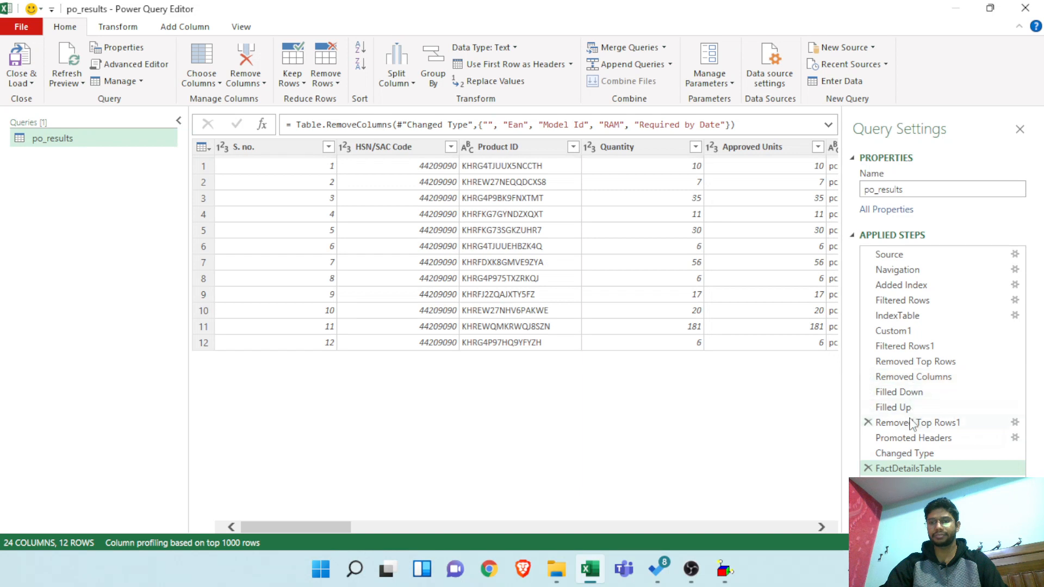
click(900, 317)
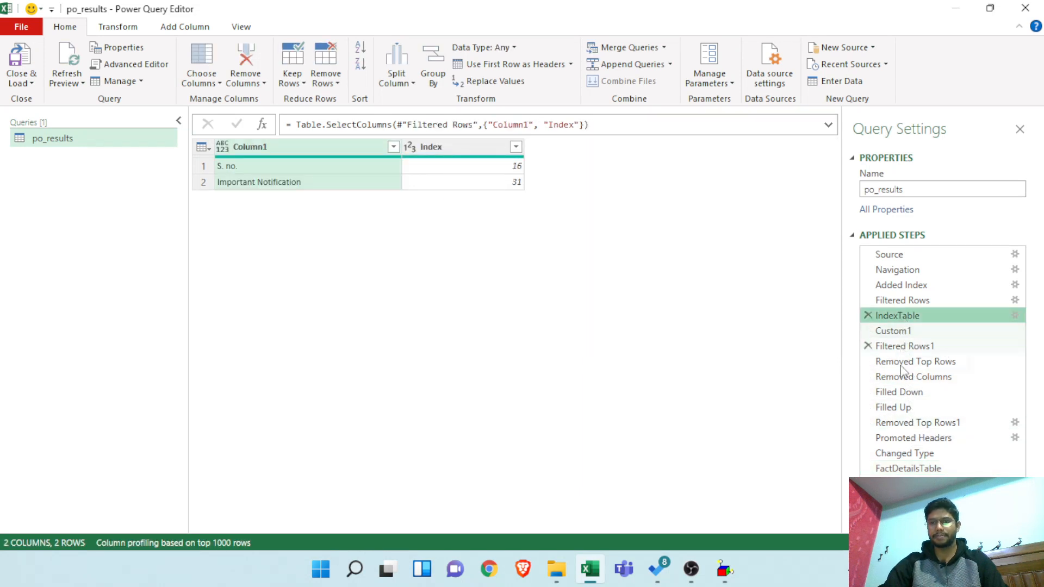
click(897, 285)
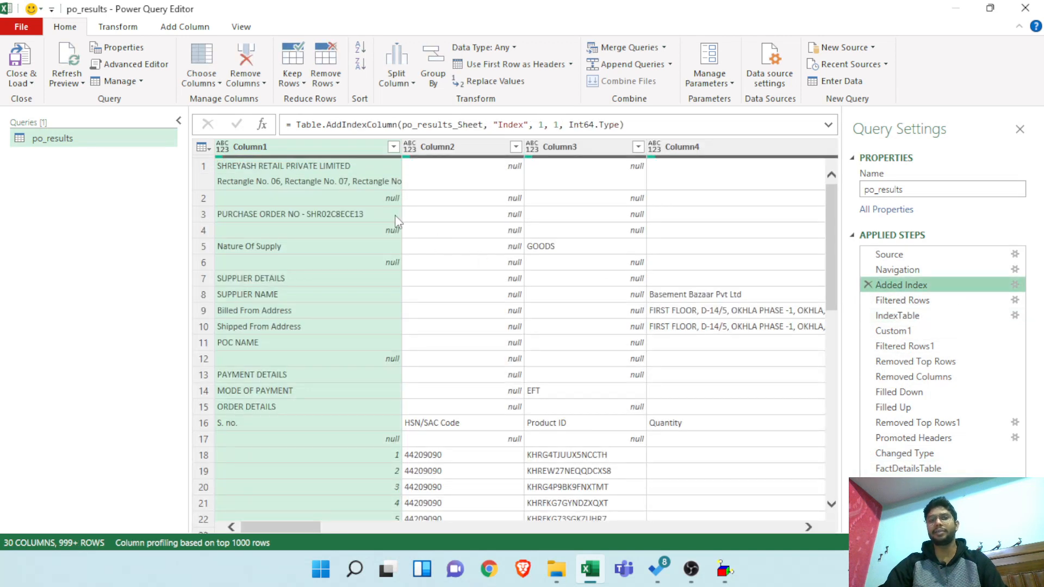
click(394, 214)
click(395, 177)
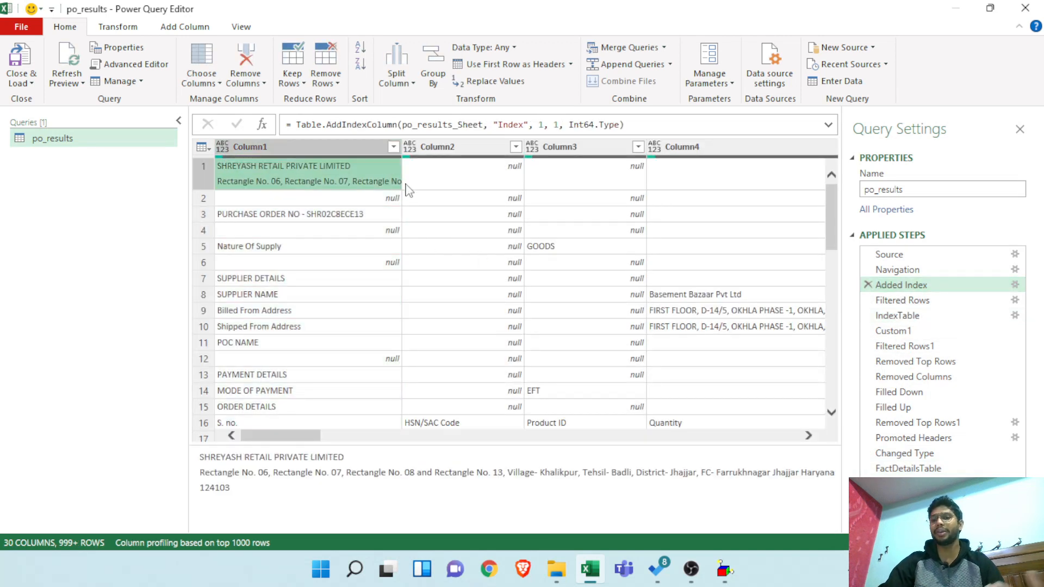
click(909, 469)
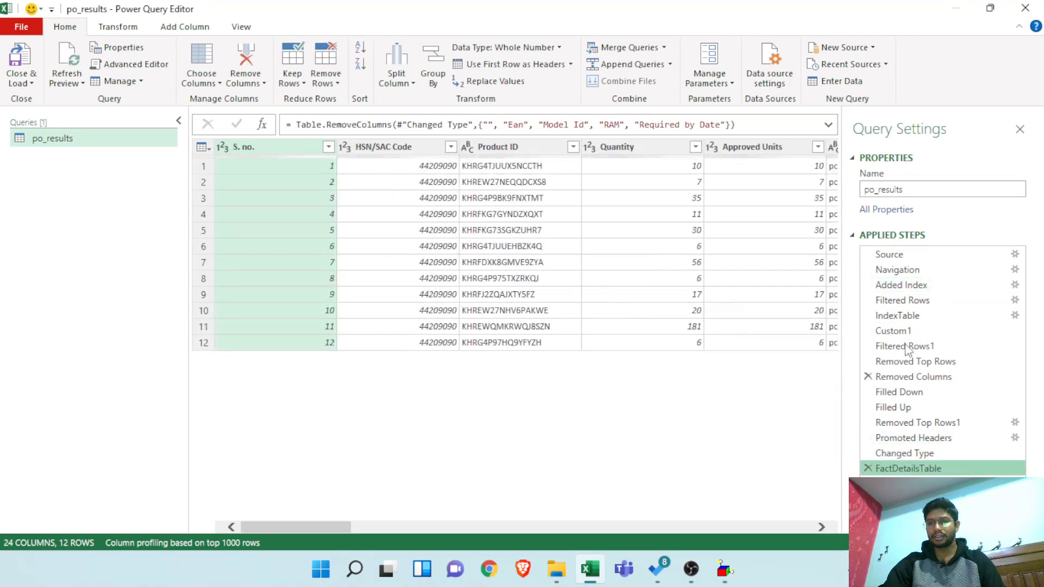
- Add a new step after FactDetailsTable whose formula refers back to the #"Added Index" step
click(902, 329)
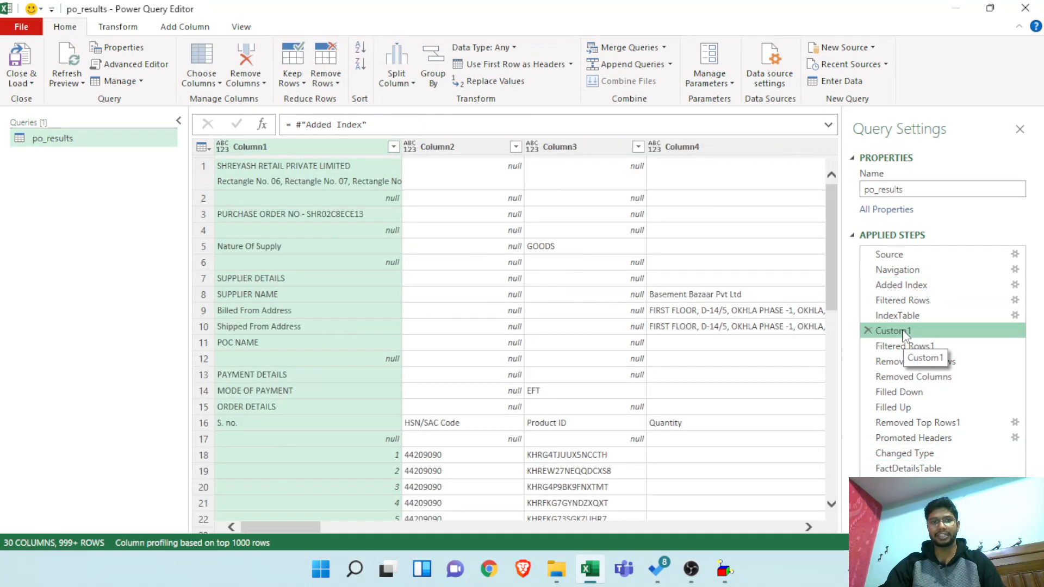
click(913, 469)
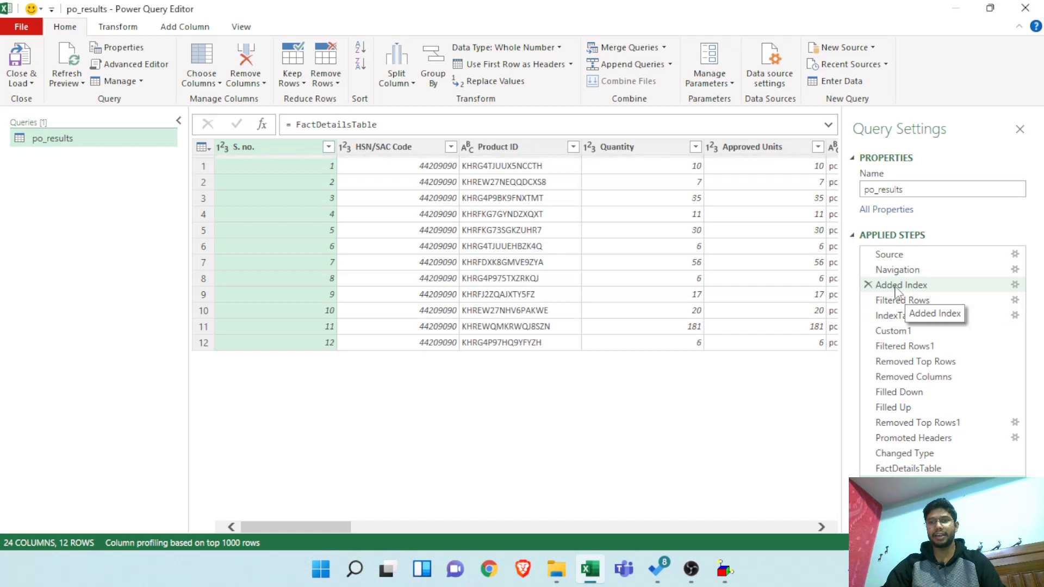
double_click(346, 124)
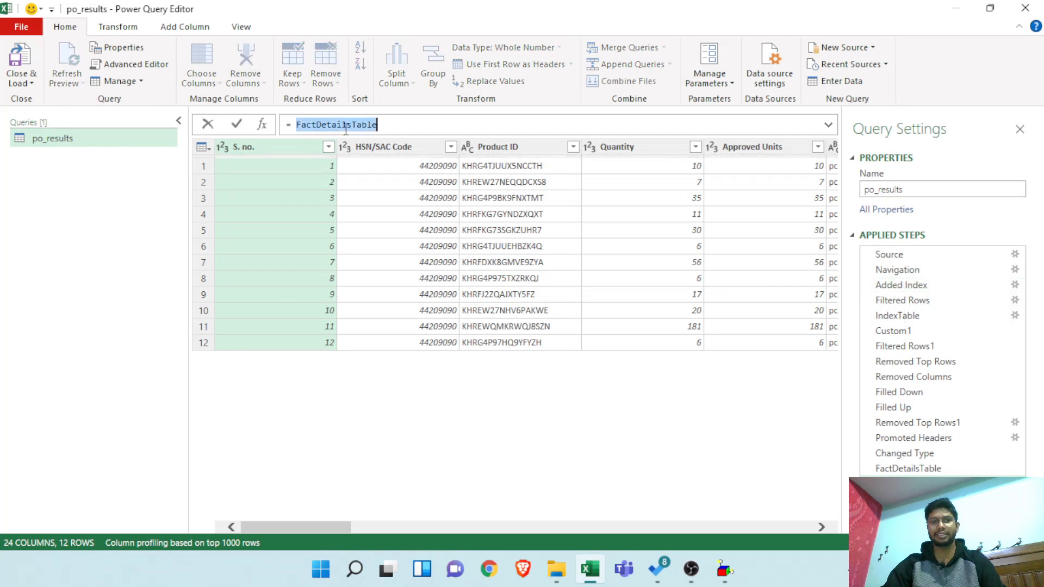
key(BackSpace)
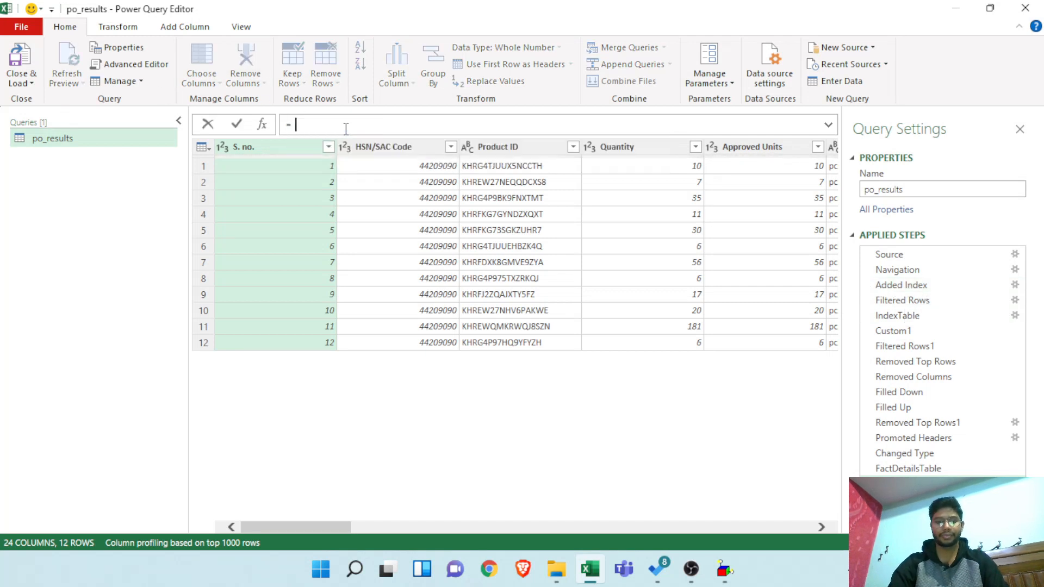
text(Ad)
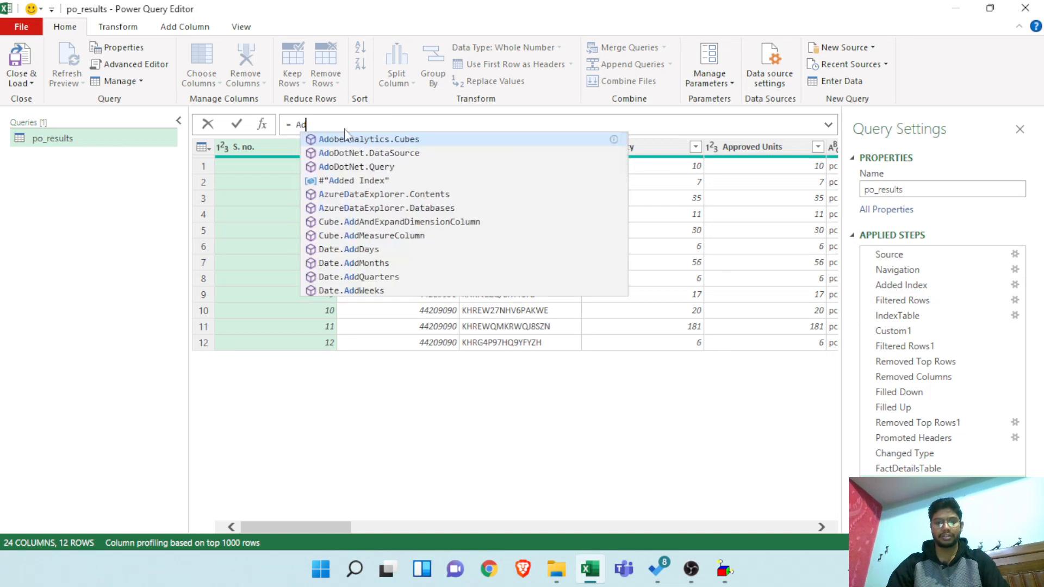
text(ded)
key(Tab)
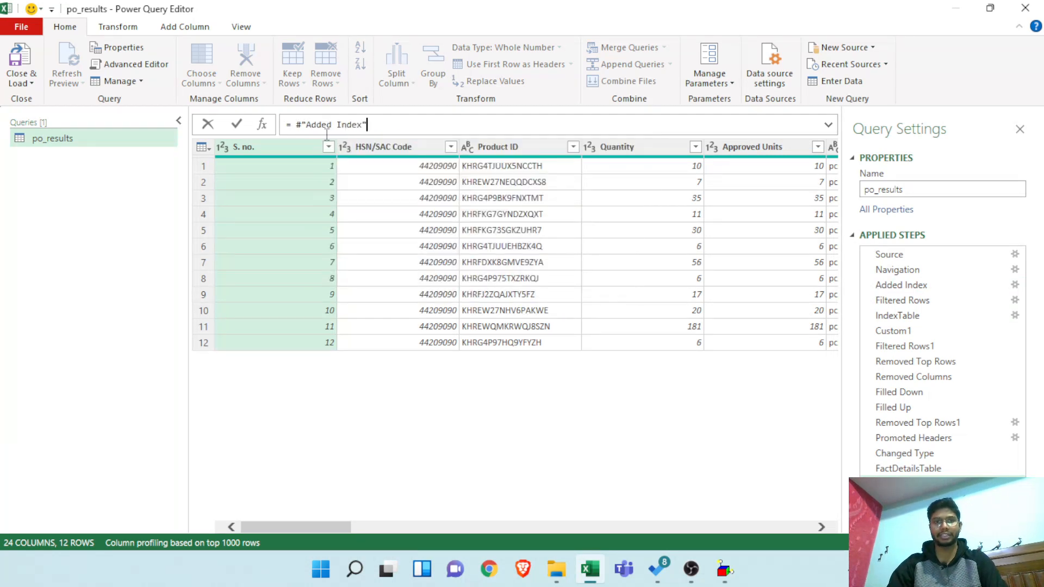
click(236, 125)
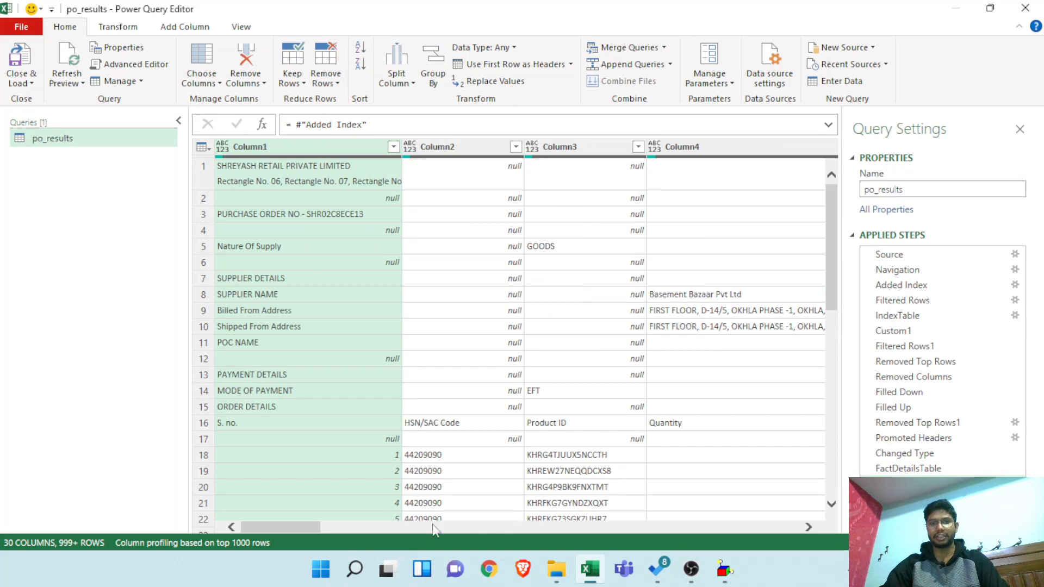
- Check the Index column for where the header section ends and keep only the top 16 rows
drag(308, 527, 244, 492)
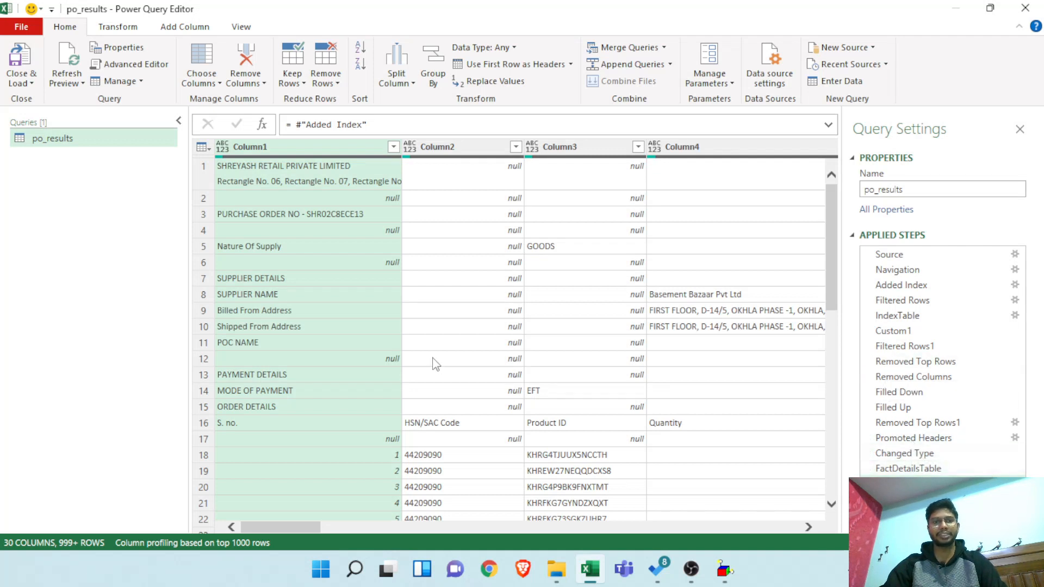
drag(310, 530, 286, 533)
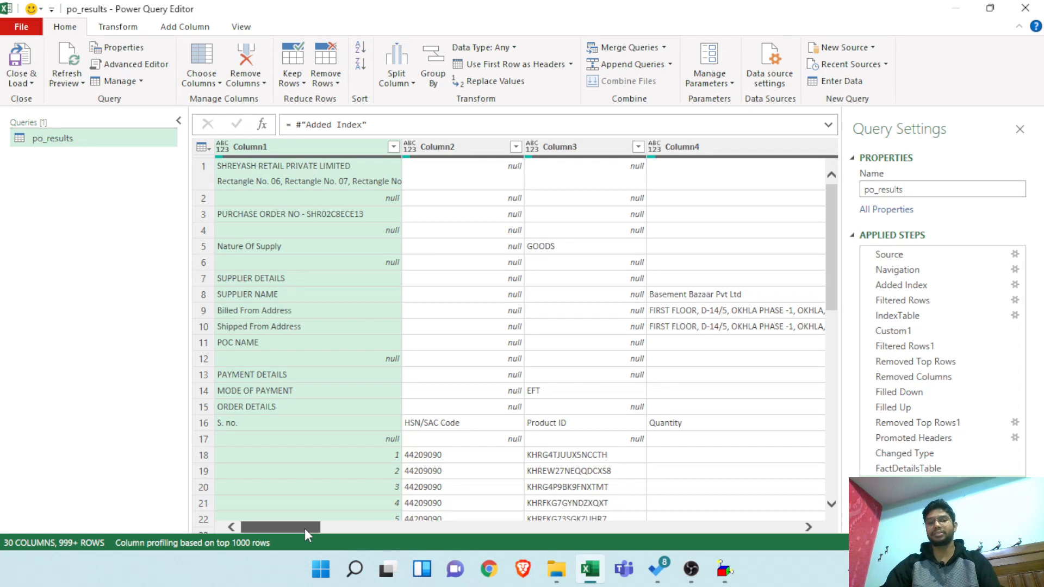
drag(307, 527, 786, 529)
click(817, 147)
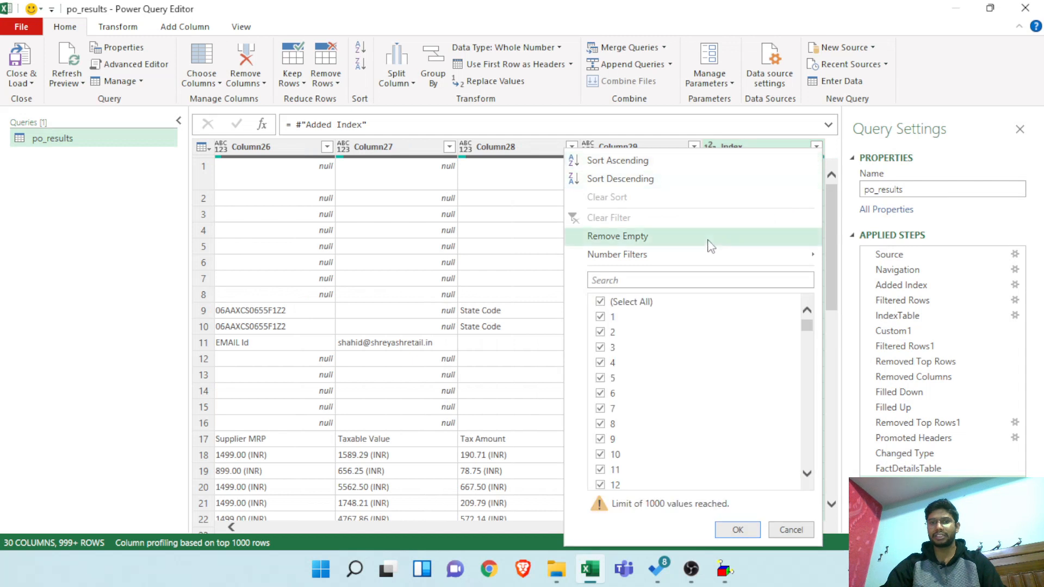
click(851, 120)
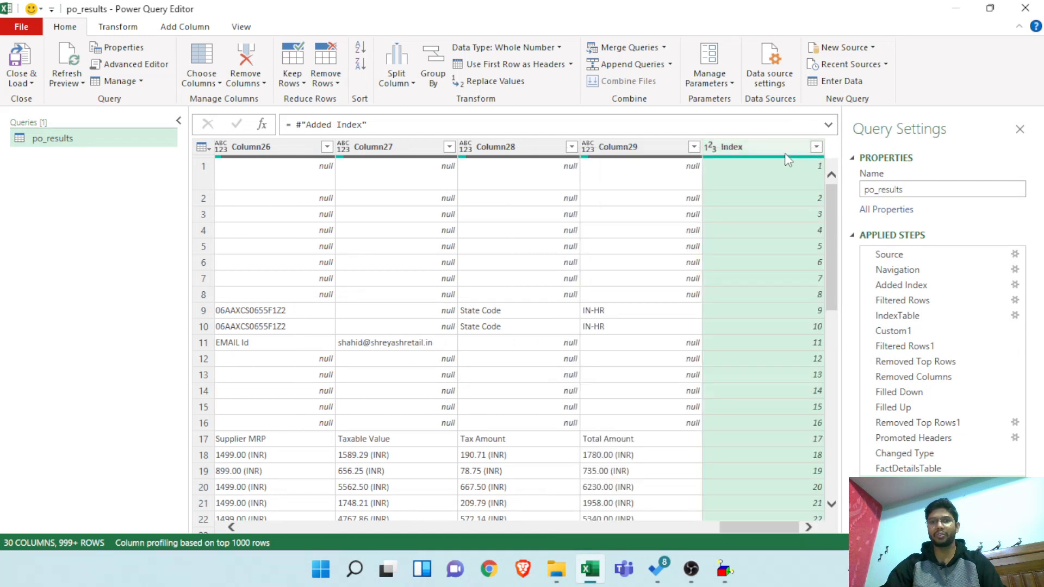
click(328, 87)
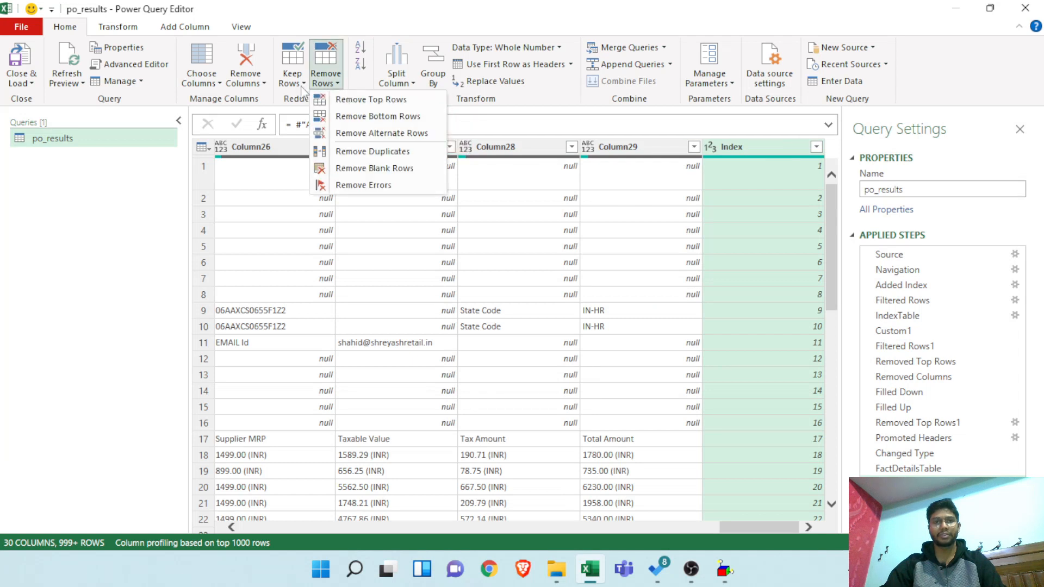
click(302, 87)
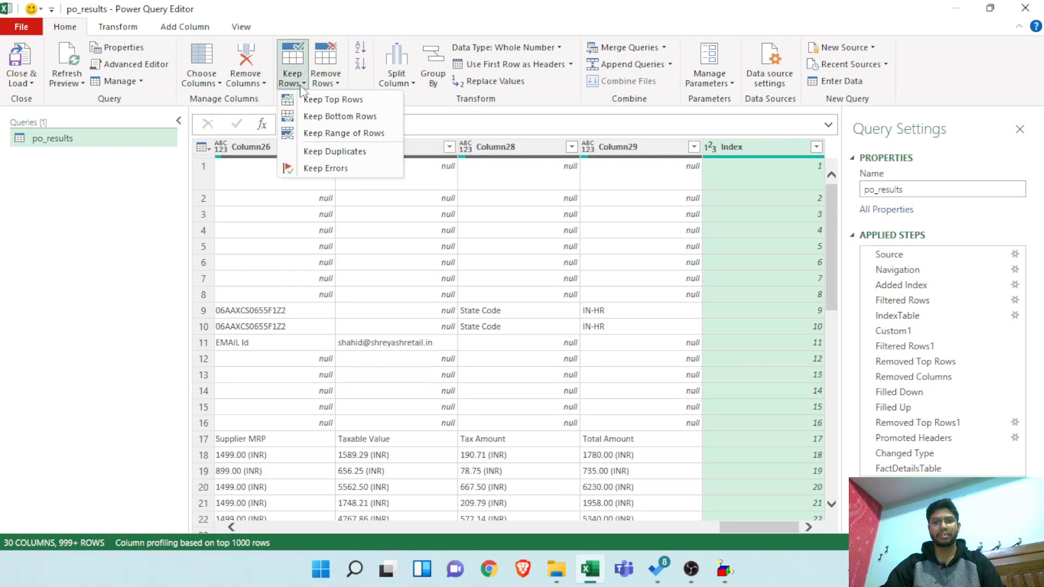
click(309, 100)
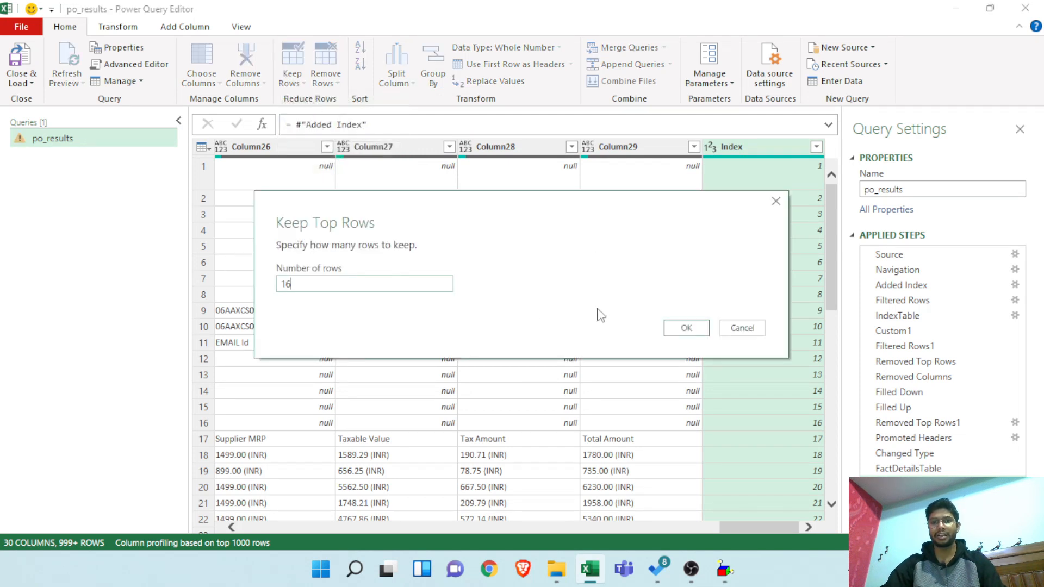
click(686, 328)
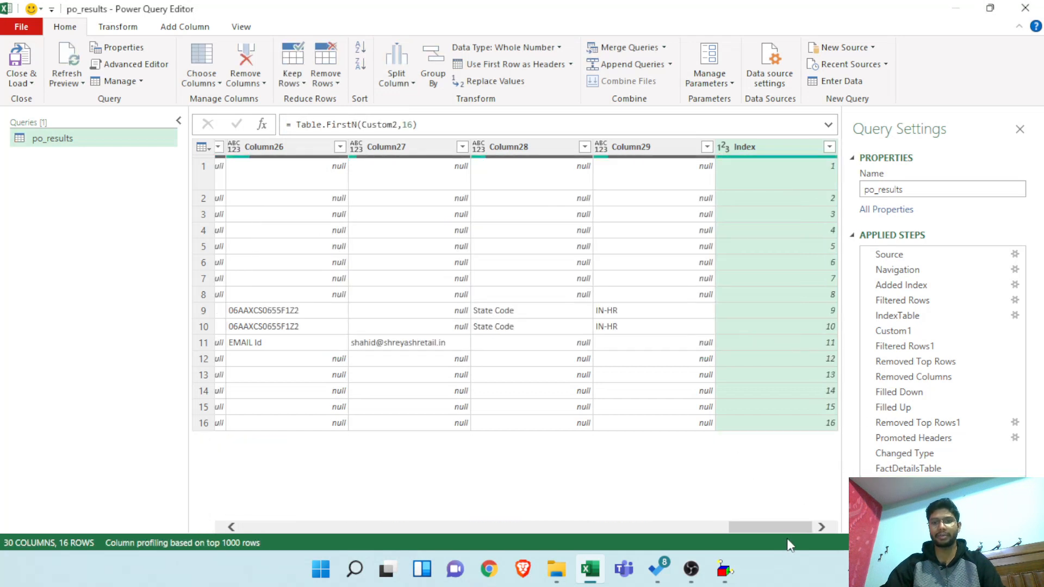
- Set the row count in the Table.FirstN formula to 15
mouse_move(782, 527)
mouse_down()
mouse_move(471, 513)
mouse_move(255, 530)
mouse_move(352, 538)
mouse_move(793, 527)
mouse_up()
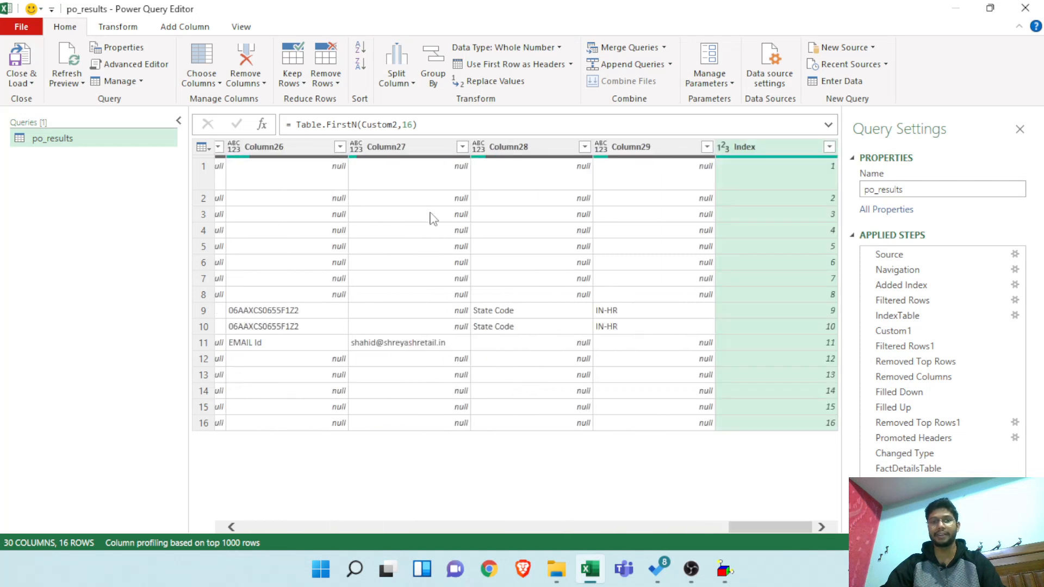
double_click(409, 131)
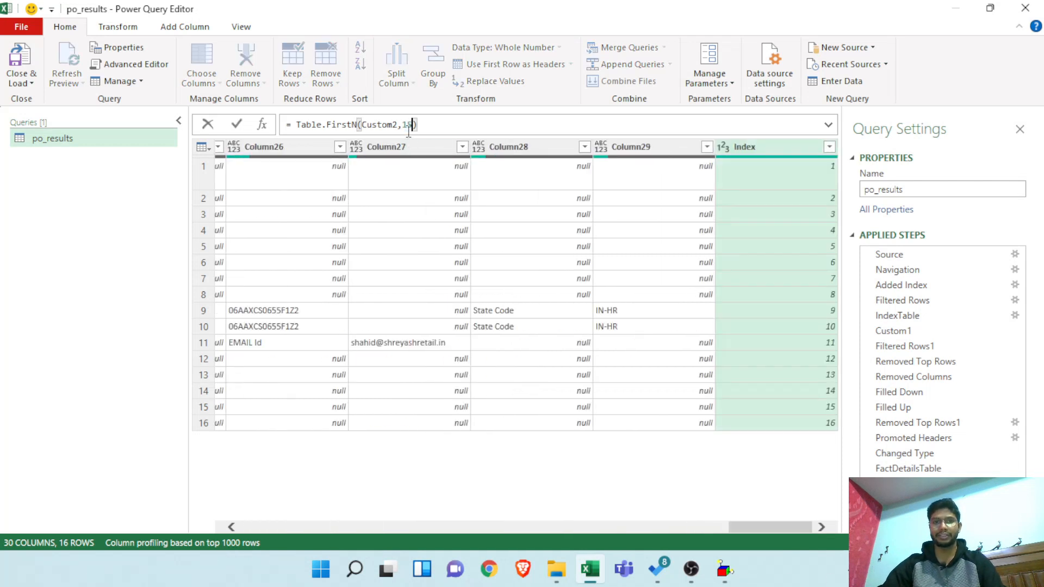
text(15)
key(Return)
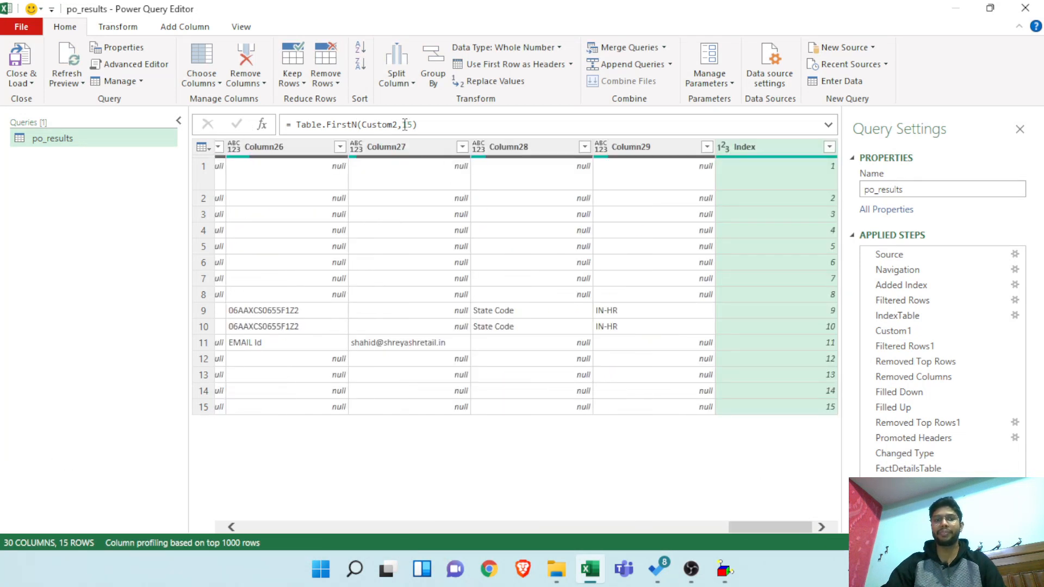
- Replace the fixed row count in the Table.FirstN formula with the dynamic expression IndexTable[Index]{0}-1
double_click(406, 124)
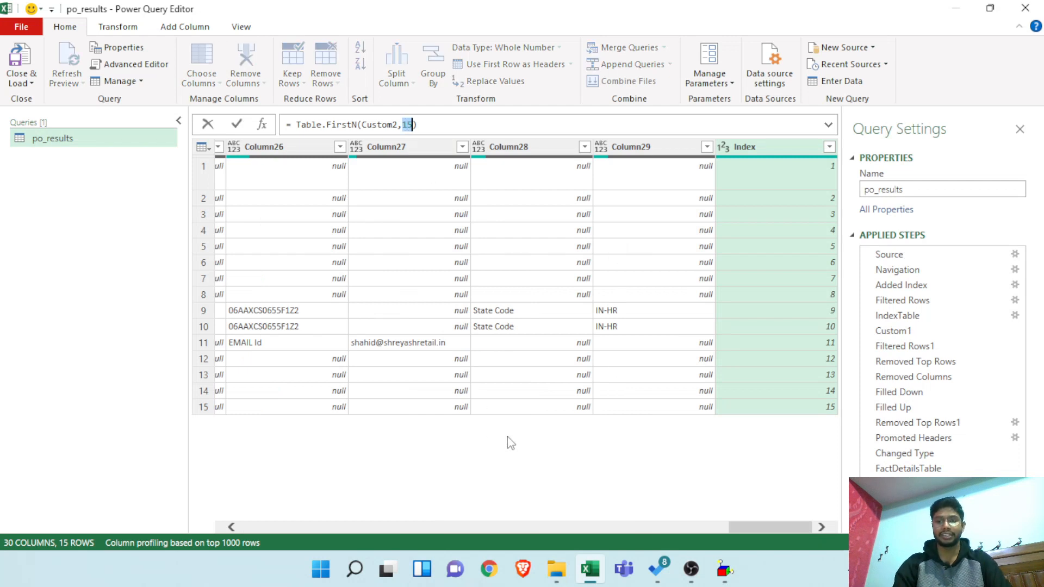
text(Index)
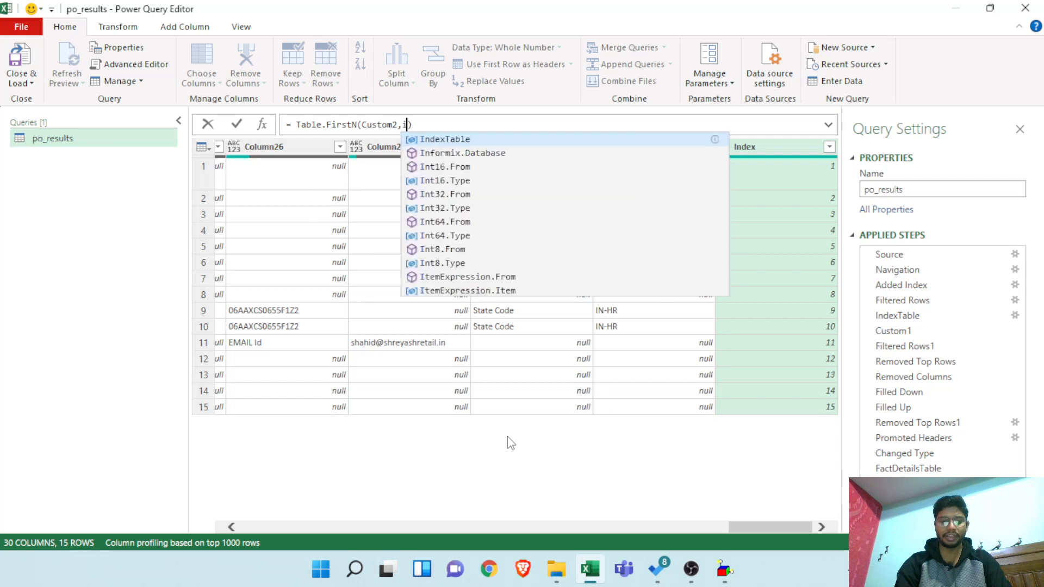
key(Tab)
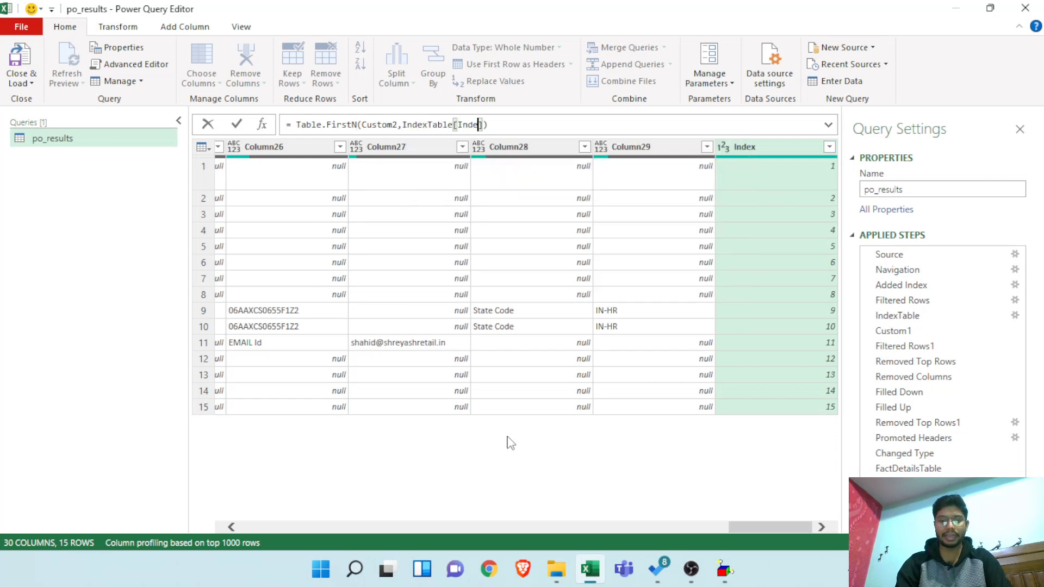
text([Index]{0)
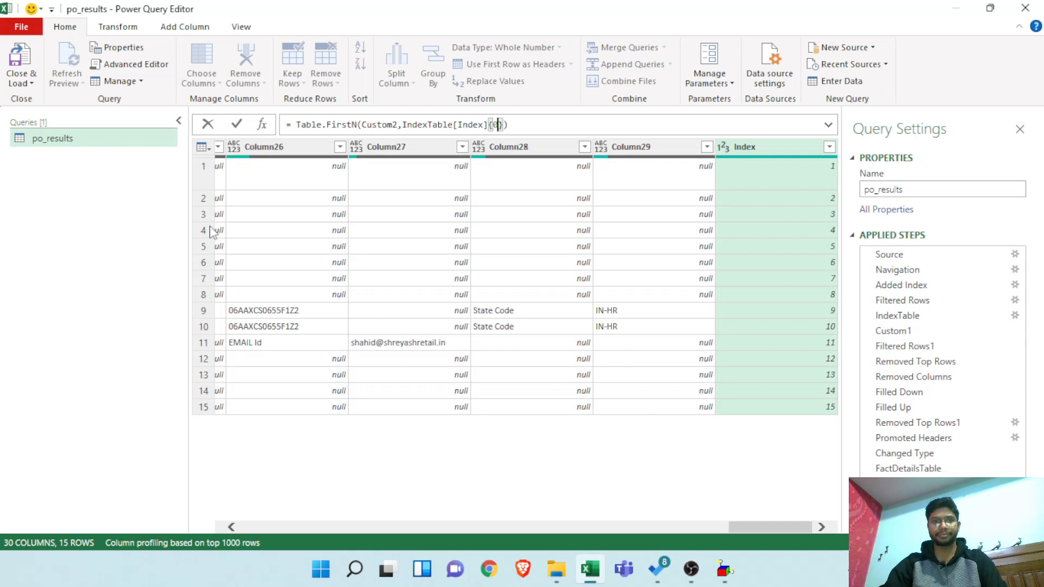
click(237, 127)
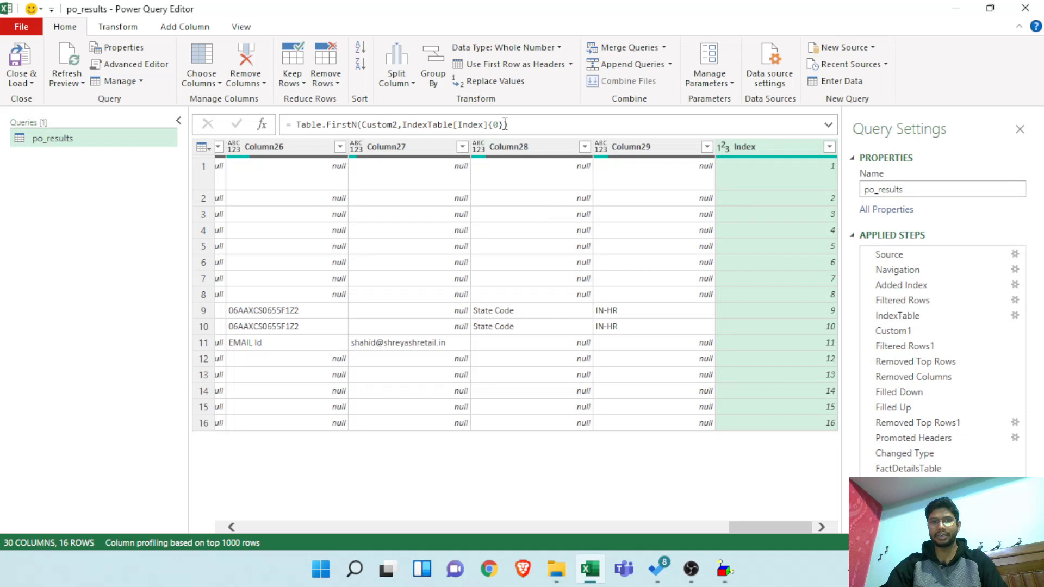
click(510, 124)
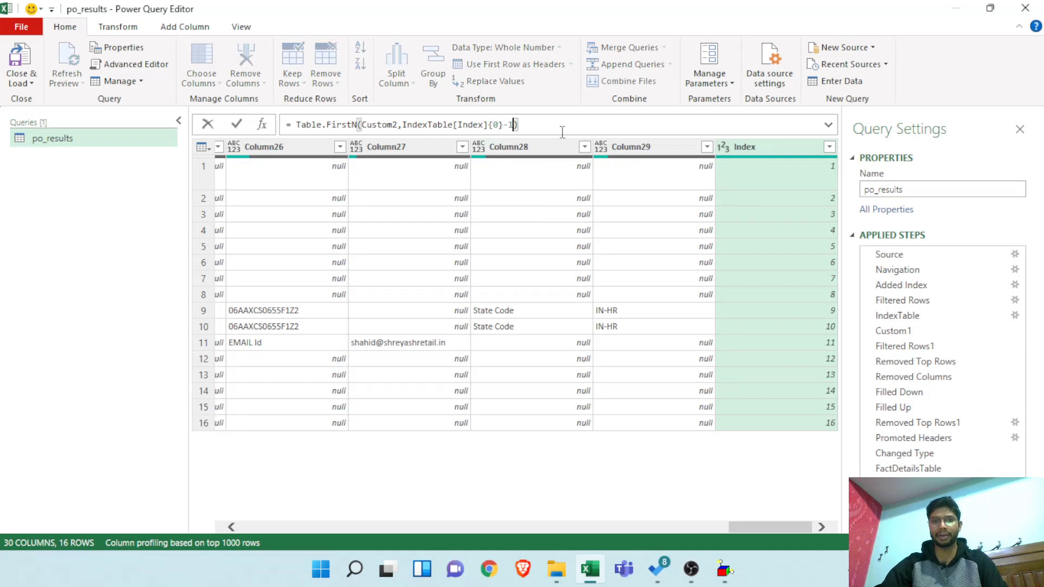
click(238, 125)
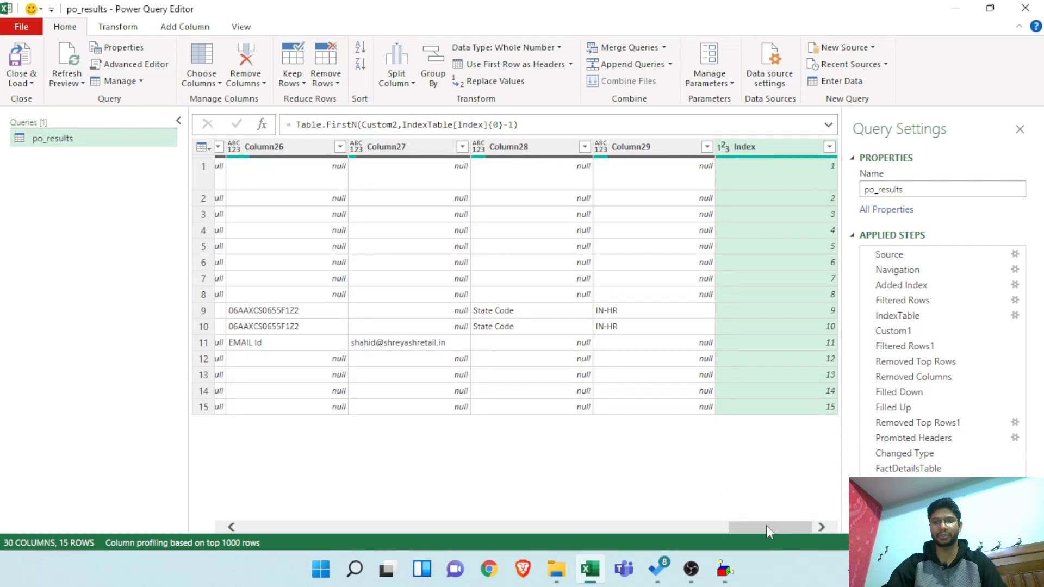
- Transpose the kept header rows so that each row becomes a column
drag(766, 525, 191, 515)
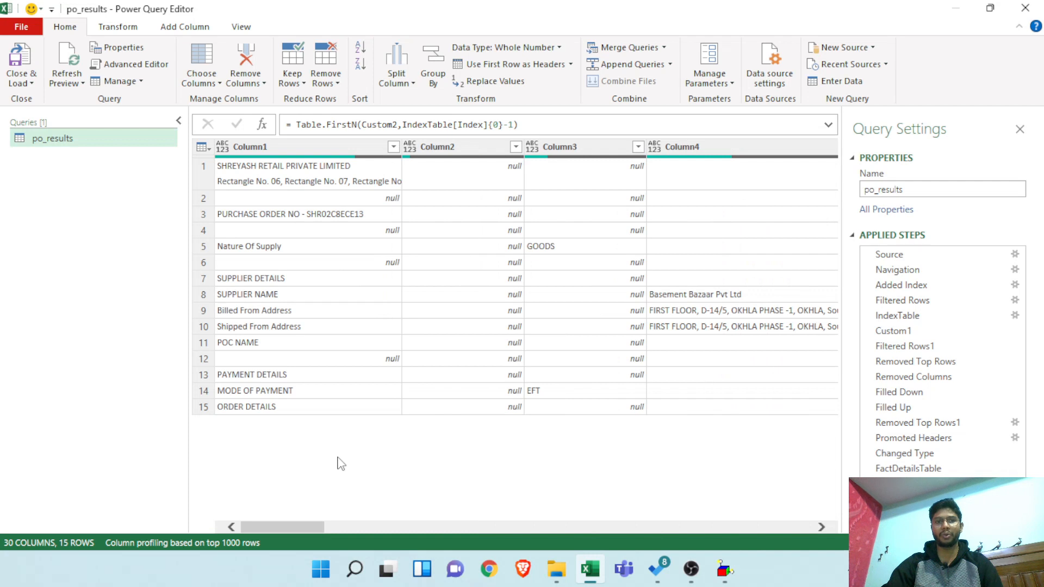
key(ctrl+a)
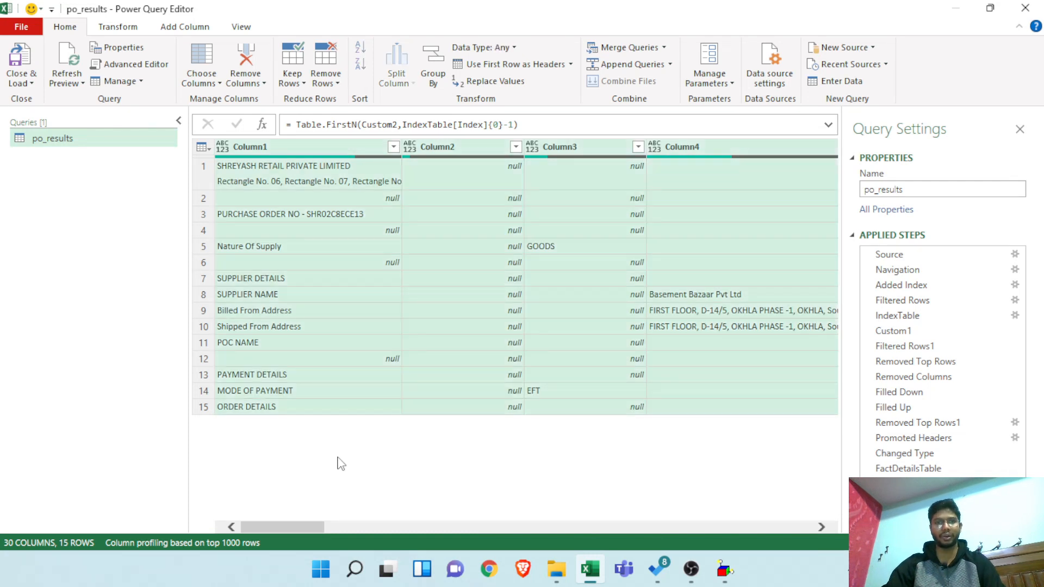
click(162, 30)
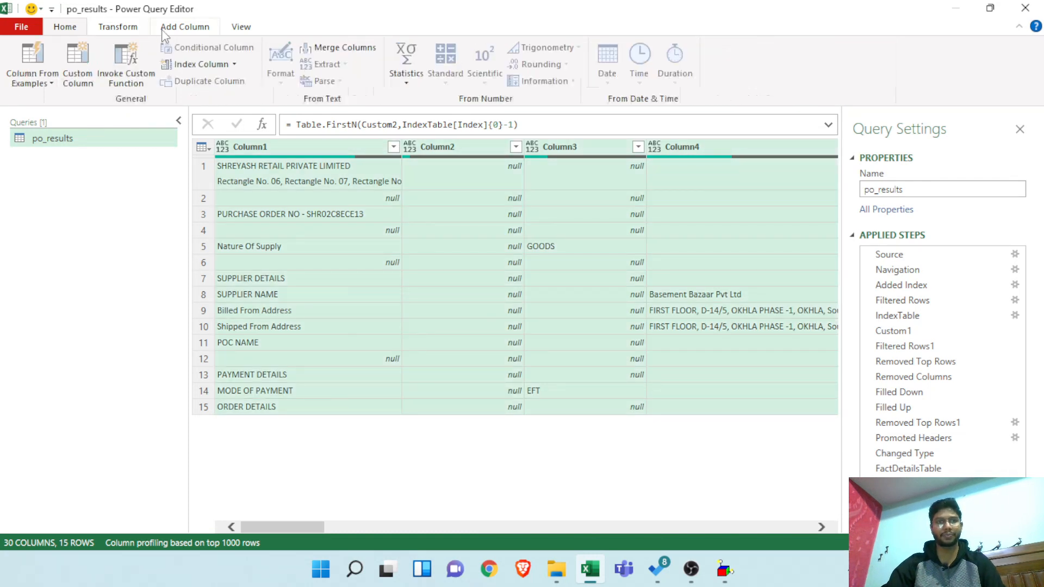
click(142, 35)
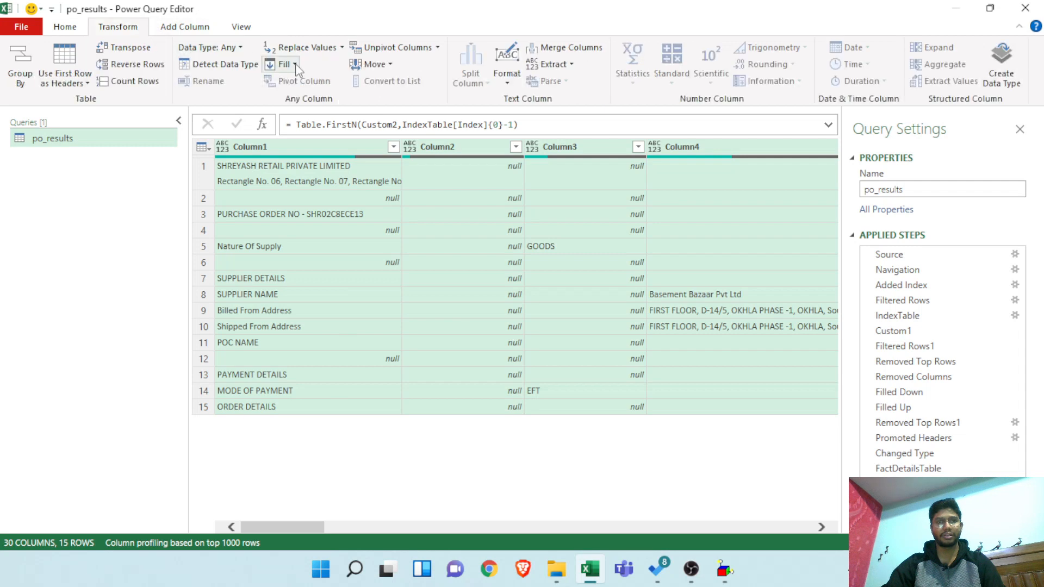
click(139, 53)
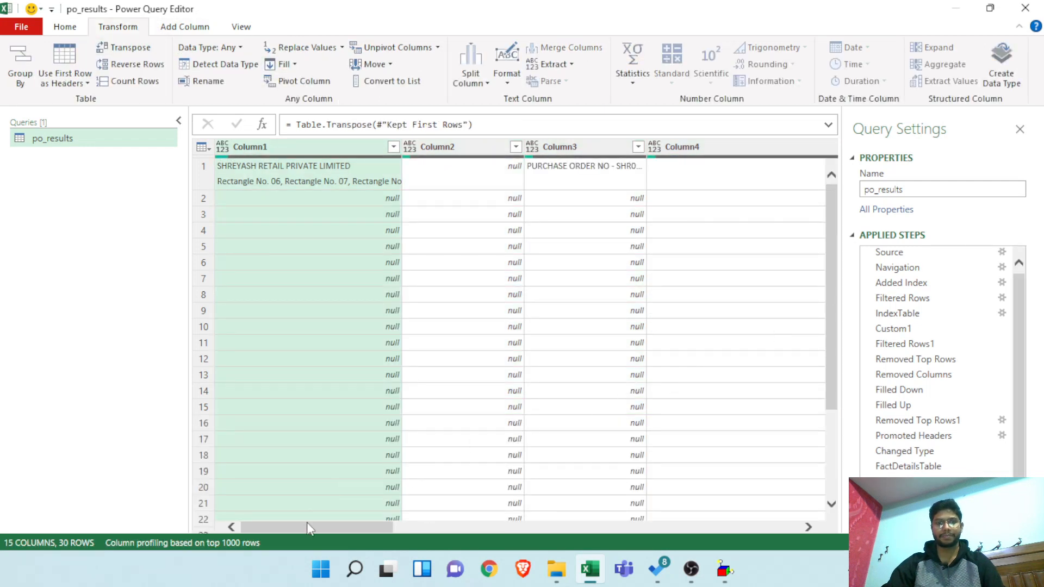
- Examine the company and purchase order columns, Column1 and Column3, in the transposed table, and return to the kept first rows
drag(307, 522, 217, 474)
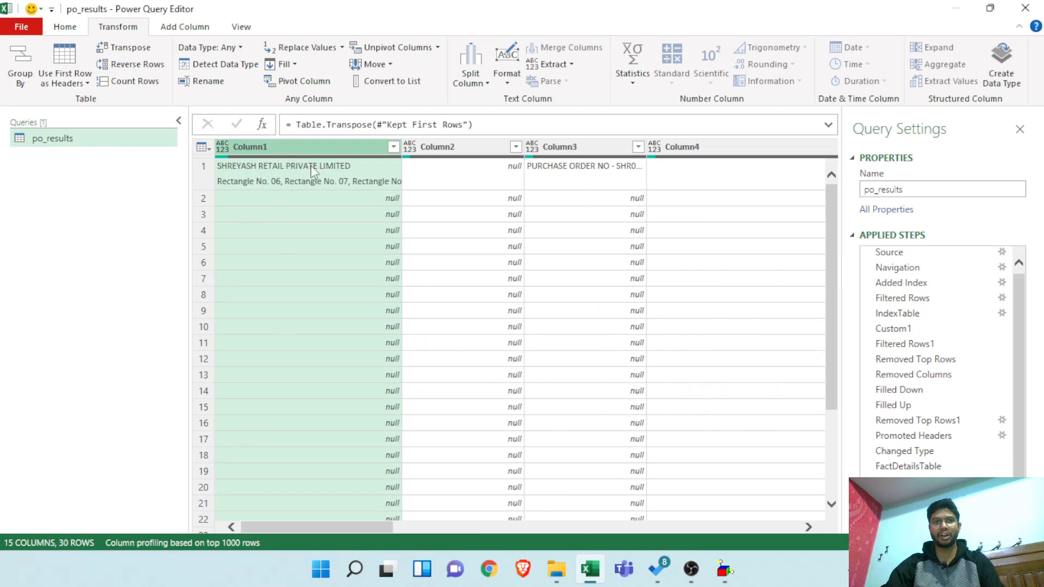
shift+click(571, 146)
click(573, 147)
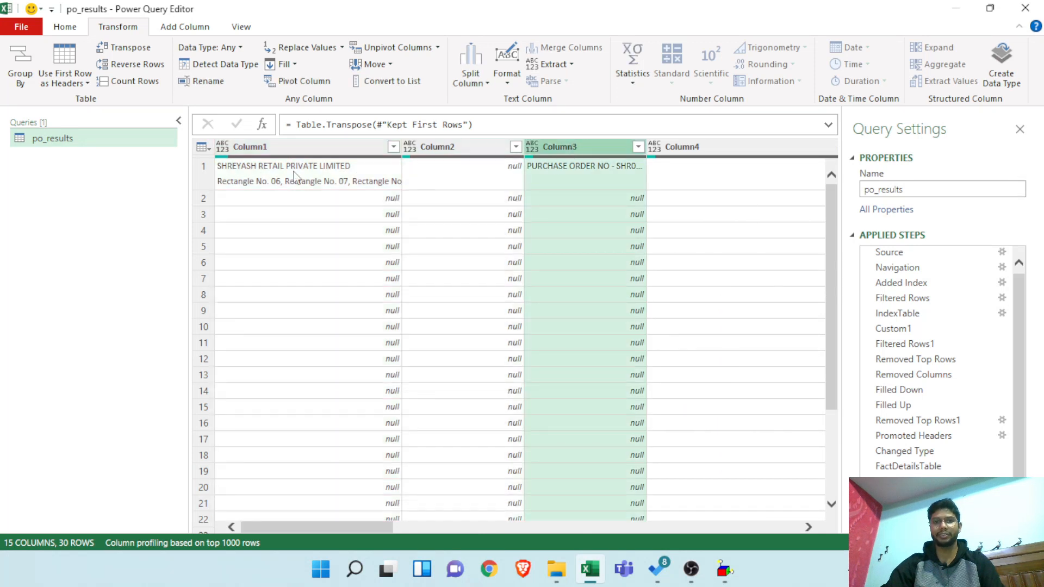
click(285, 148)
ctrl+click(587, 147)
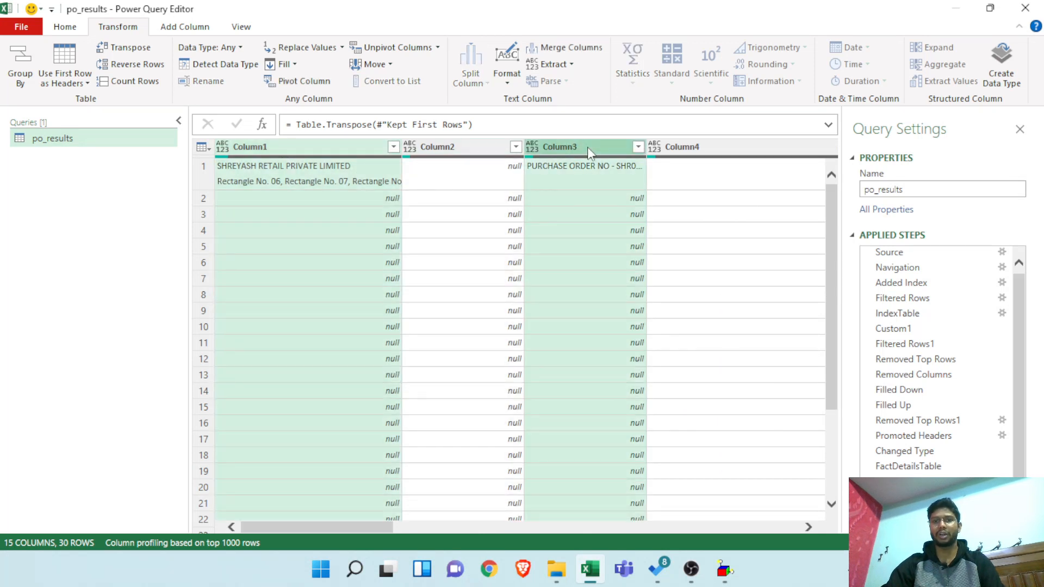
right_click(587, 147)
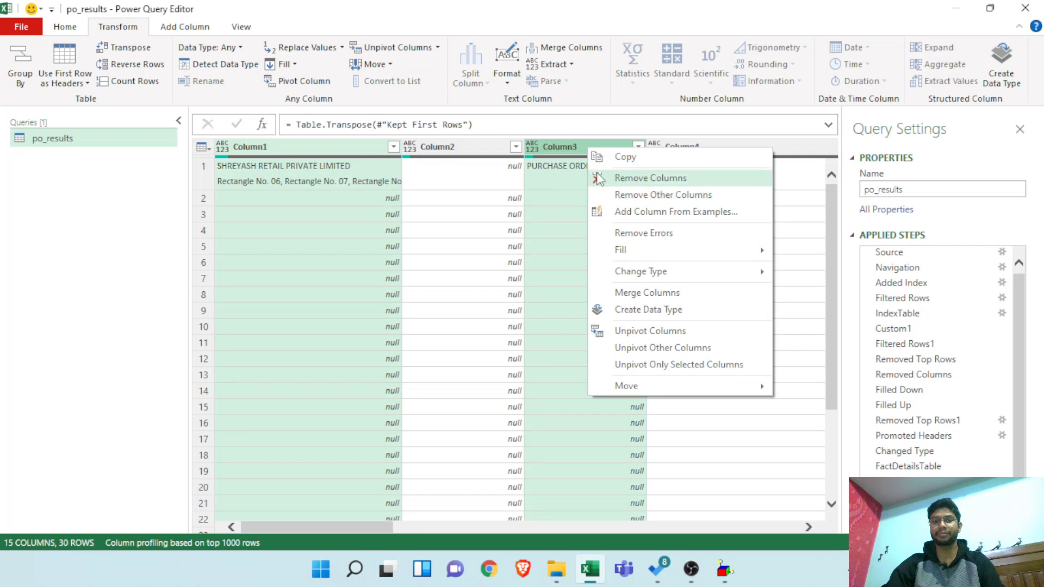
click(902, 497)
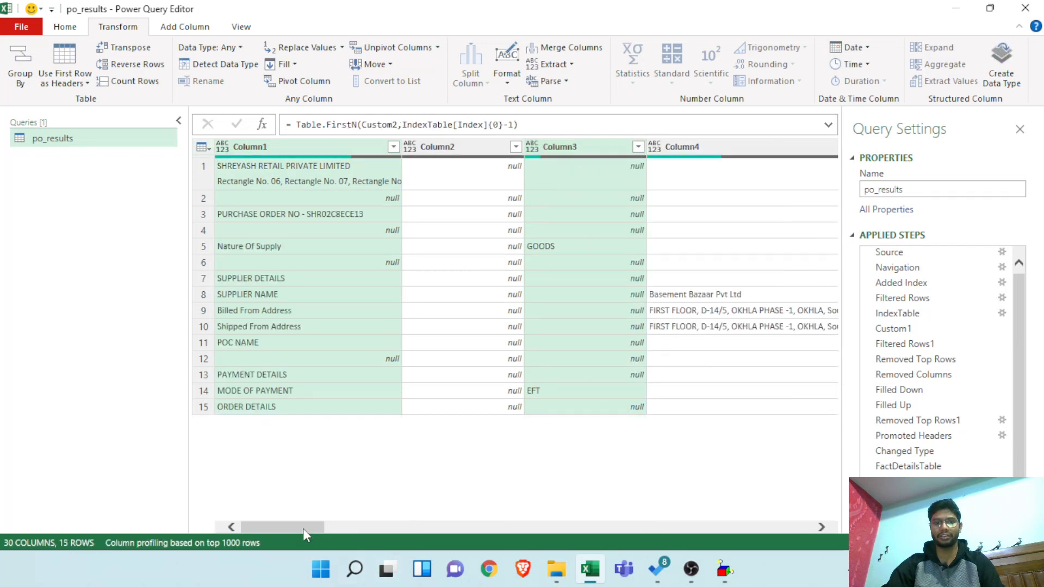
- Remove the Index column at the far end of the kept header rows
drag(304, 529, 853, 534)
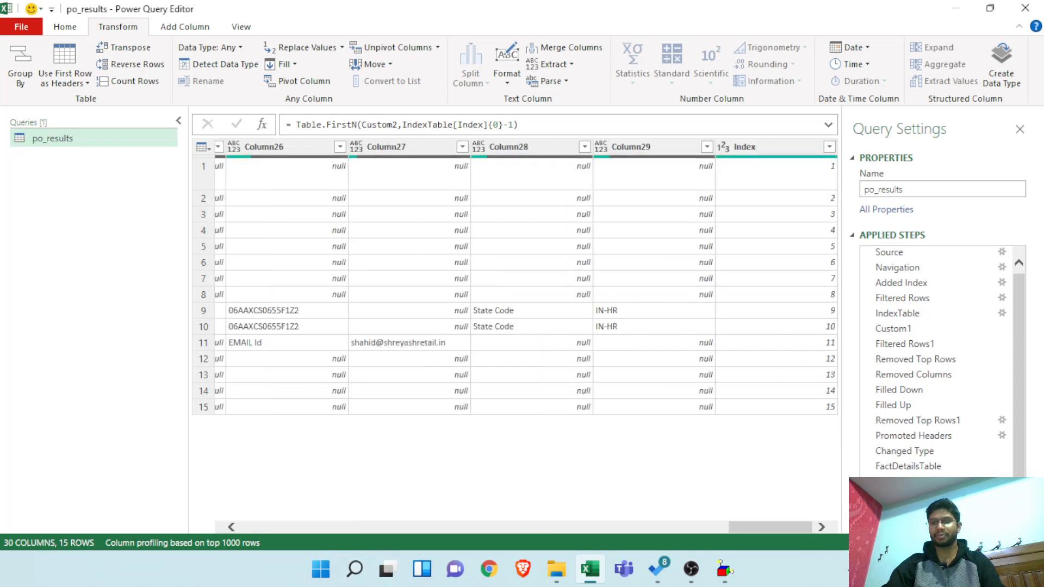
scroll(1016, 380, down, 1)
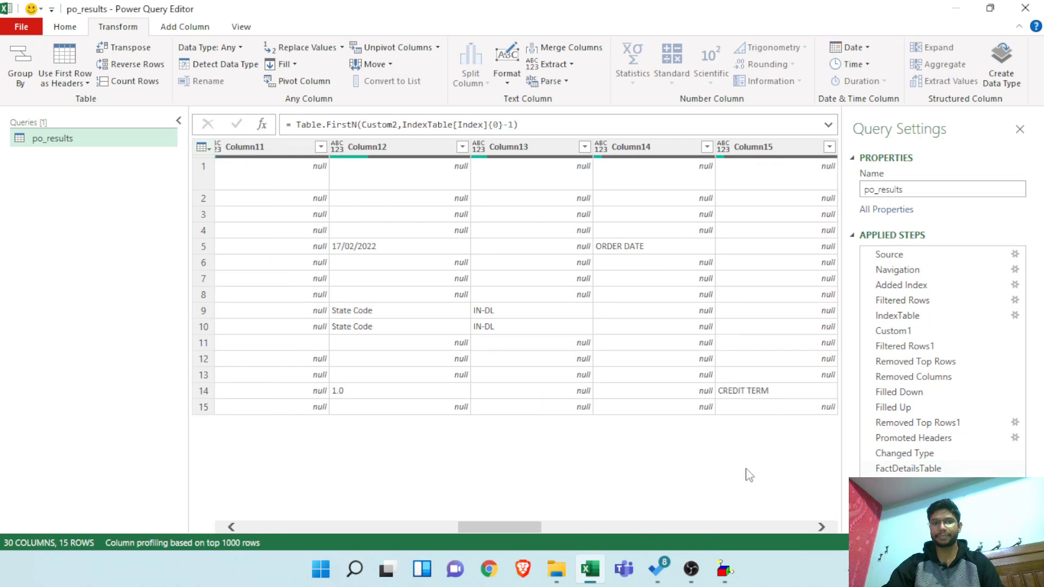
drag(527, 524, 796, 526)
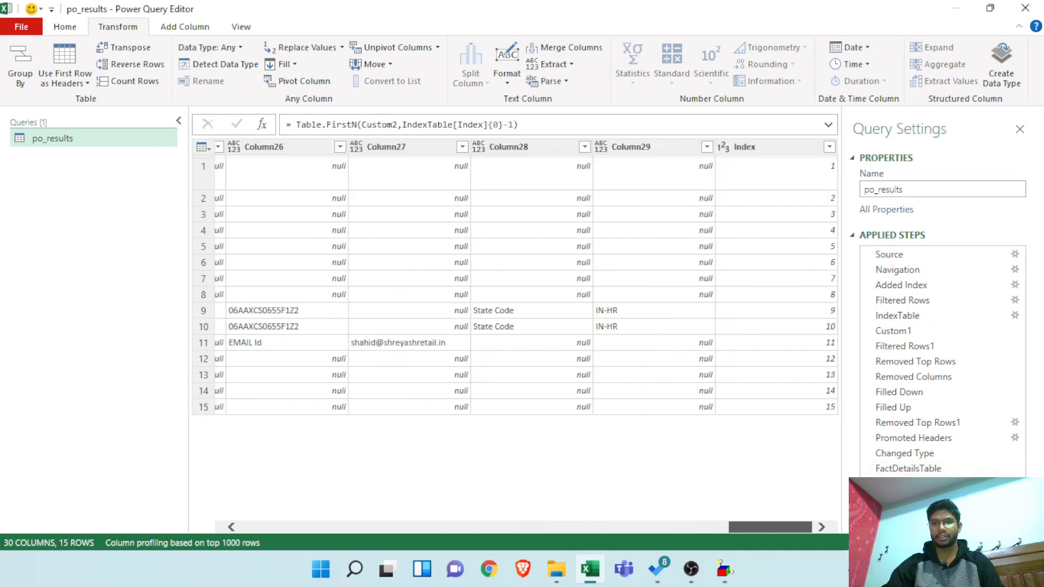
right_click(788, 152)
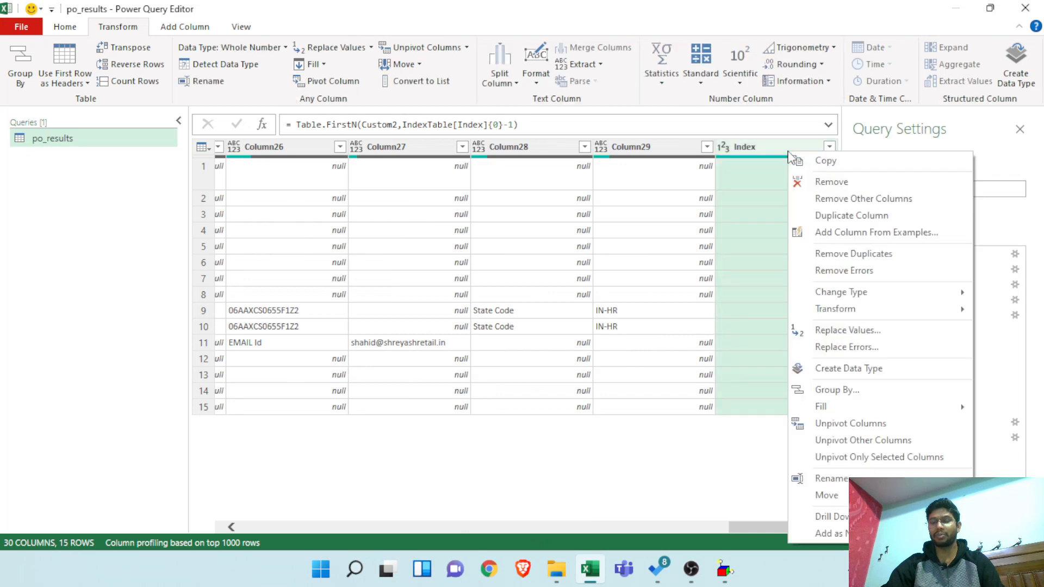
click(805, 182)
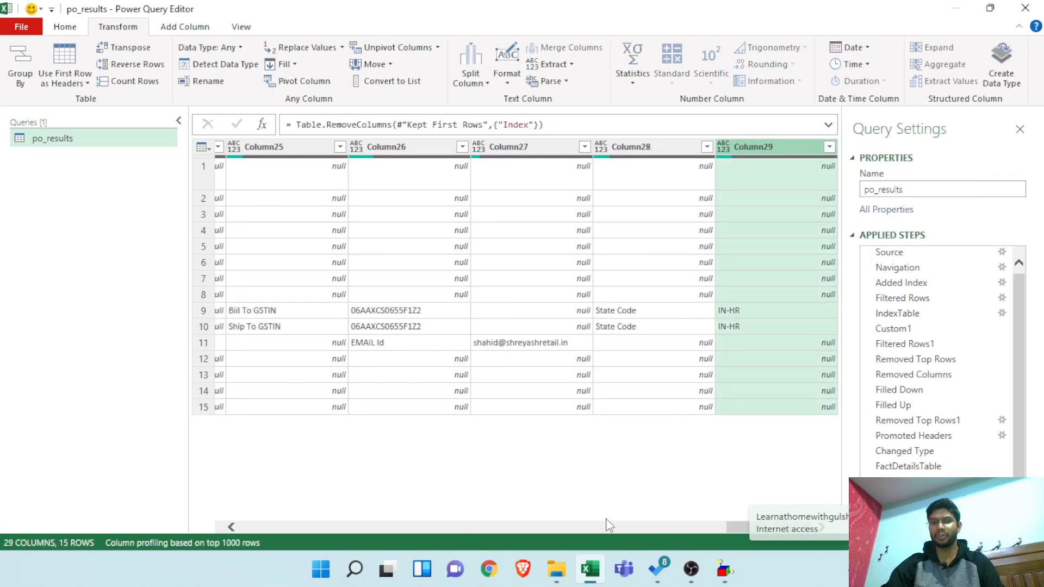
- Transpose the header table without the Index column so that its rows become columns
drag(784, 529, 208, 535)
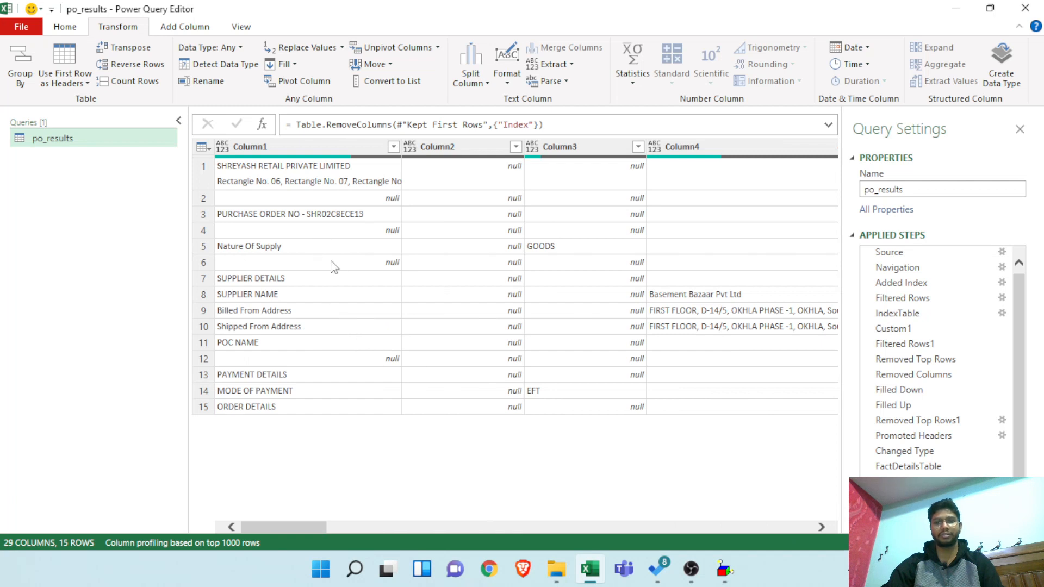
key(ctrl+a)
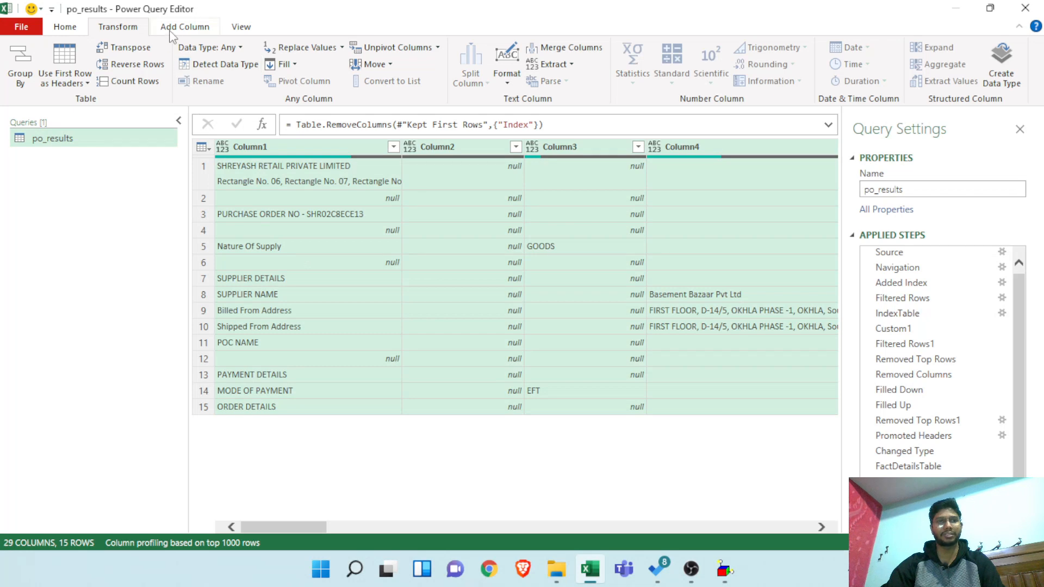
click(125, 48)
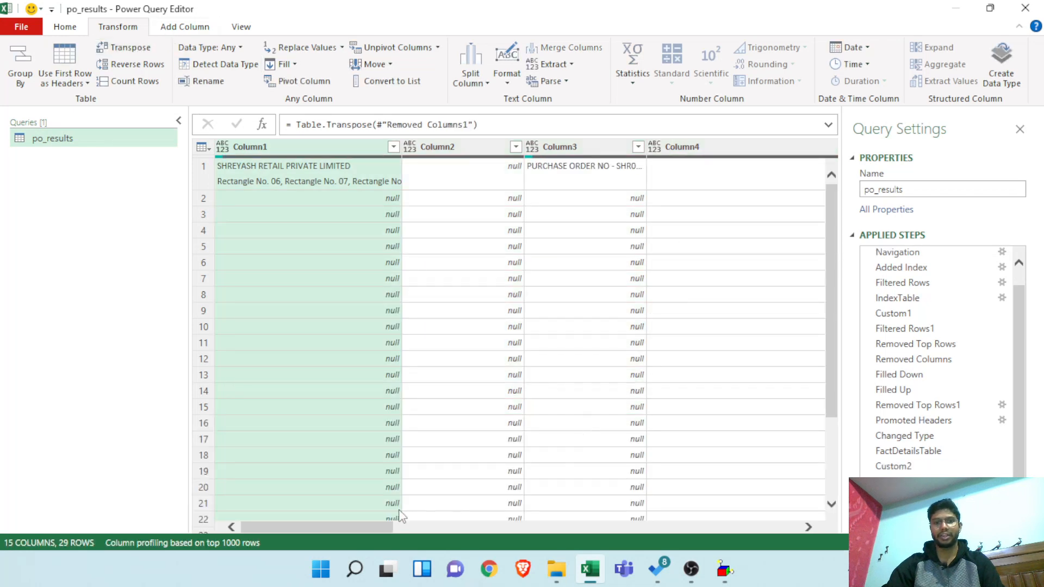
- Keep only Column1 and Column3 of the transposed table and remove all other columns
drag(379, 526, 222, 330)
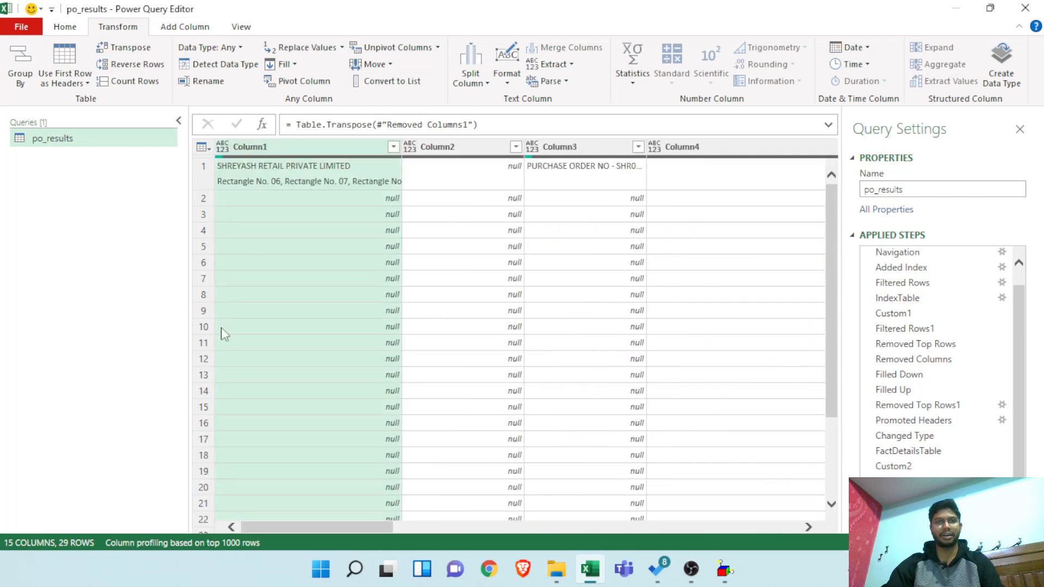
ctrl+click(573, 148)
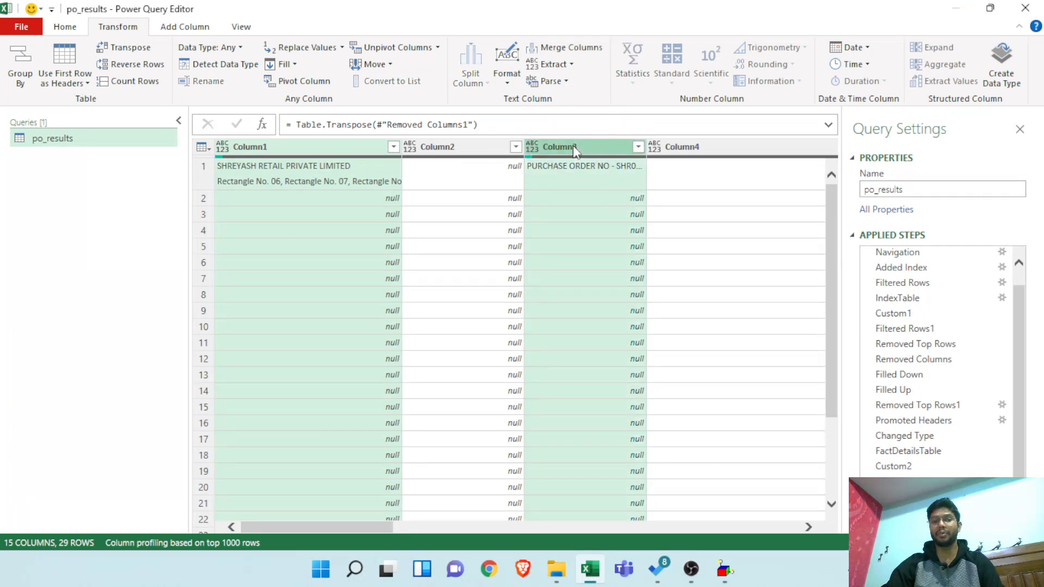
right_click(572, 145)
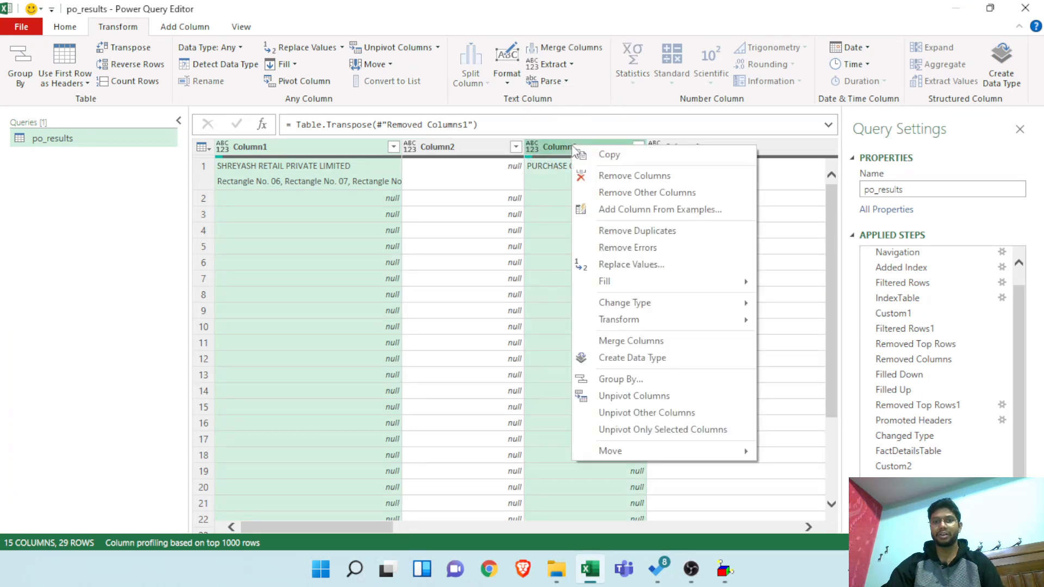
click(613, 193)
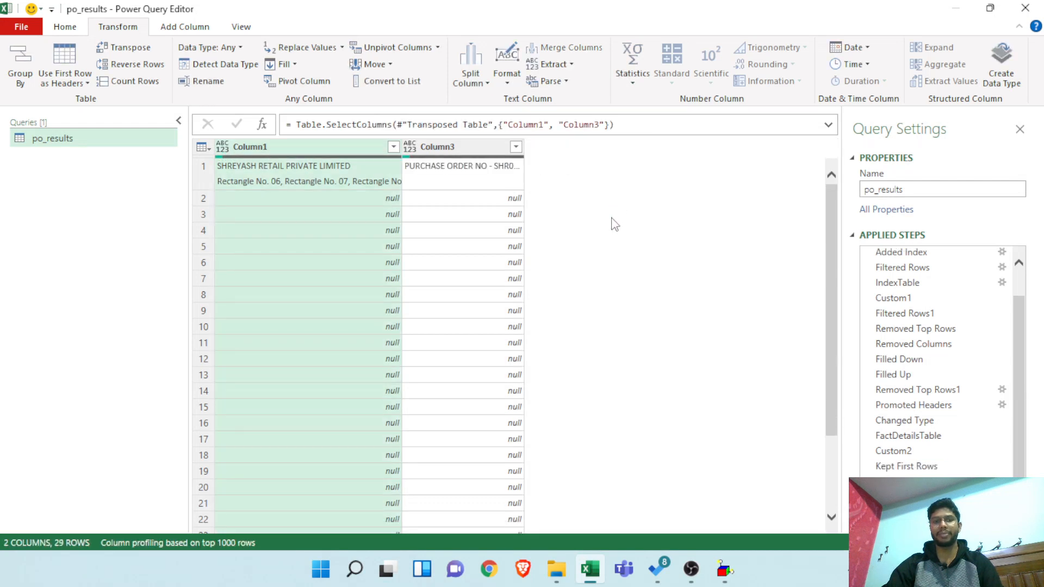
- Remove the blank rows from the table holding Column1 and Column3
ctrl+click(471, 147)
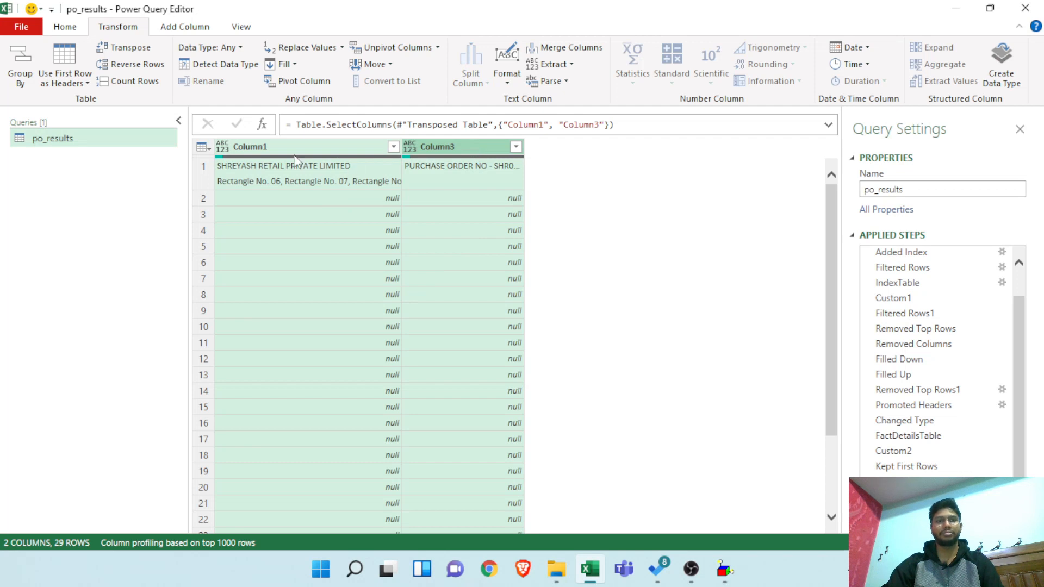
click(184, 27)
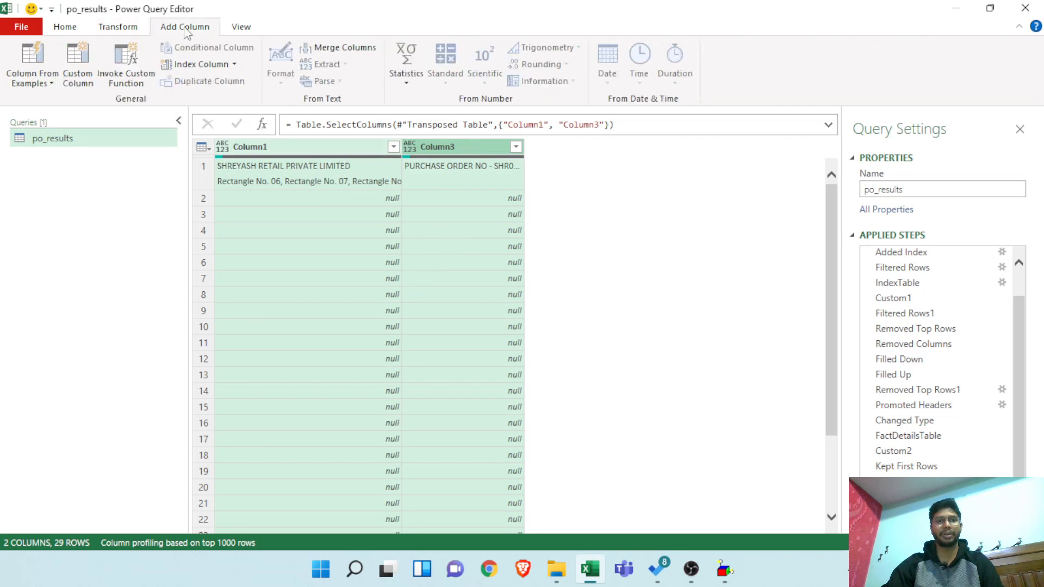
click(135, 32)
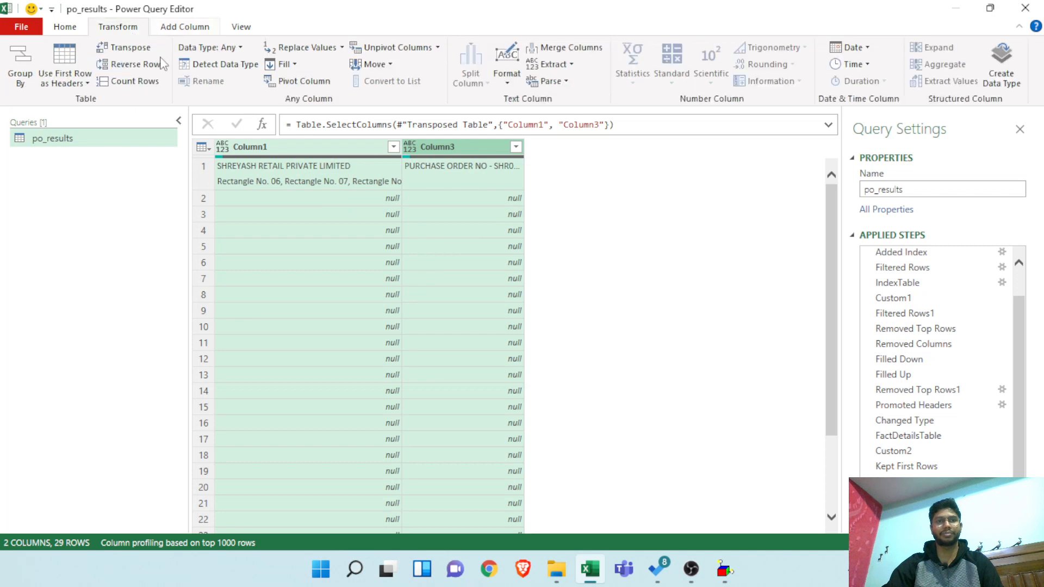
click(65, 28)
click(337, 85)
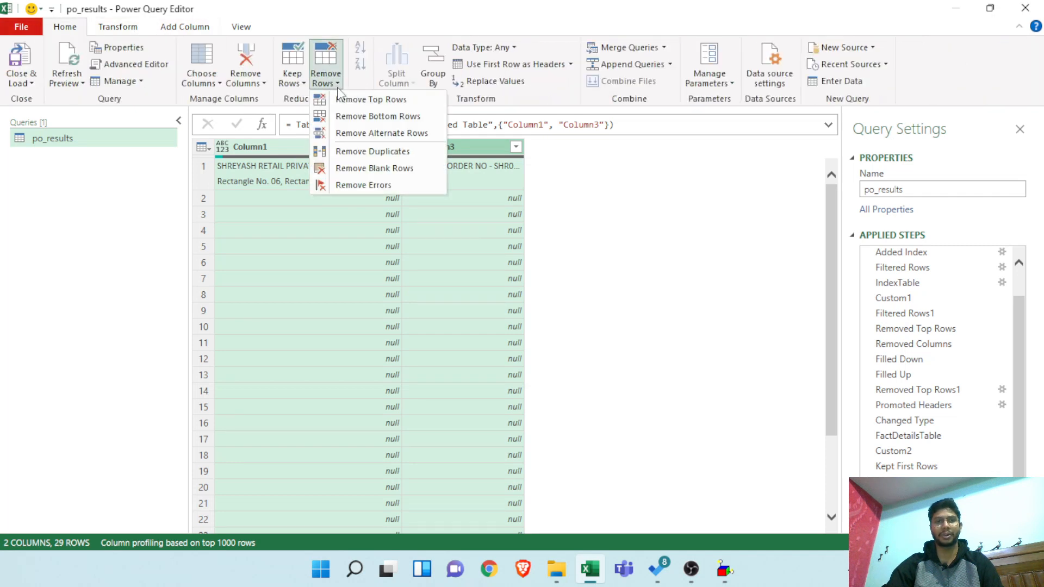
click(365, 170)
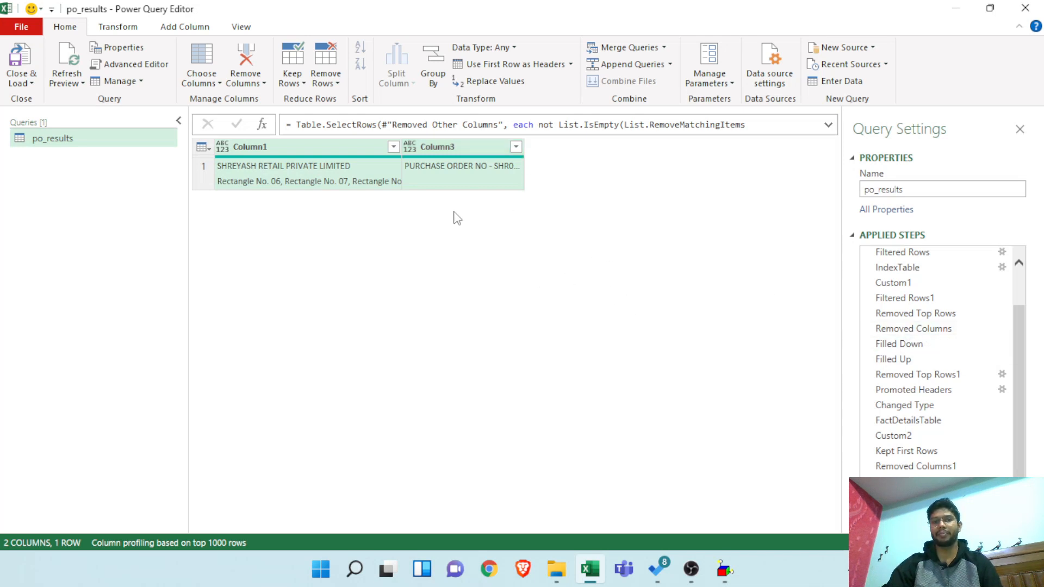
- Inspect the full purchase order cell in Column3, review the FactDetailsTable step, and return to the Removed Blank Rows step
click(456, 187)
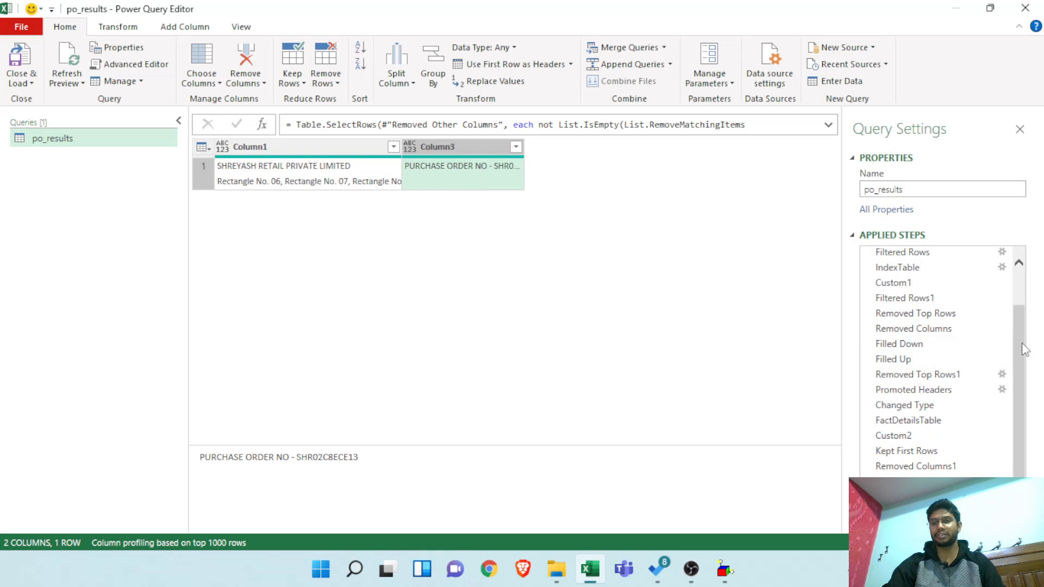
drag(1020, 346, 1024, 404)
click(905, 416)
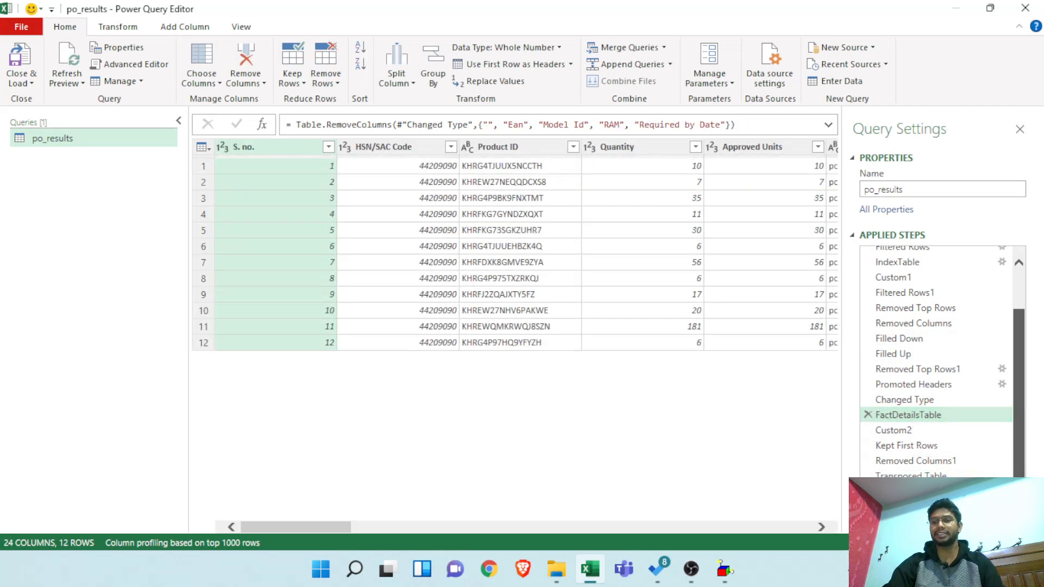
click(909, 508)
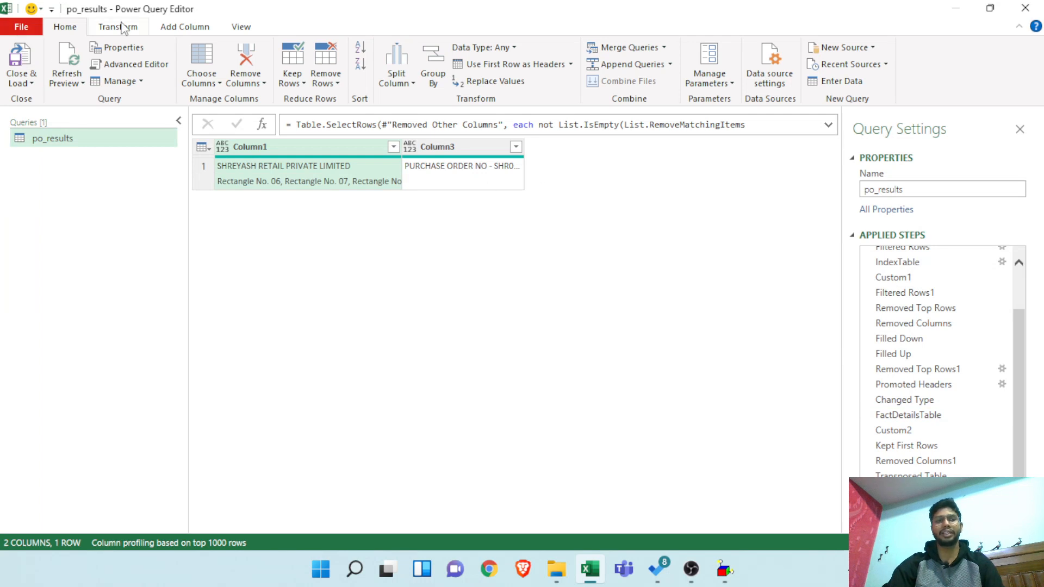
- Add a custom column named Custom with the placeholder formula "A"
click(167, 29)
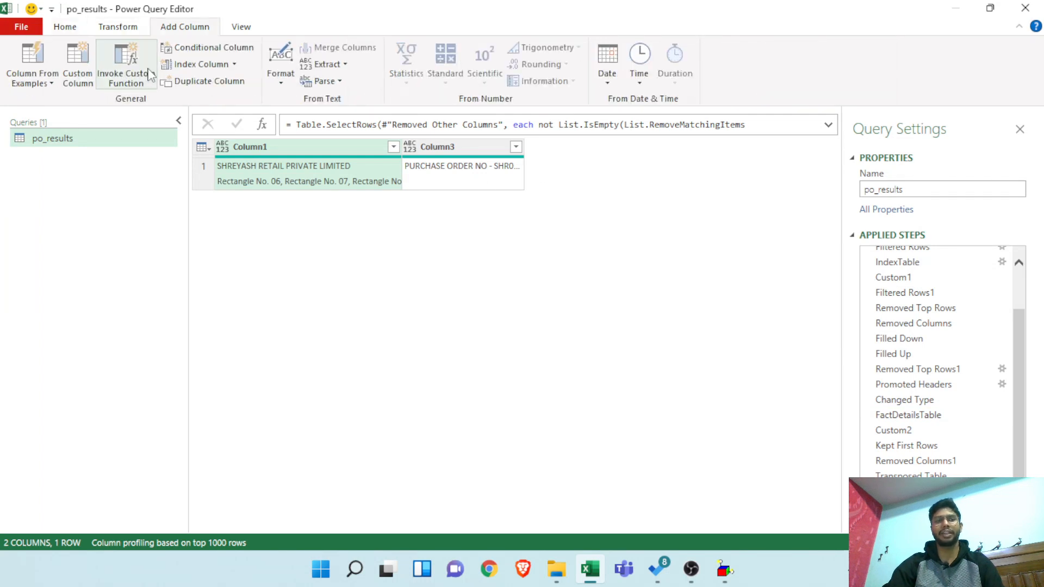
click(79, 64)
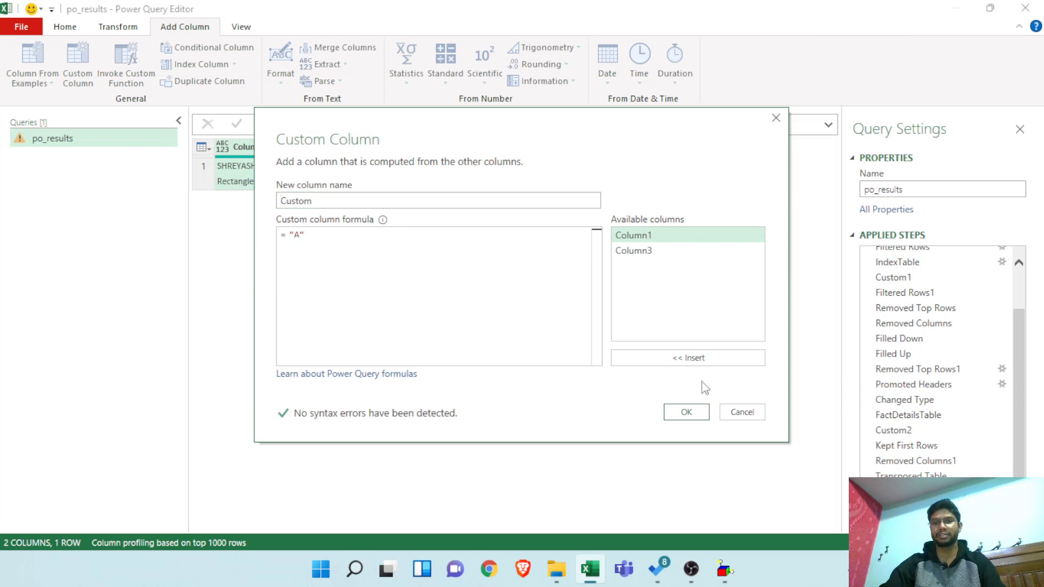
click(686, 412)
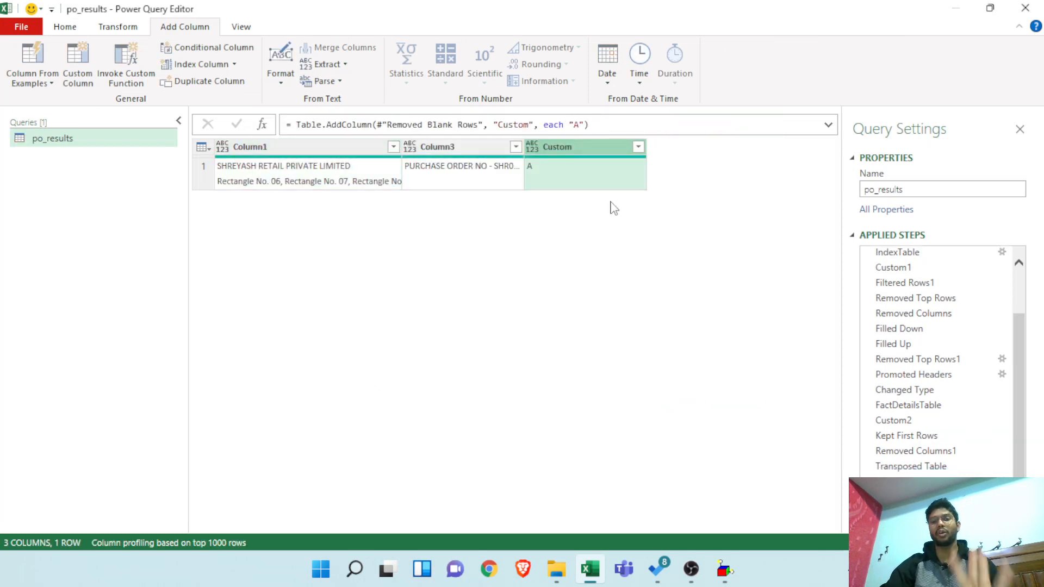
- Replace the placeholder "A" in the Custom column's Table.AddColumn formula with FactDetailsTable and apply the formula
click(580, 121)
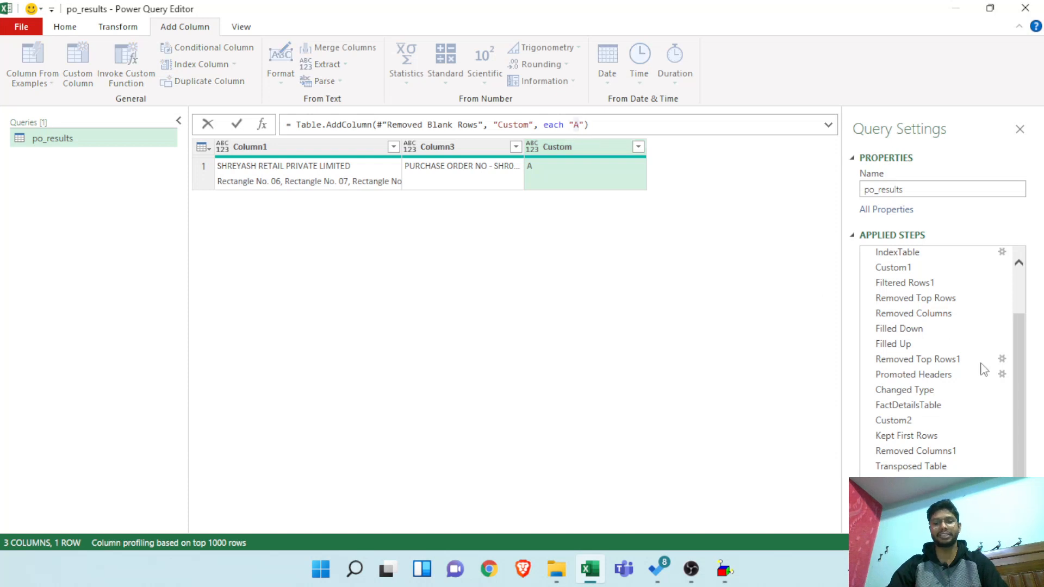
key(Left)
key(shift+Left)
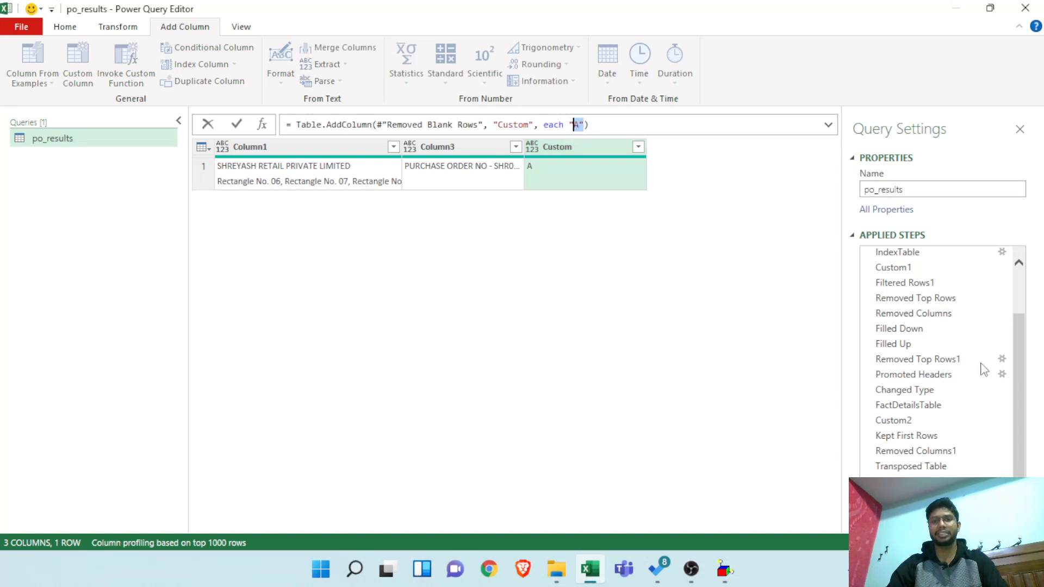
key(BackSpace)
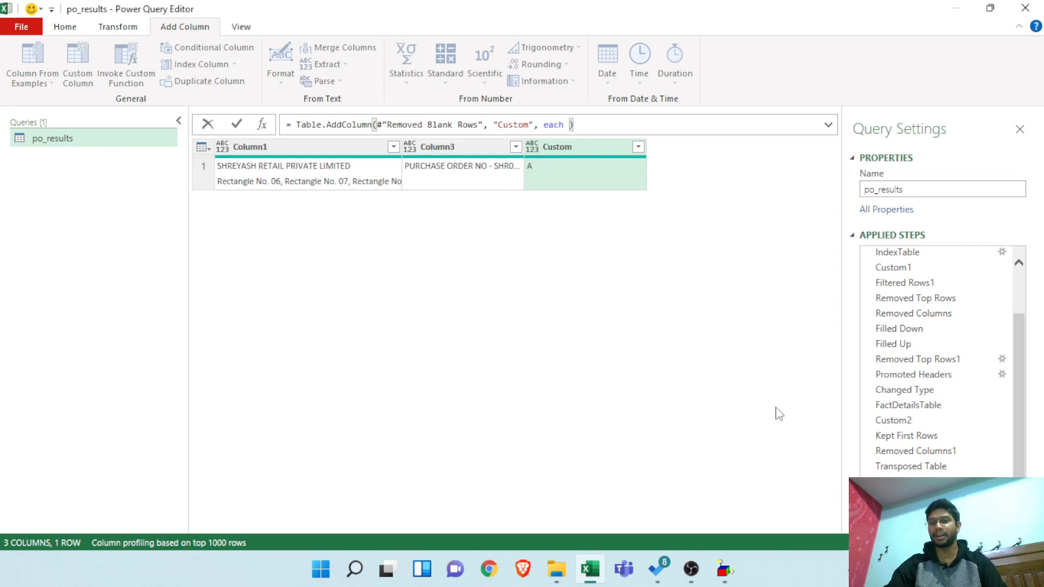
text(Fa)
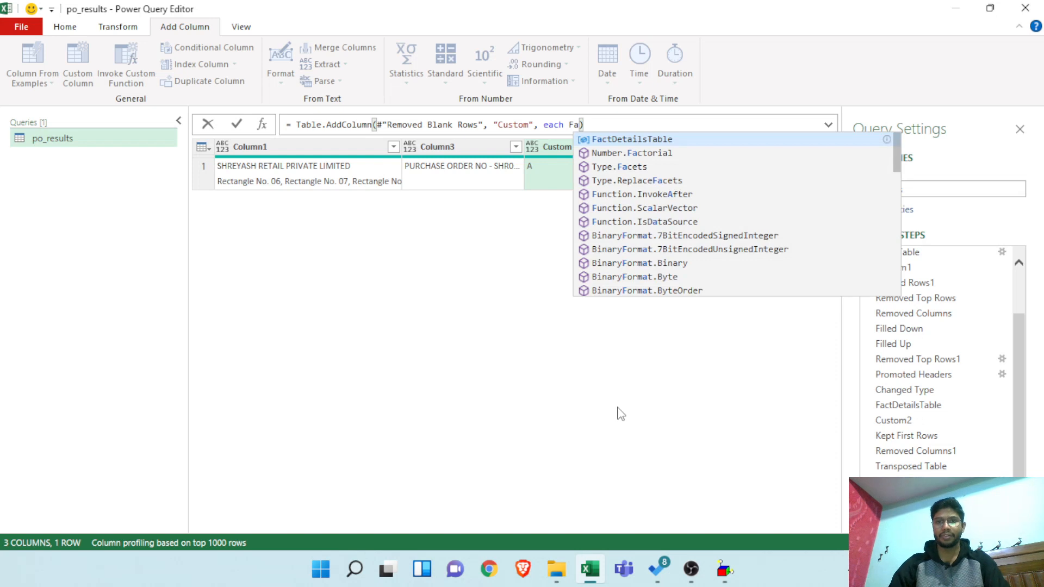
key(Tab)
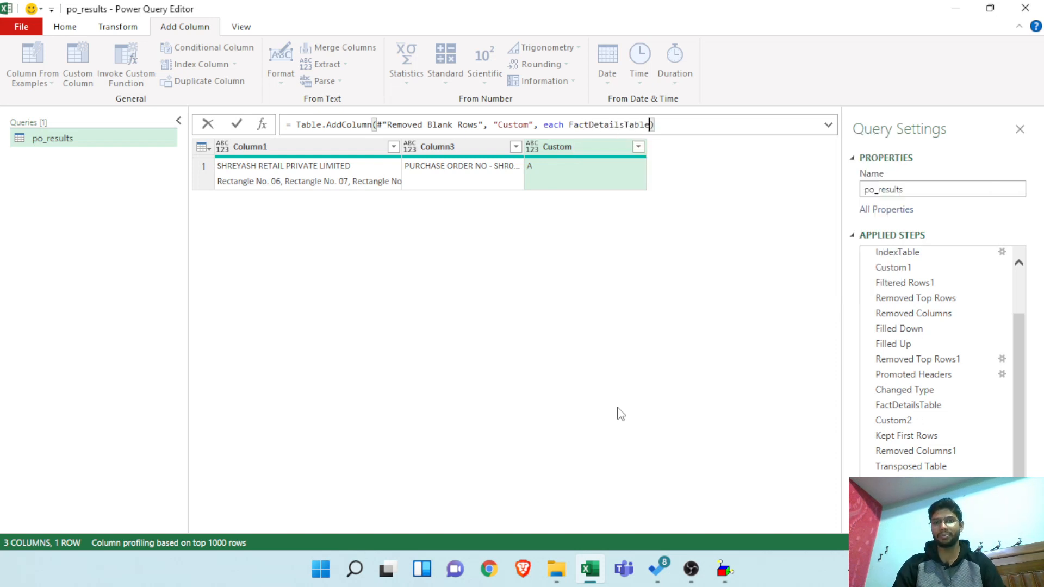
text([)
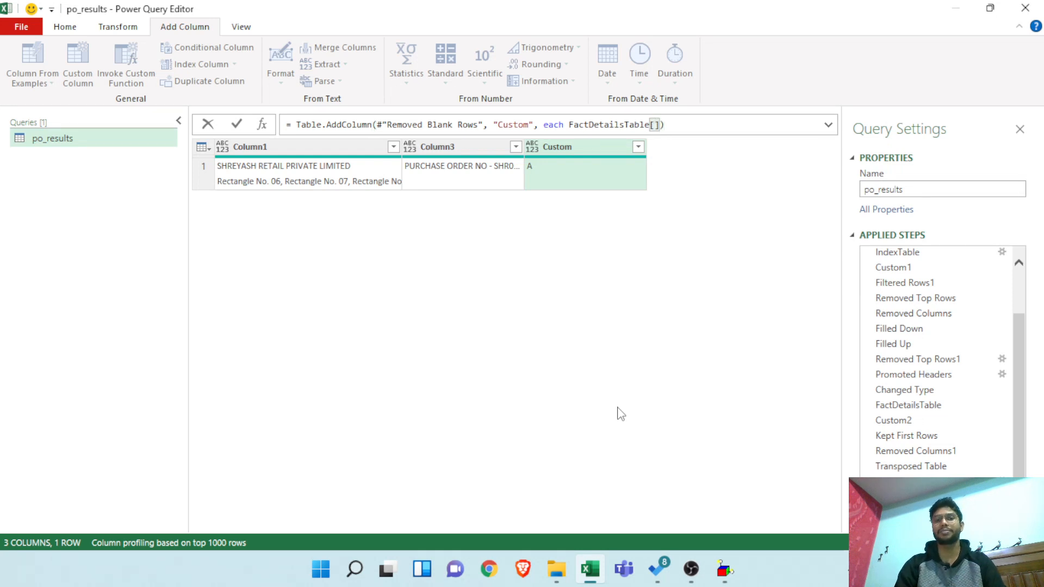
key(Right)
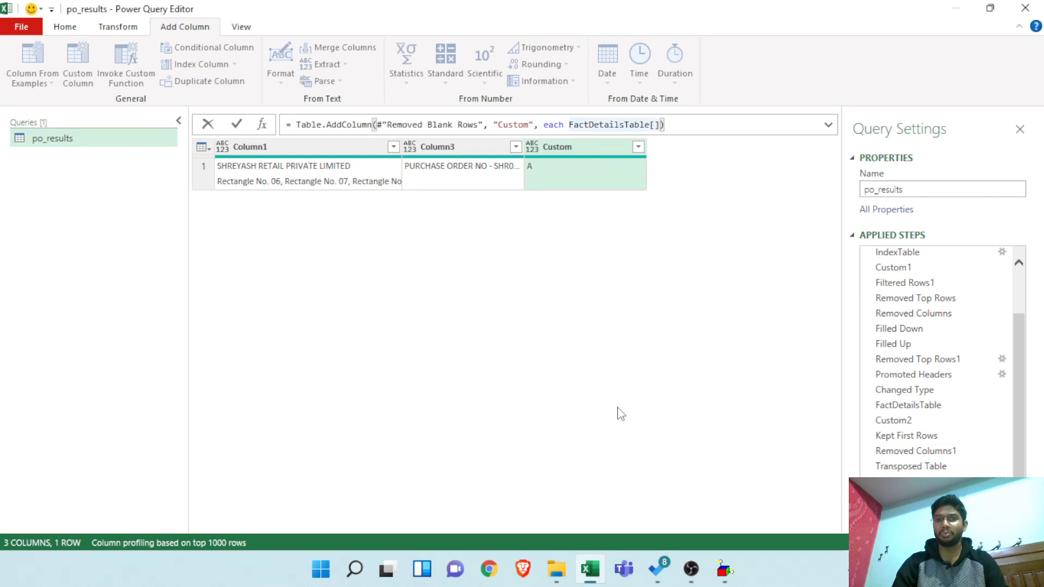
key(BackSpace)
key(BackSpace)
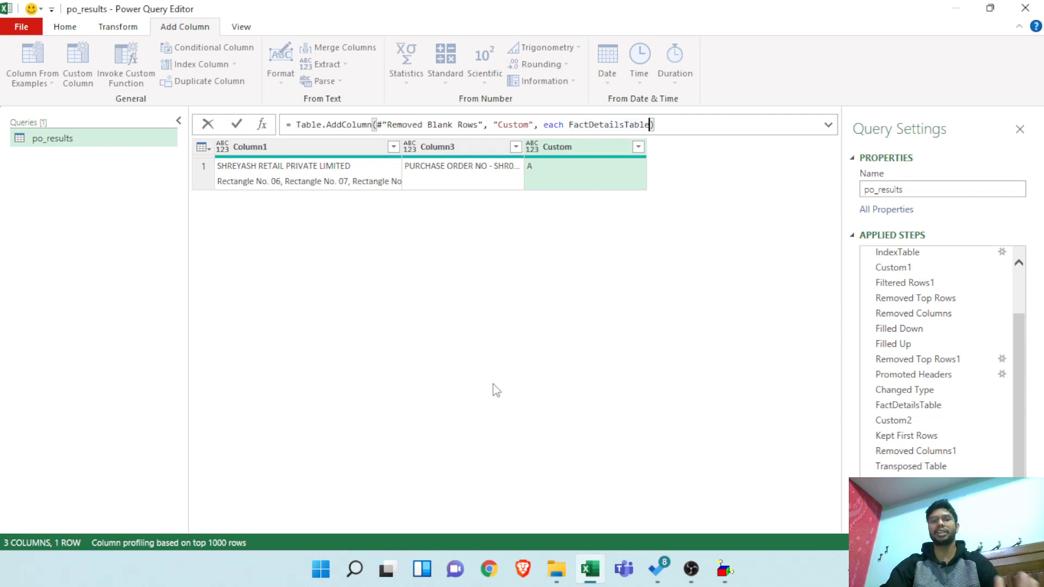
click(237, 127)
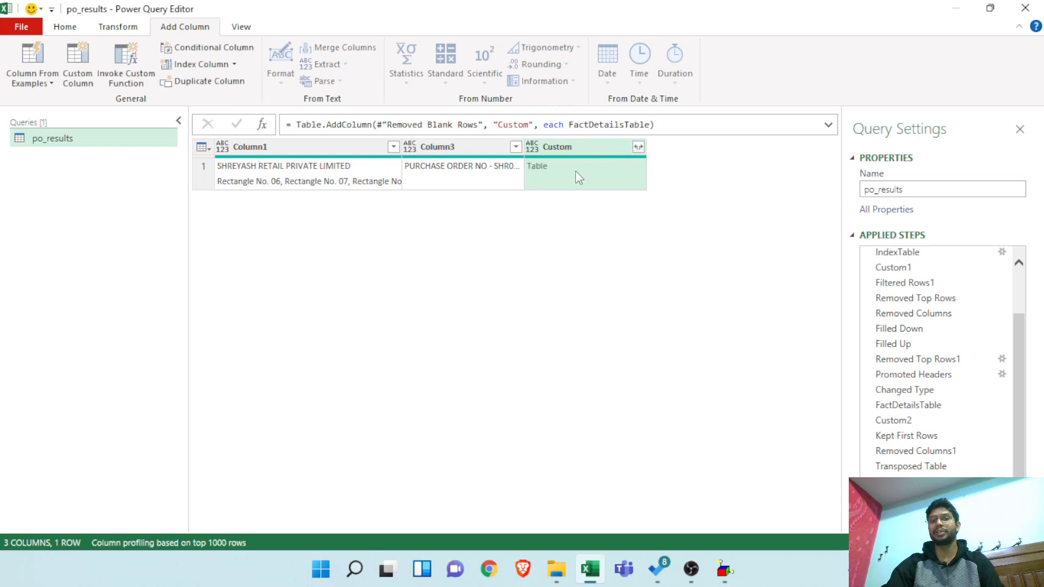
- Preview the nested table in the Custom column and expand all its columns without the original column name as prefix
click(575, 170)
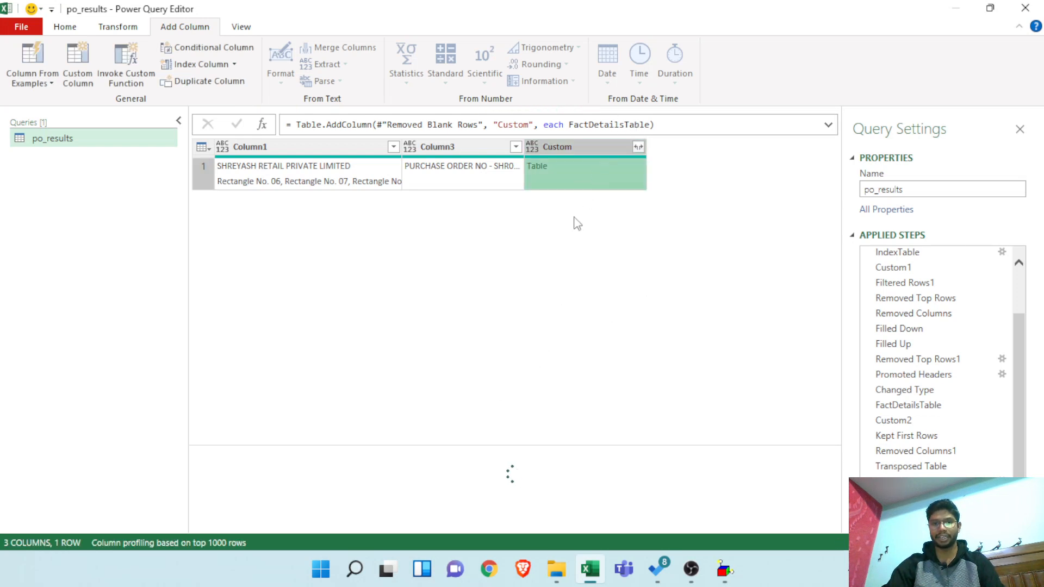
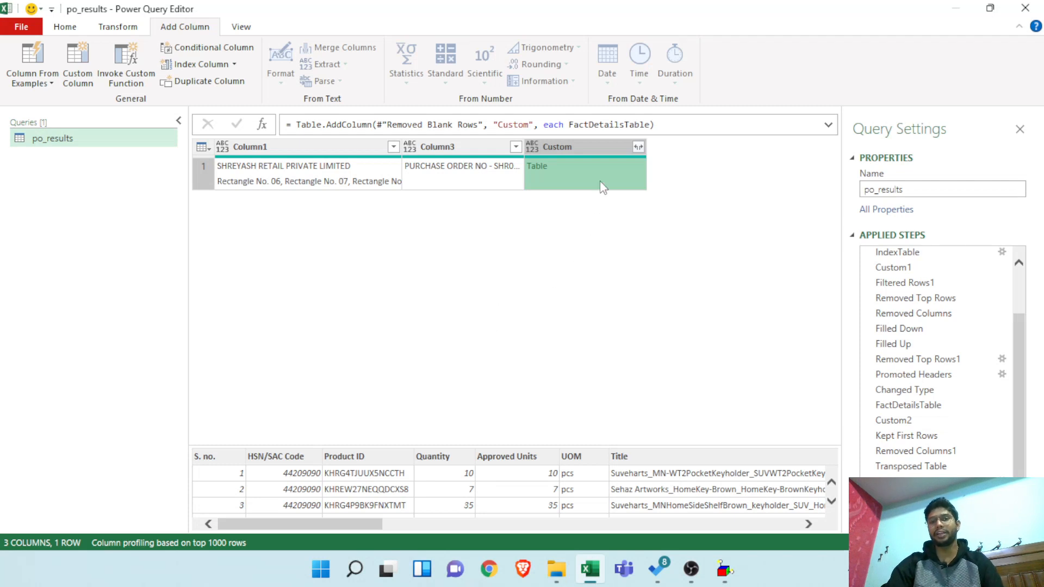
click(637, 147)
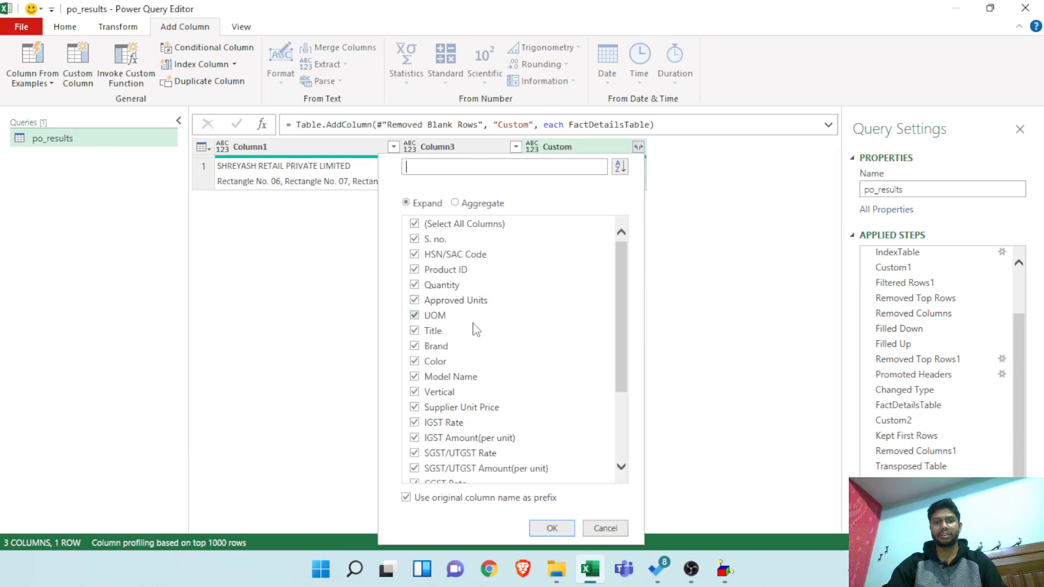
click(413, 503)
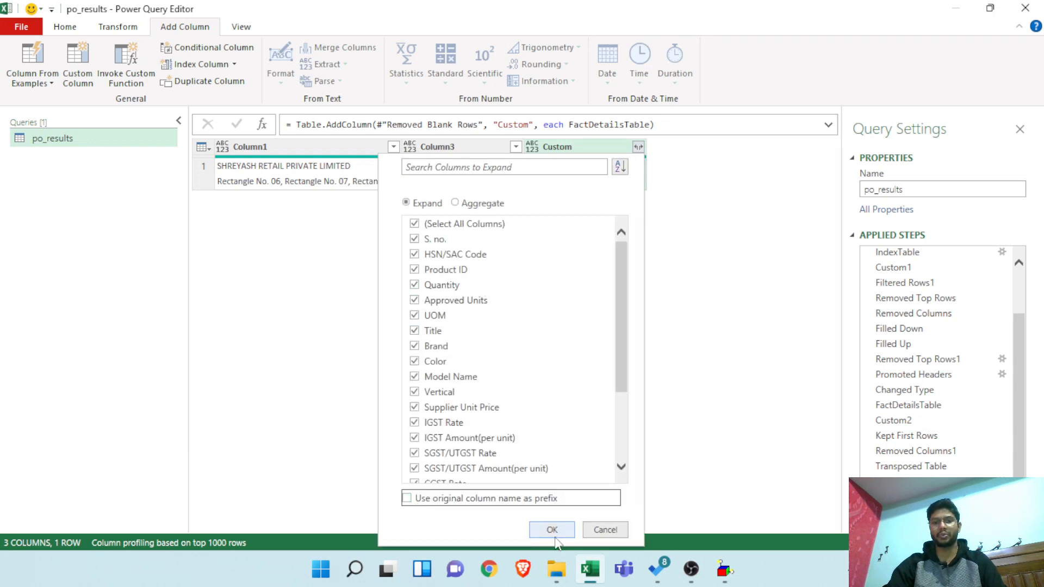
click(551, 529)
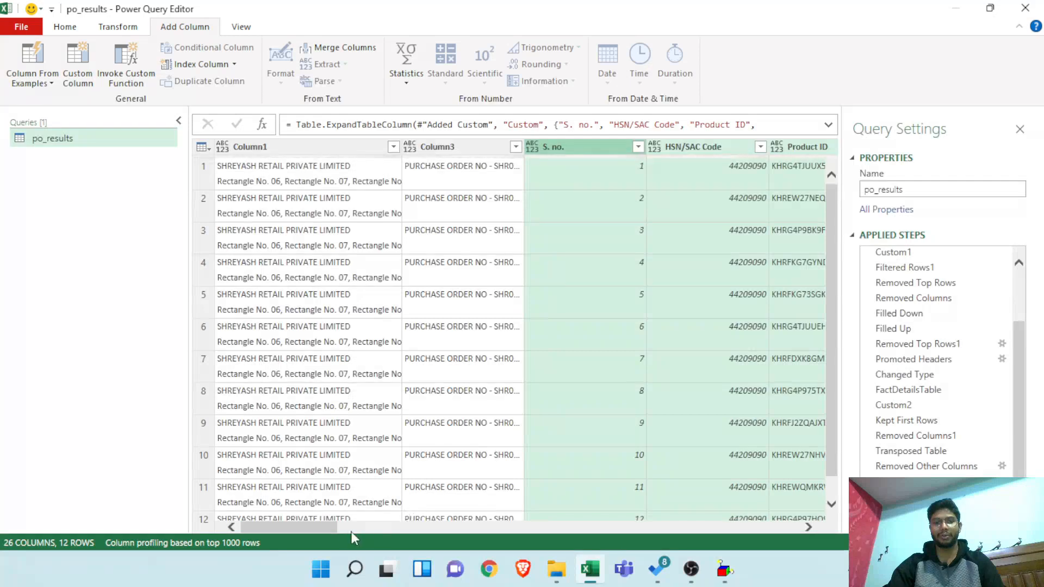
drag(331, 528, 190, 515)
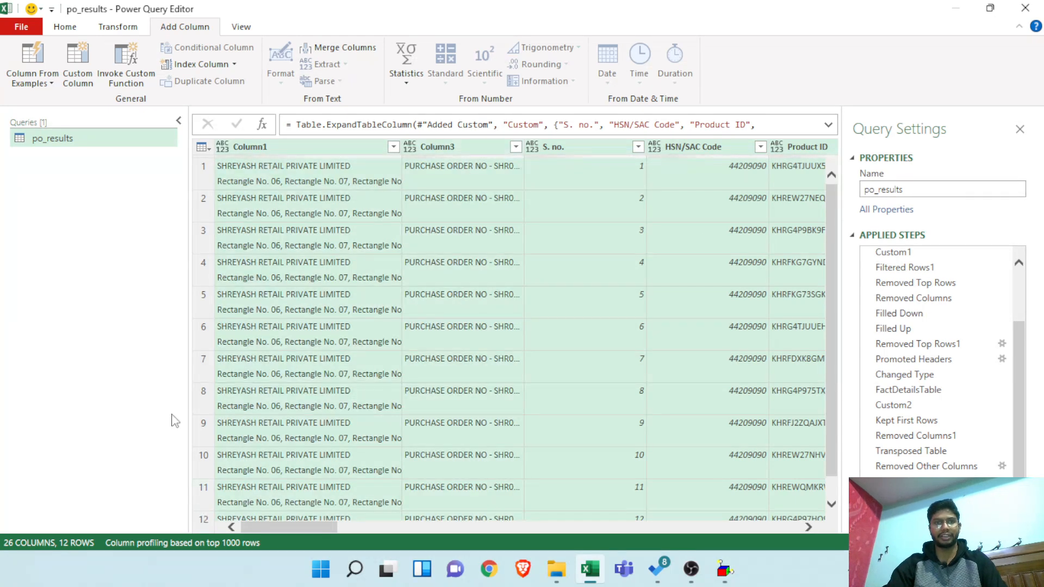
- Rename Column1 to Company Name
click(294, 151)
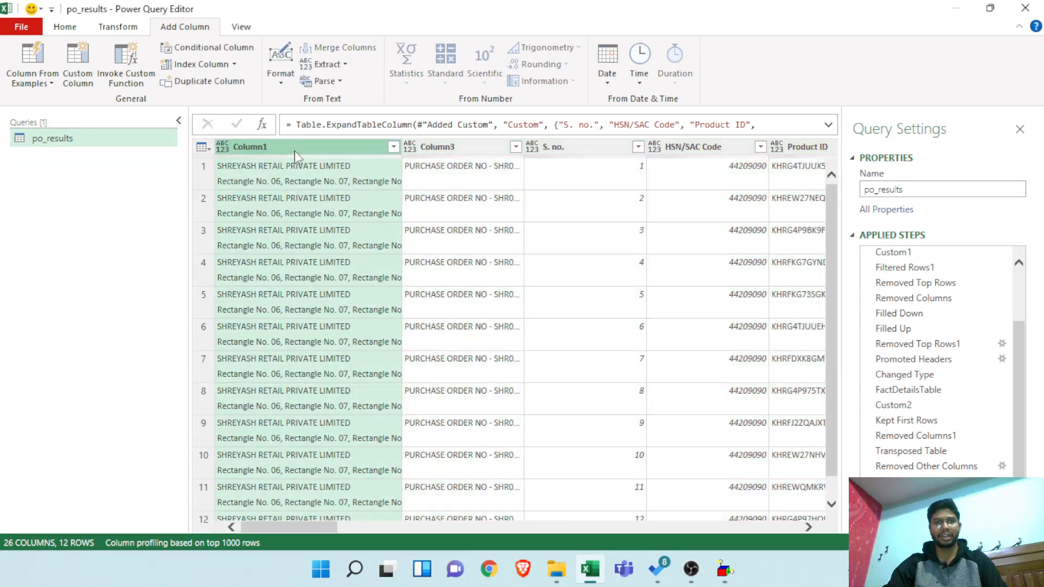
double_click(295, 147)
text(Com)
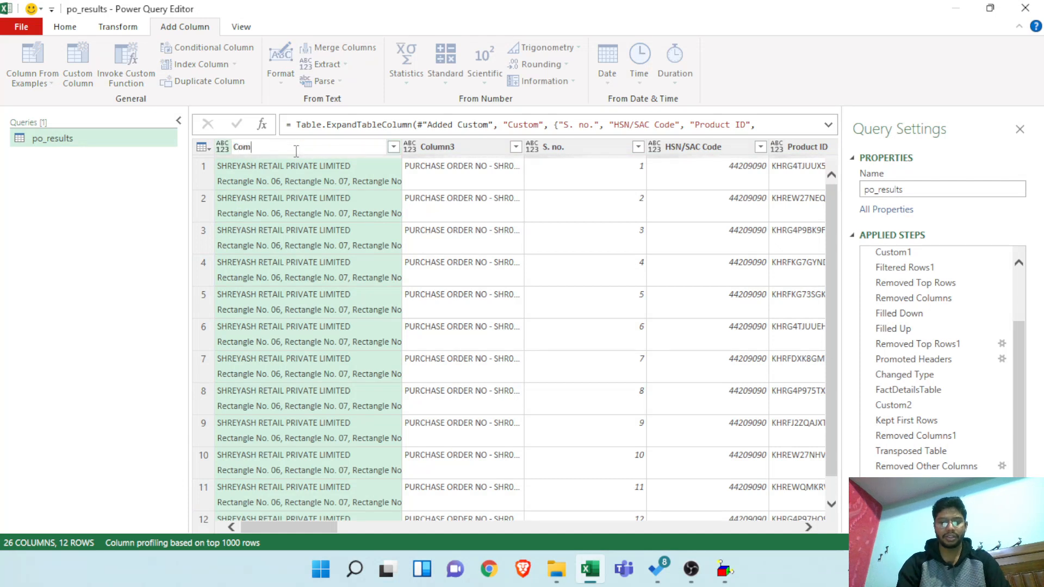
text(pany NAm)
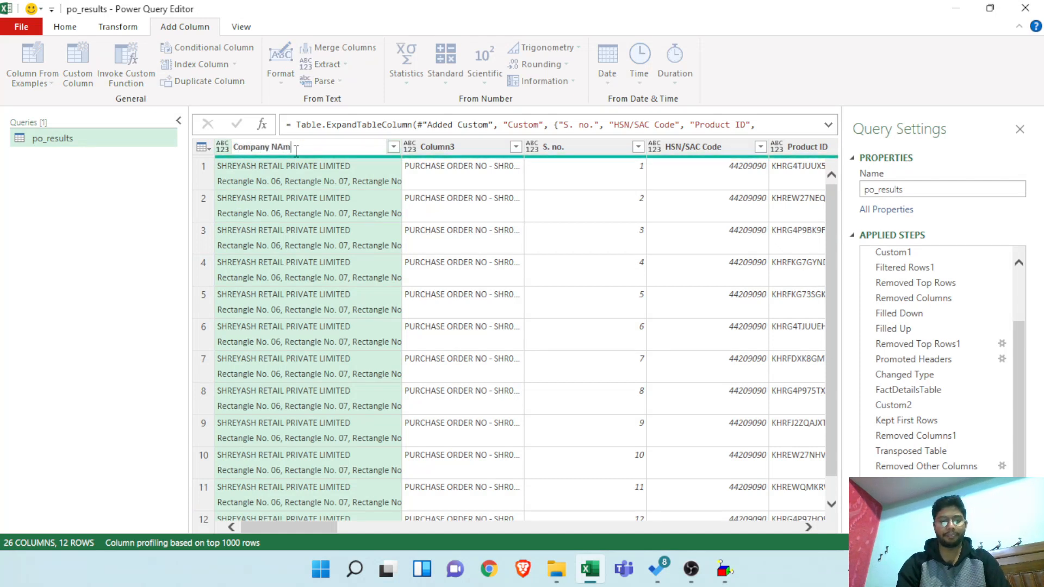
key(BackSpace)
text(ame)
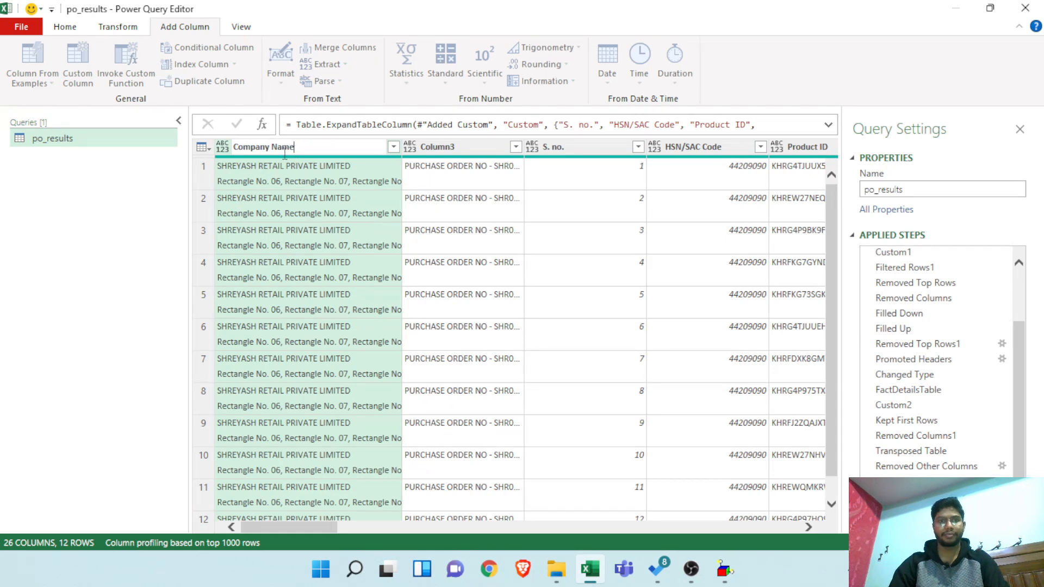
key(Return)
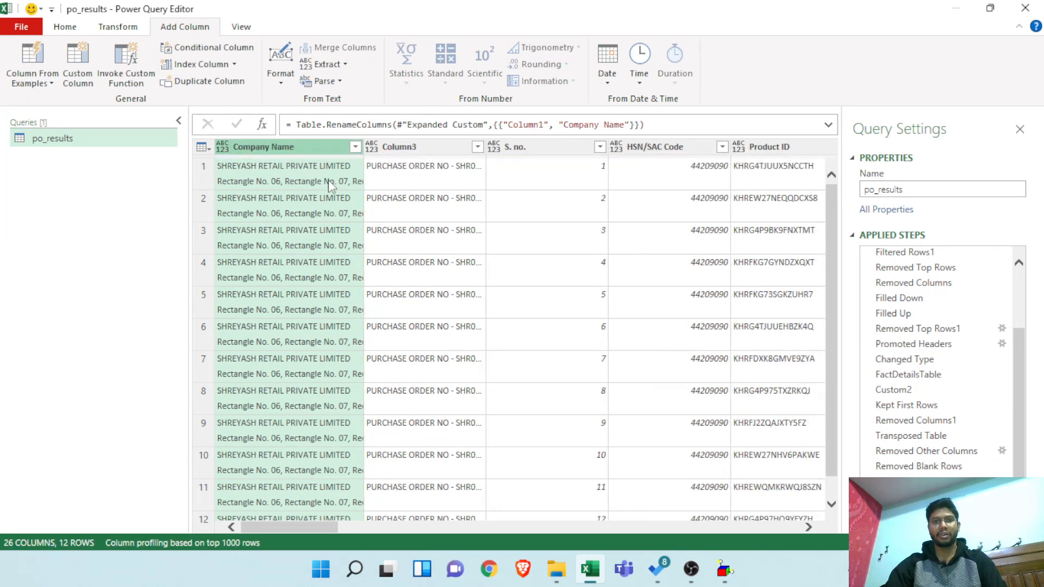
- Rename Column3 to PO Number
double_click(403, 147)
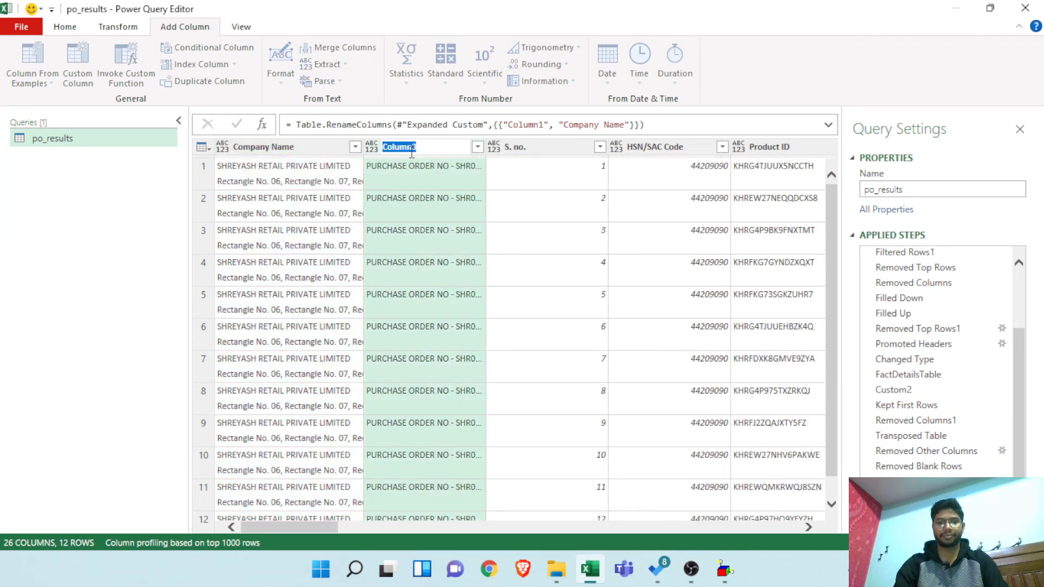
text(PO)
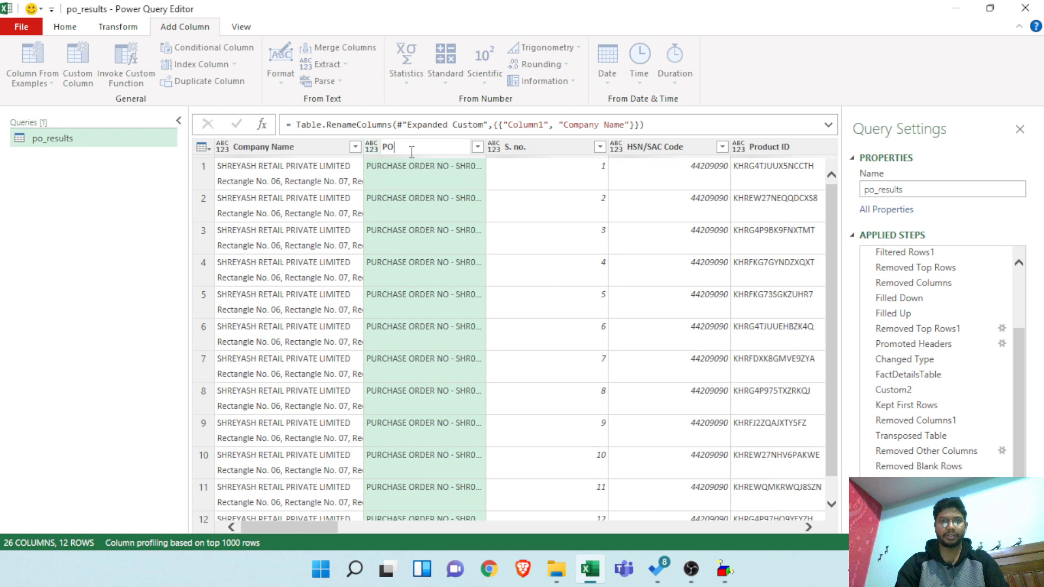
text( Number)
key(Return)
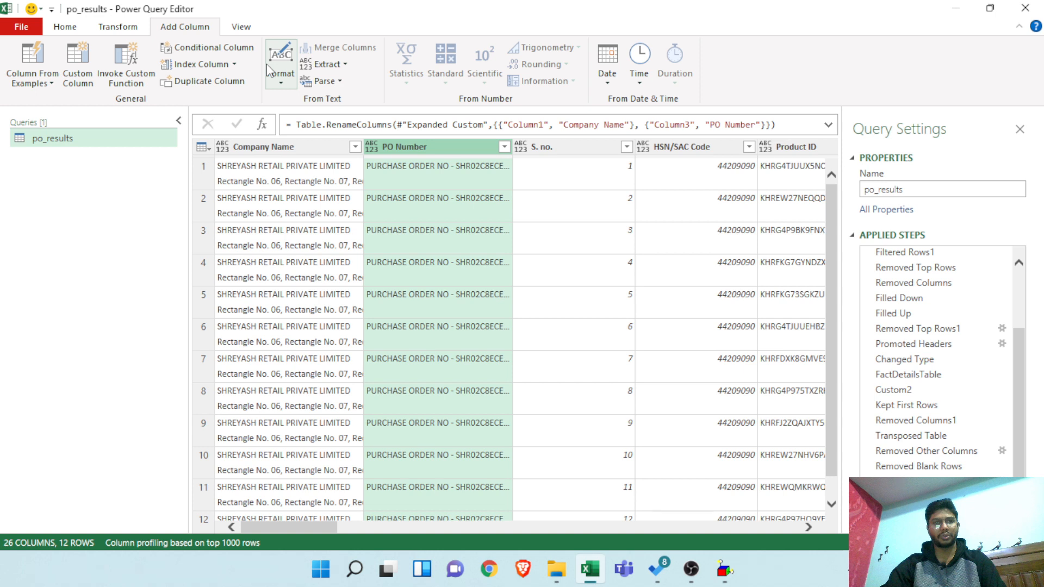
- Replace the text "PURCHASE ORDER NO - " in the PO Number column with nothing
scroll(268, 71, up, 1)
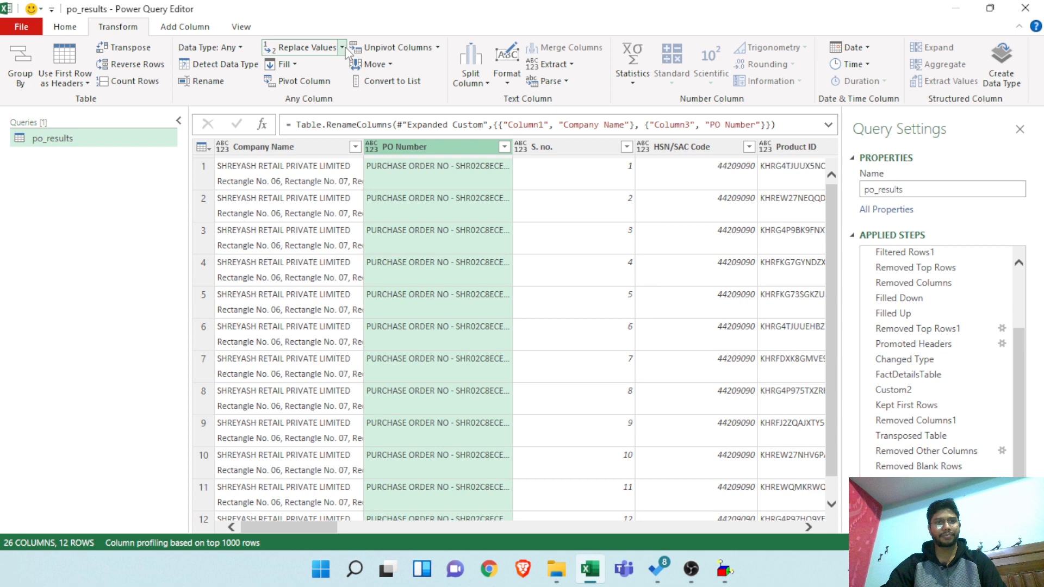
click(342, 48)
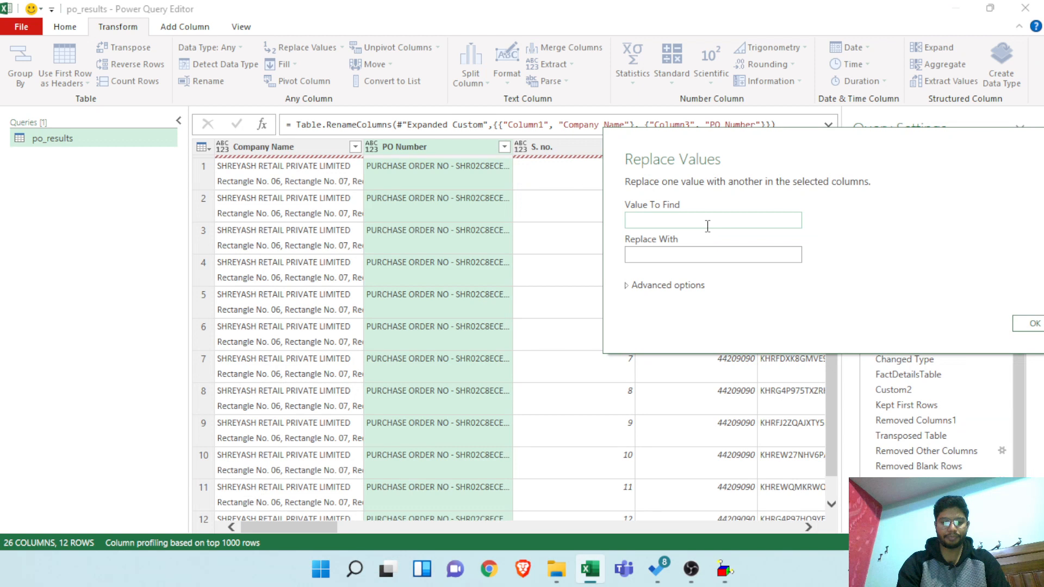
text(PURCHAE)
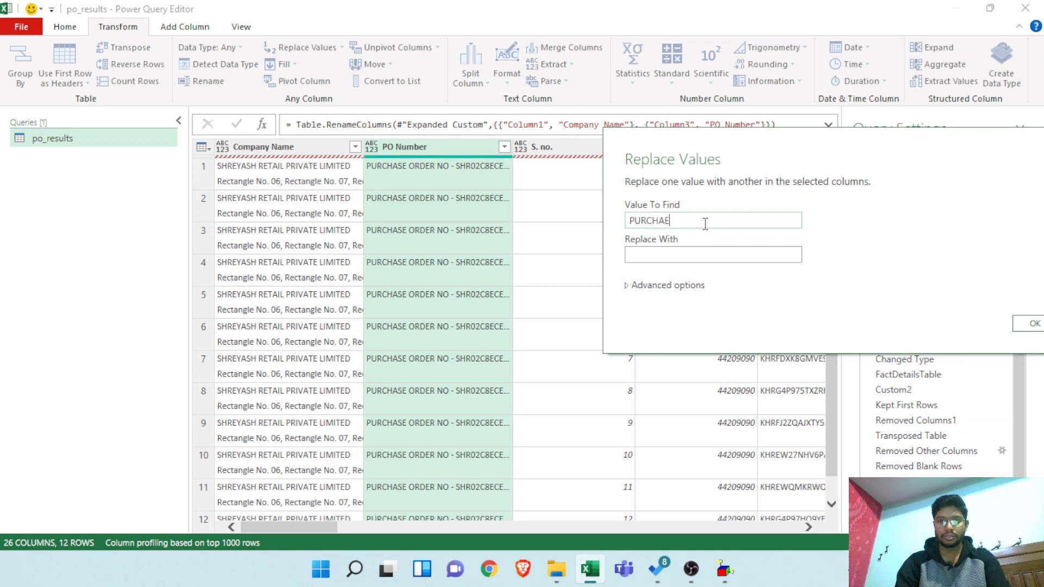
key(BackSpace)
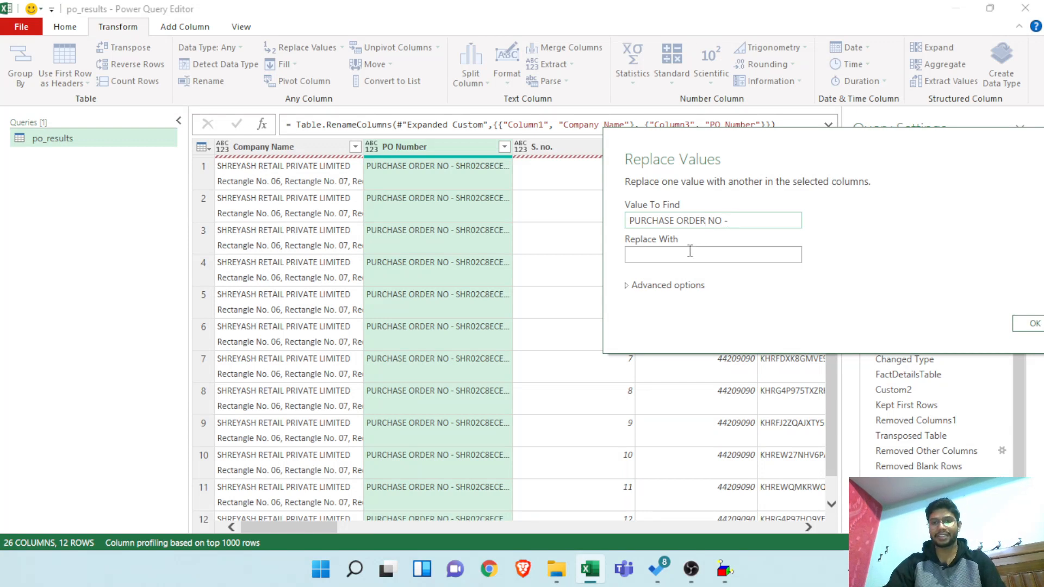
click(1033, 324)
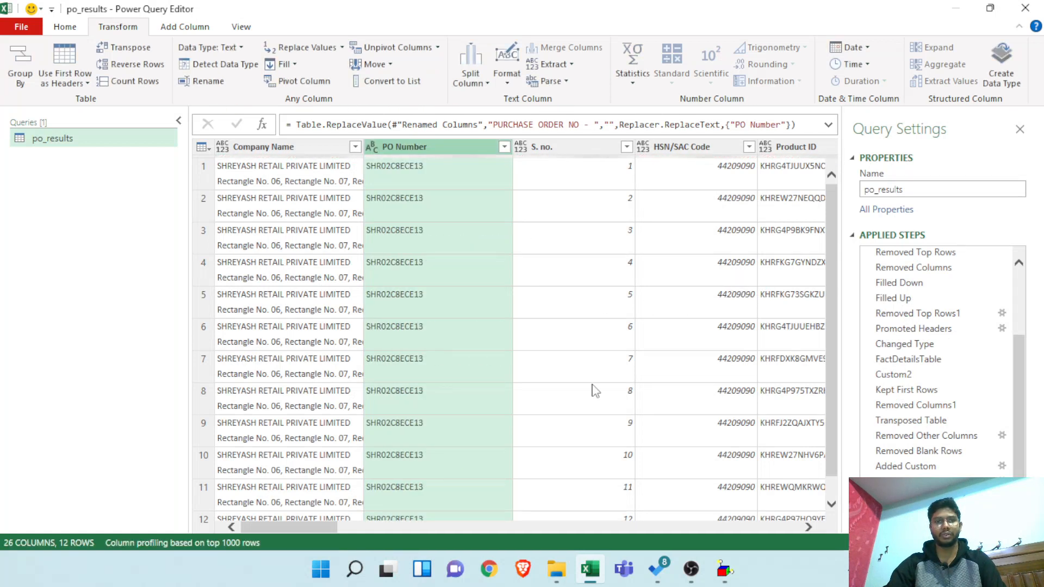
- Try to replace " (INR)" with nothing in all columns from Supplier Unit Price through Total Amount
drag(326, 527, 786, 527)
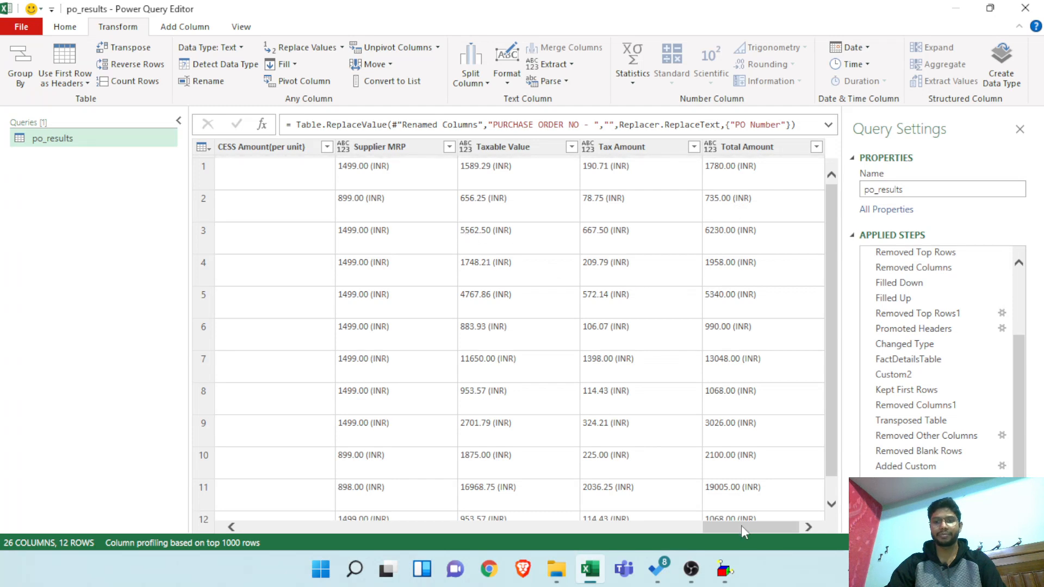
mouse_move(742, 526)
mouse_down()
mouse_move(706, 523)
mouse_move(744, 525)
mouse_up()
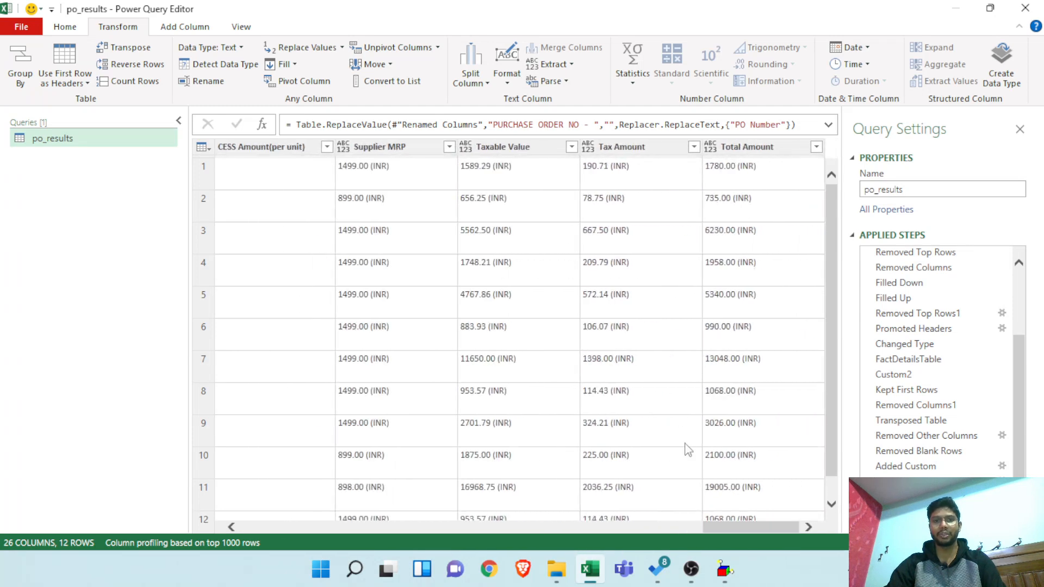
click(401, 146)
shift+click(767, 146)
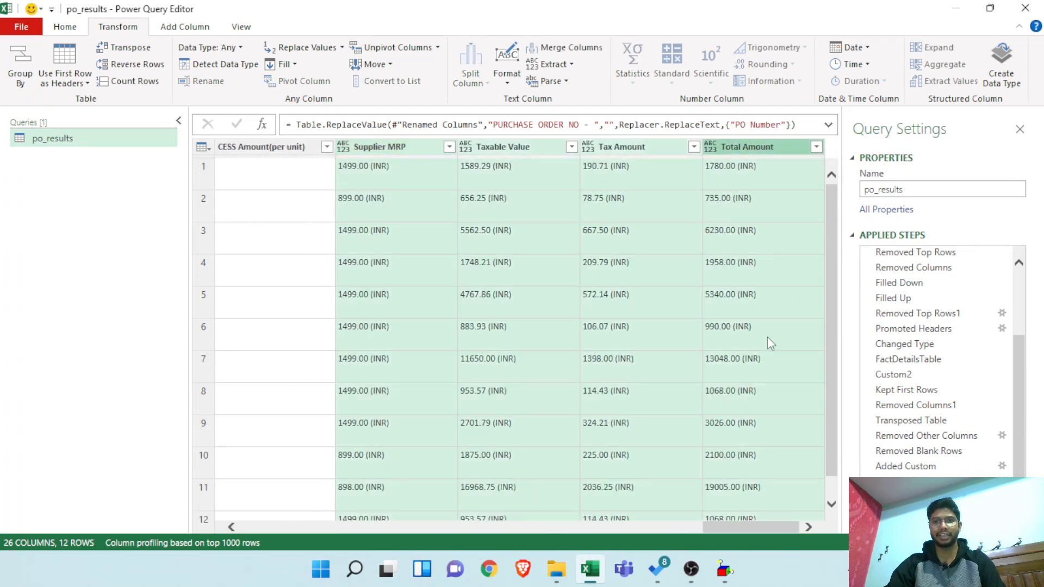
drag(771, 525, 540, 530)
click(796, 147)
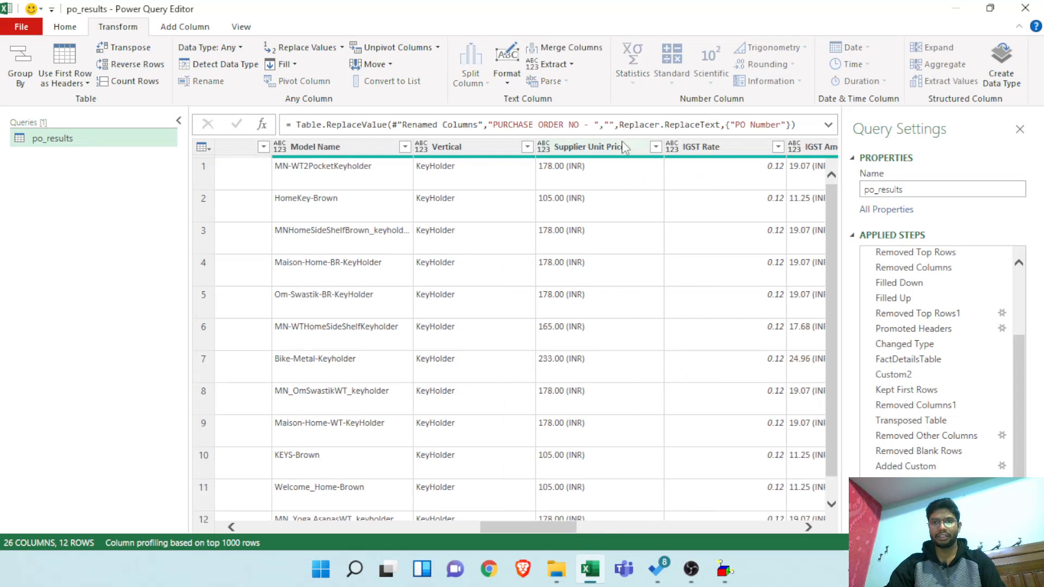
click(621, 144)
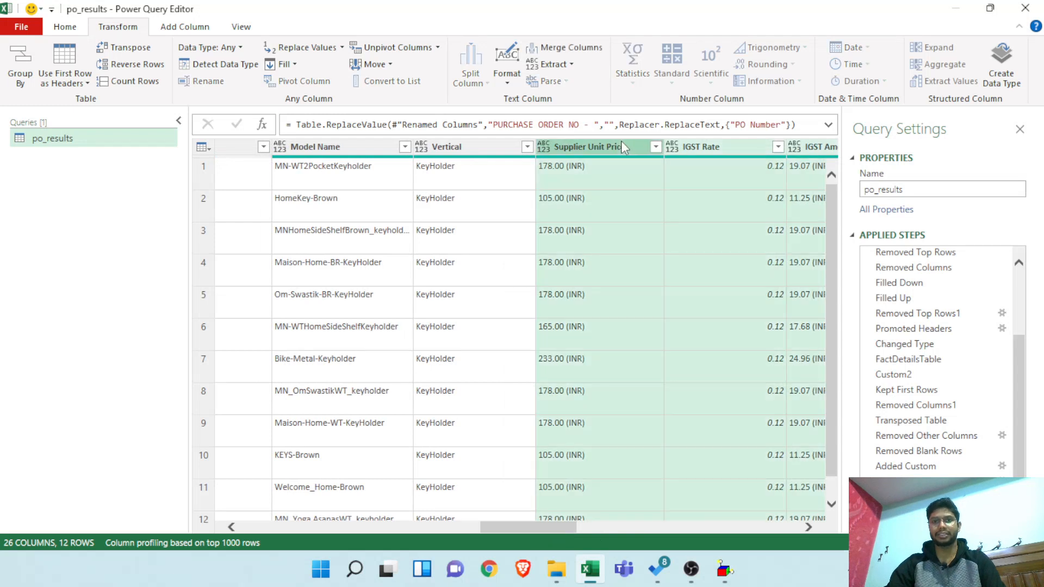
click(342, 47)
click(338, 65)
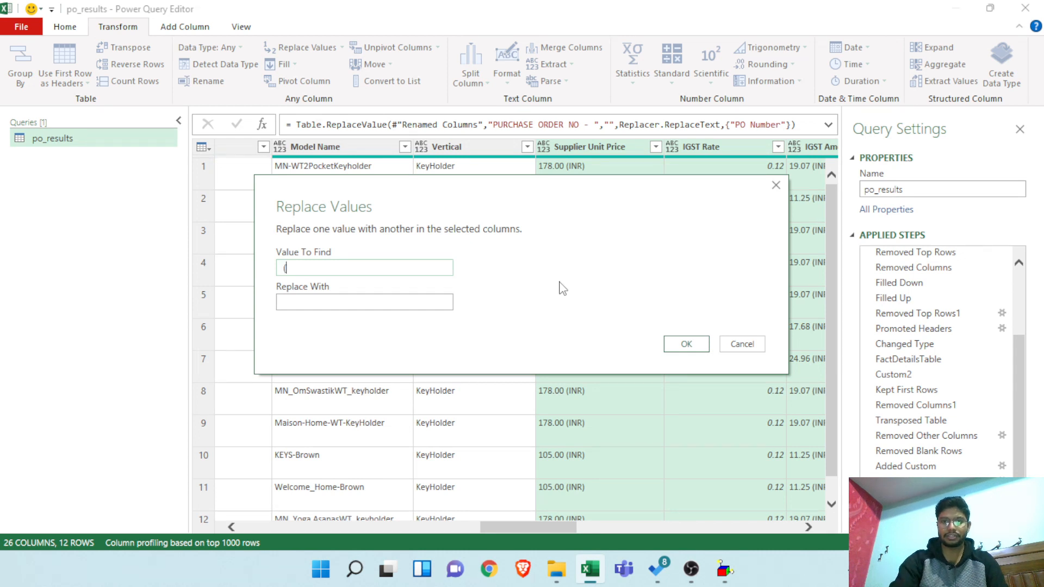
text((INR))
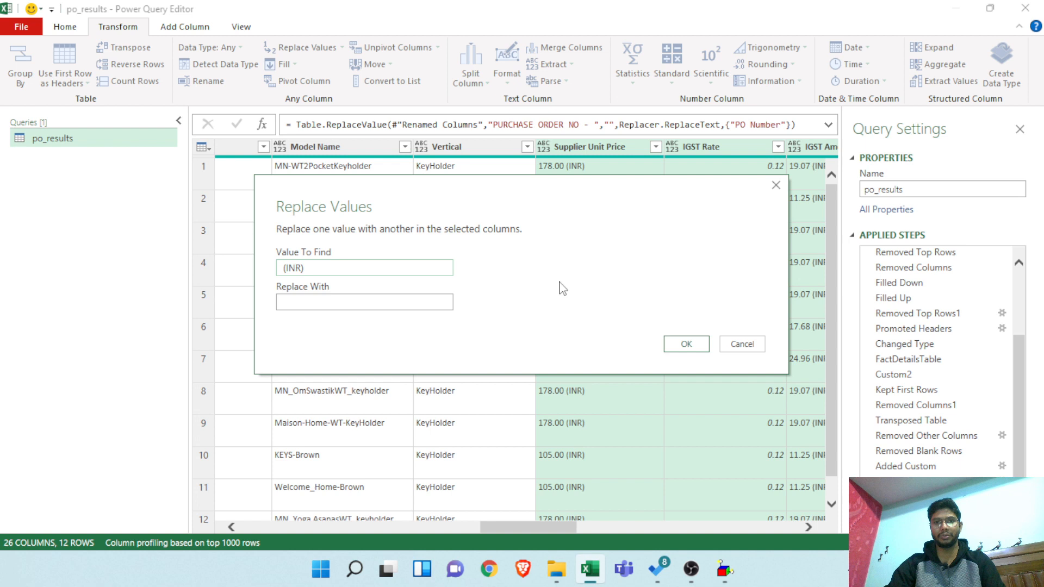
click(358, 303)
click(679, 344)
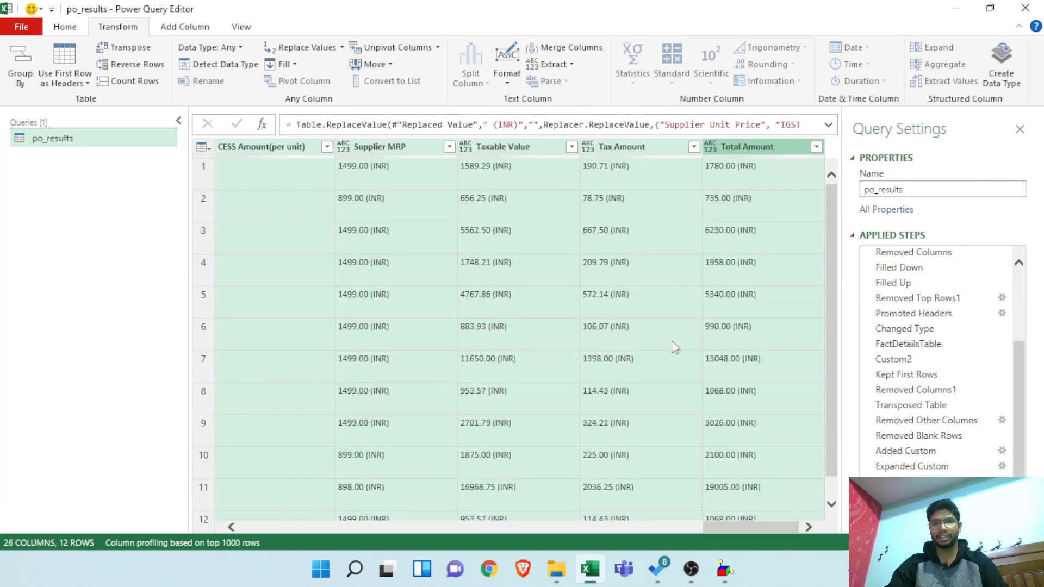
- Remove the leading space from " (INR)" in the Table.ReplaceValue formula and apply it
click(492, 124)
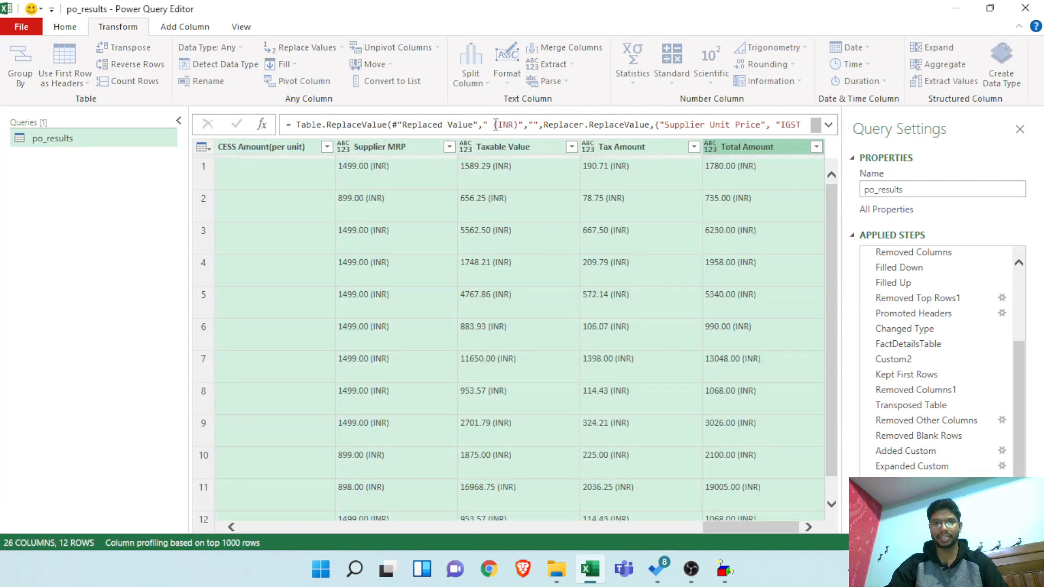
key(BackSpace)
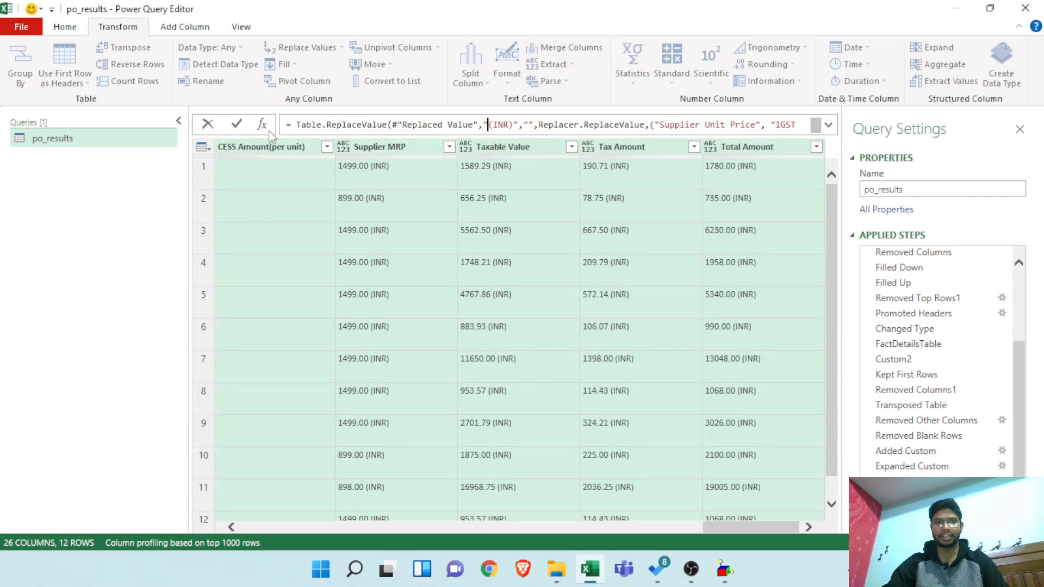
click(238, 127)
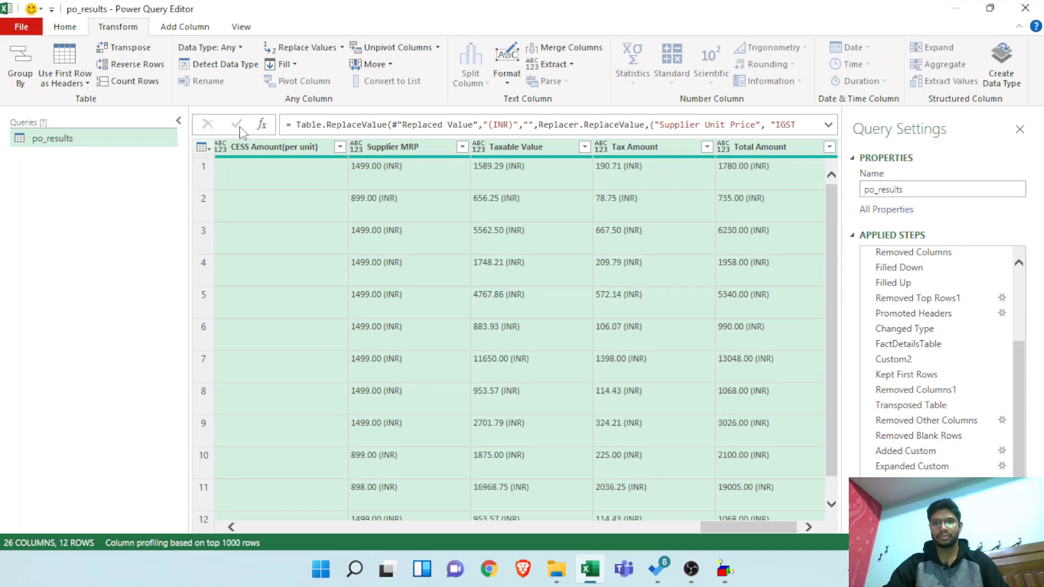
- Check the amount columns and delete the applied step that replaces "(INR)"
drag(724, 526, 567, 518)
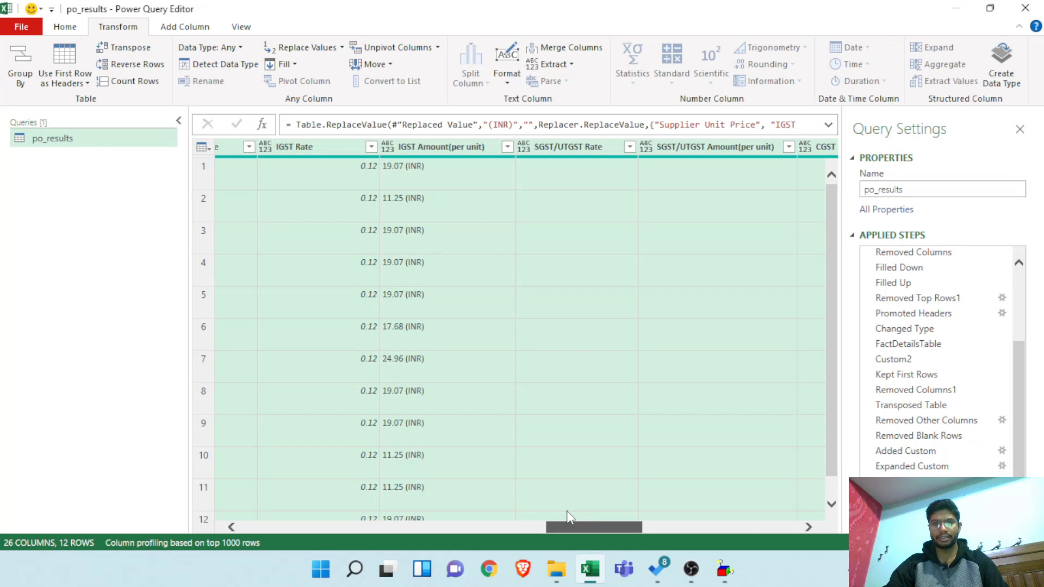
drag(567, 516, 760, 487)
drag(1022, 459, 1022, 495)
click(868, 506)
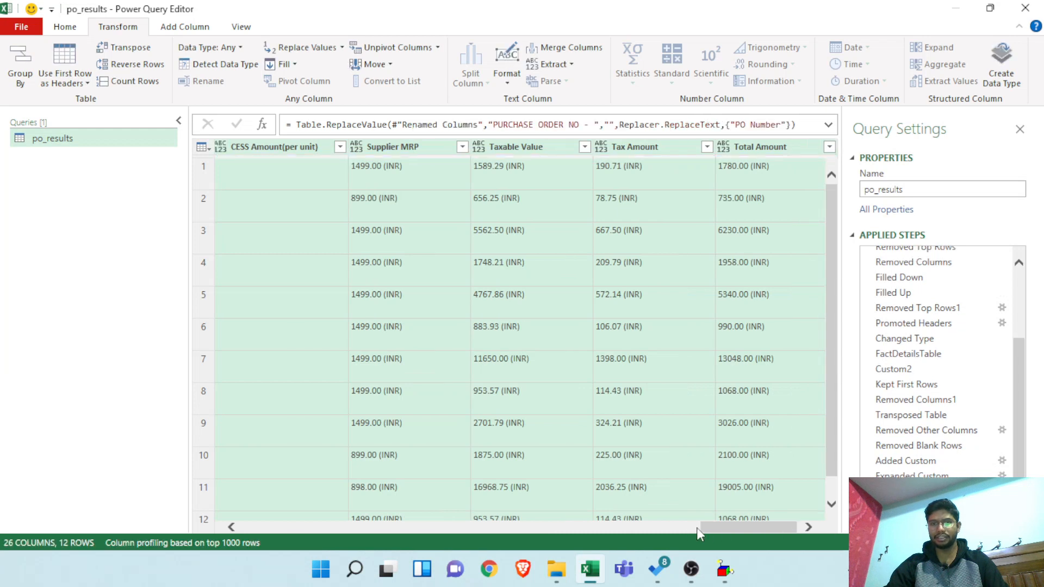
- Replace "(INR)" with nothing in the Total Amount column
click(794, 147)
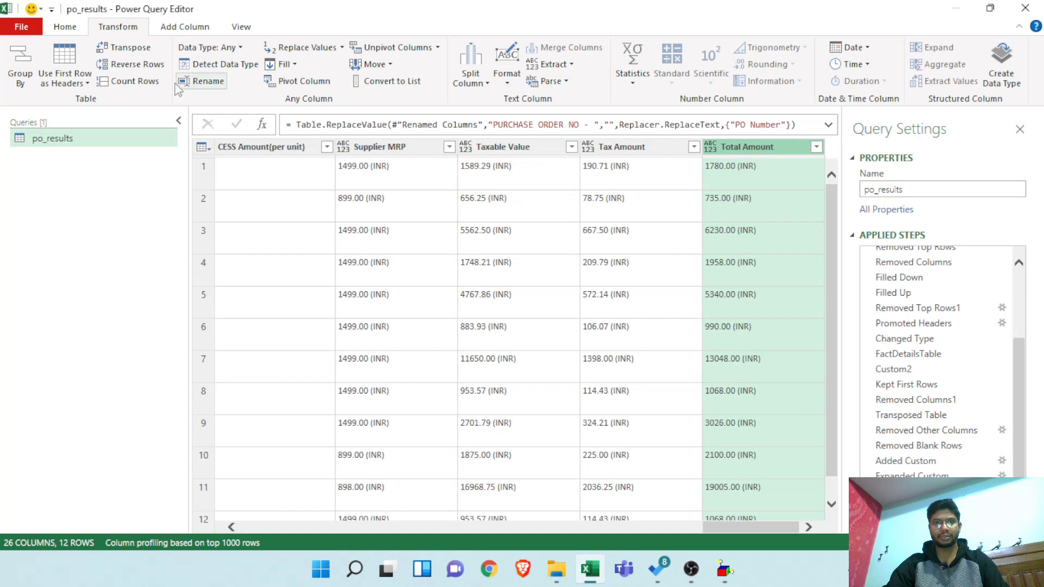
click(341, 48)
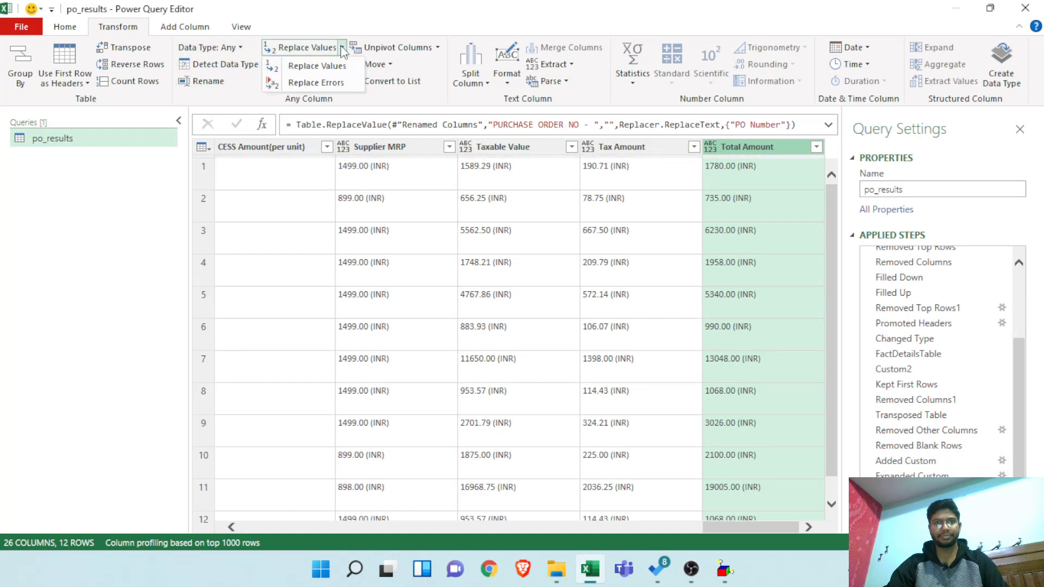
click(312, 65)
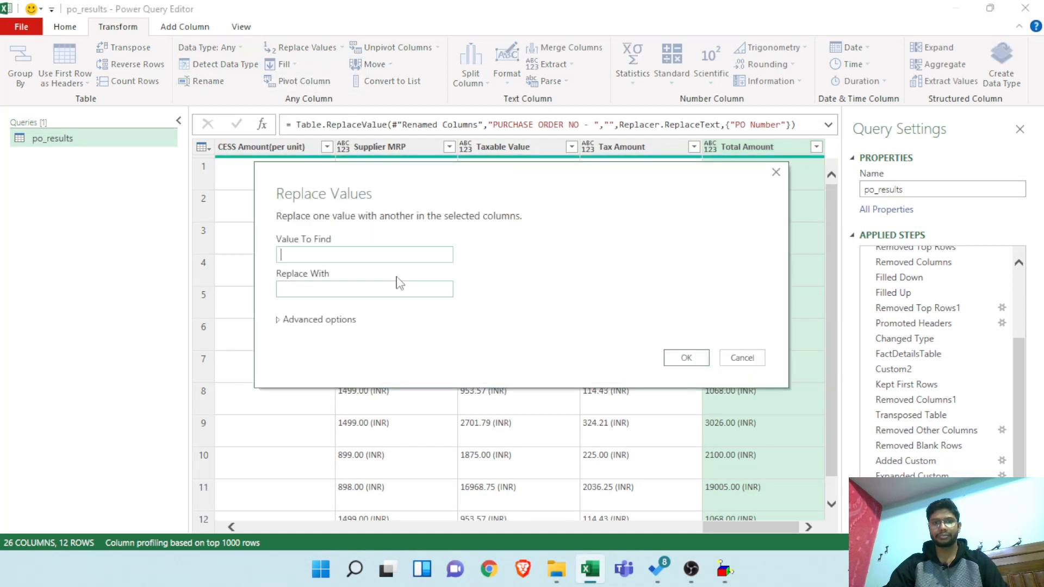
text(()
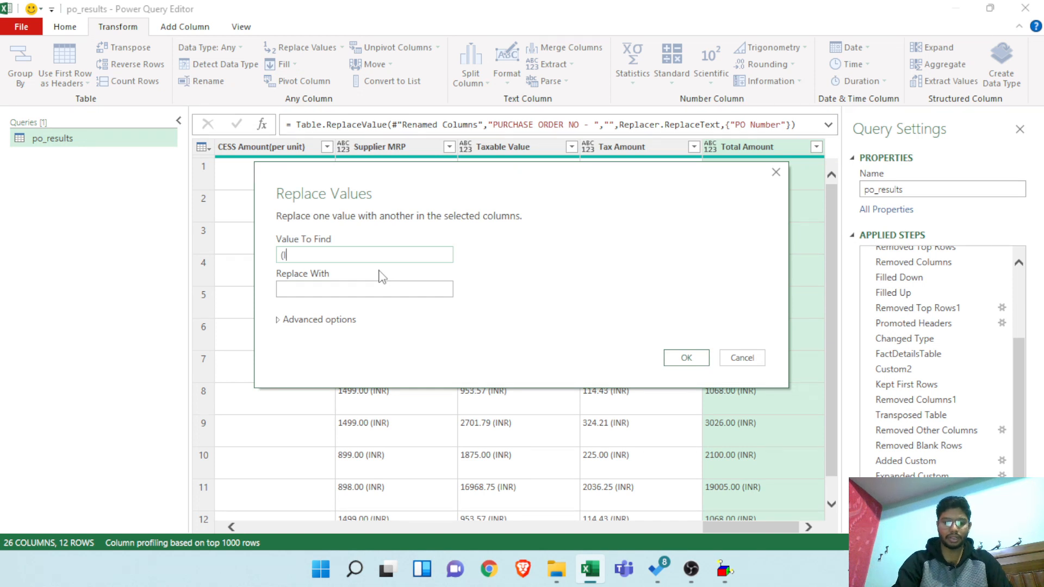
text(INR))
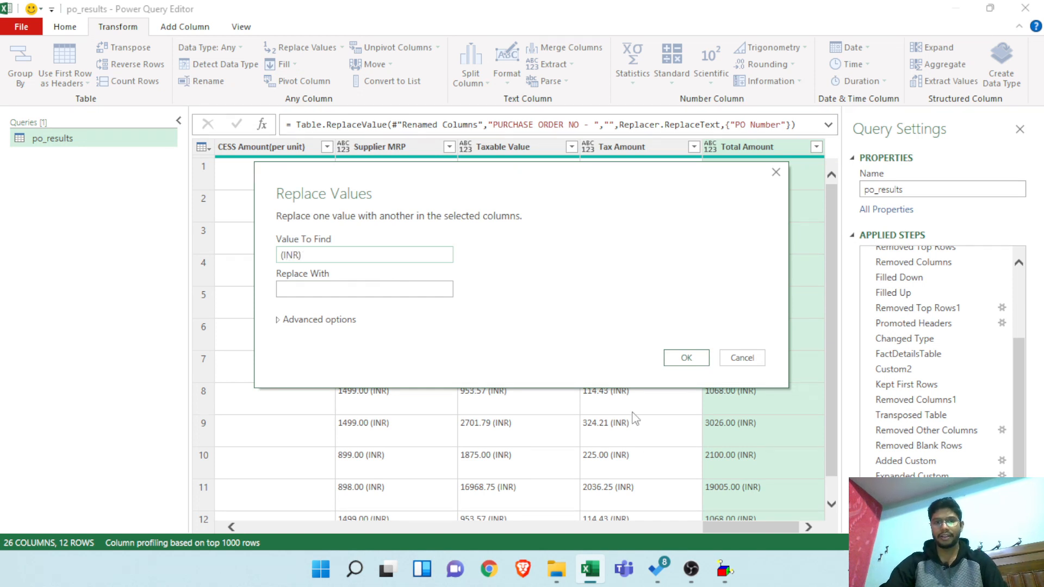
click(686, 357)
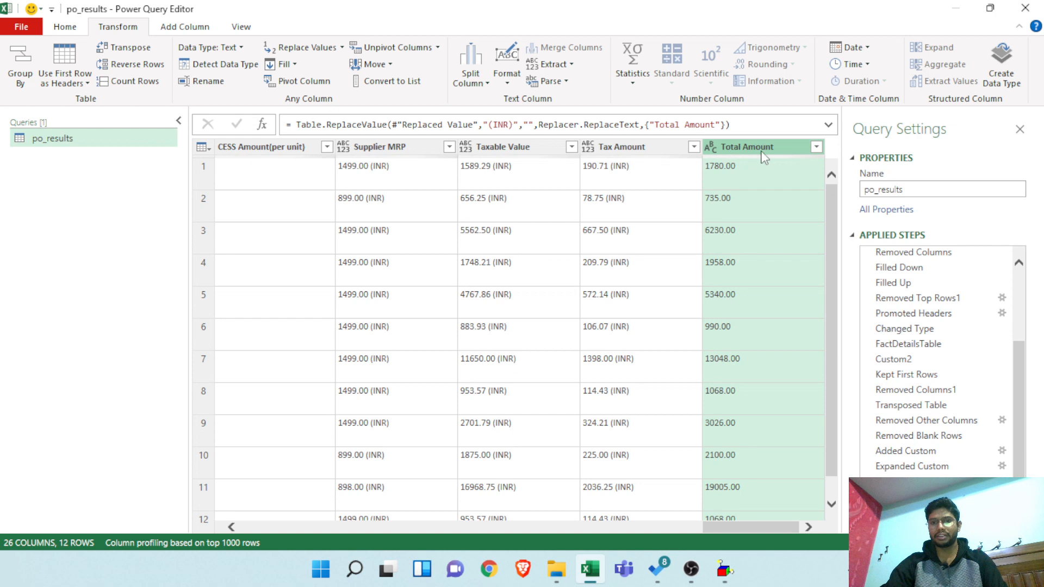
- Replace "(INR)" with nothing in the Supplier MRP, Taxable Value and Tax Amount columns
click(672, 148)
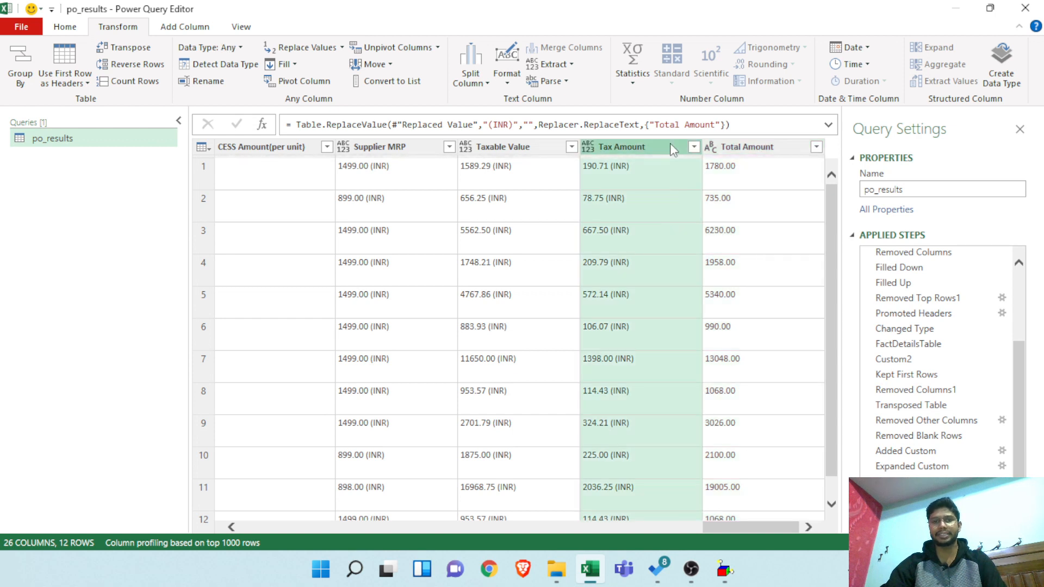
ctrl+click(549, 148)
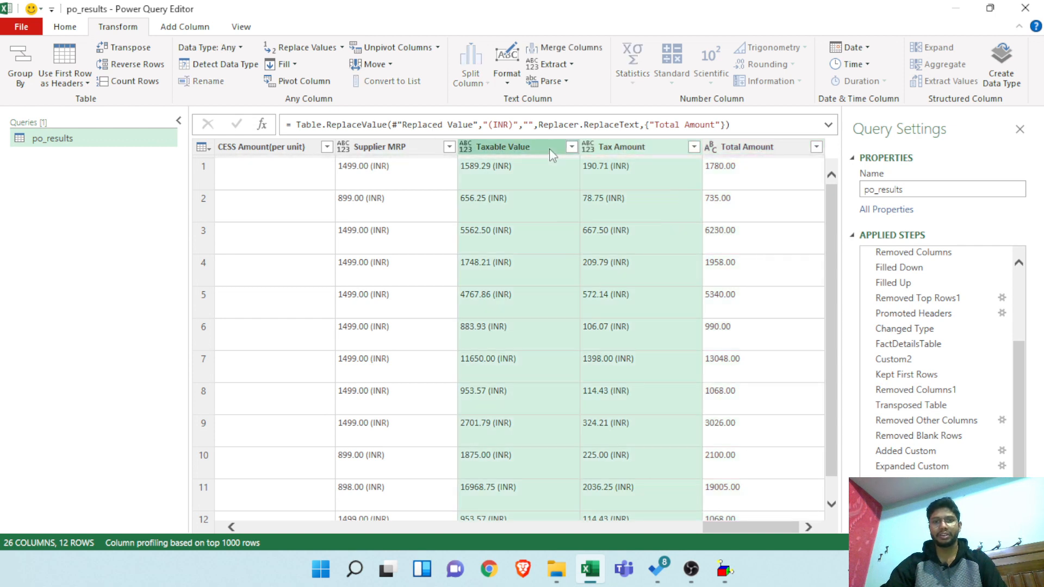
ctrl+click(425, 152)
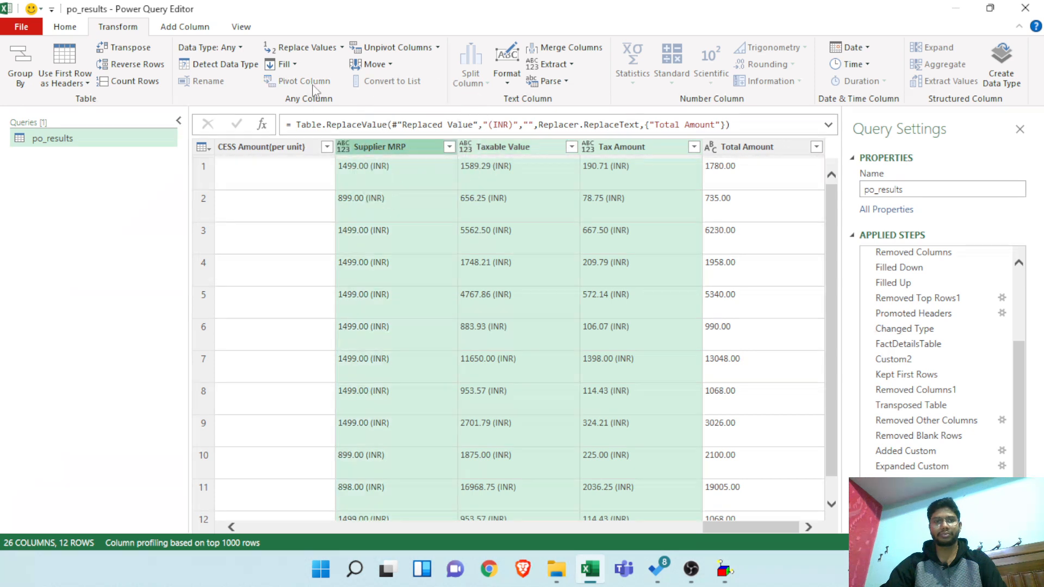
click(341, 49)
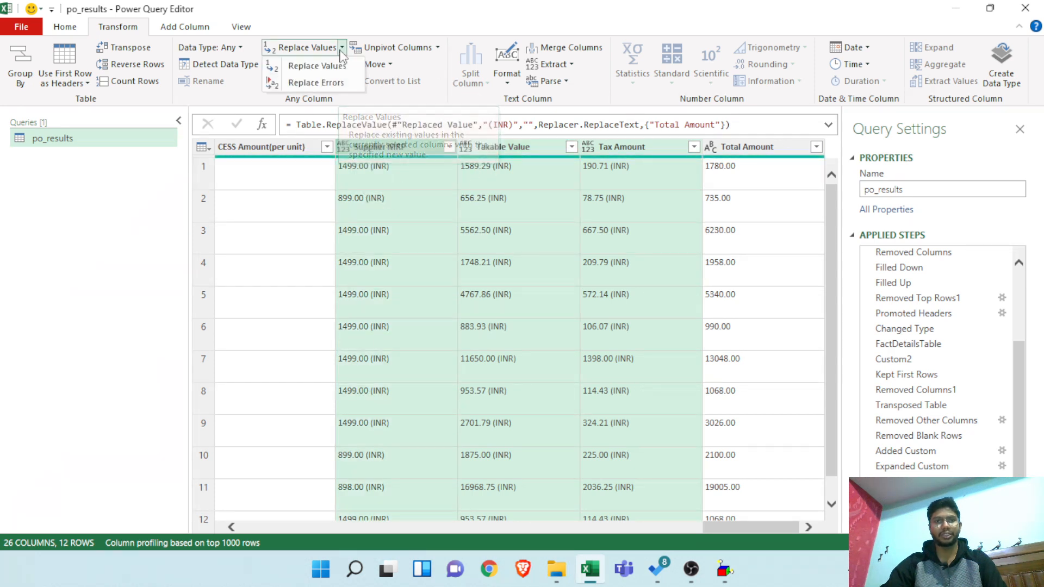
click(326, 66)
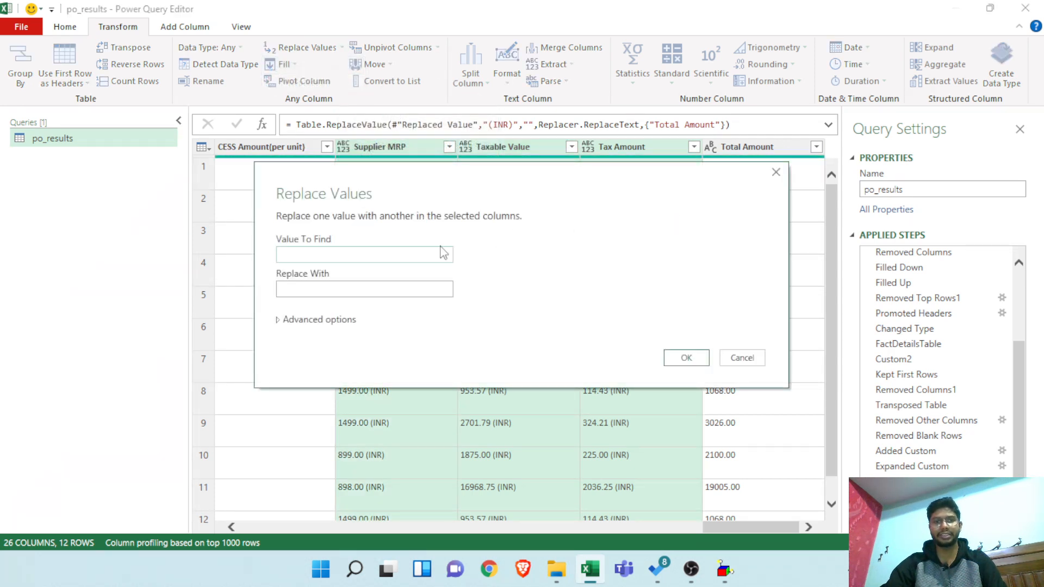
drag(521, 178, 788, 248)
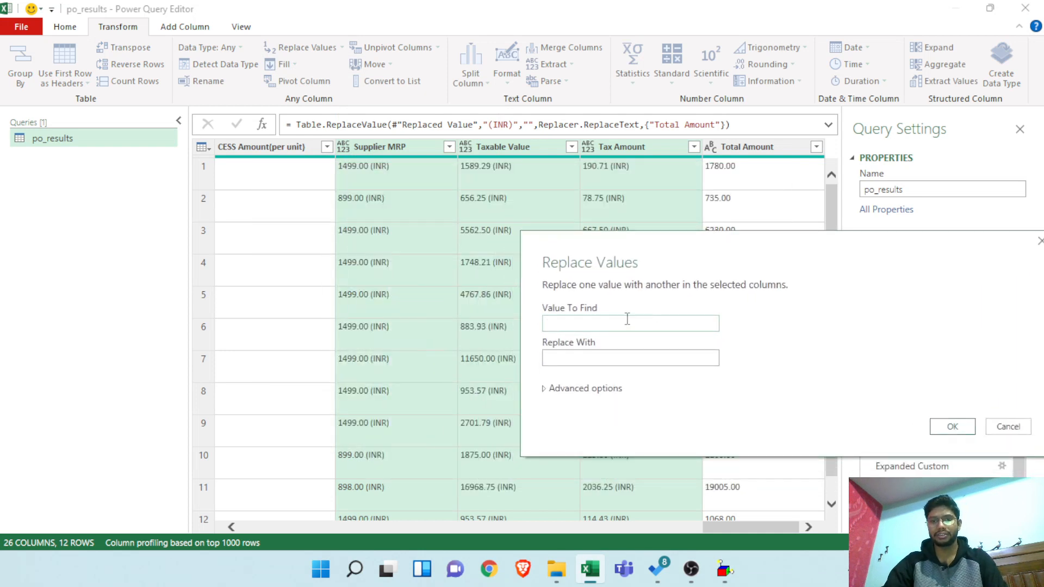
text(()
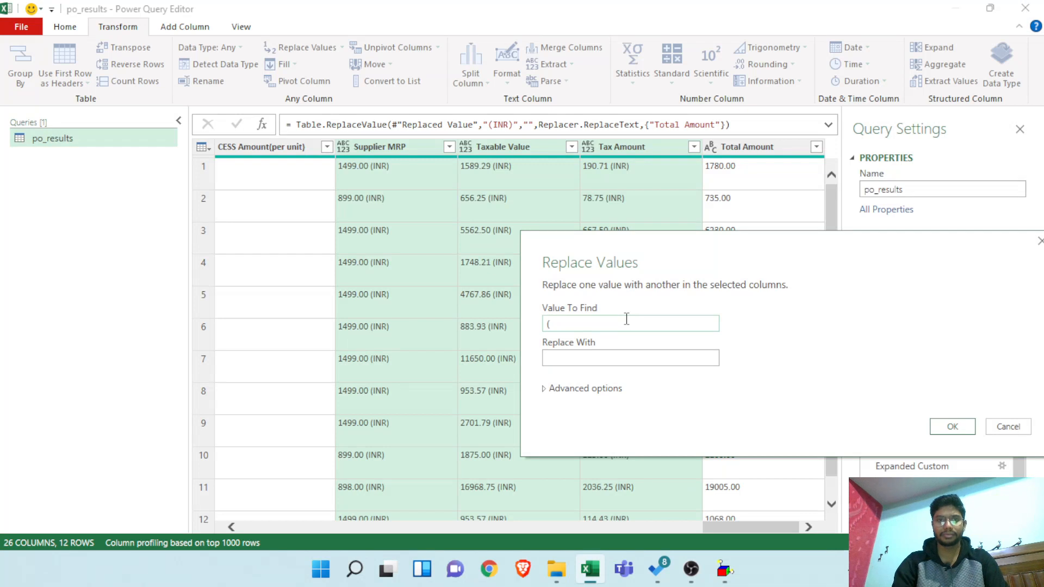
text(INR)
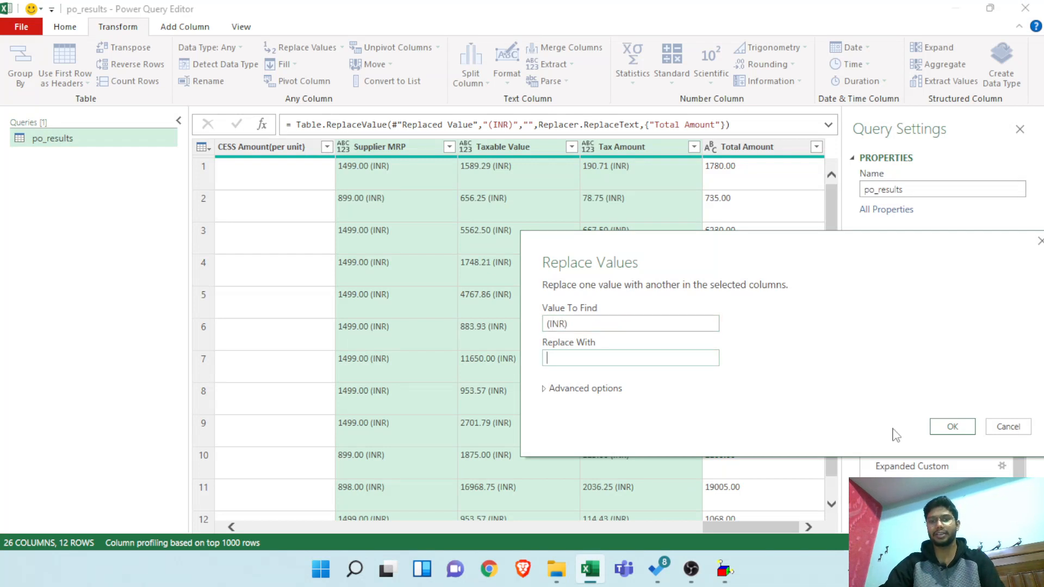
click(943, 427)
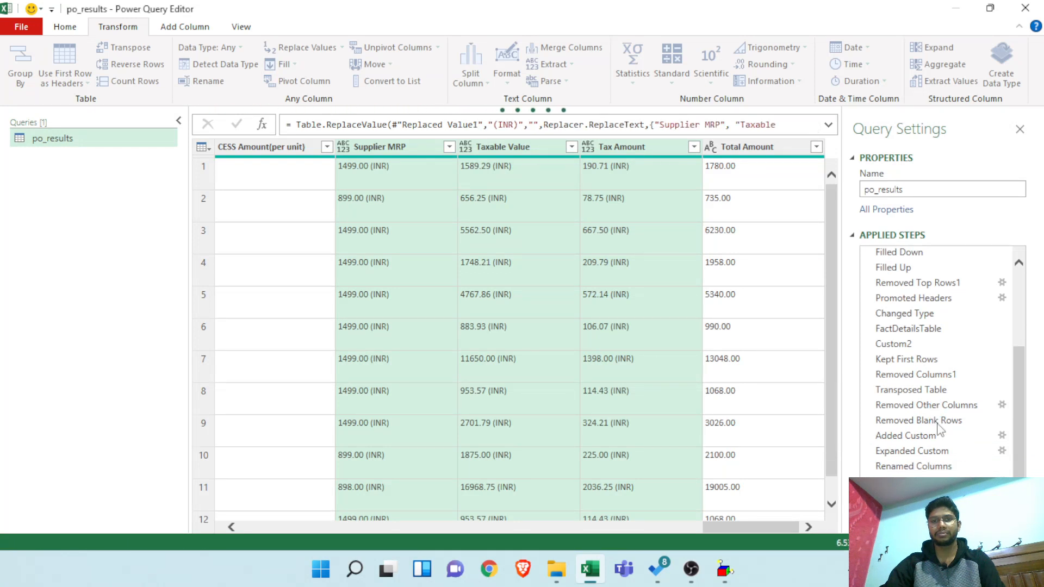
- Expand the latest Table.ReplaceValue formula and add "Supplier Unit Price" to its column list after "Tax Amount"
drag(723, 527, 509, 526)
click(522, 148)
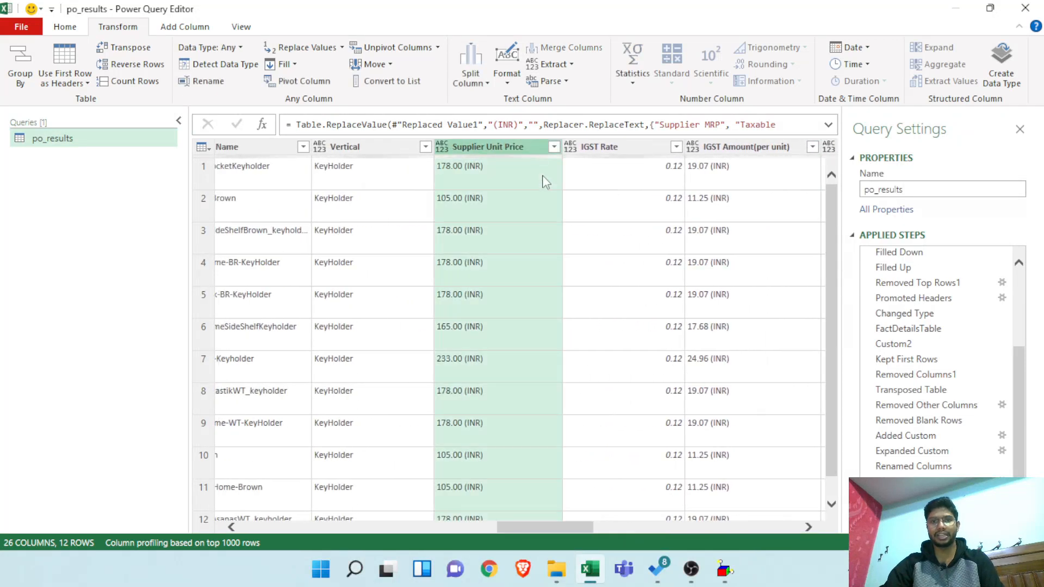
ctrl+click(739, 147)
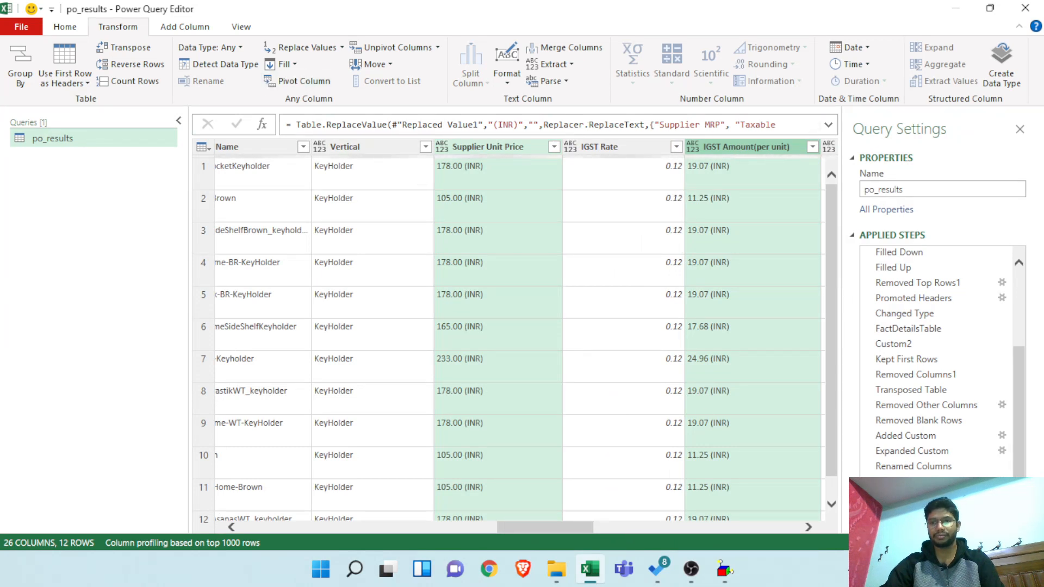
scroll(940, 381, down, 1)
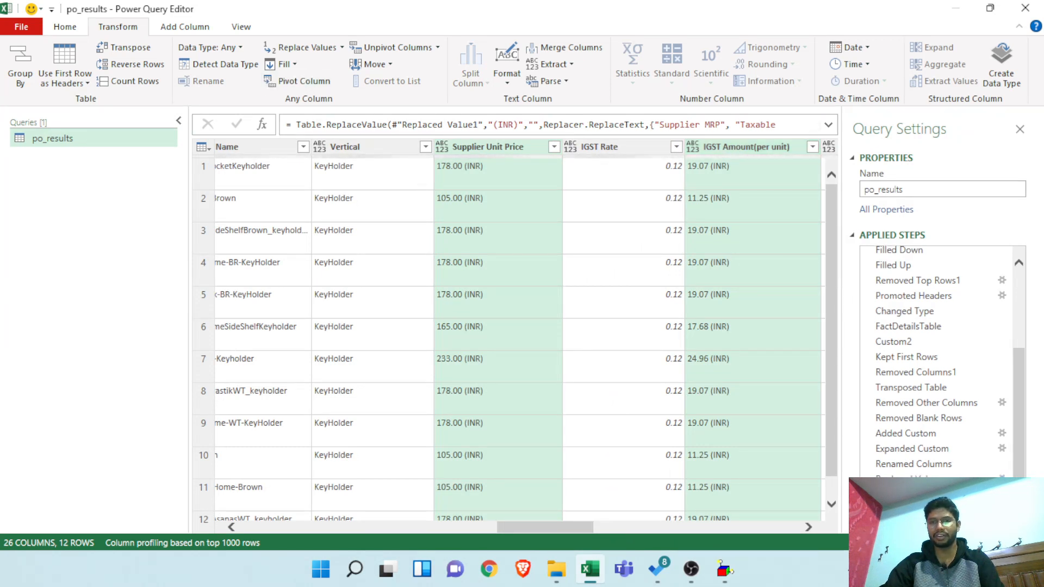
click(829, 127)
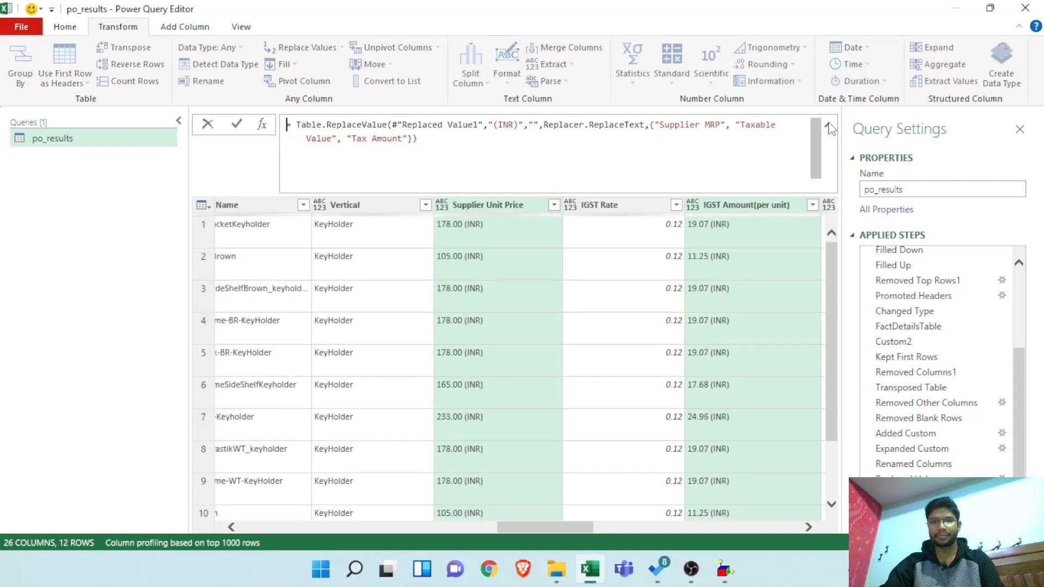
click(408, 140)
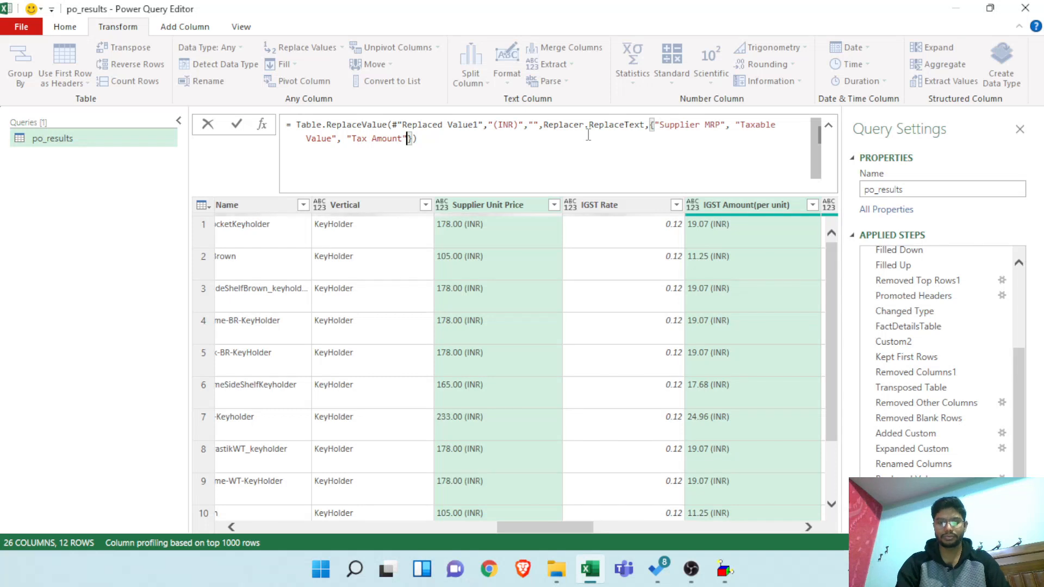
text(,"")
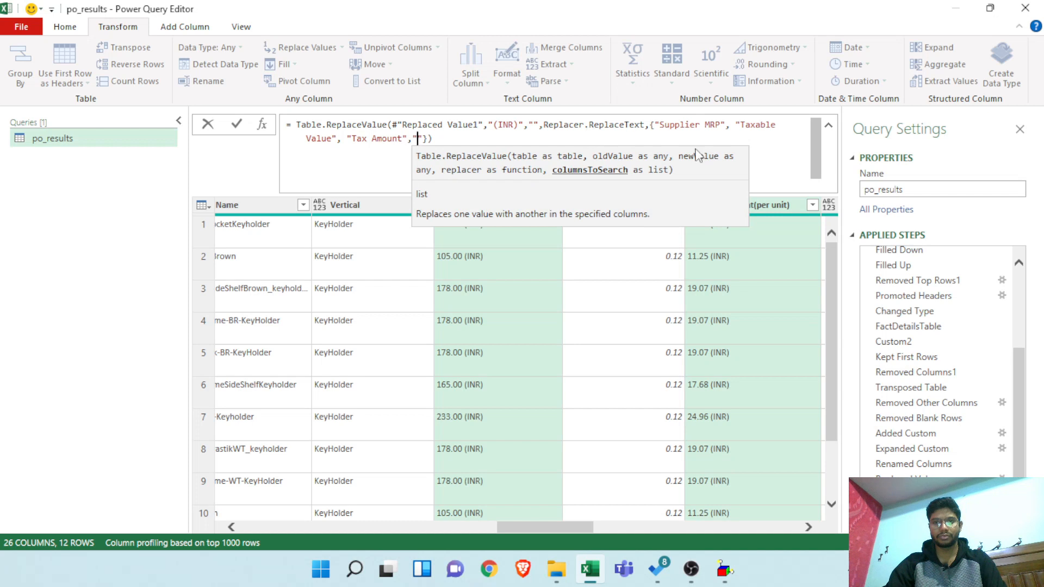
key(End)
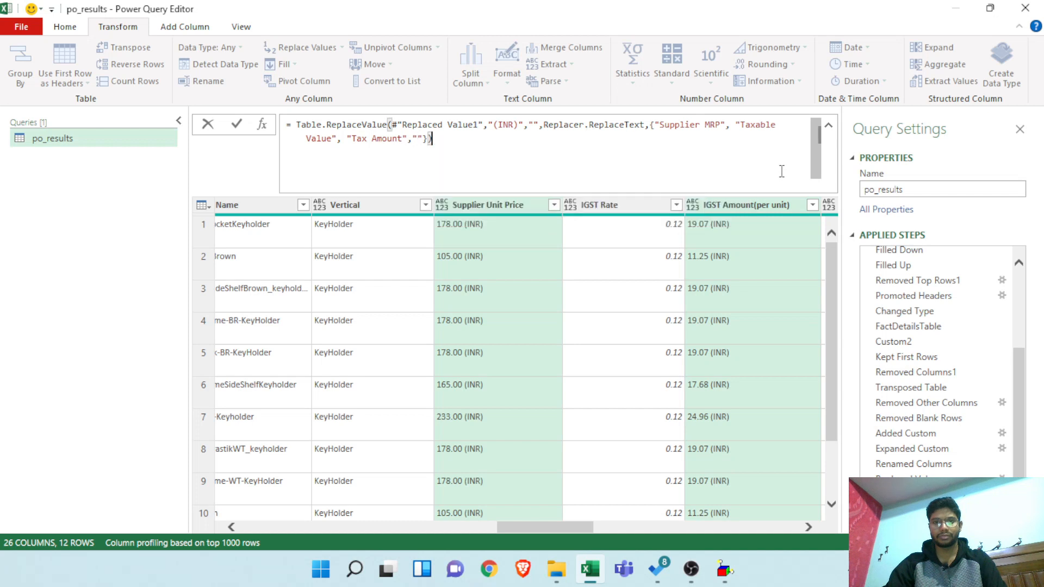
click(417, 138)
text($)
text(upp)
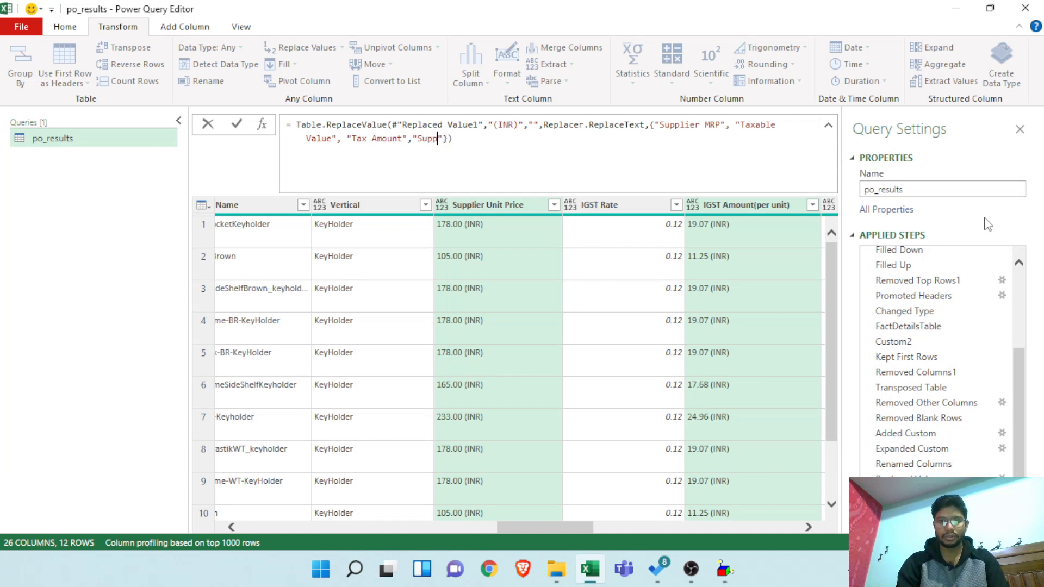
text(lier)
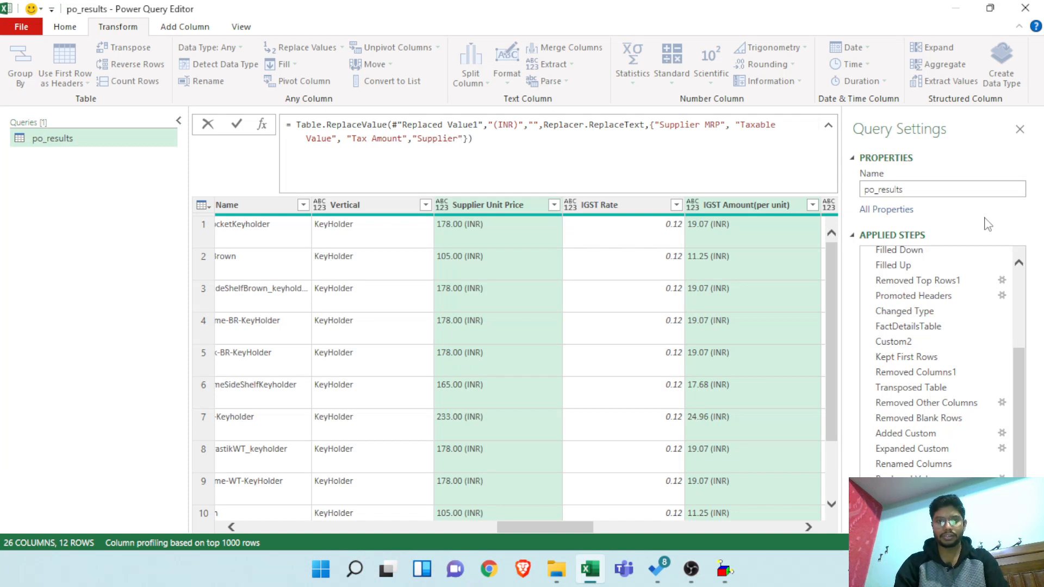
text( U)
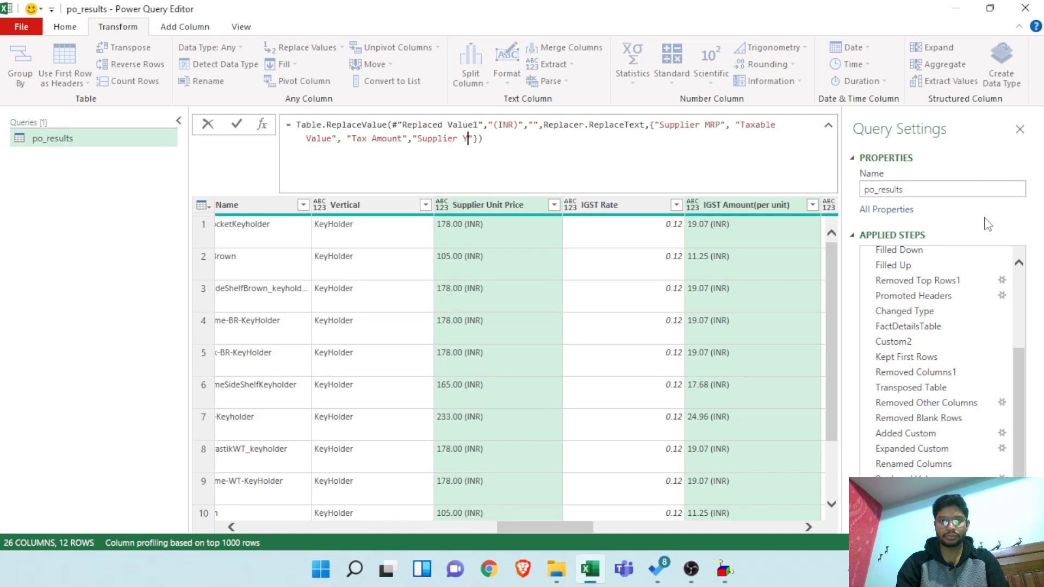
key(BackSpace)
text(Unit )
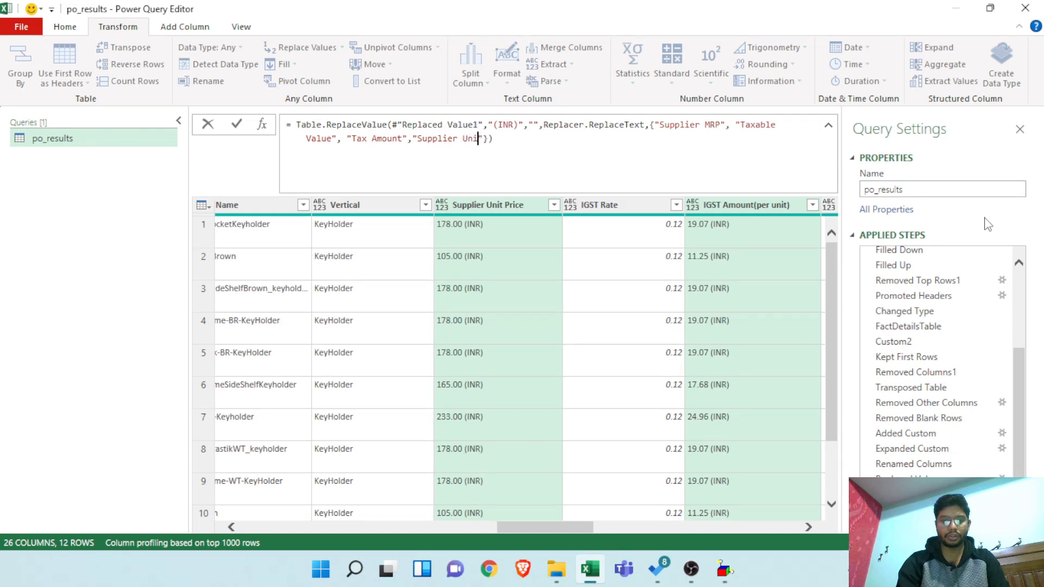
text(Price)
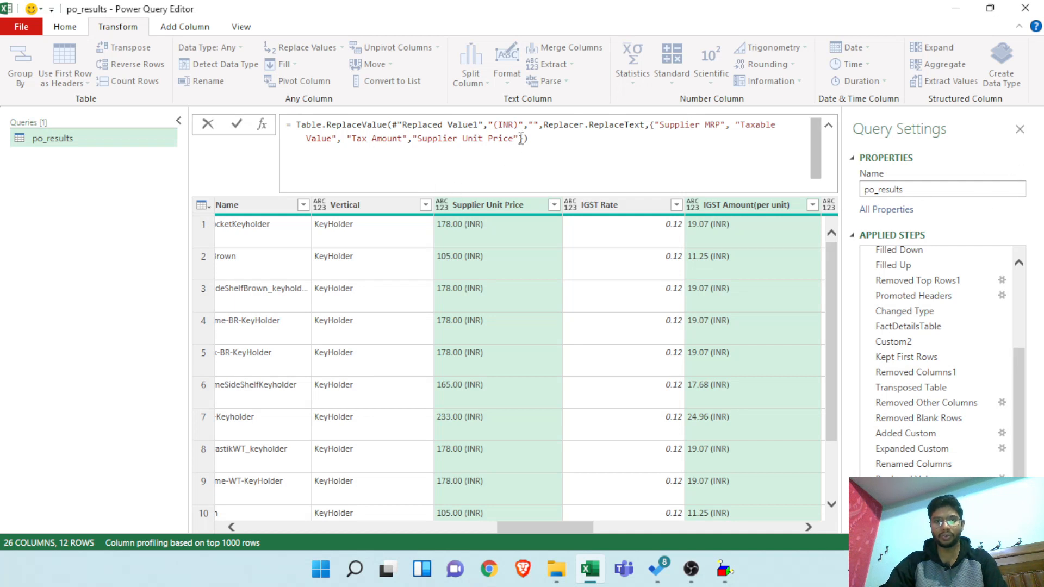
- Add "IGST Amount(per unit)" after "Supplier Unit Price" in the Table.ReplaceValue column list and apply the edited formula
key(Right)
text(,)
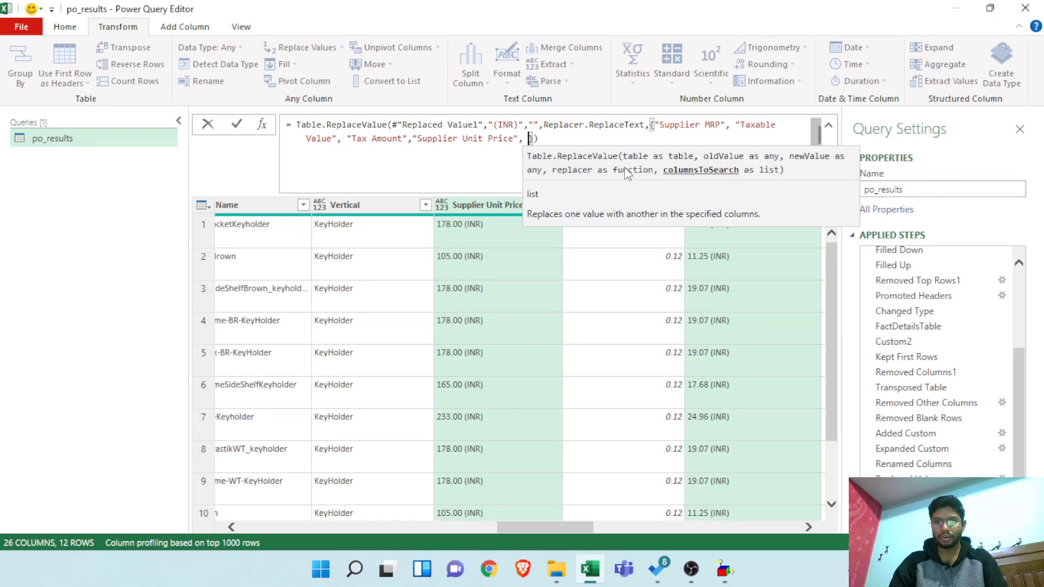
click(525, 132)
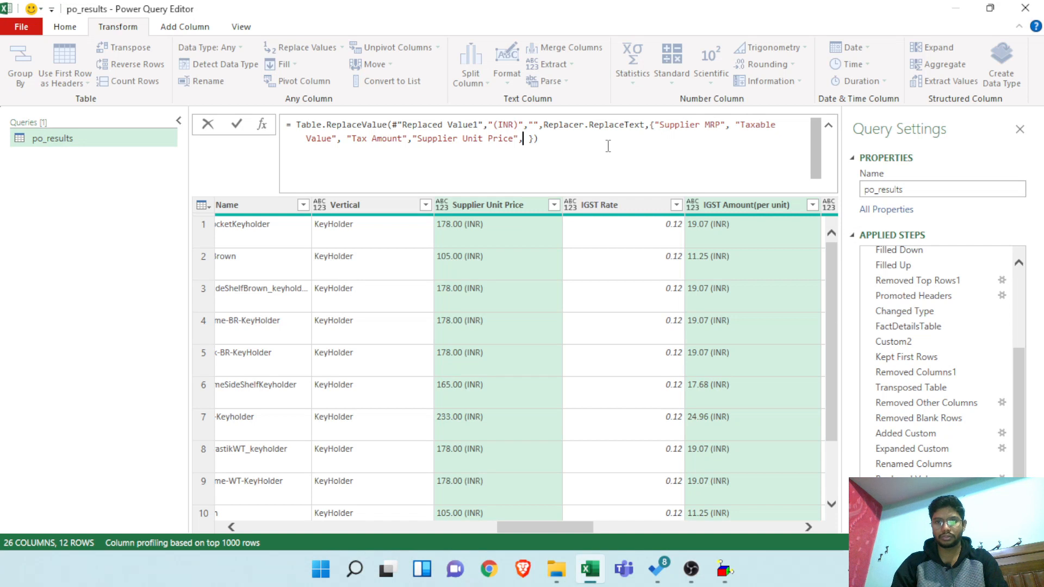
text(",")
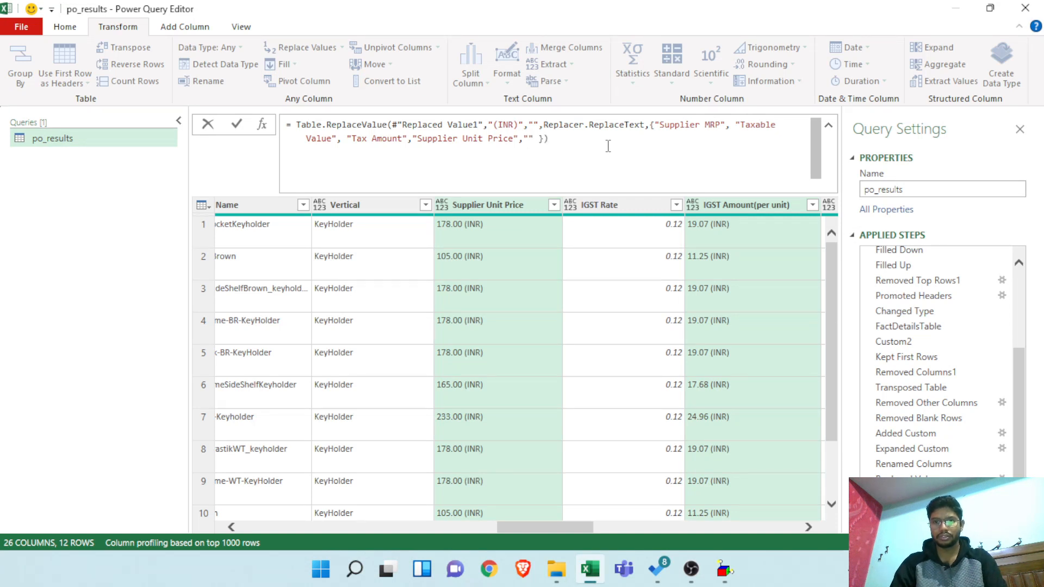
text(IGST)
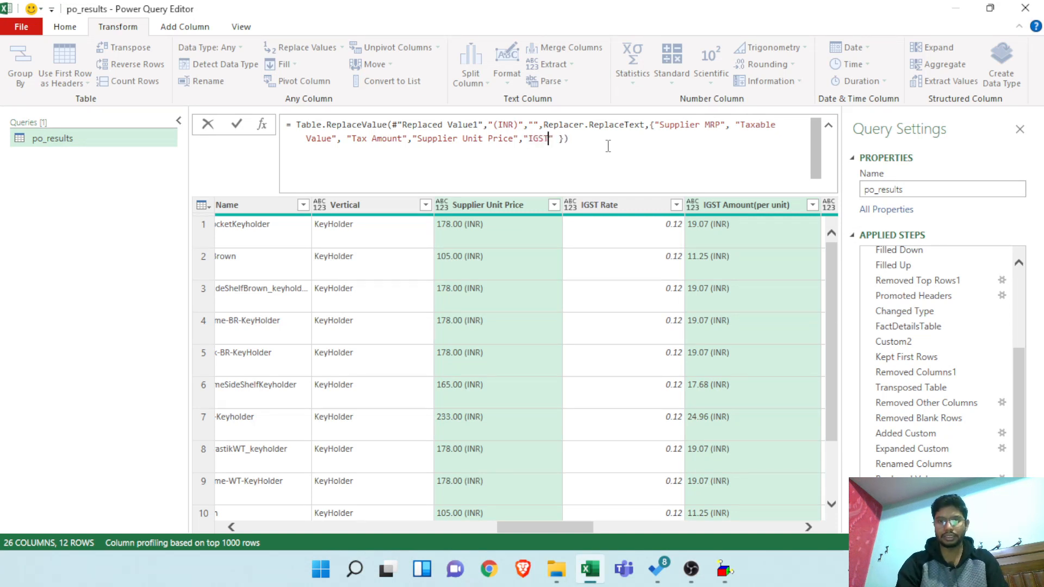
text( Amount)
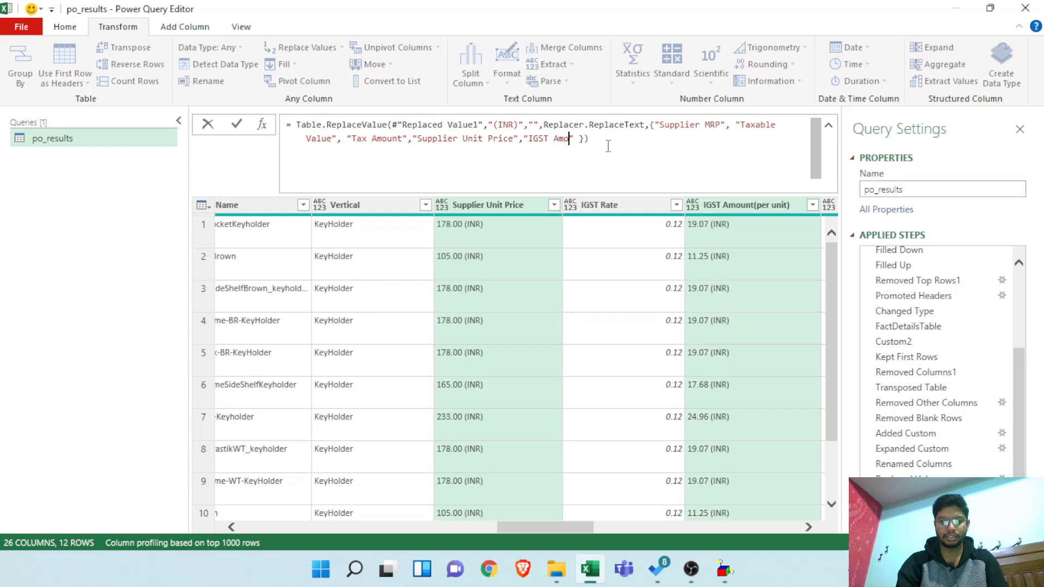
text((per)
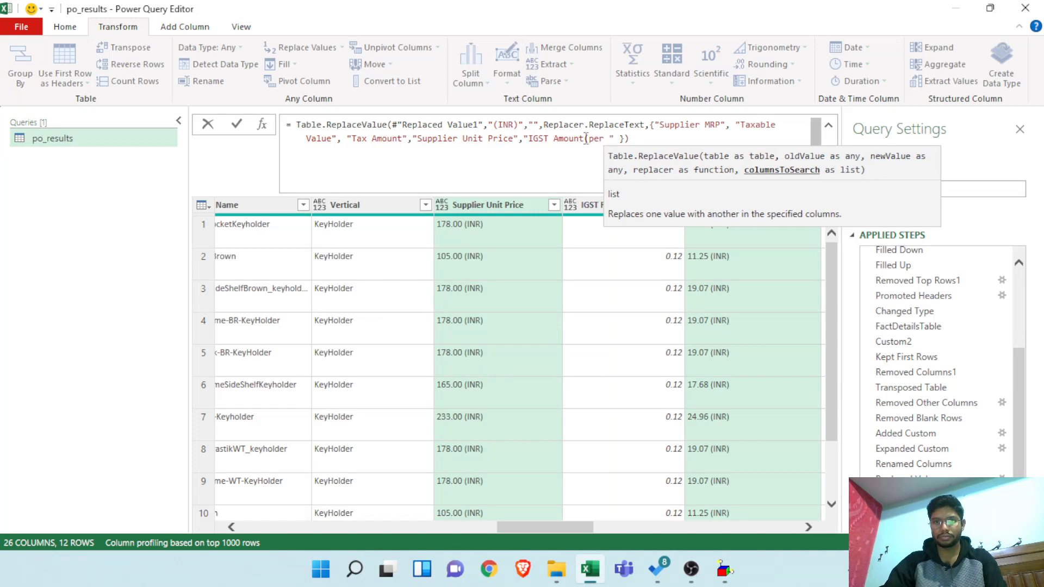
click(584, 139)
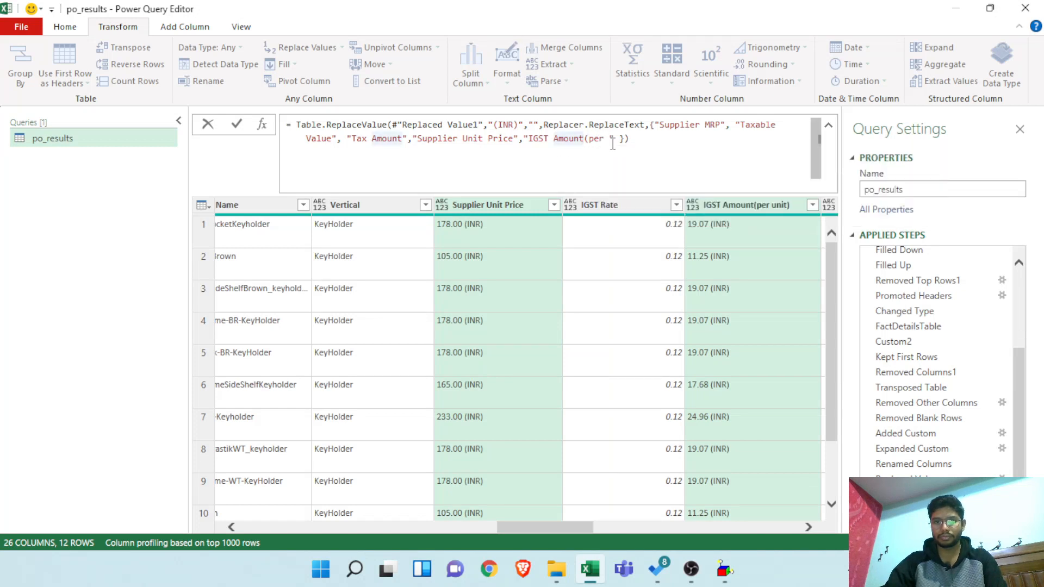
click(603, 141)
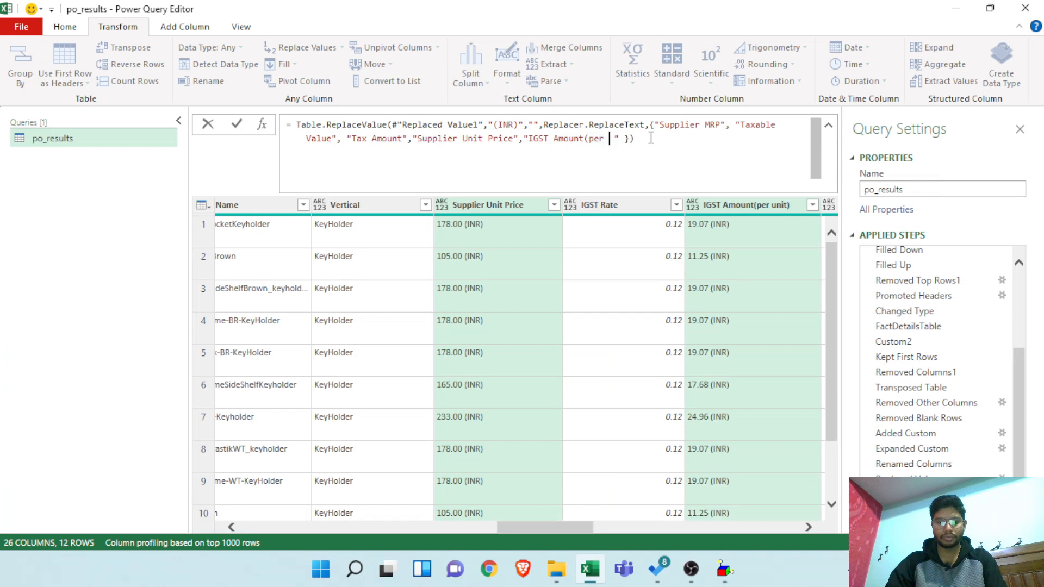
text(unit )
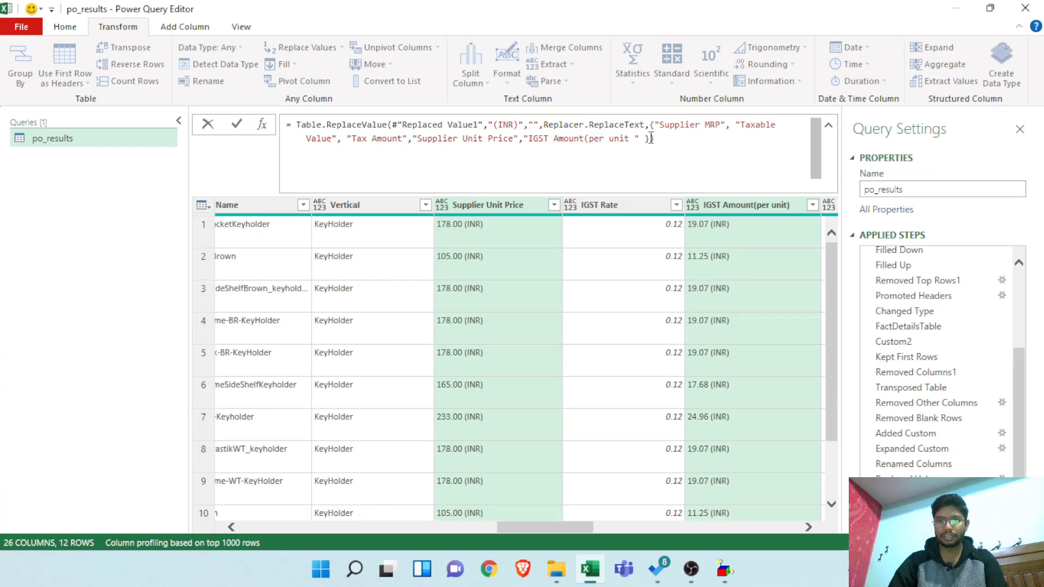
text())
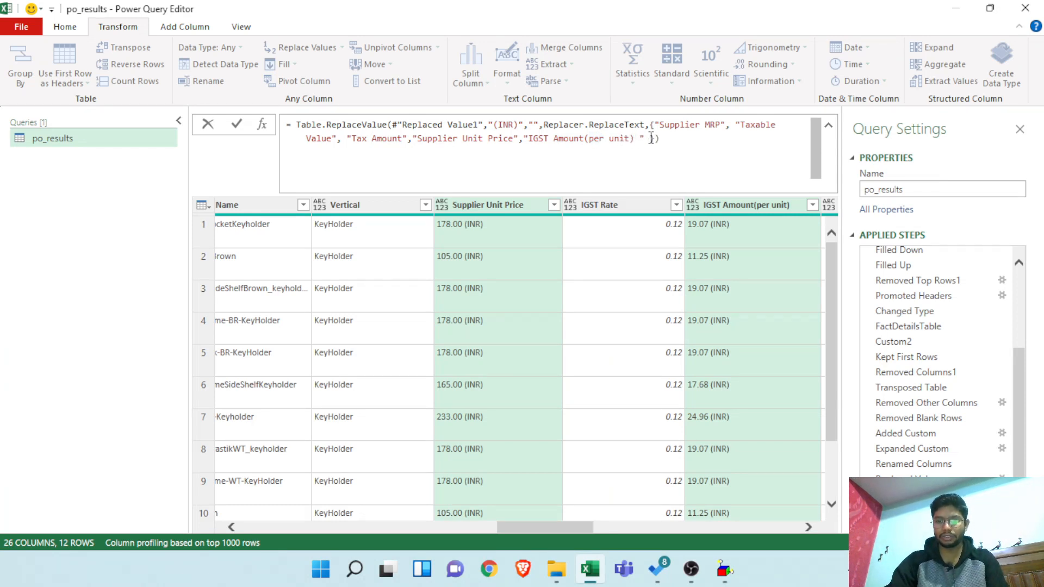
key(BackSpace)
scroll(668, 133, down, 1)
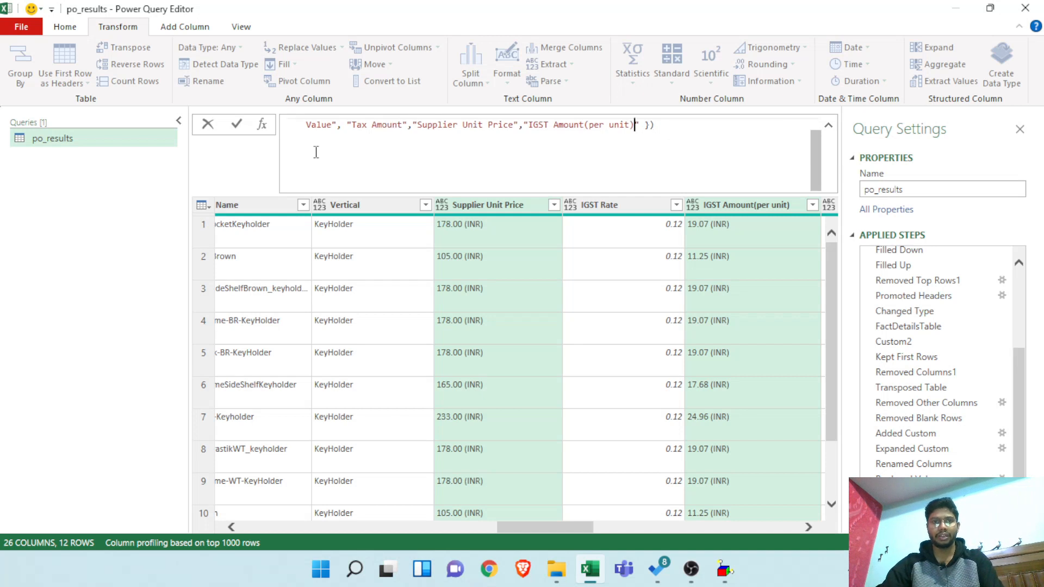
click(238, 127)
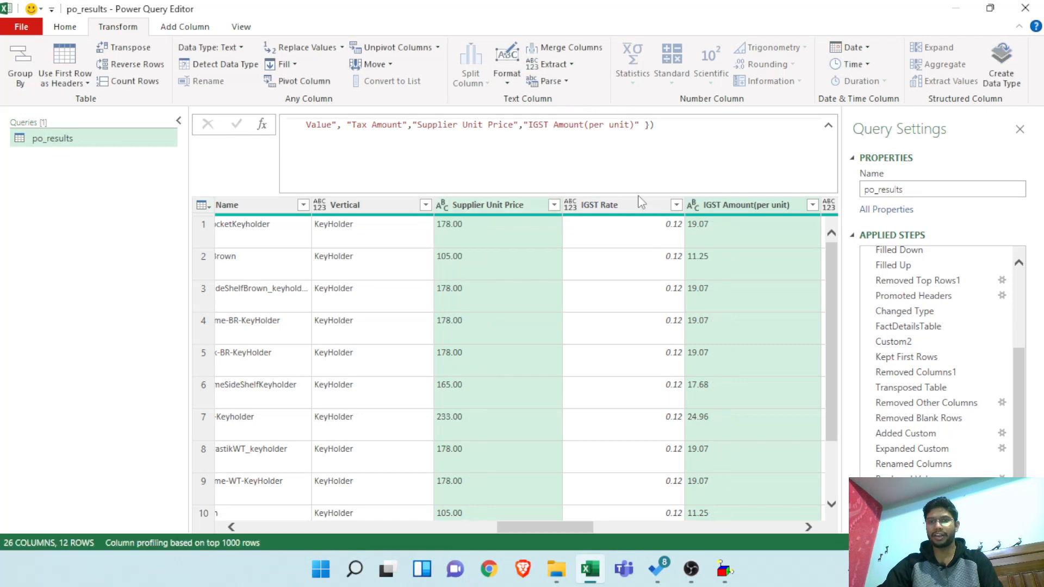
- Select all columns of the po_results query and detect their data types automatically
drag(570, 526, 156, 532)
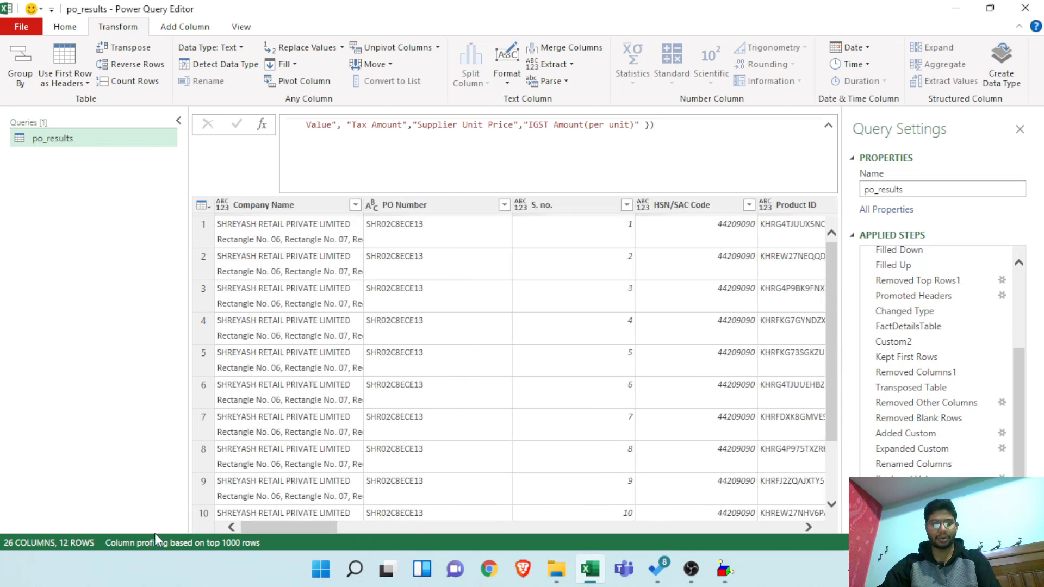
key(ctrl+a)
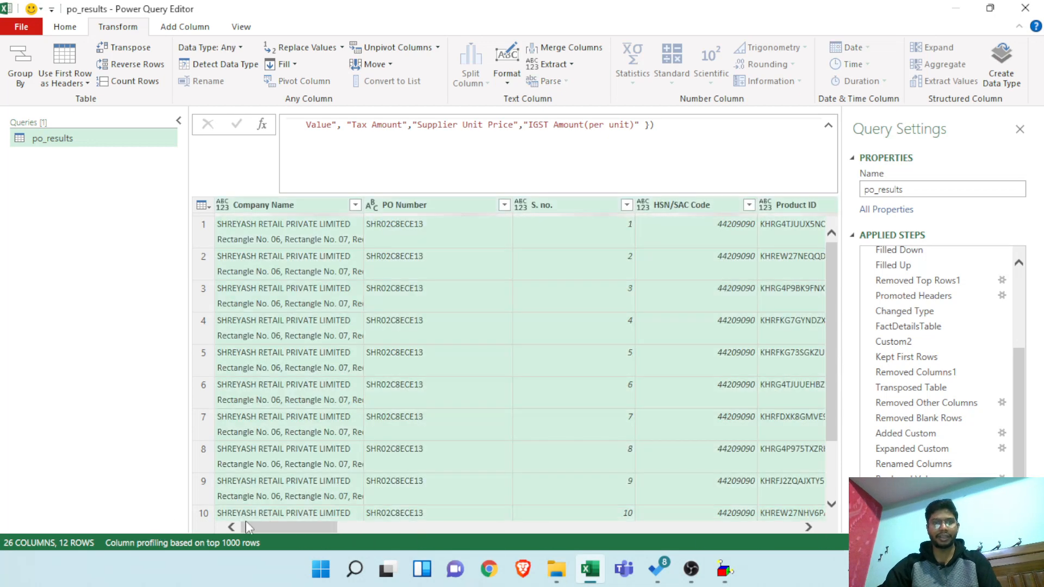
click(229, 70)
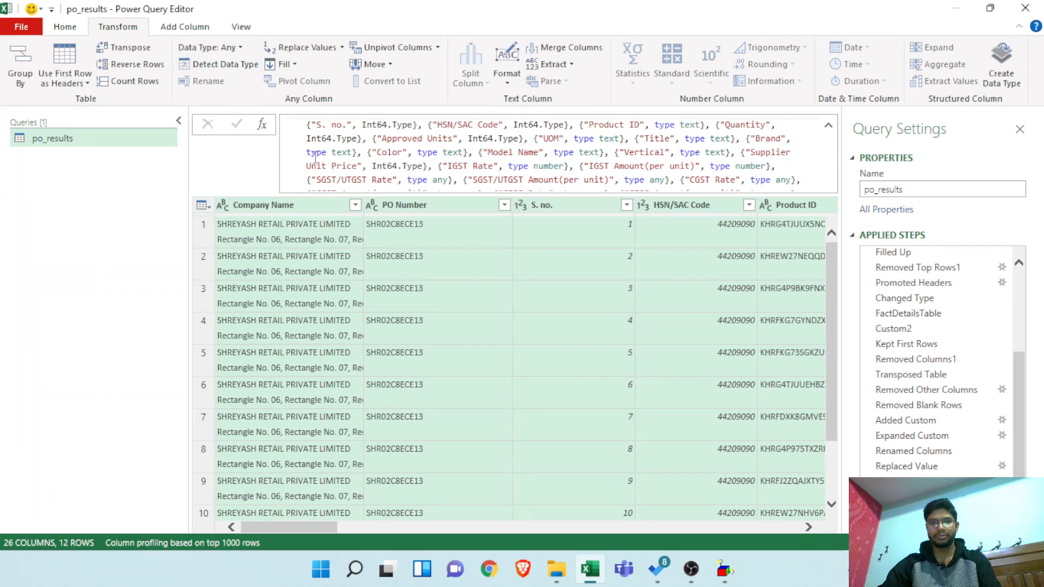
drag(254, 526, 5, 390)
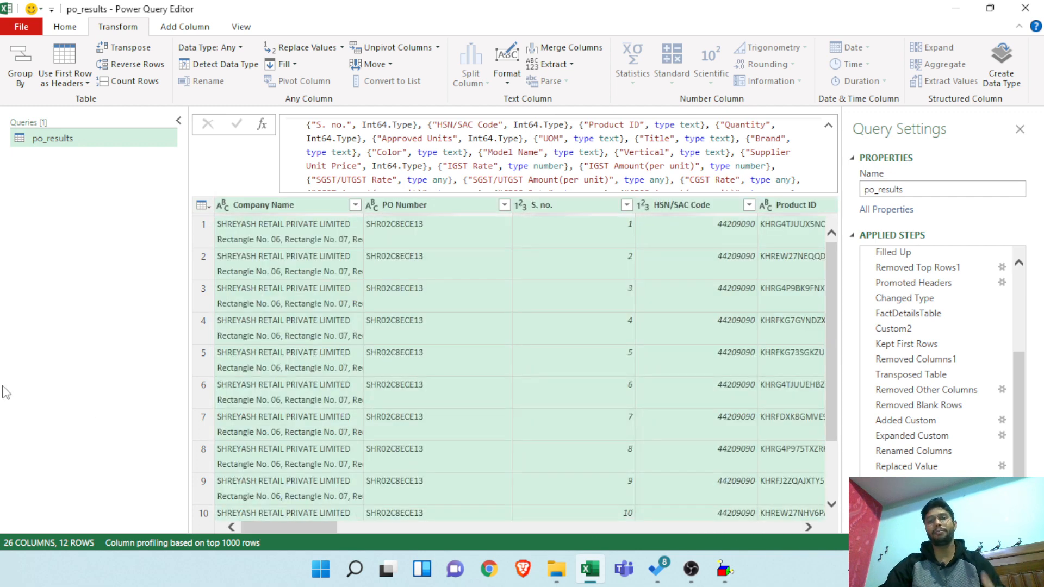